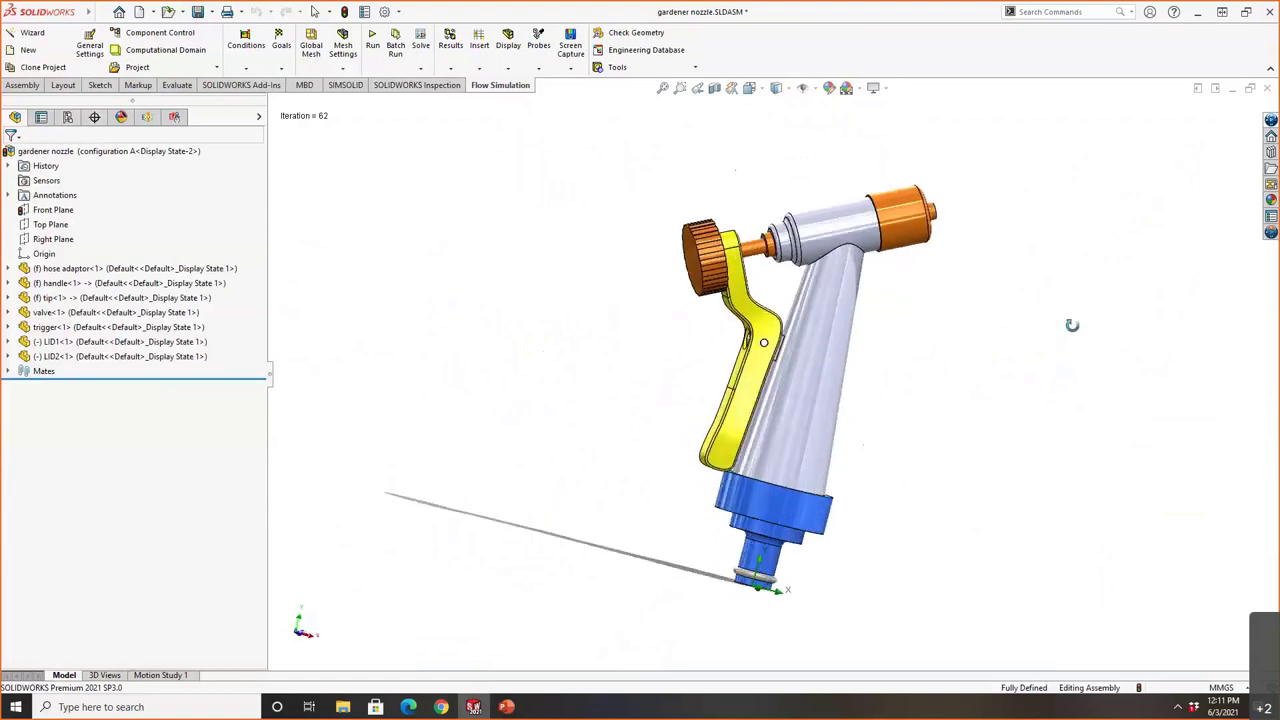
# Create a planar section view of the nozzle assembly on the Front Plane with a 0 mm offset to expose the internal flow path.
pyautogui.click(714, 88)
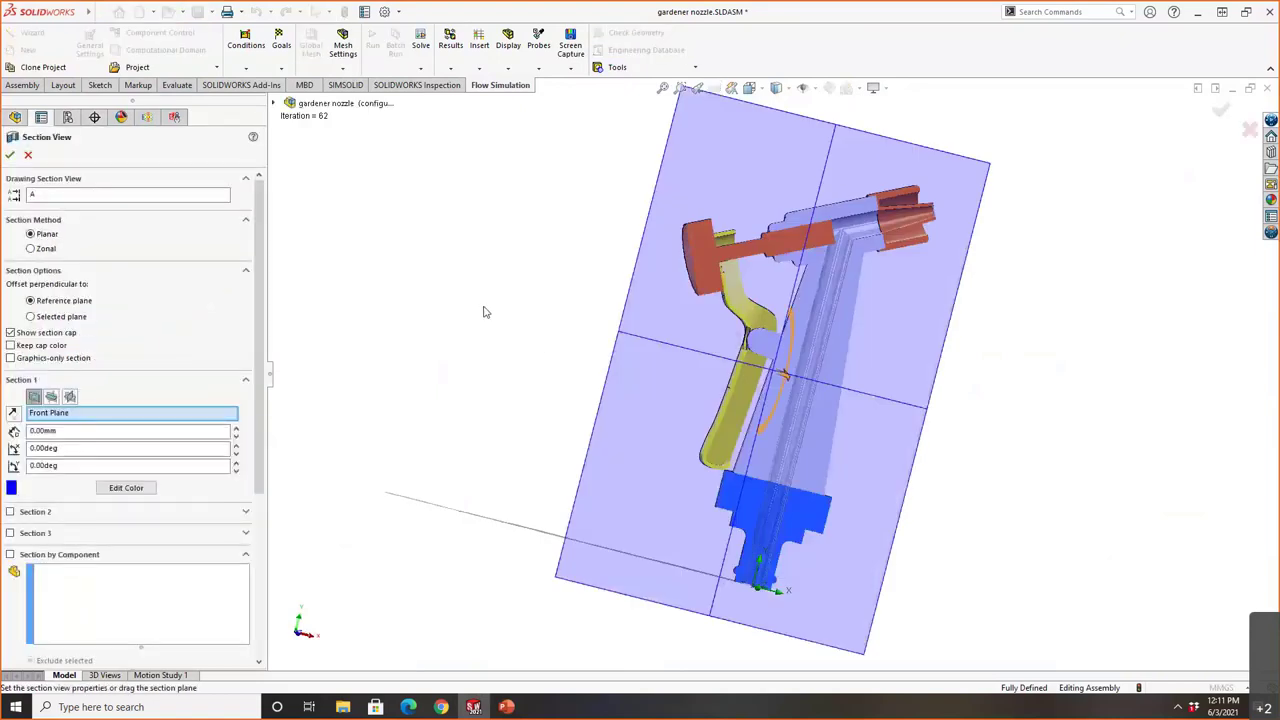
pyautogui.click(10, 156)
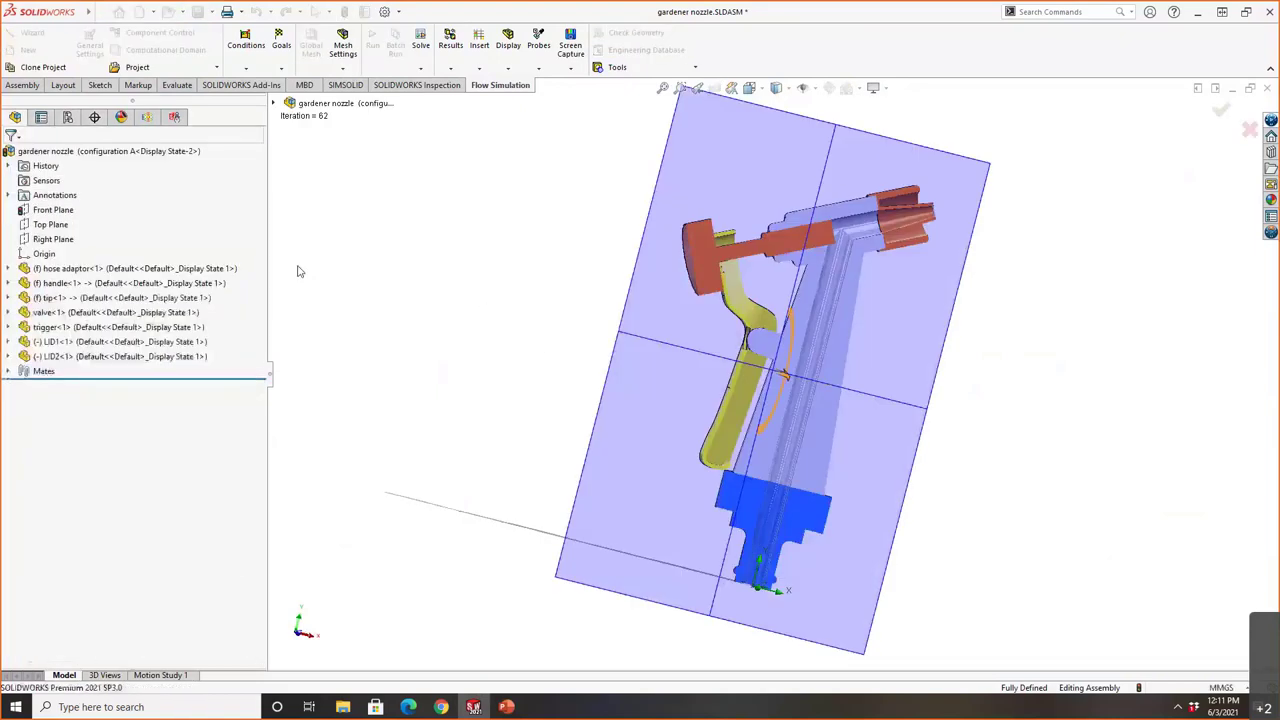
pyautogui.moveTo(566, 323); pyautogui.dragTo(586, 343, button='middle')
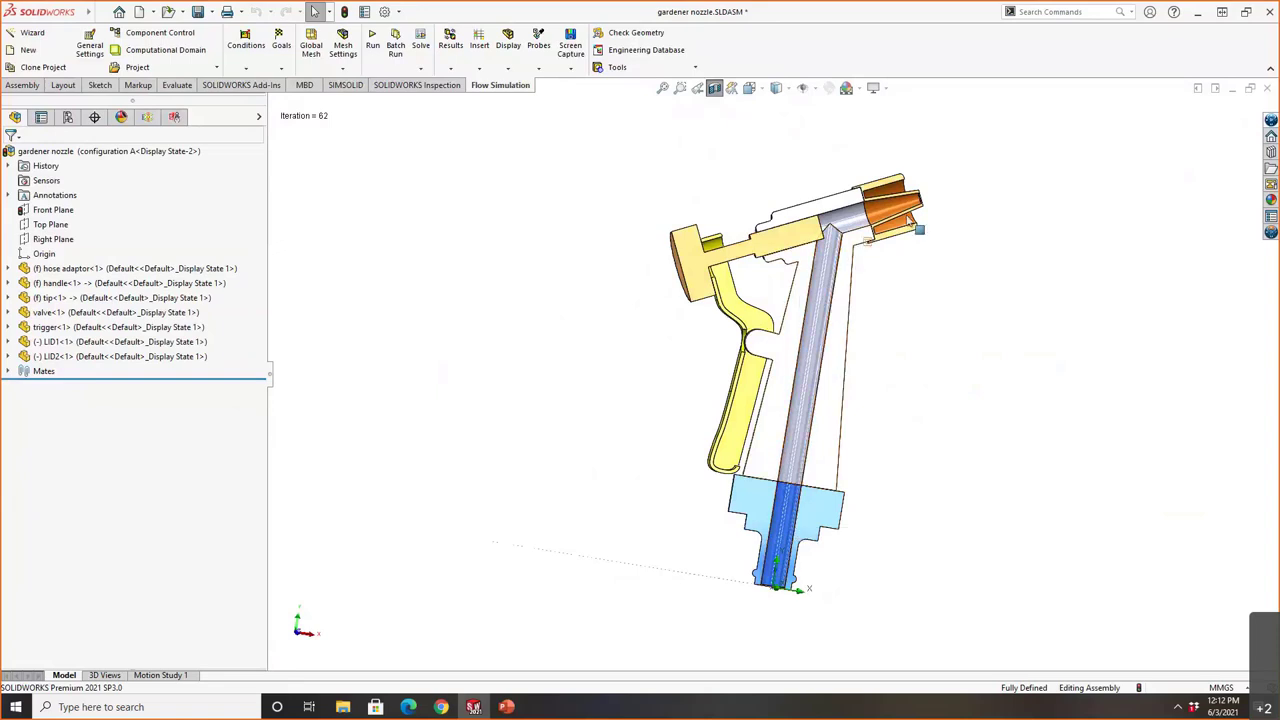
pyautogui.moveTo(845, 265)
pyautogui.mouseDown(button='middle')
pyautogui.moveTo(855, 255)
pyautogui.moveTo(844, 257)
pyautogui.mouseUp(button='middle')
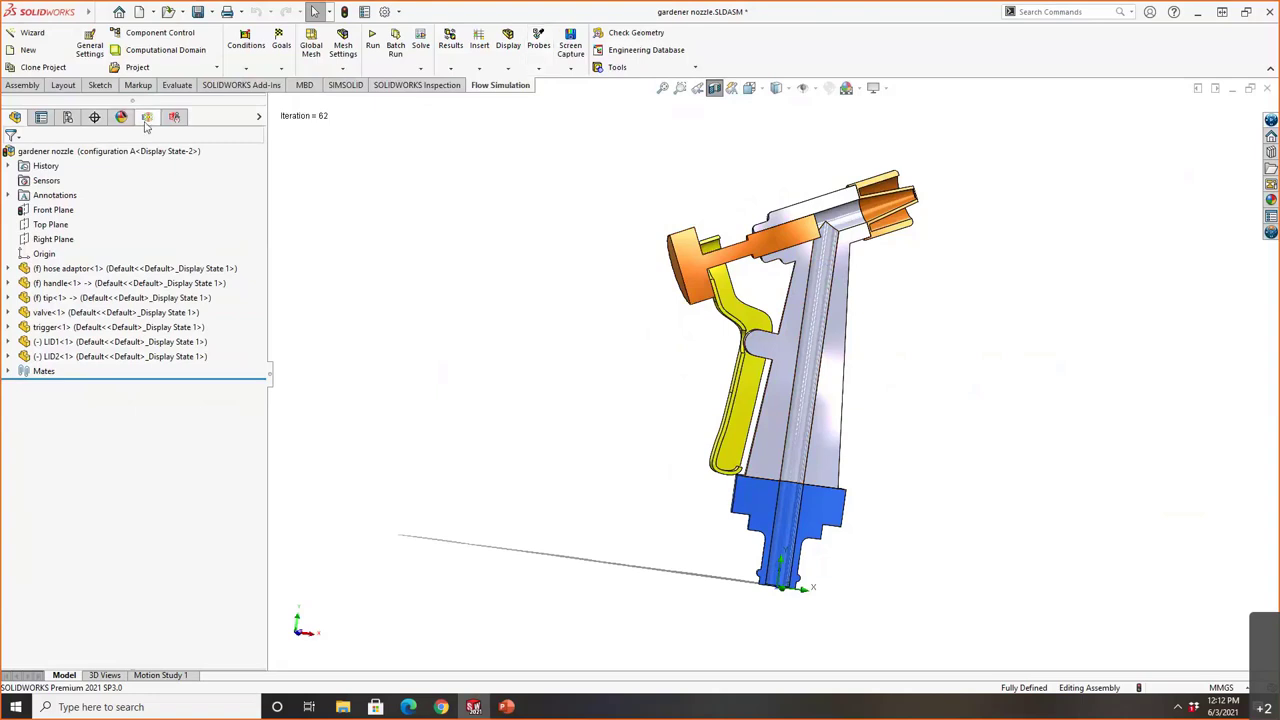
# Review the assembly's configurations and the existing Flow Simulation projects.
pyautogui.click(67, 117)
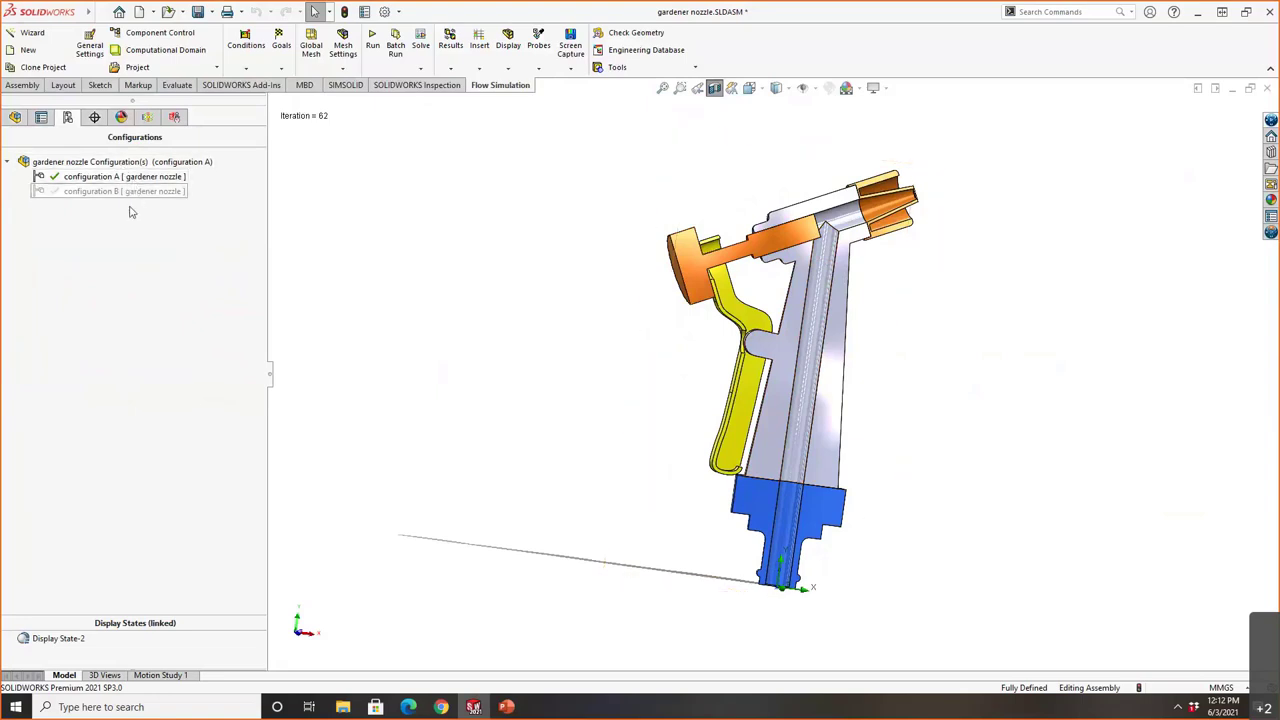
pyautogui.click(15, 117)
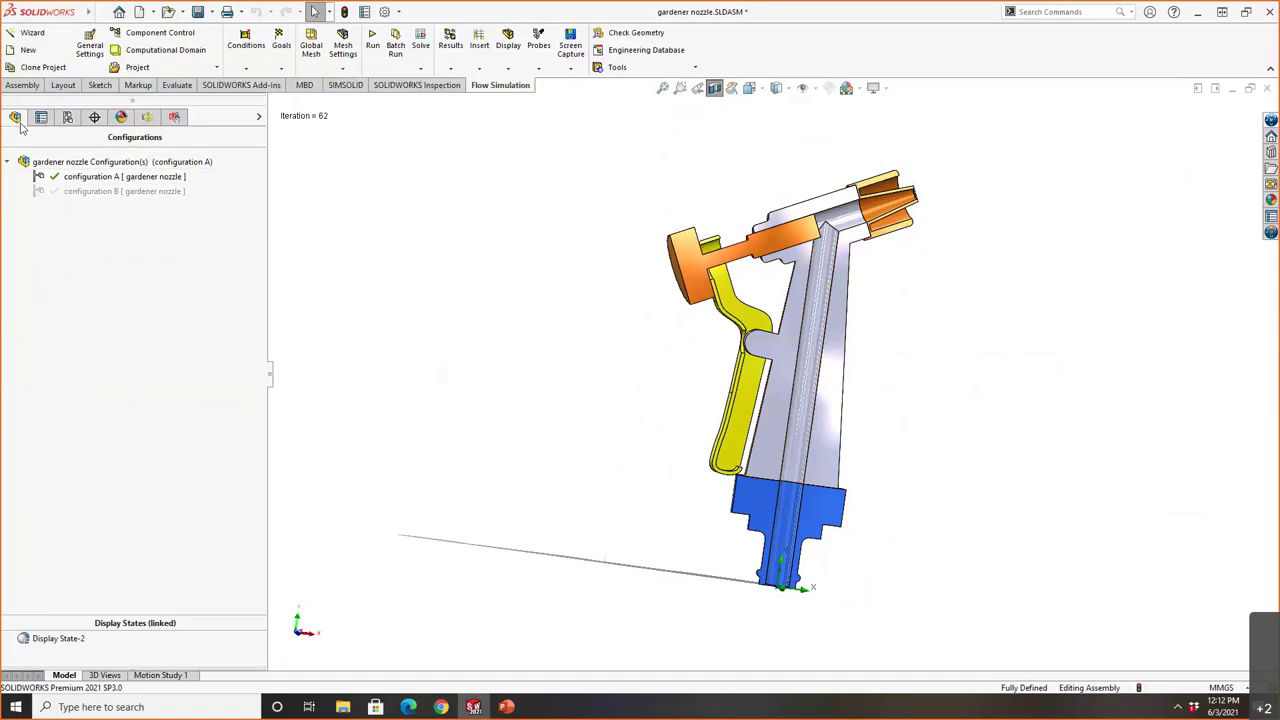
pyautogui.click(147, 117)
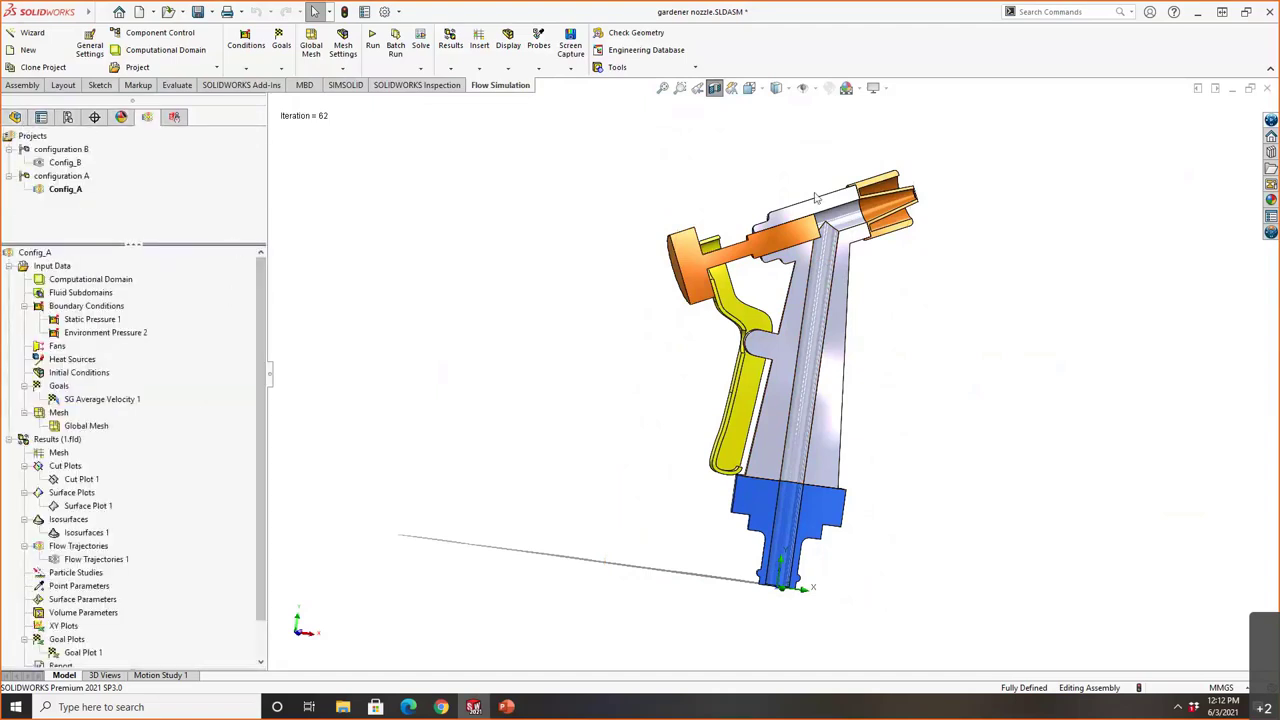
pyautogui.moveTo(676, 243); pyautogui.dragTo(786, 266, button='middle')
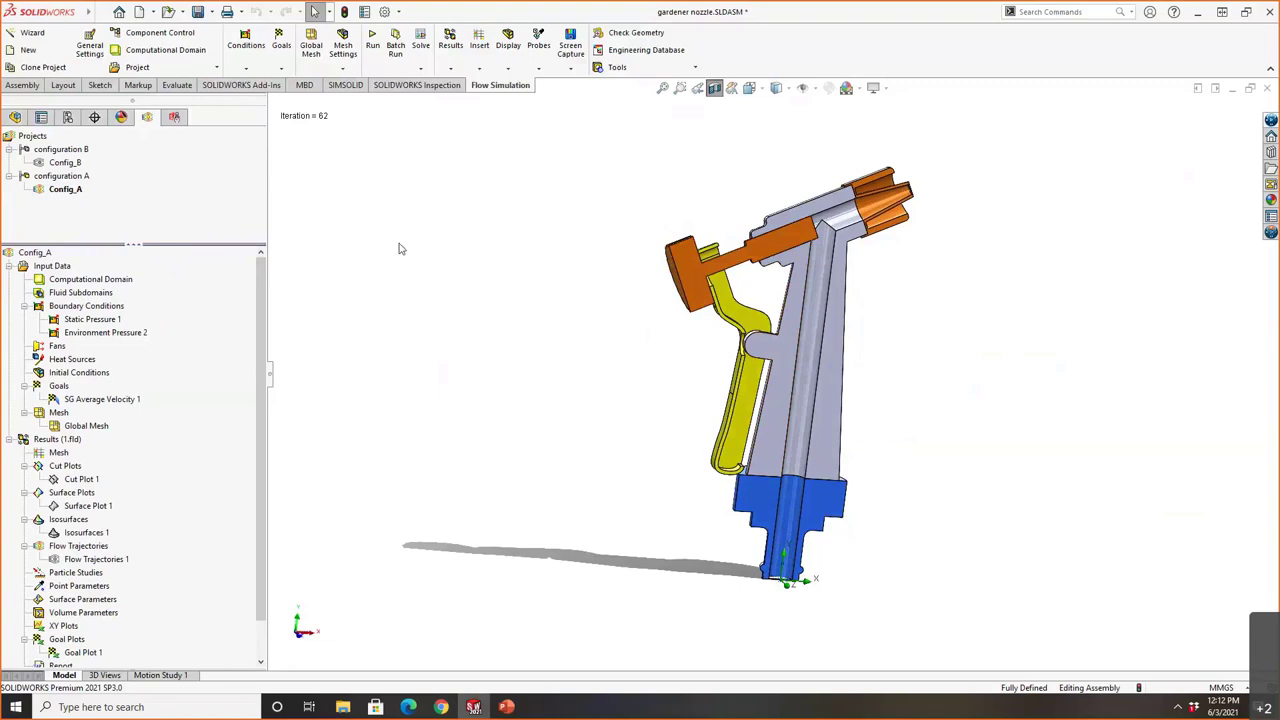
# Measure the distance between the two parallel edges of the handle's internal bore in the sectioned model.
pyautogui.click(625, 35)
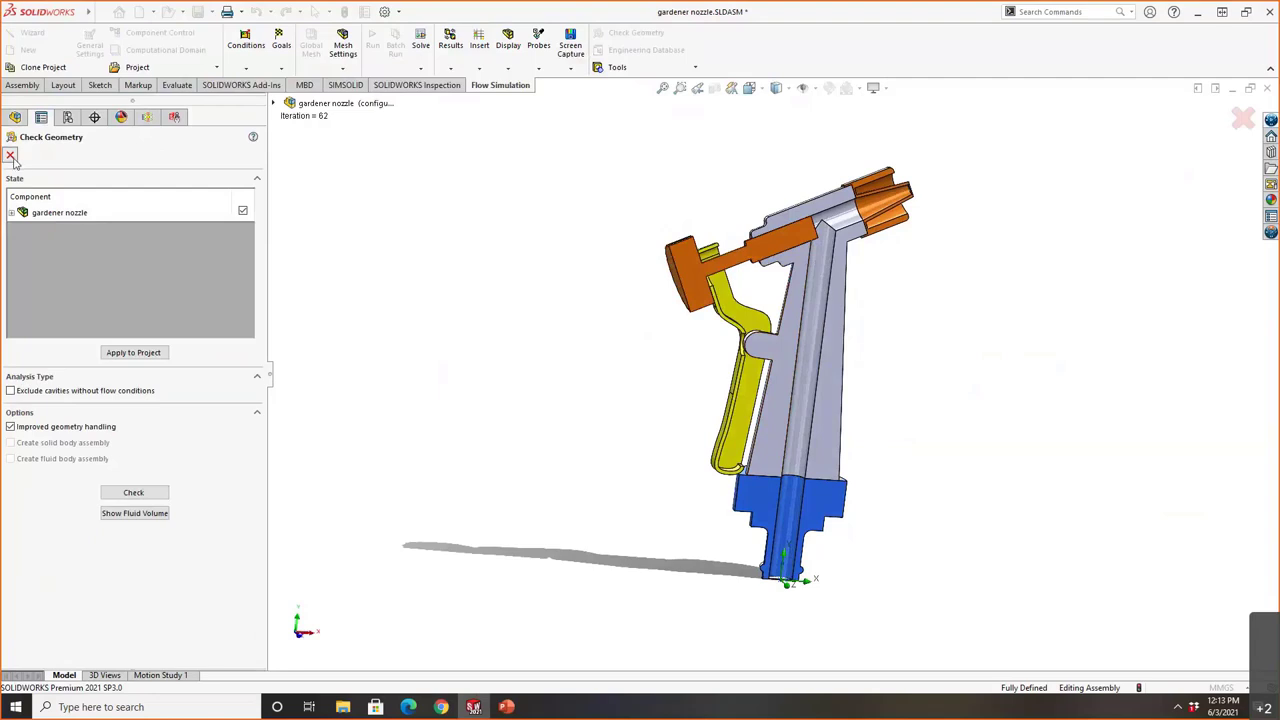
pyautogui.click(10, 156)
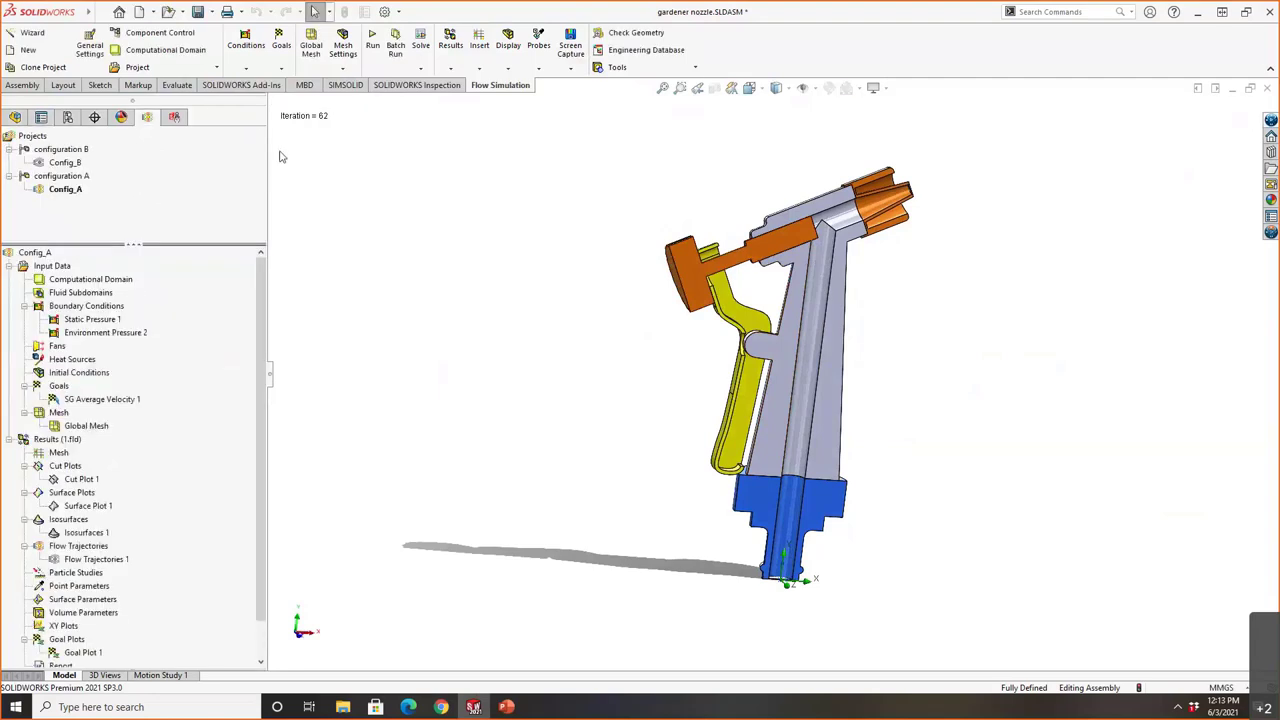
pyautogui.click(182, 86)
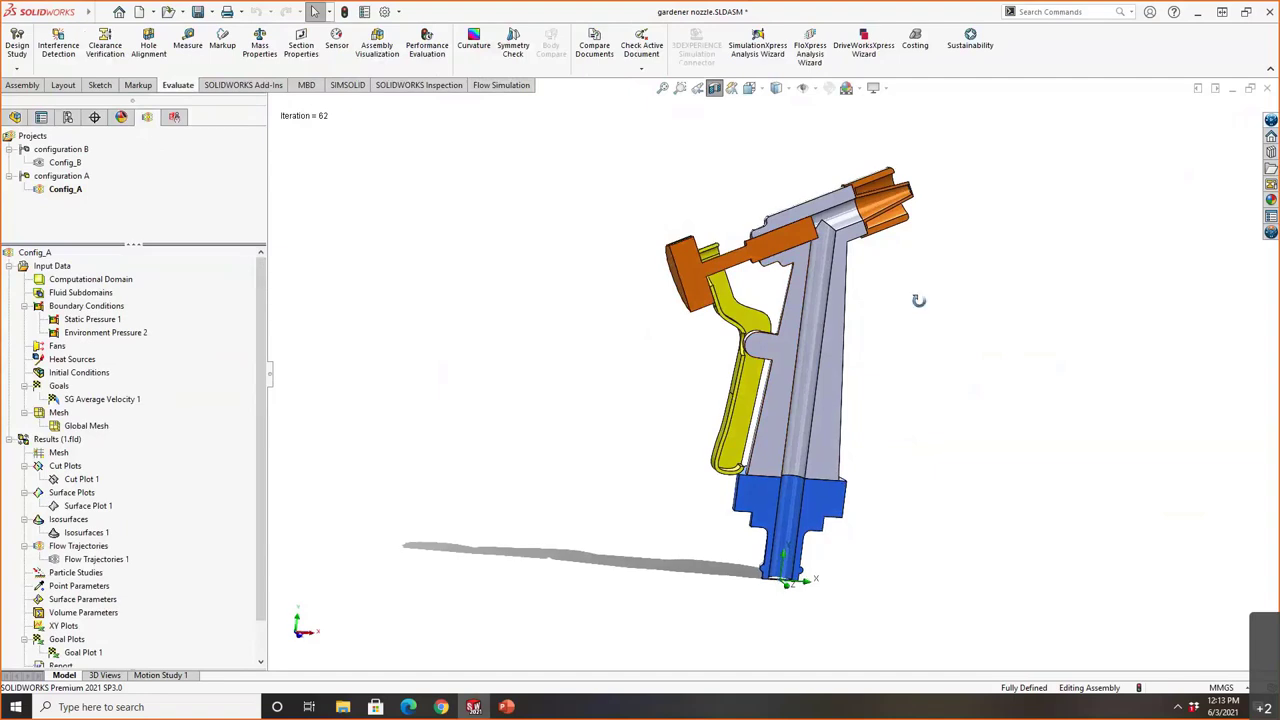
pyautogui.moveTo(921, 309); pyautogui.dragTo(912, 321, button='middle')
pyautogui.click(188, 45)
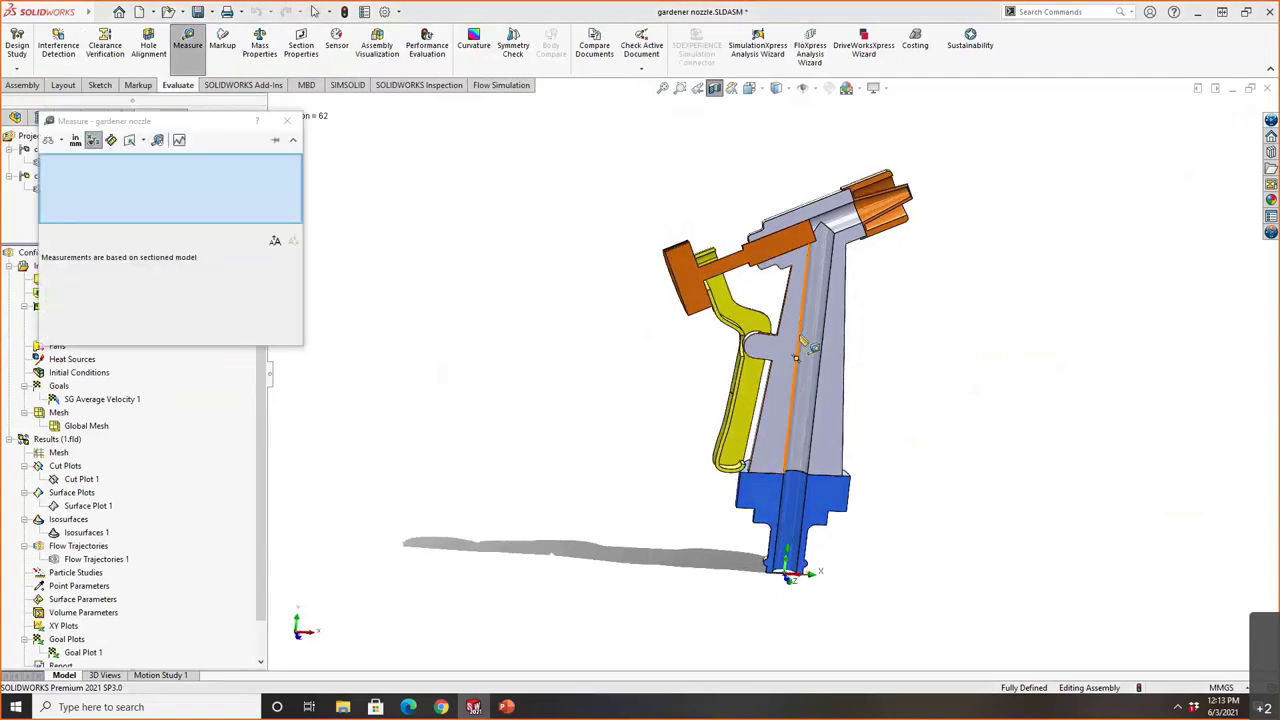
pyautogui.click(801, 341)
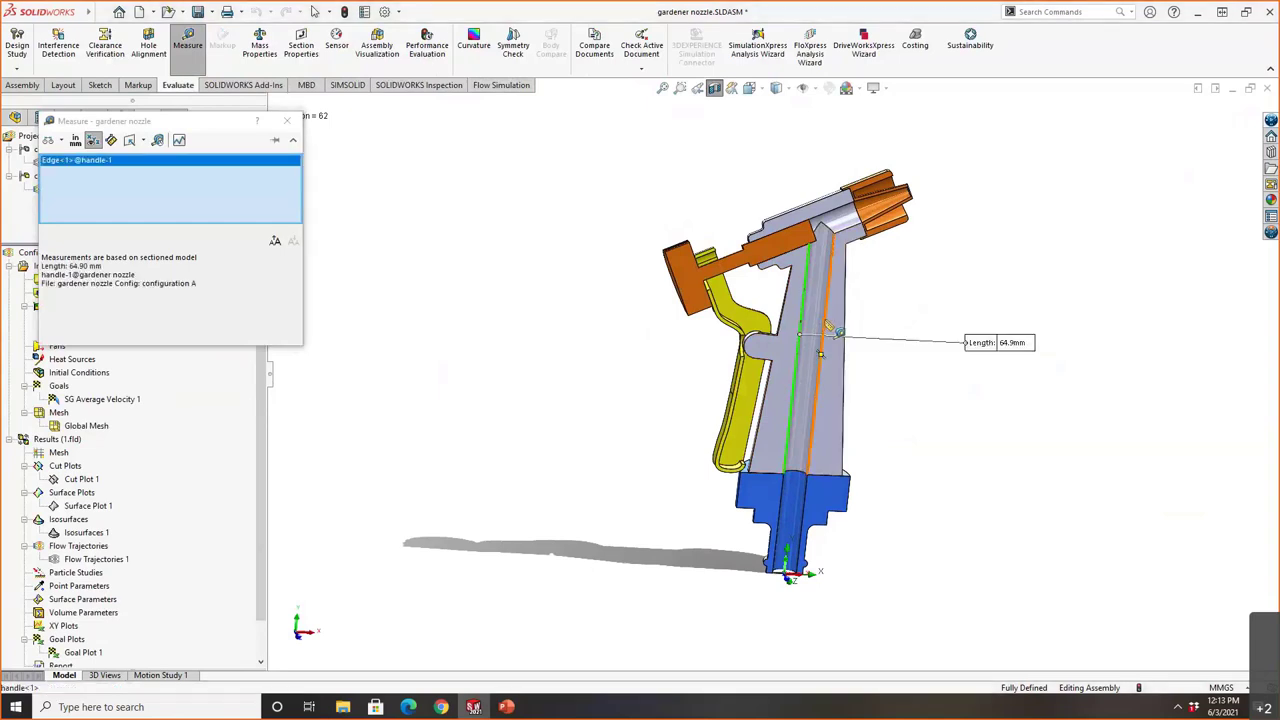
pyautogui.click(826, 327)
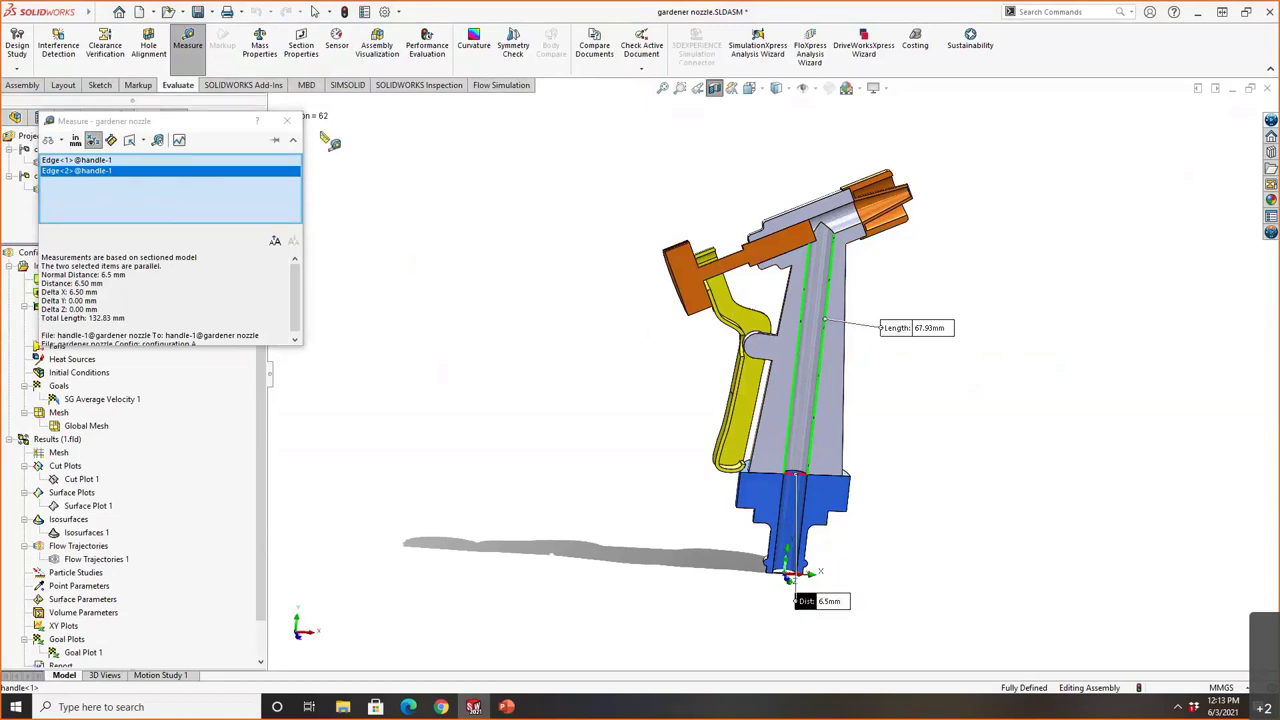
pyautogui.click(288, 124)
# Run the Flow Simulation geometry check on the gardener nozzle and show its internal fluid volume, then close the check.
pyautogui.click(500, 85)
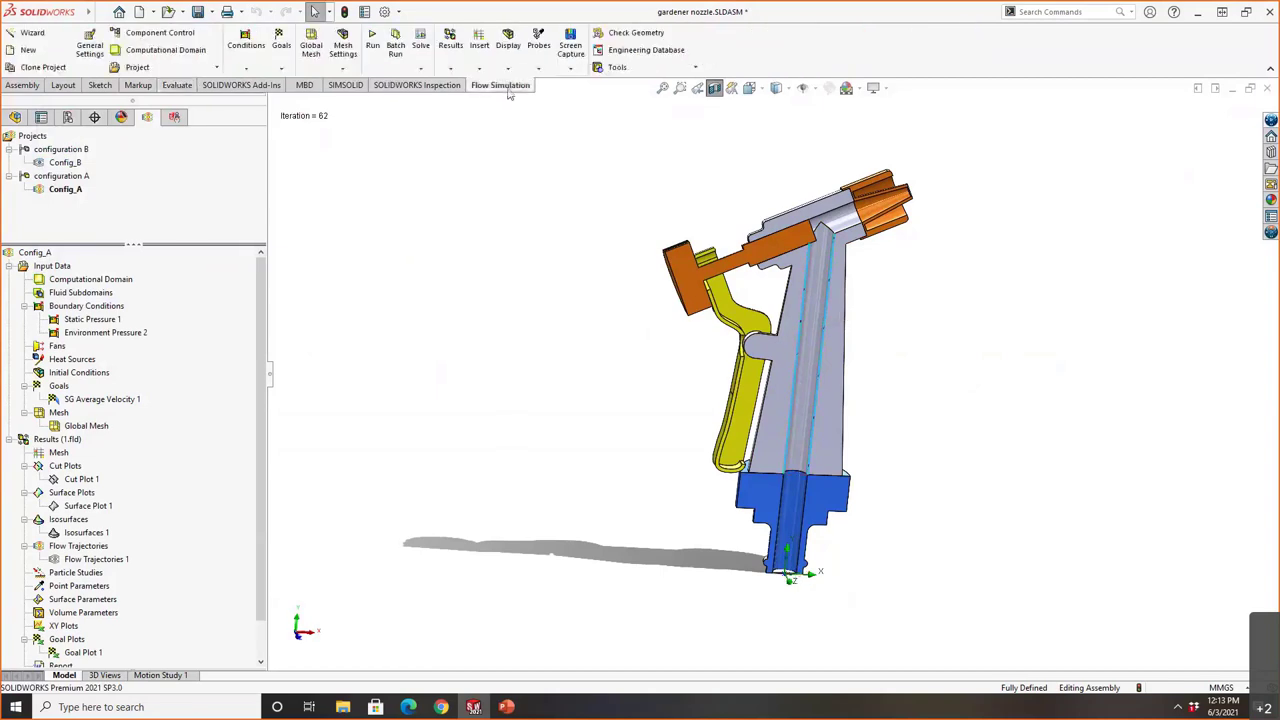
pyautogui.click(630, 33)
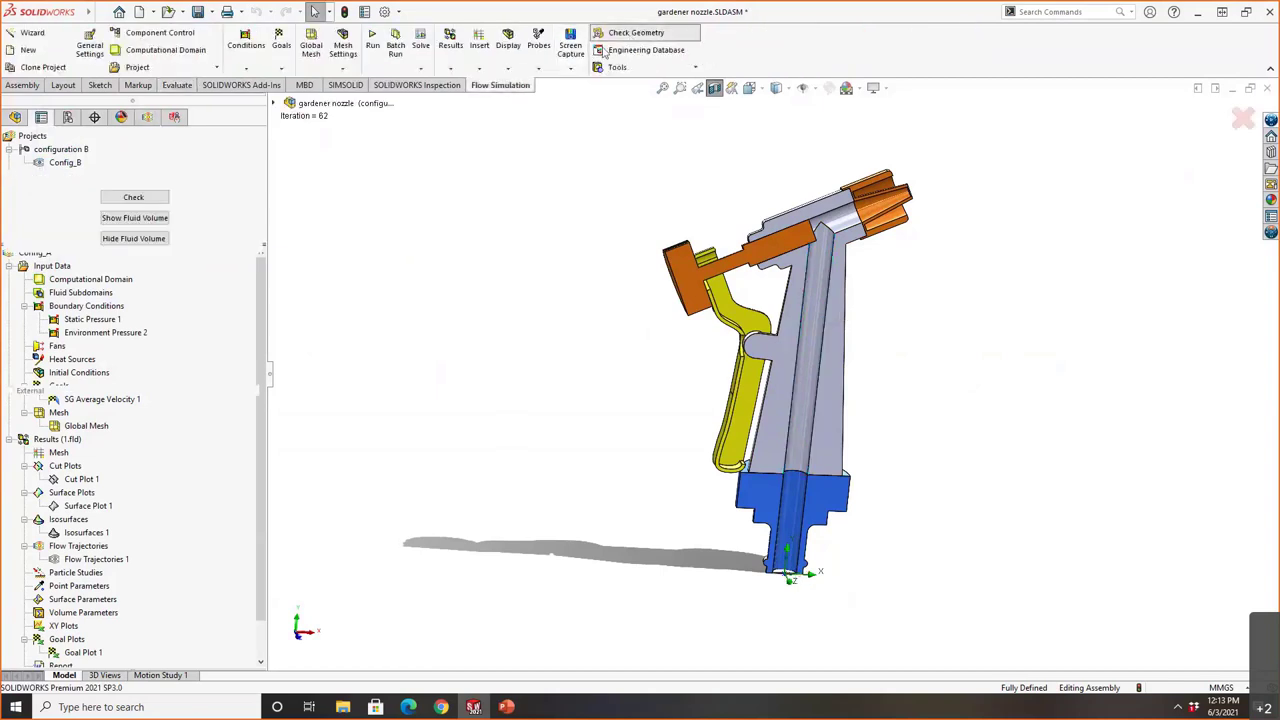
pyautogui.click(133, 492)
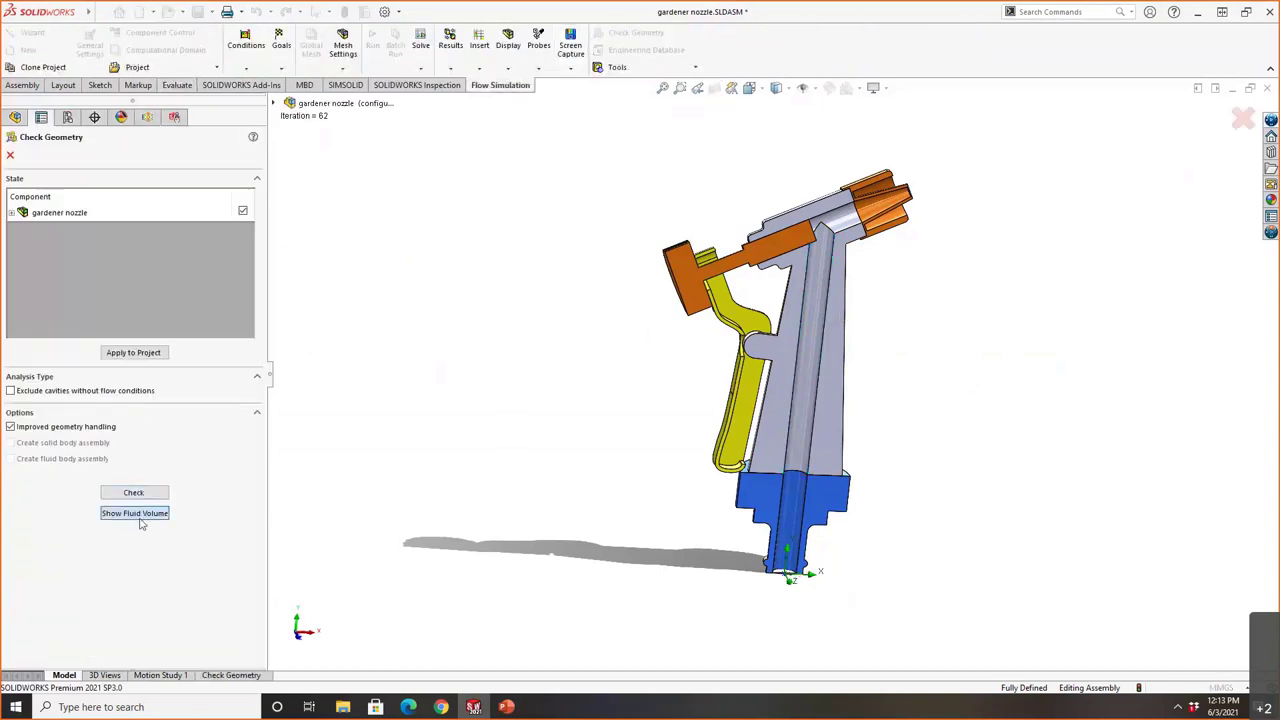
pyautogui.click(124, 526)
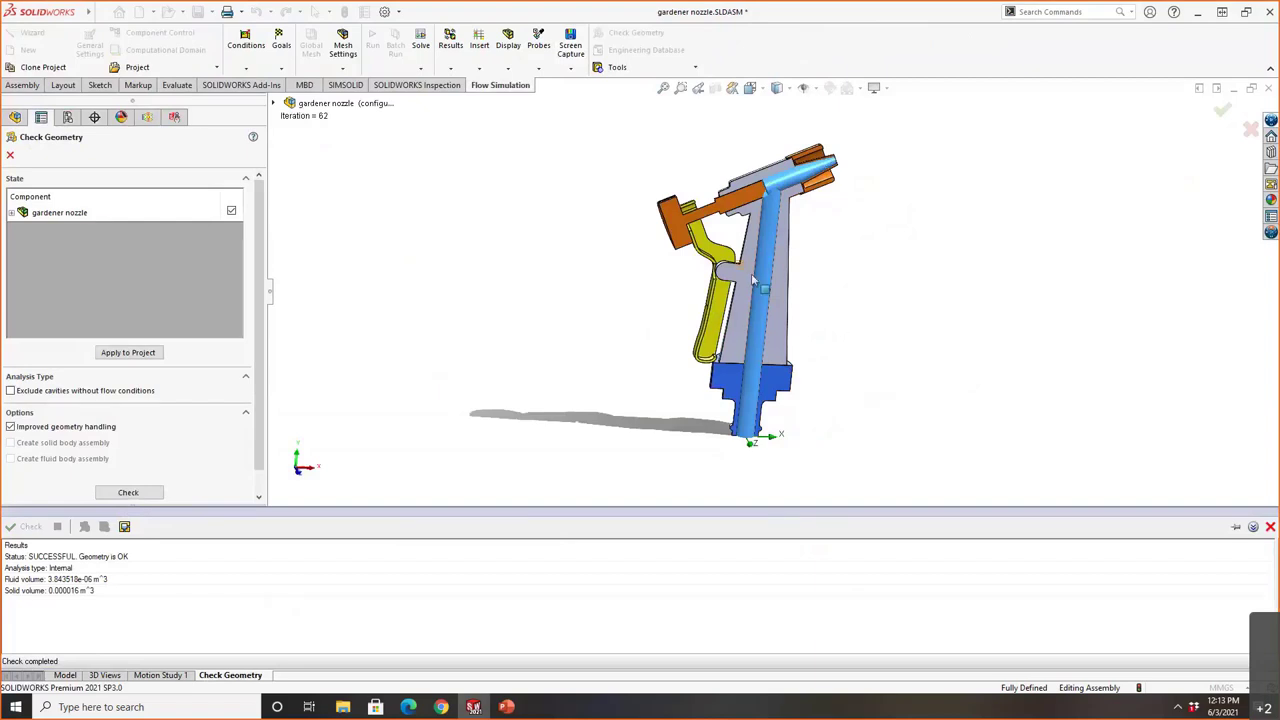
pyautogui.click(1270, 526)
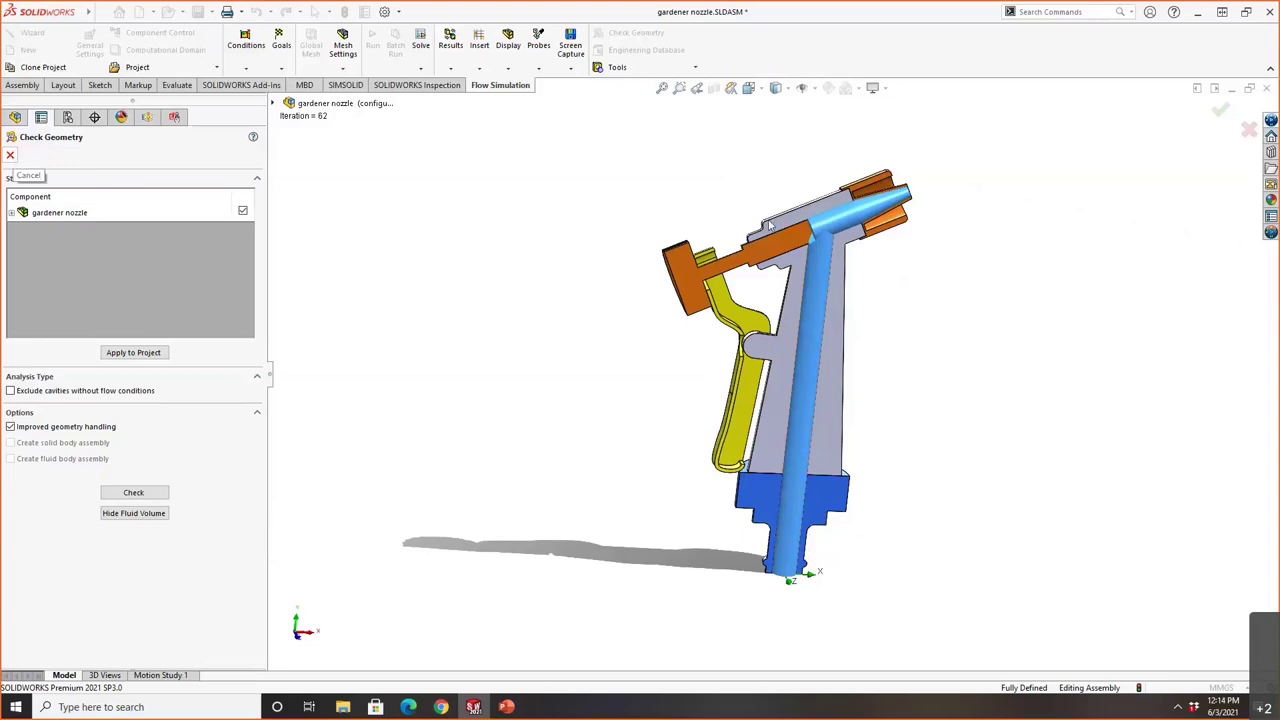
pyautogui.click(10, 157)
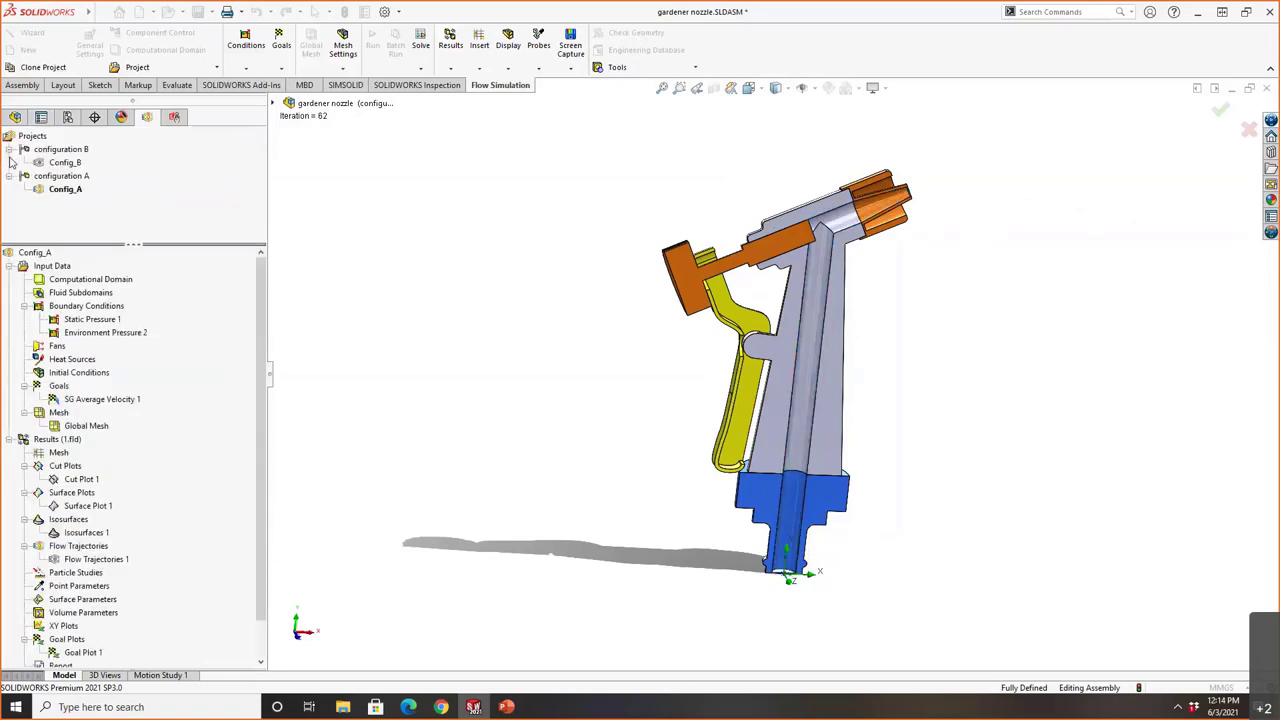
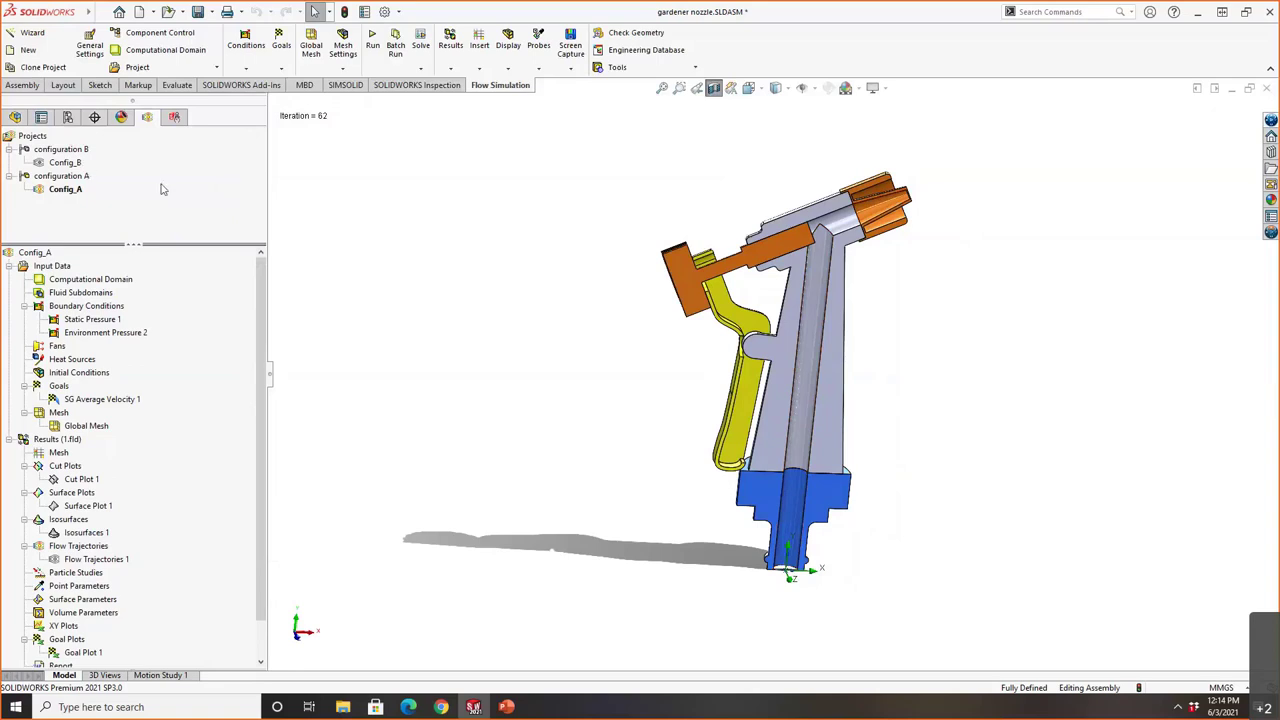
# Activate configuration B and section it on the Front Plane to examine the valve position.
pyautogui.click(68, 118)
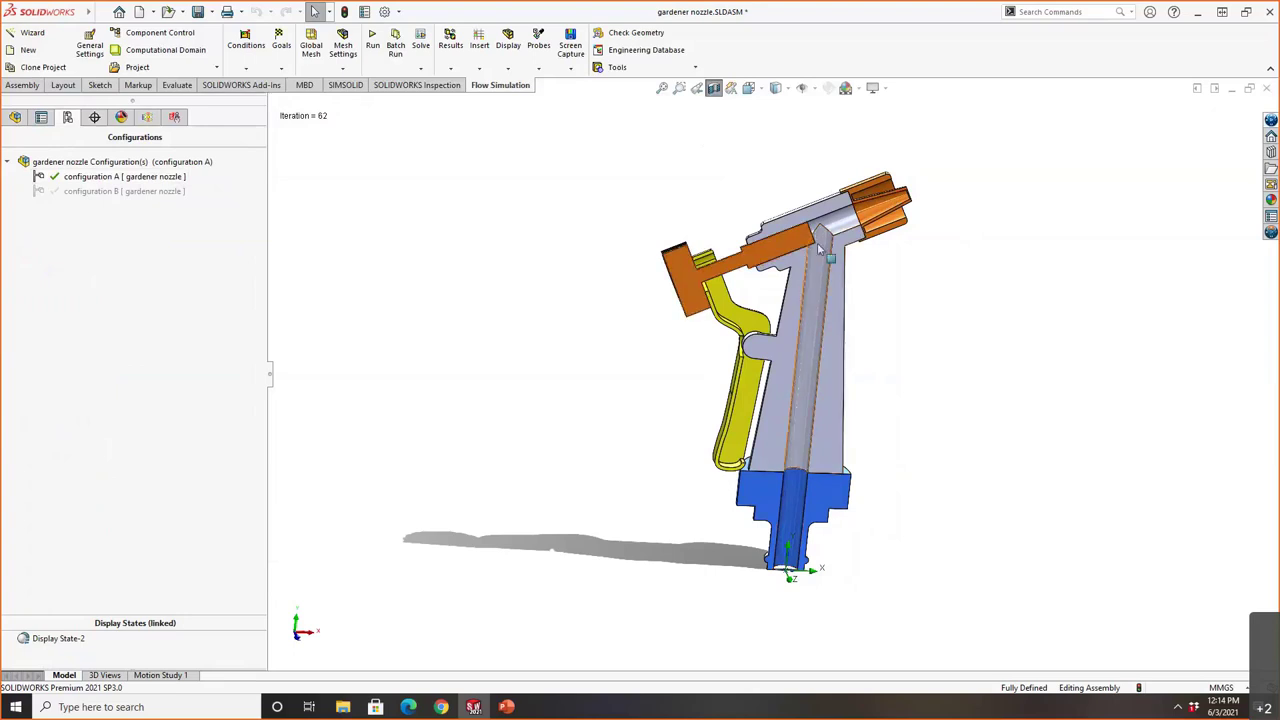
pyautogui.doubleClick(133, 191)
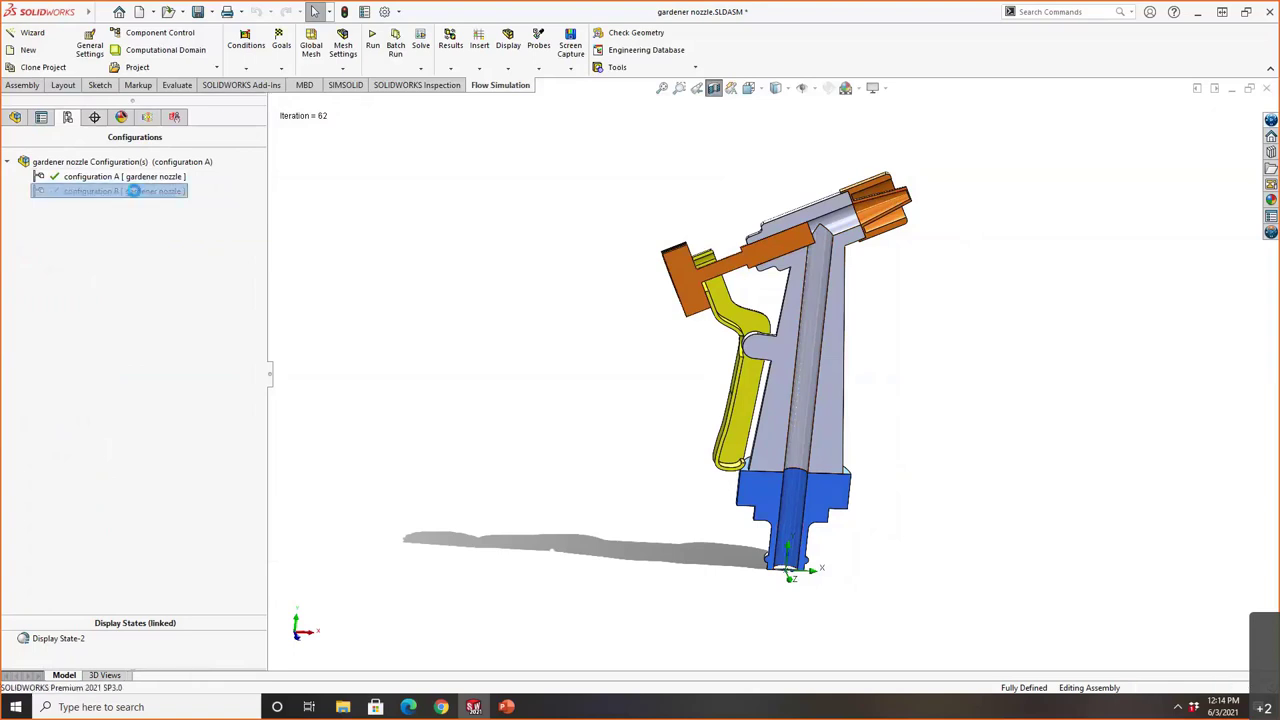
pyautogui.click(715, 89)
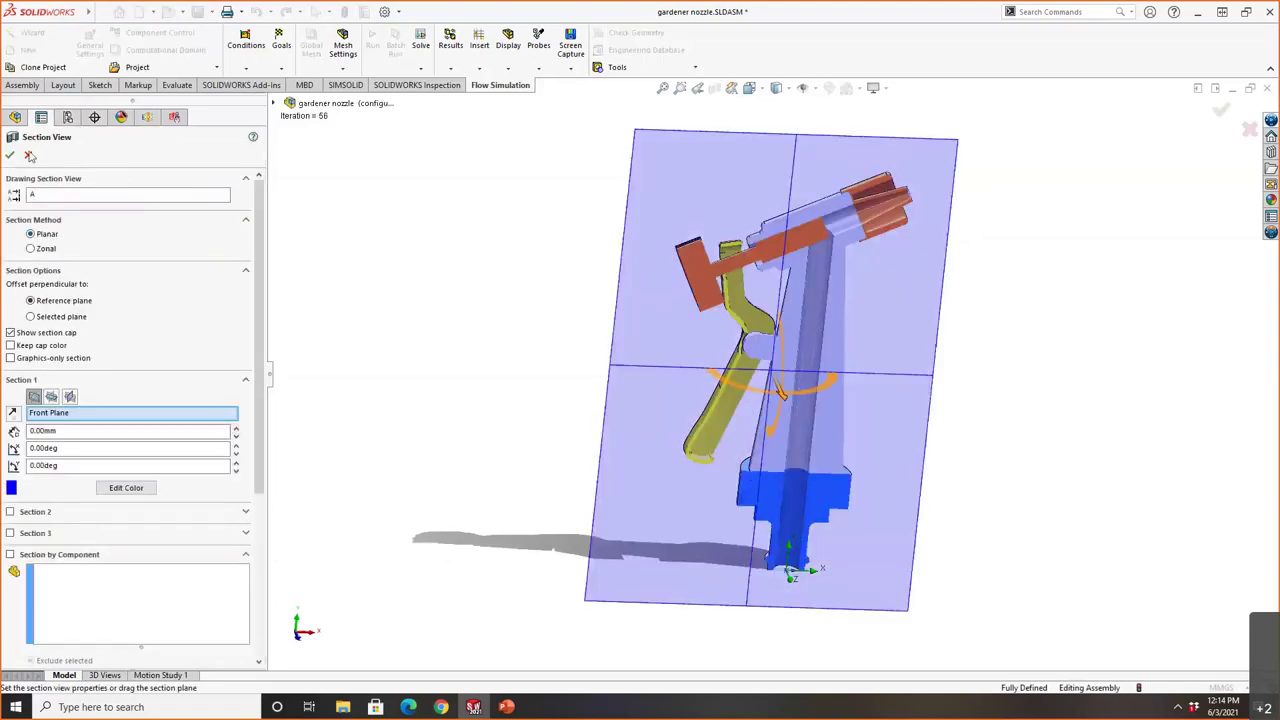
pyautogui.press('Return')
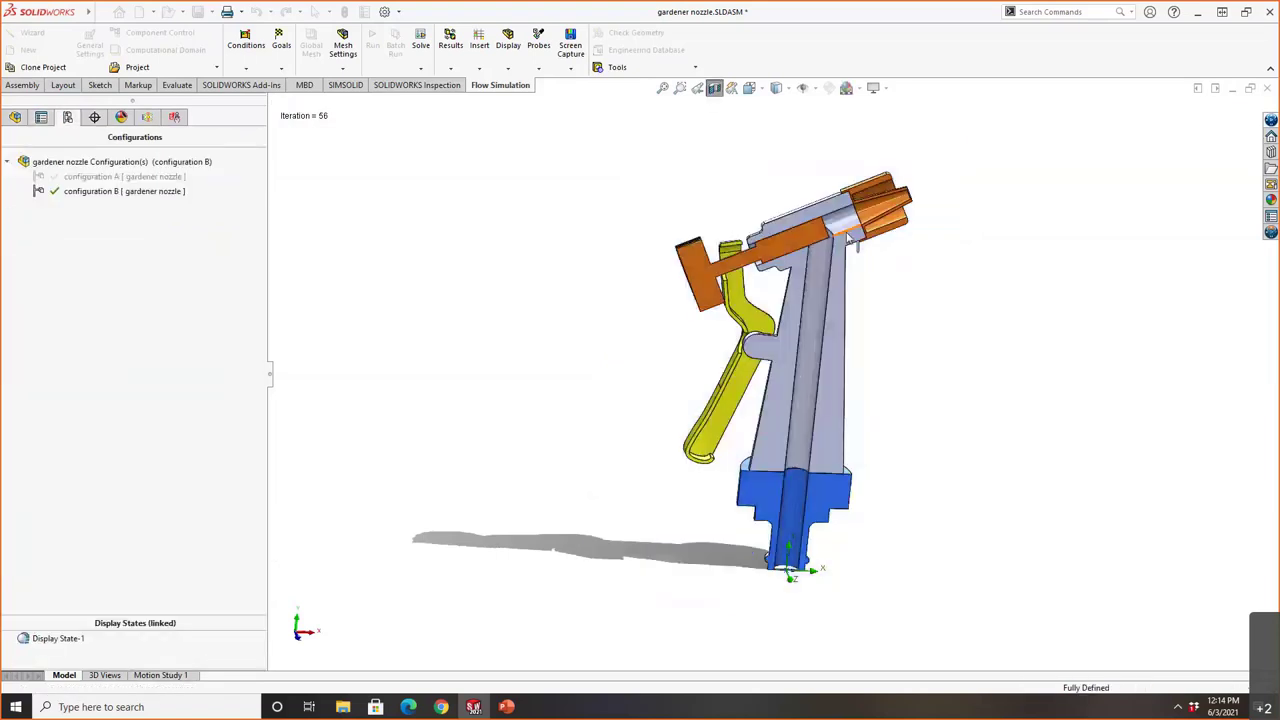
pyautogui.moveTo(859, 300); pyautogui.dragTo(858, 266, button='middle')
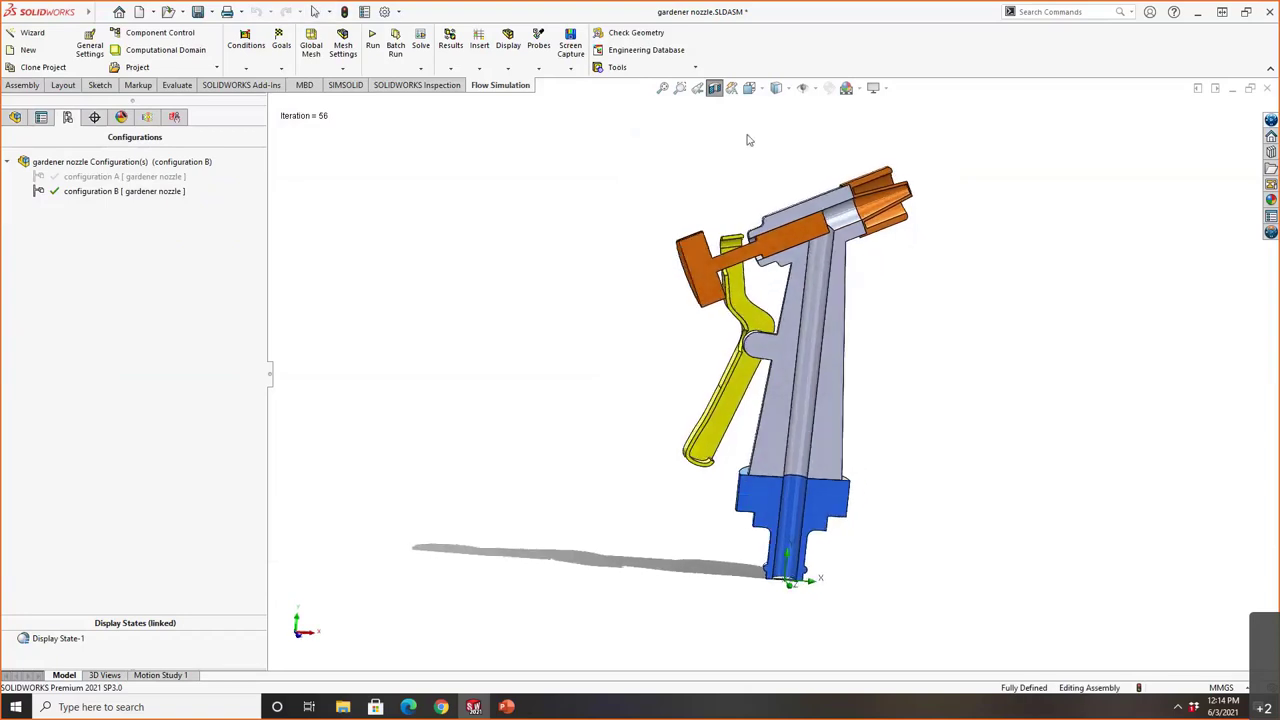
# Reactivate configuration A and section the assembly on the Front Plane again.
pyautogui.doubleClick(131, 177)
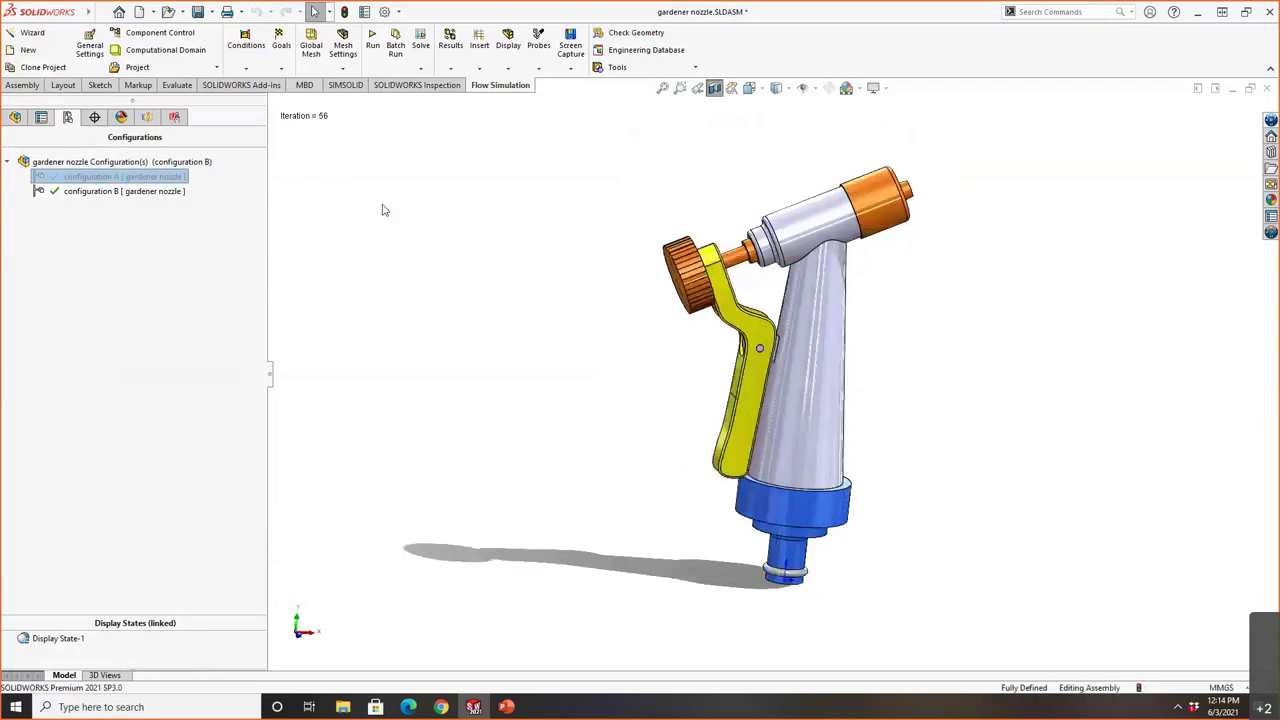
pyautogui.click(715, 89)
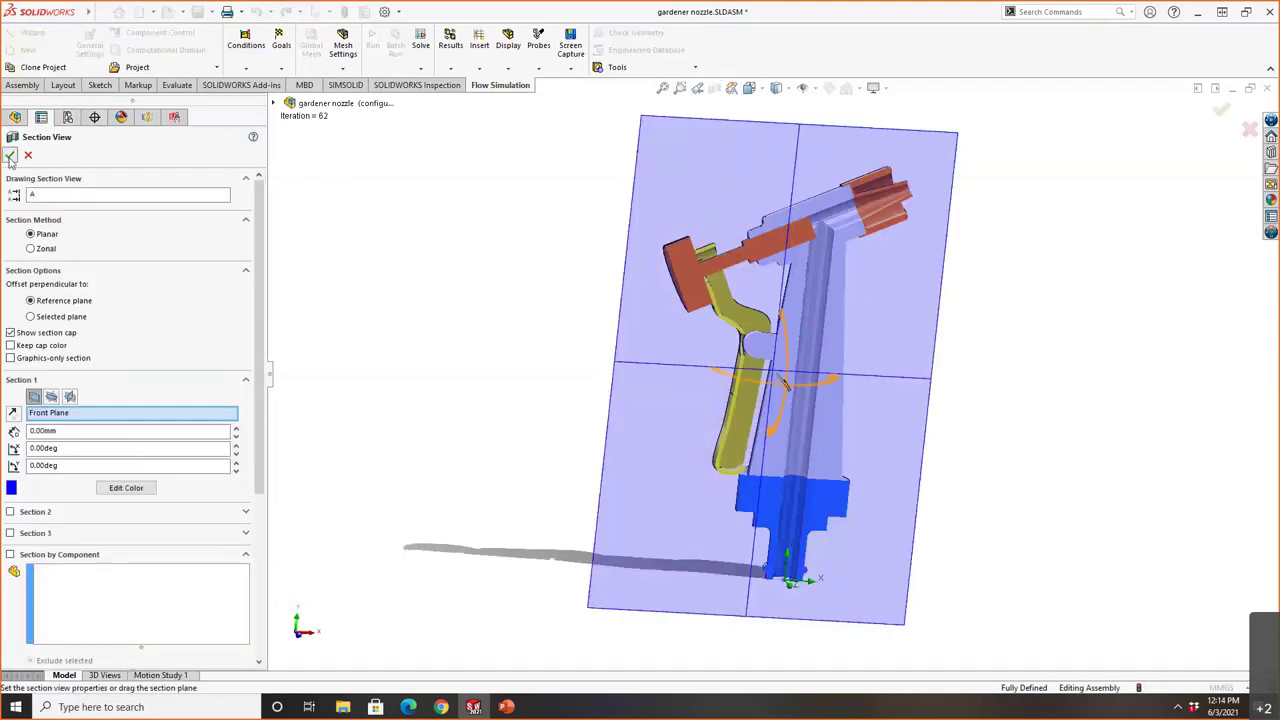
pyautogui.click(36, 157)
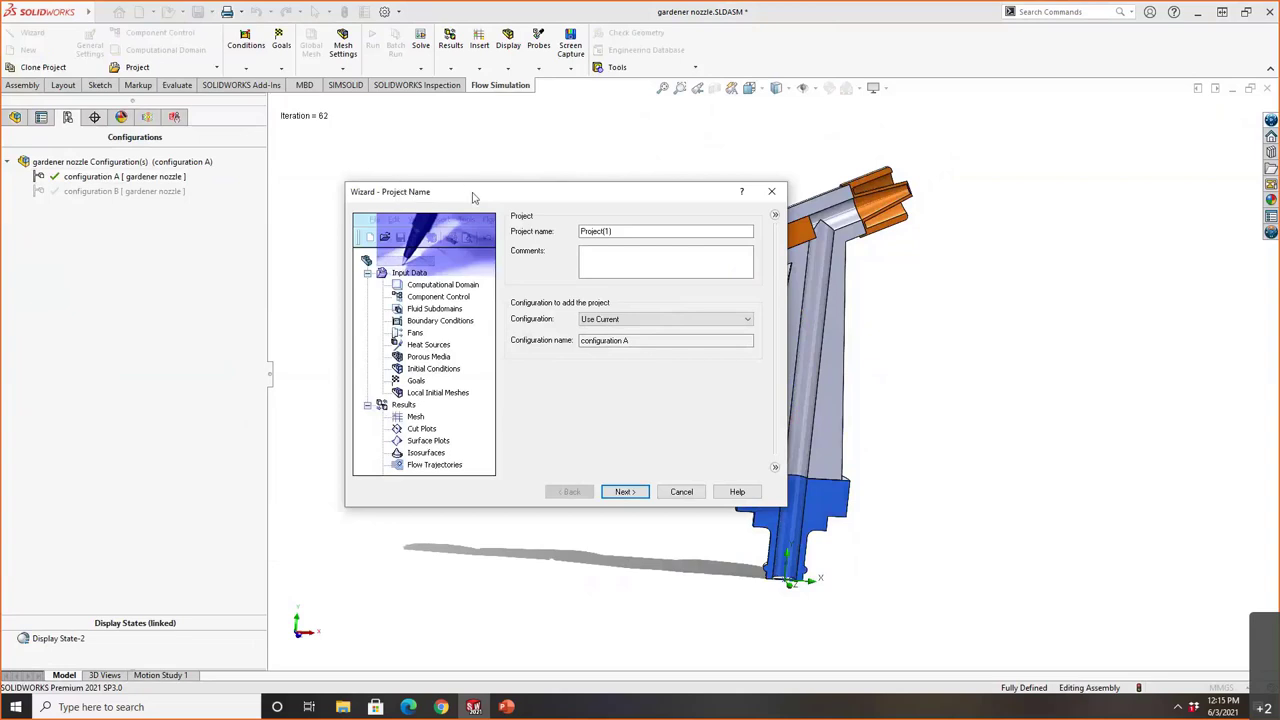
# Name the new Flow Simulation wizard project Webinar, add it to the existing configuration A, and continue to the unit system settings.
pyautogui.moveTo(466, 191); pyautogui.dragTo(462, 160)
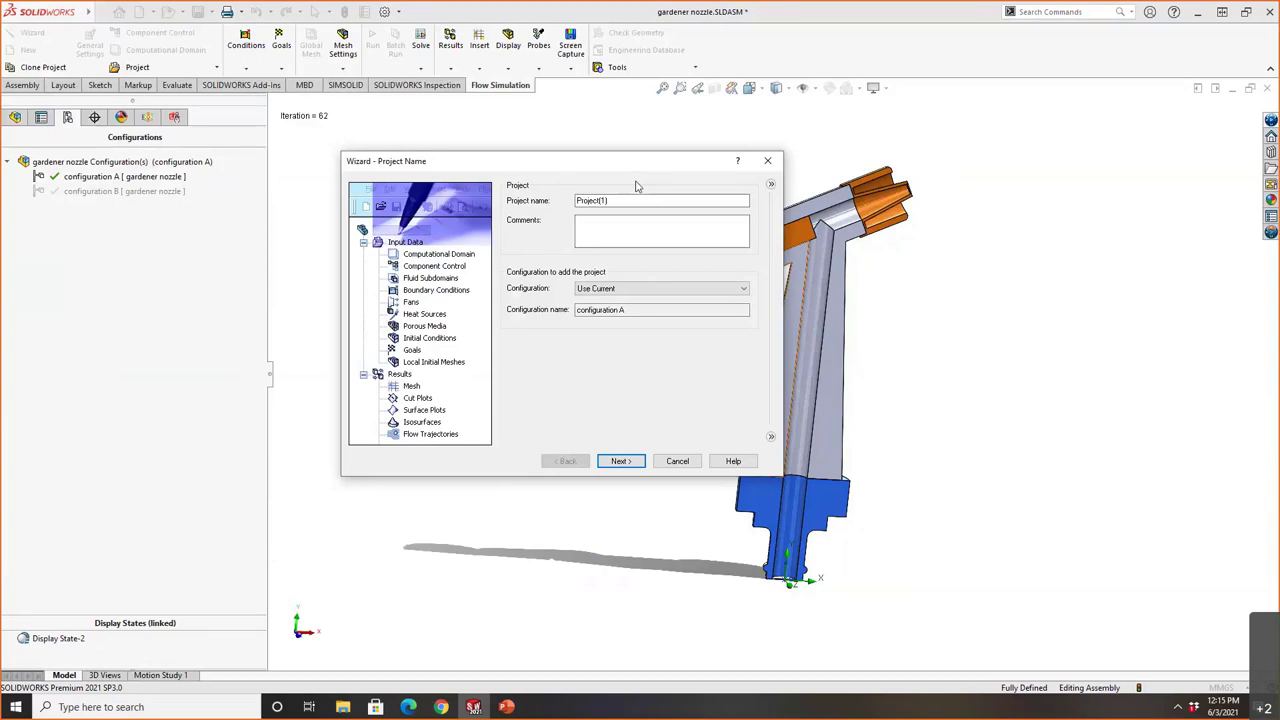
pyautogui.moveTo(635, 204); pyautogui.dragTo(540, 201)
pyautogui.write('Webinar')
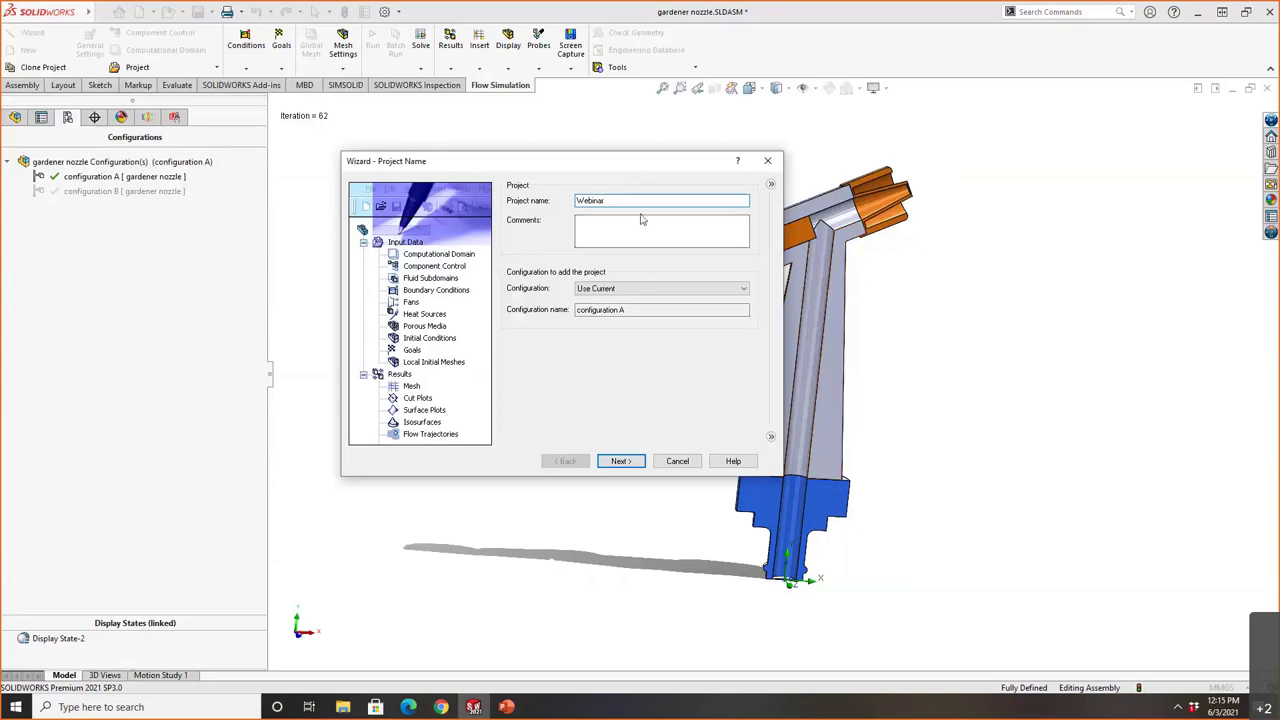
pyautogui.click(662, 288)
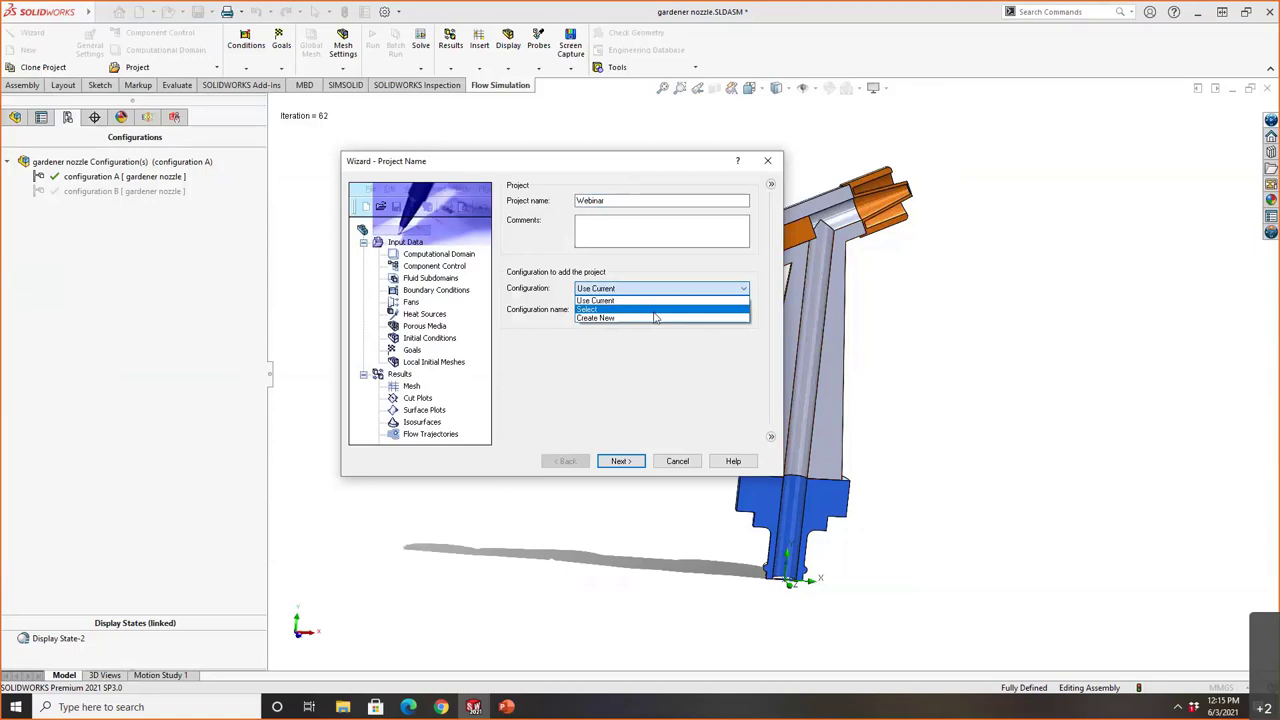
pyautogui.click(654, 310)
pyautogui.click(645, 312)
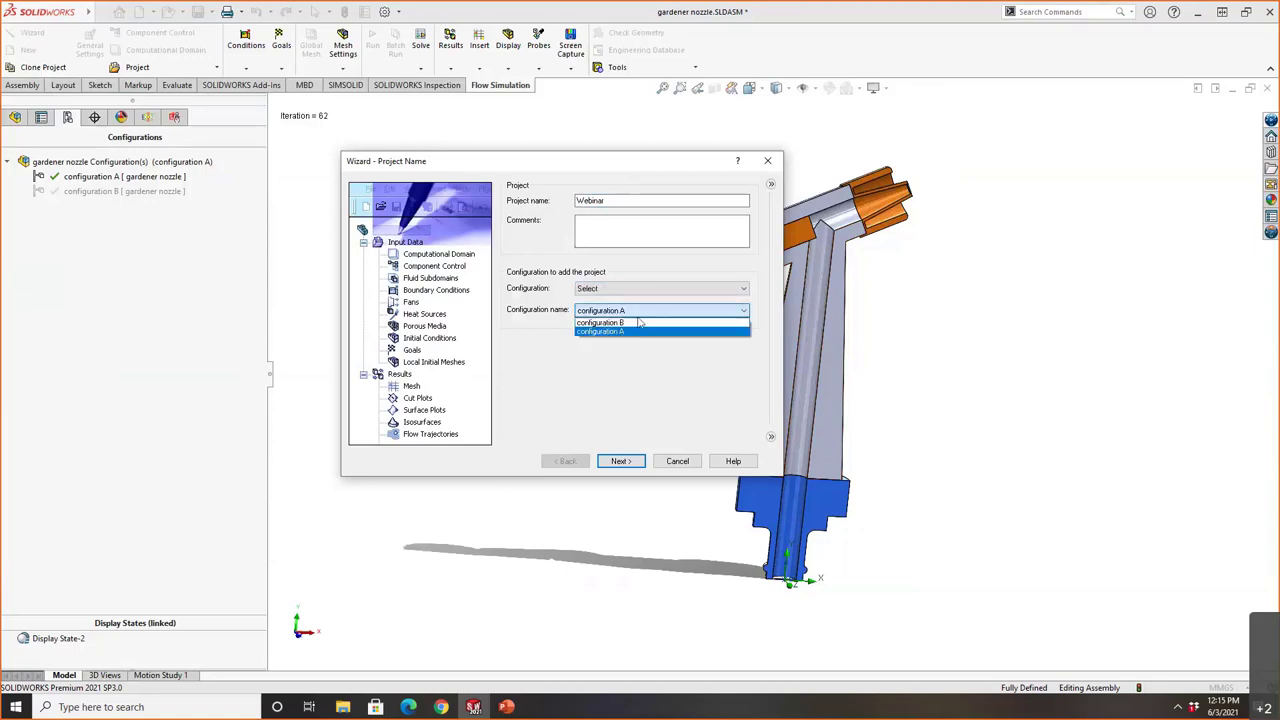
pyautogui.click(645, 316)
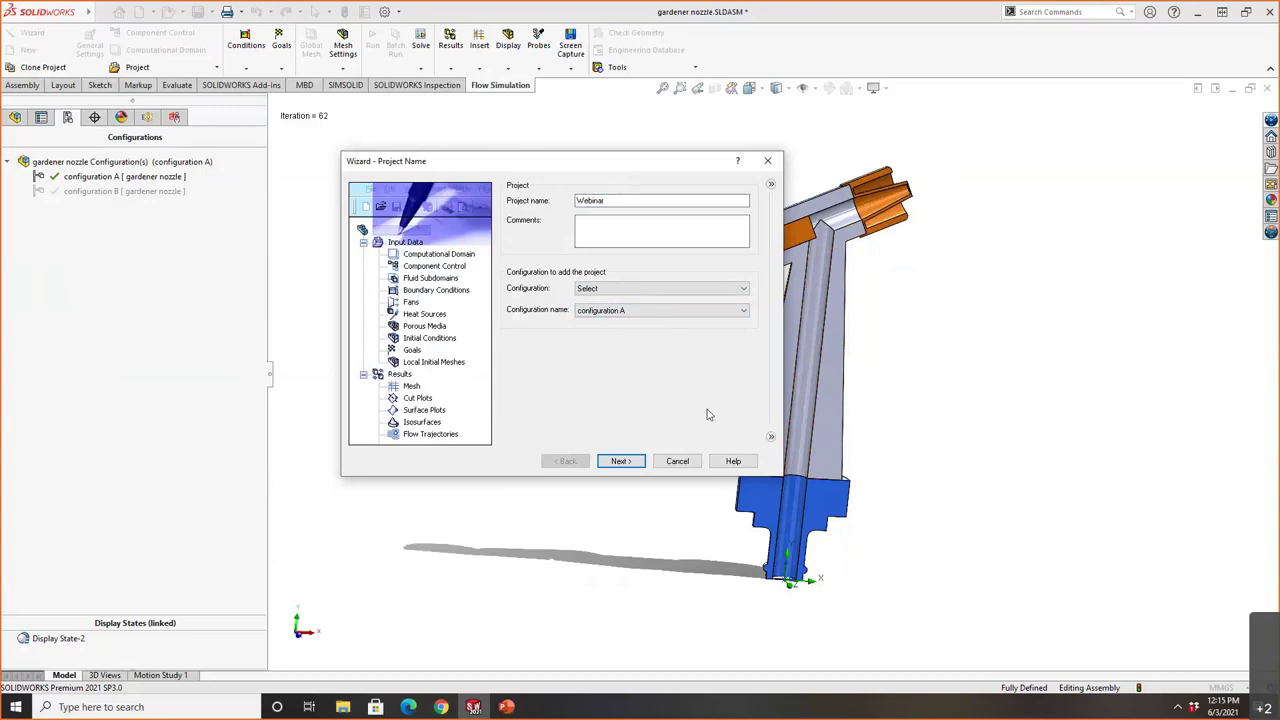
pyautogui.click(621, 461)
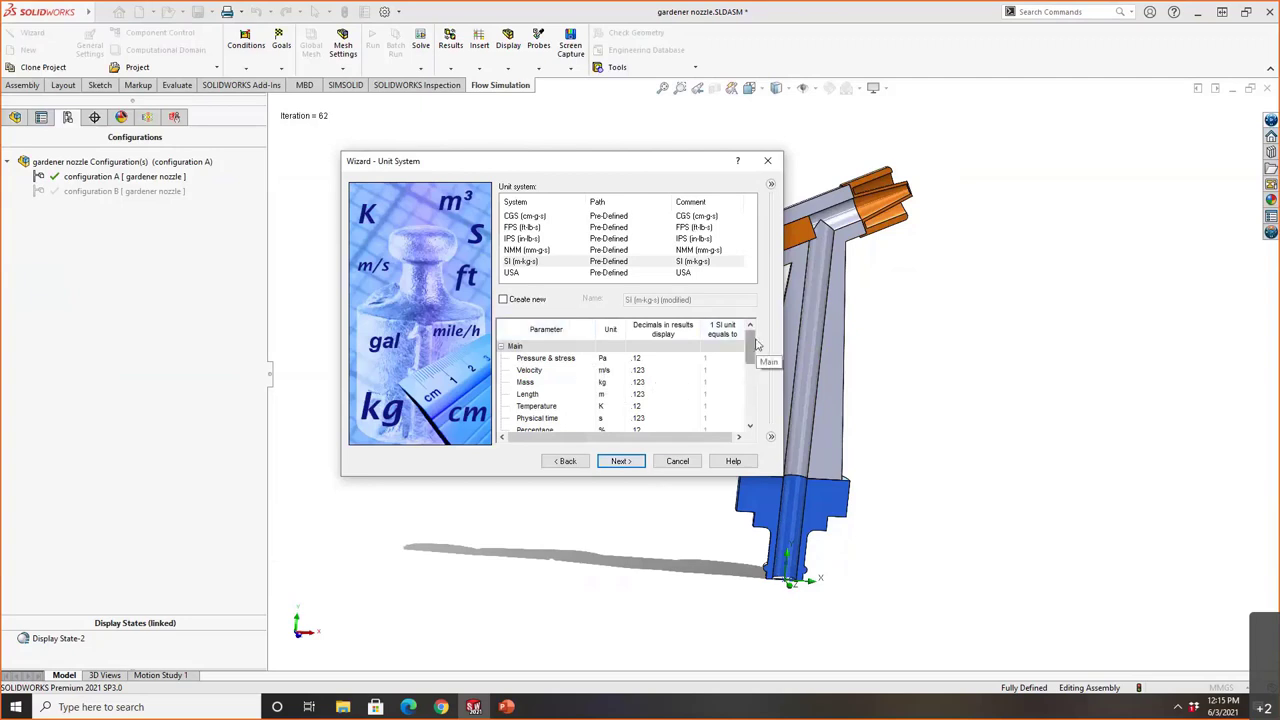
# Choose the predefined USA unit system for the project and review its parameter units.
pyautogui.scroll(-5, 757, 344)
pyautogui.scroll(5, 760, 330)
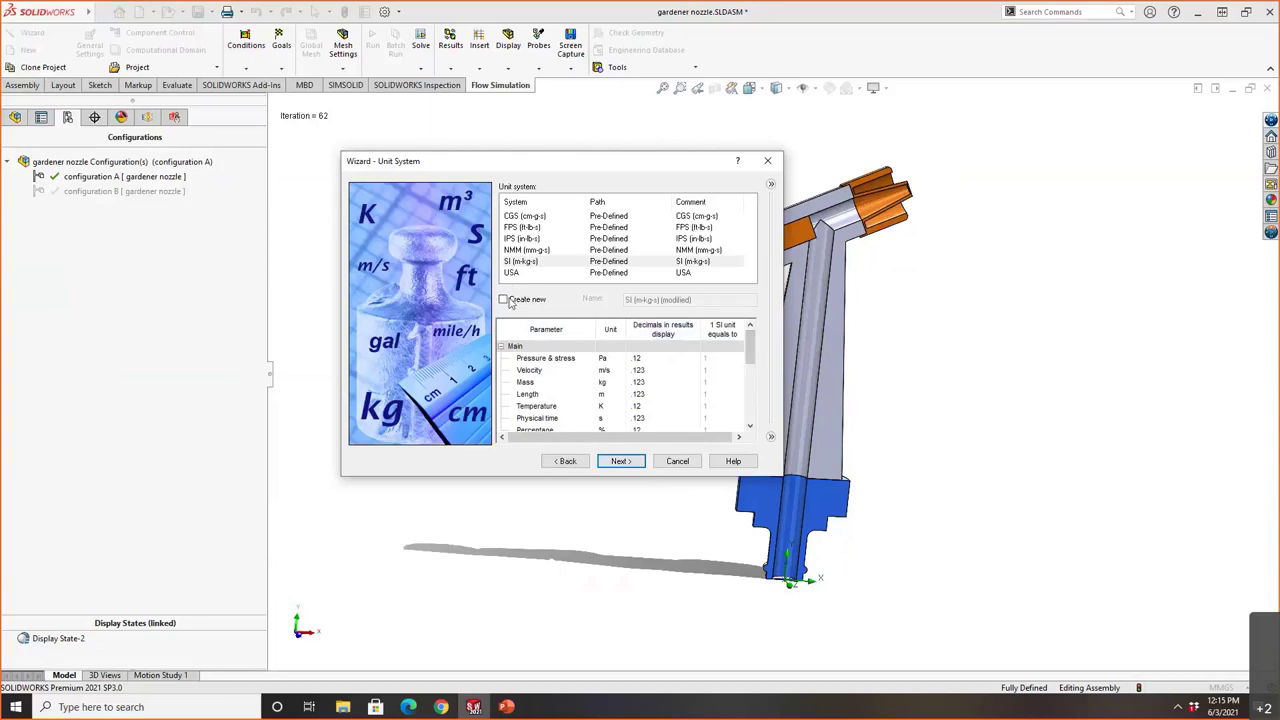
pyautogui.click(543, 273)
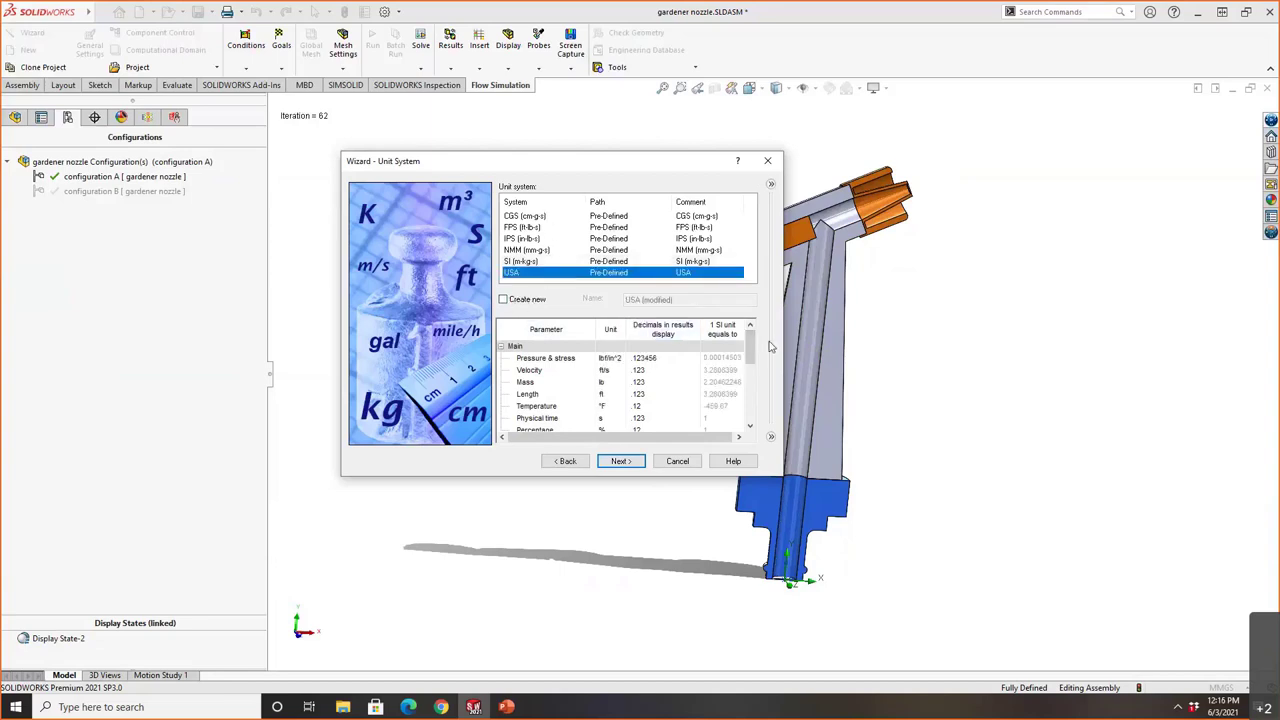
pyautogui.scroll(-5, 749, 343)
pyautogui.scroll(5, 749, 343)
# Set the total heat flow unit in the Heat group to Watt and continue to the analysis type settings.
pyautogui.scroll(-3, 558, 410)
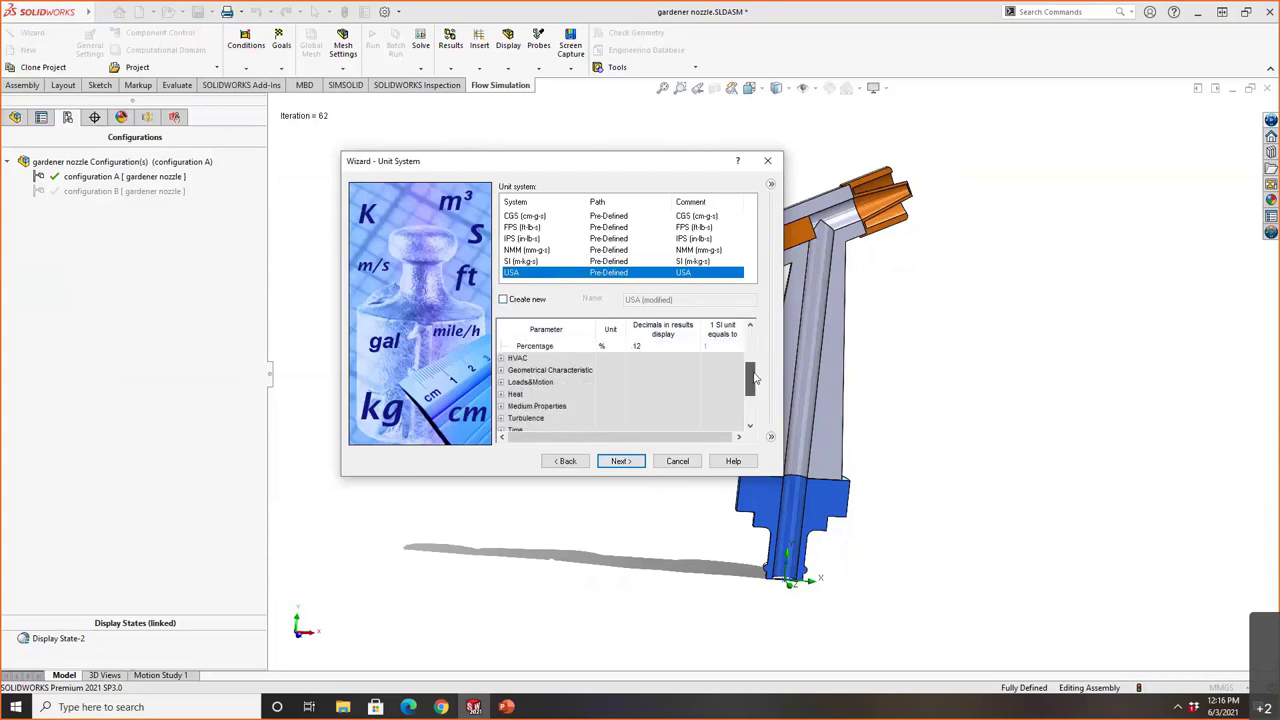
pyautogui.click(501, 394)
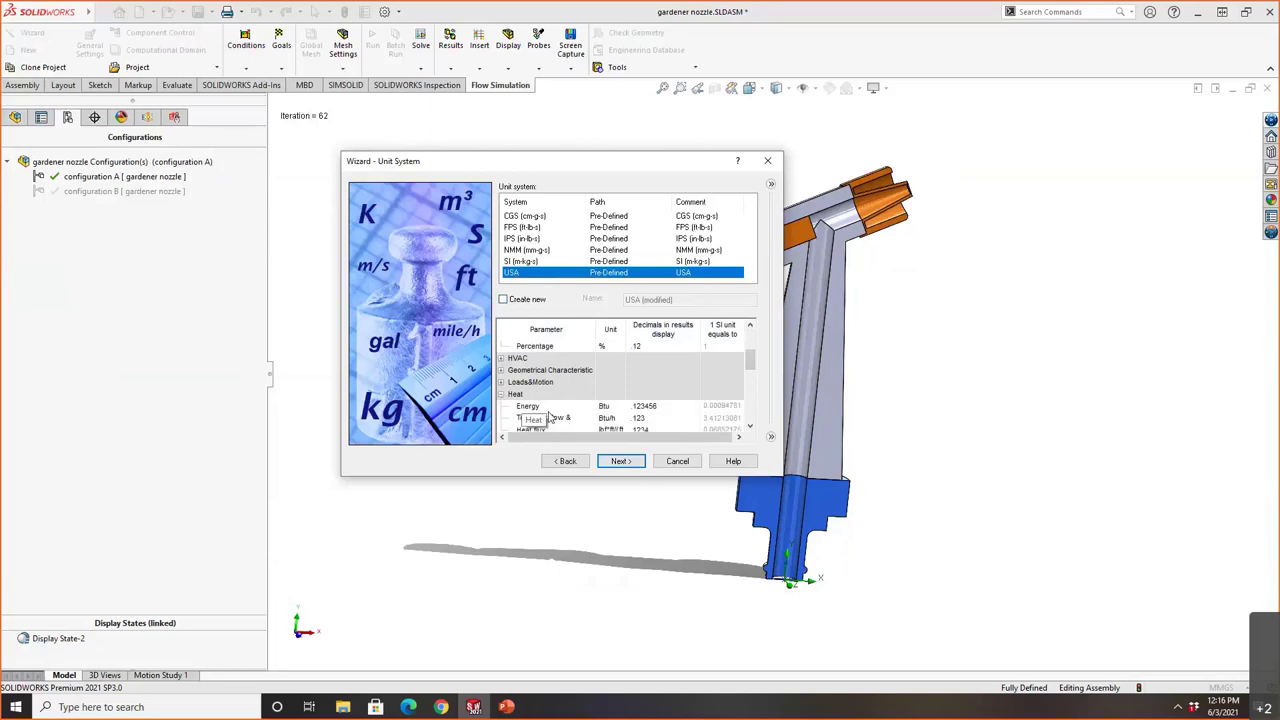
pyautogui.click(607, 417)
pyautogui.click(619, 417)
pyautogui.press('w')
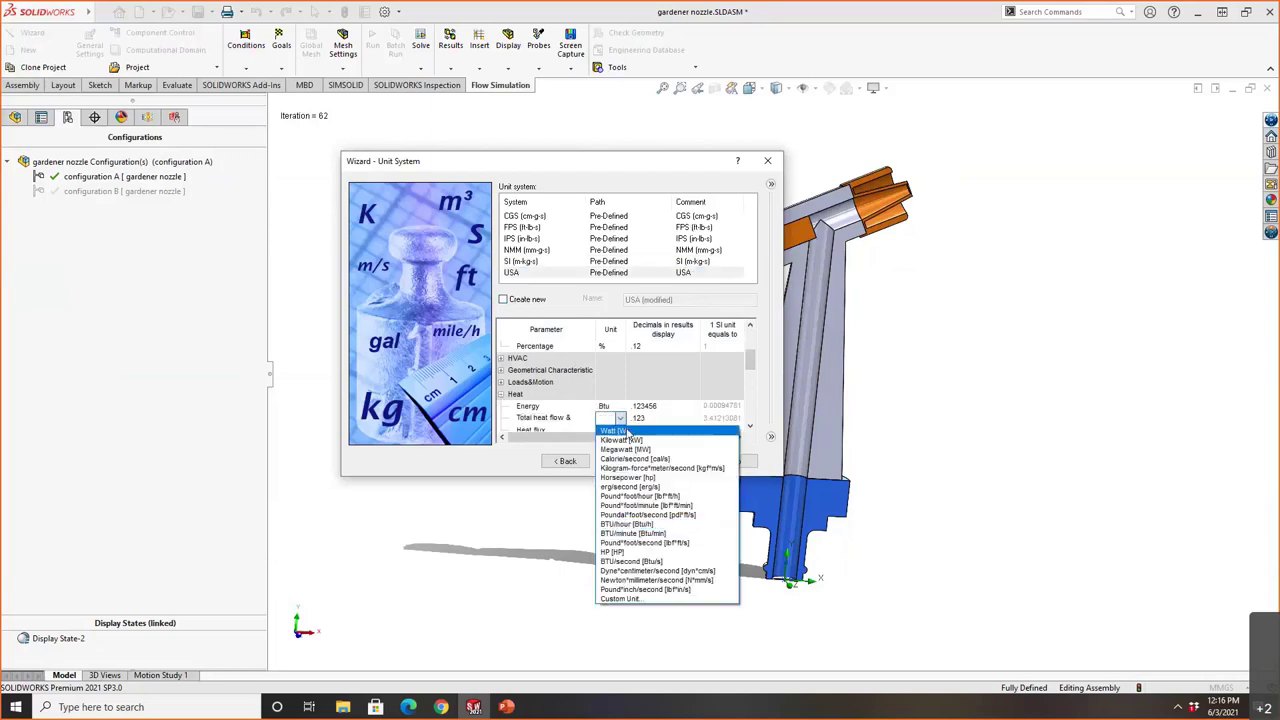
pyautogui.press('Return')
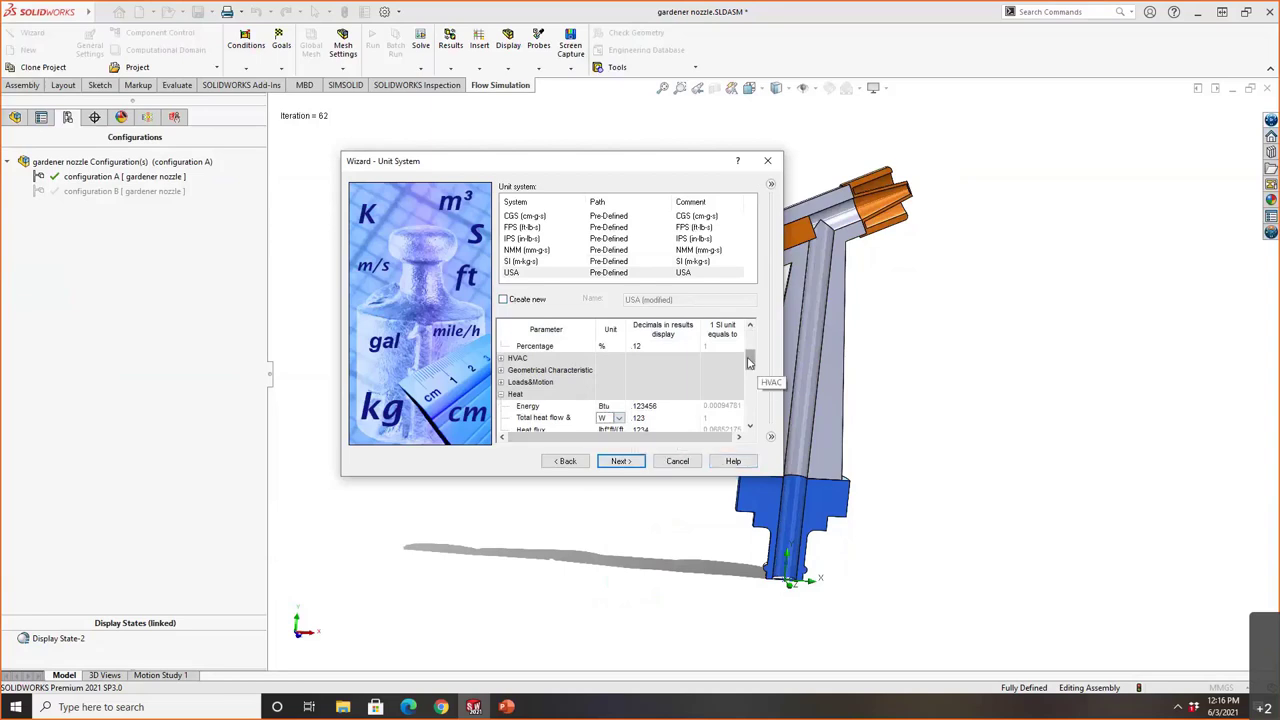
pyautogui.scroll(-1, 753, 373)
pyautogui.moveTo(753, 373); pyautogui.dragTo(757, 342)
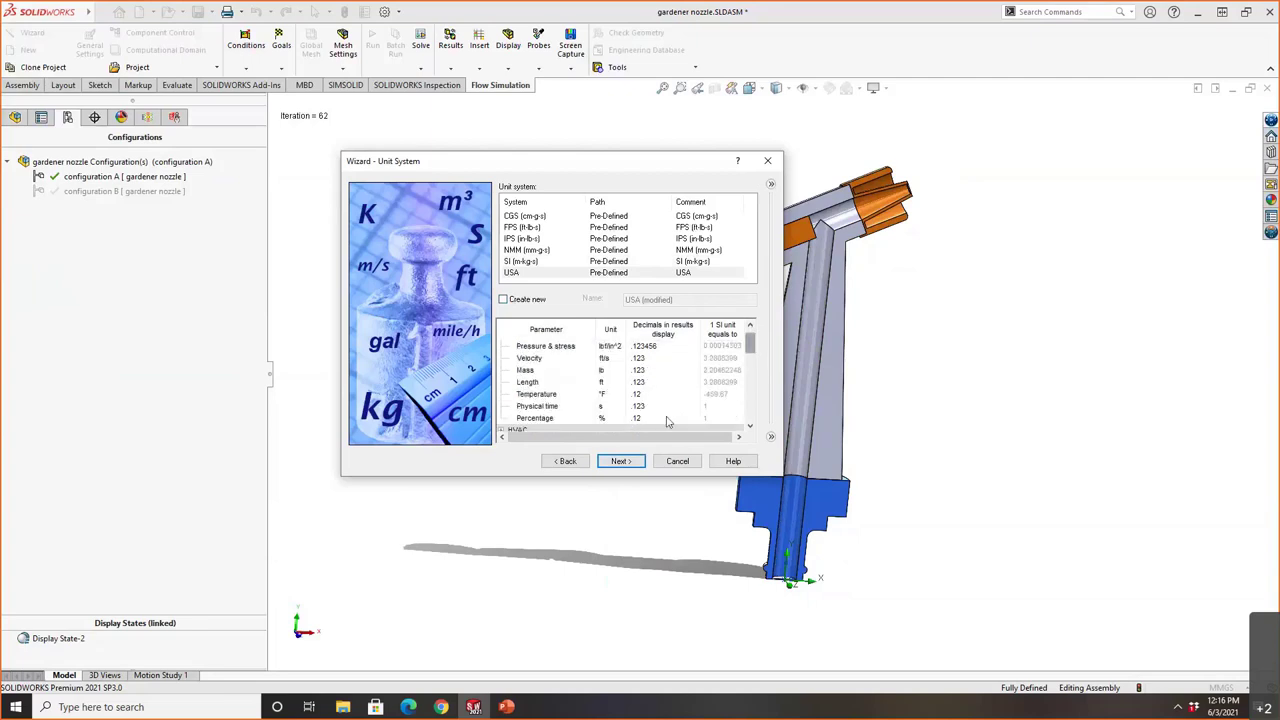
pyautogui.click(621, 461)
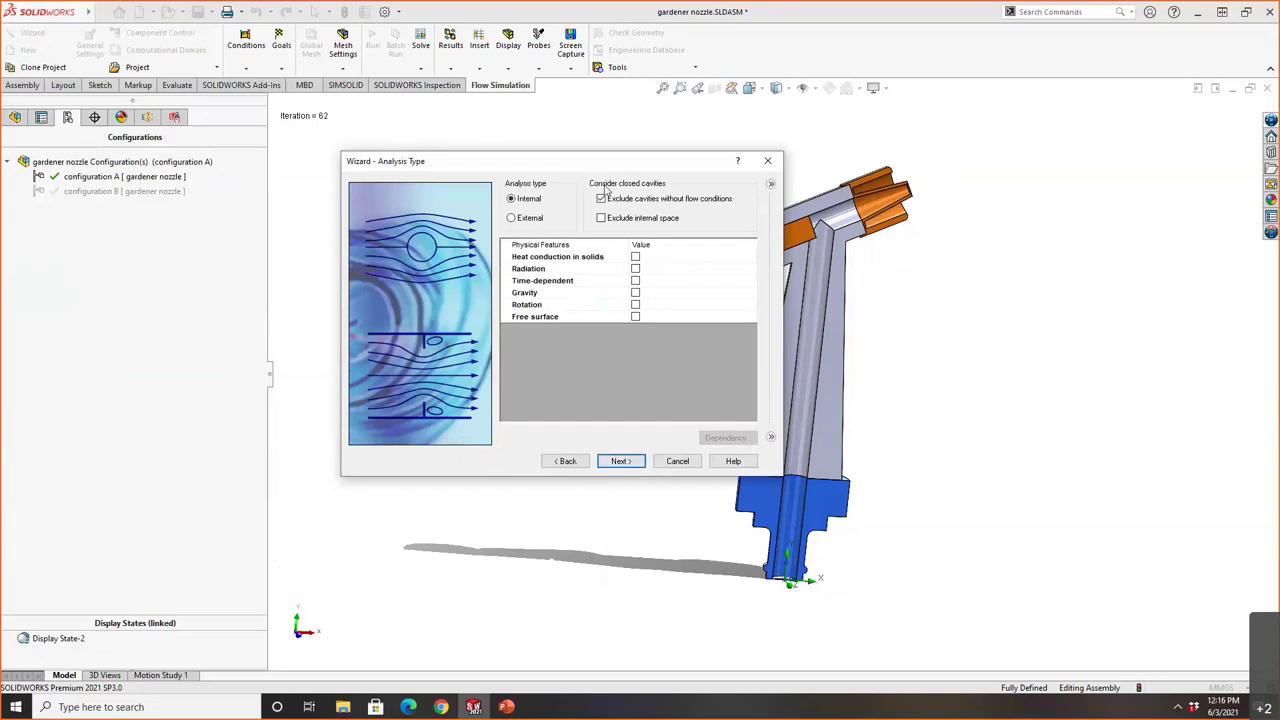
# Turn off excluding cavities without flow conditions and compare the External and Internal analysis types, keeping Internal.
pyautogui.moveTo(596, 168); pyautogui.dragTo(454, 137)
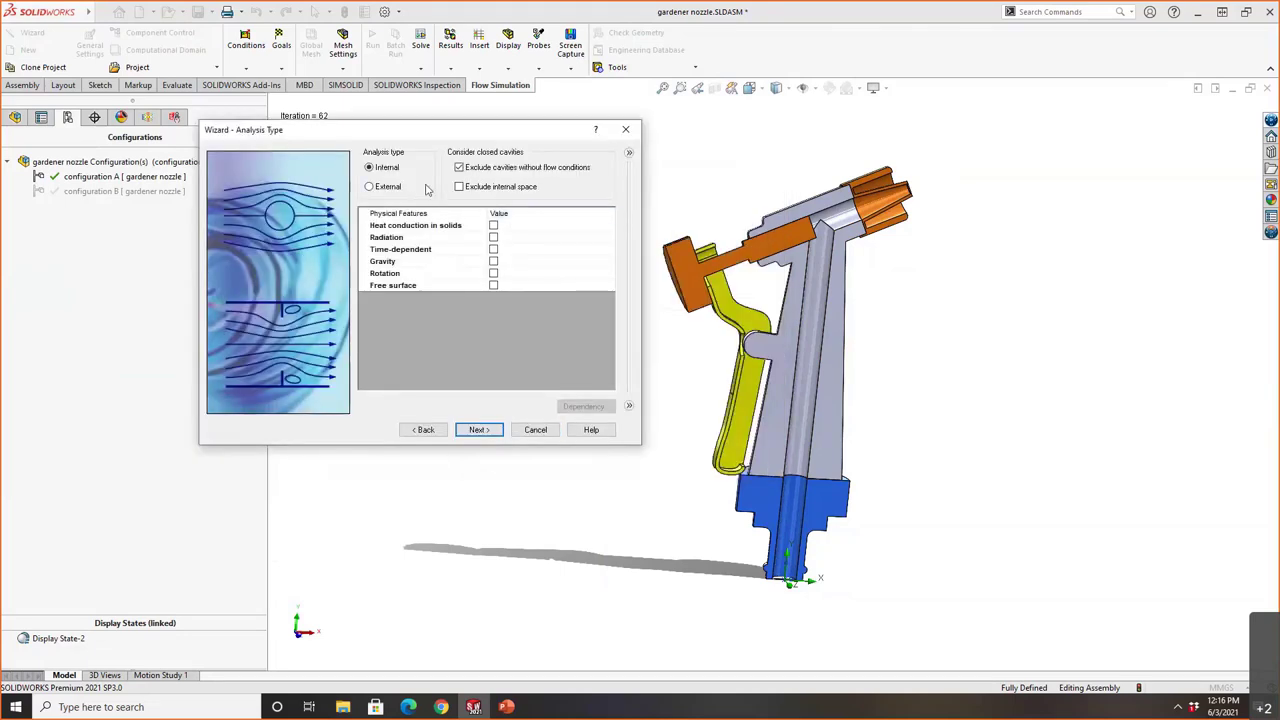
pyautogui.click(489, 170)
pyautogui.click(388, 186)
pyautogui.click(389, 171)
pyautogui.click(390, 189)
pyautogui.click(386, 170)
# Try enabling gravity with a Z component of about -64 ft/s^2, and switch gravity off again.
pyautogui.click(493, 261)
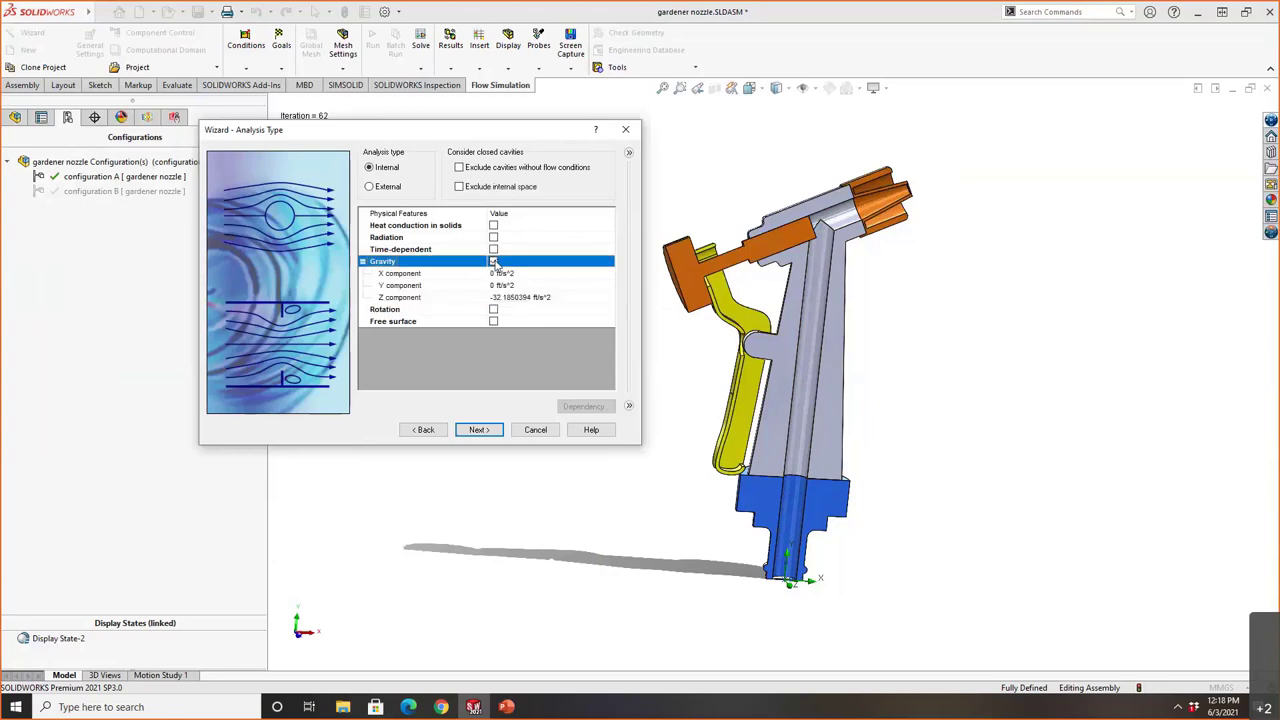
pyautogui.click(505, 297)
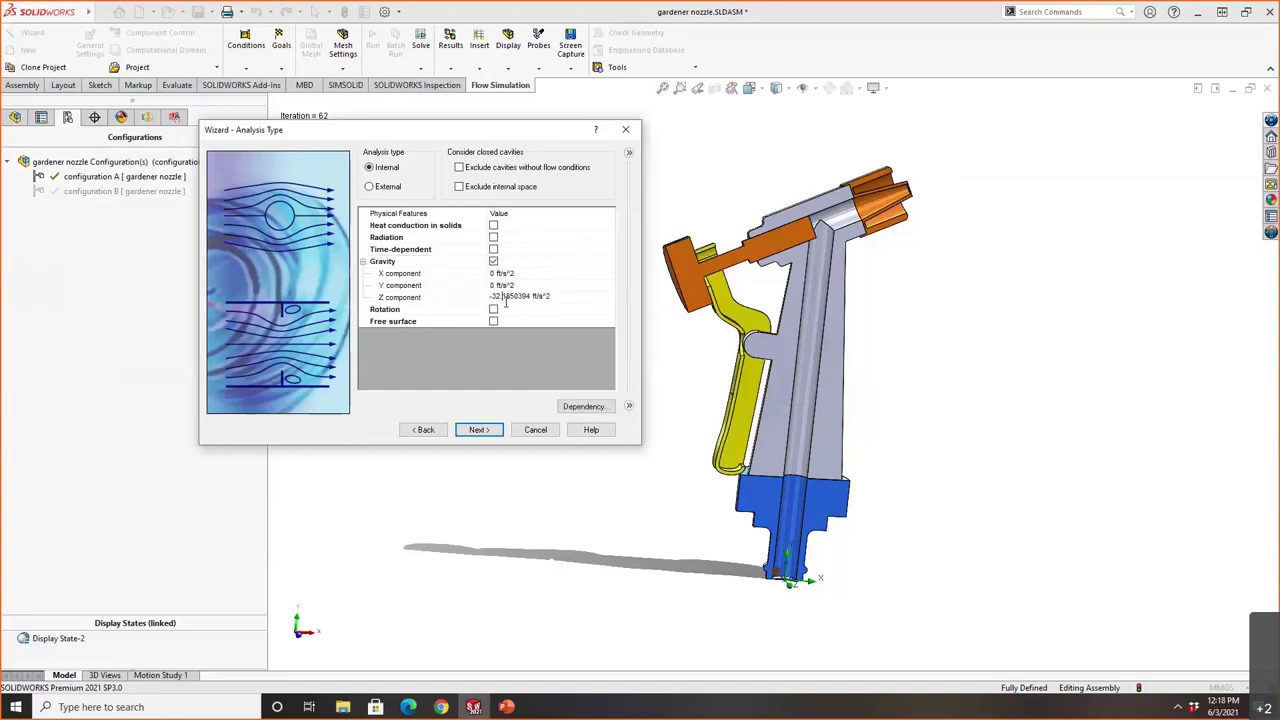
pyautogui.moveTo(505, 296); pyautogui.dragTo(491, 296)
pyautogui.write('-64.')
pyautogui.click(493, 262)
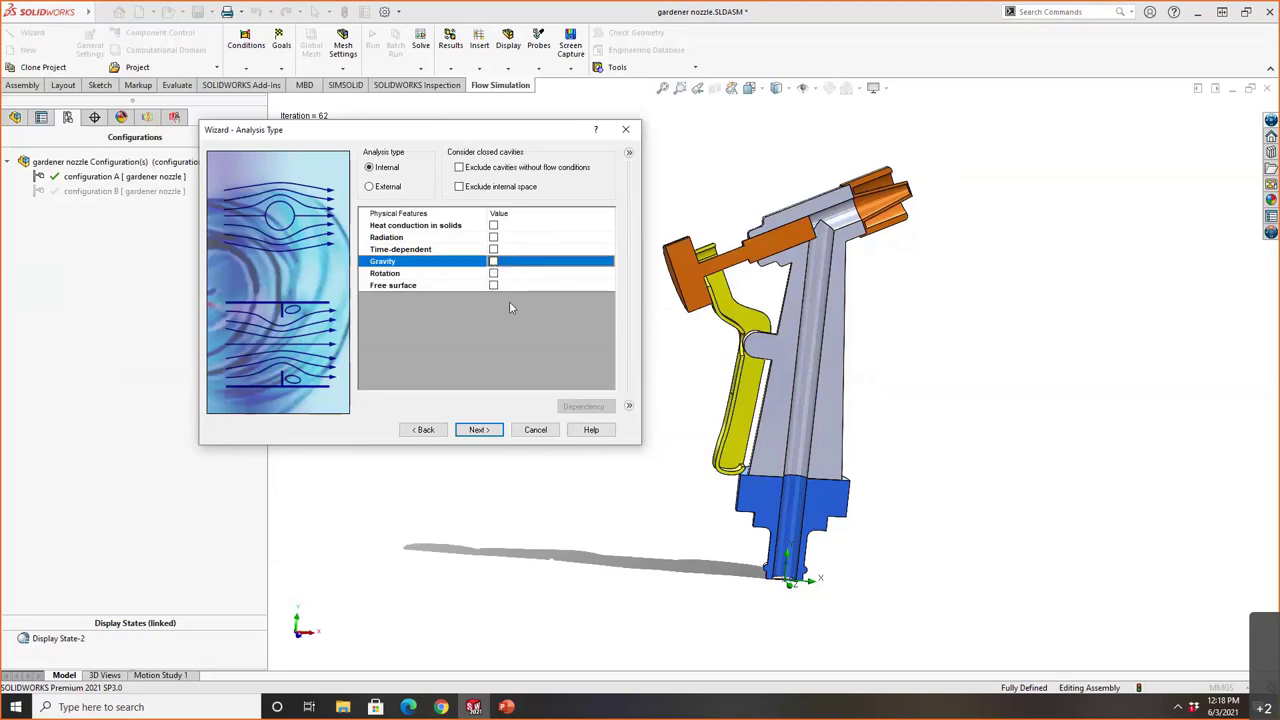
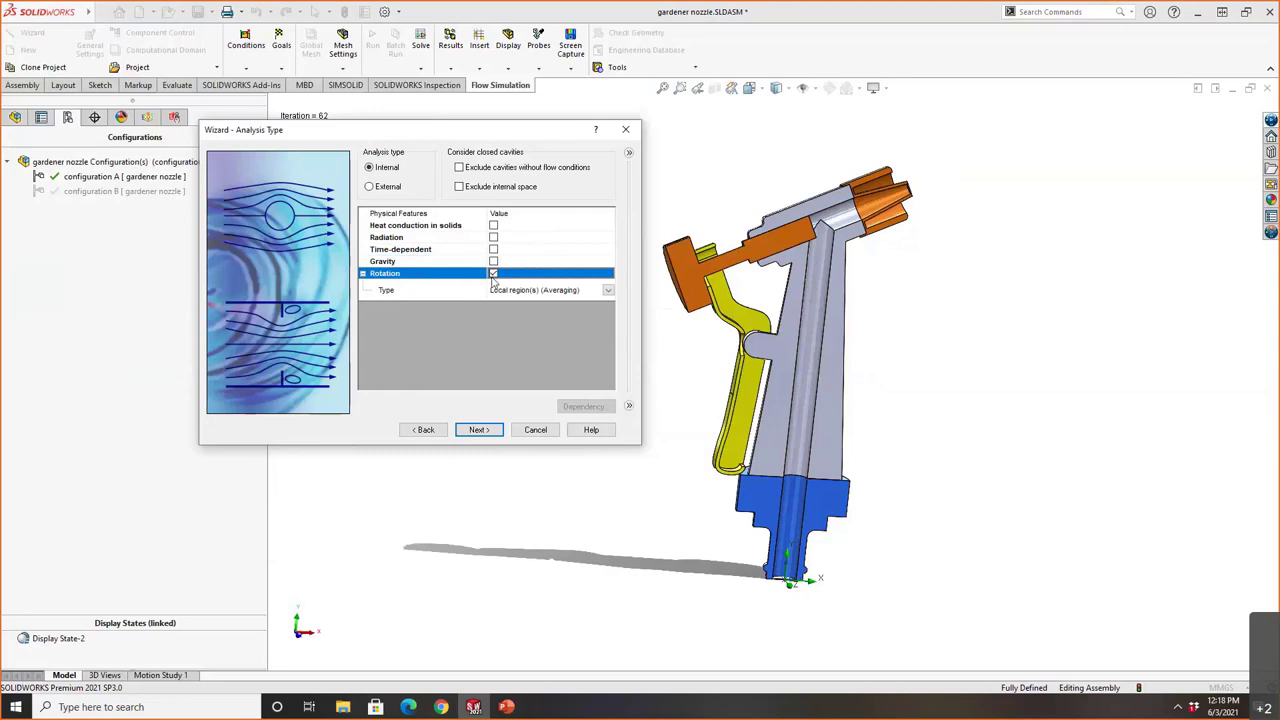
# Try the Rotation and Free surface physical features, leaving both switched off.
pyautogui.click(493, 275)
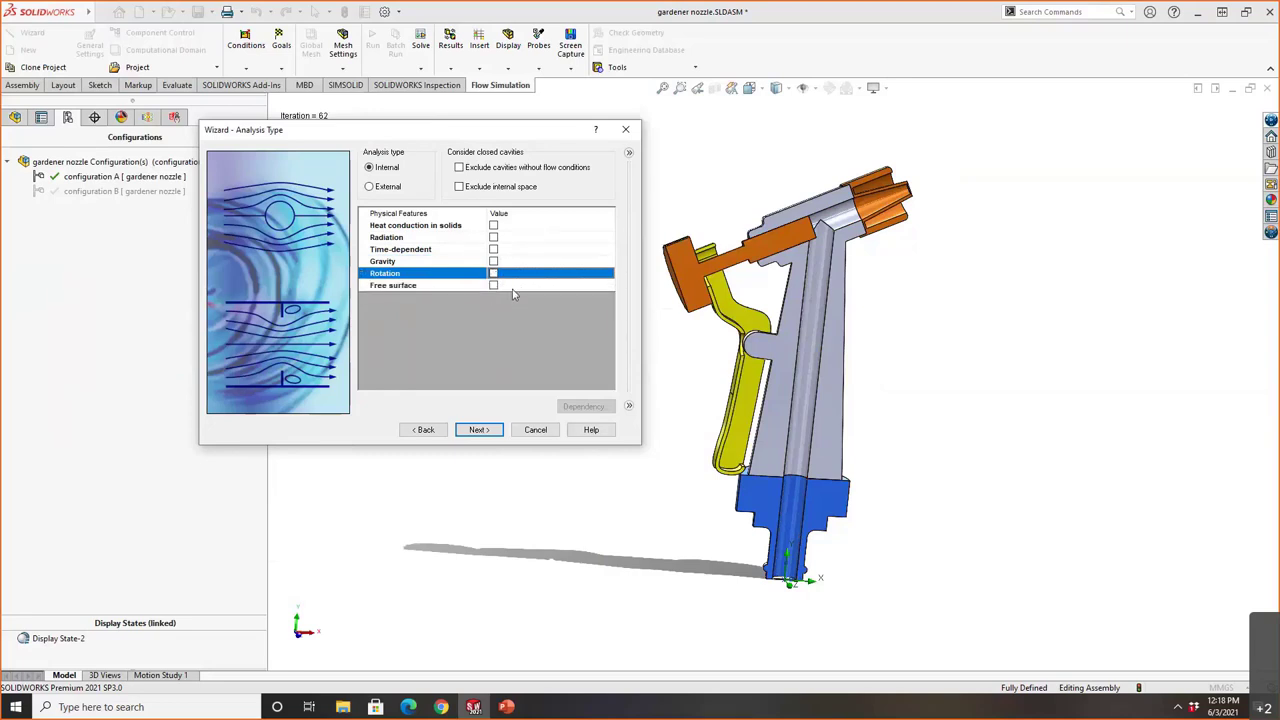
pyautogui.click(493, 285)
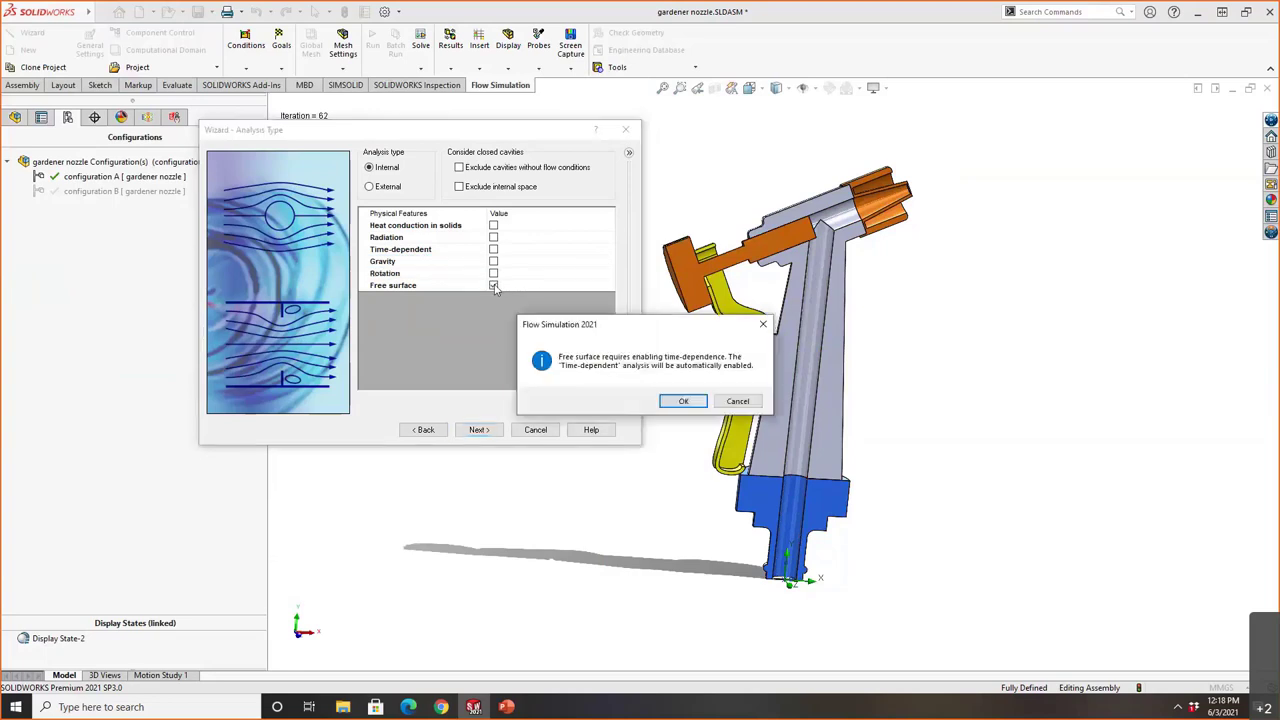
pyautogui.click(738, 401)
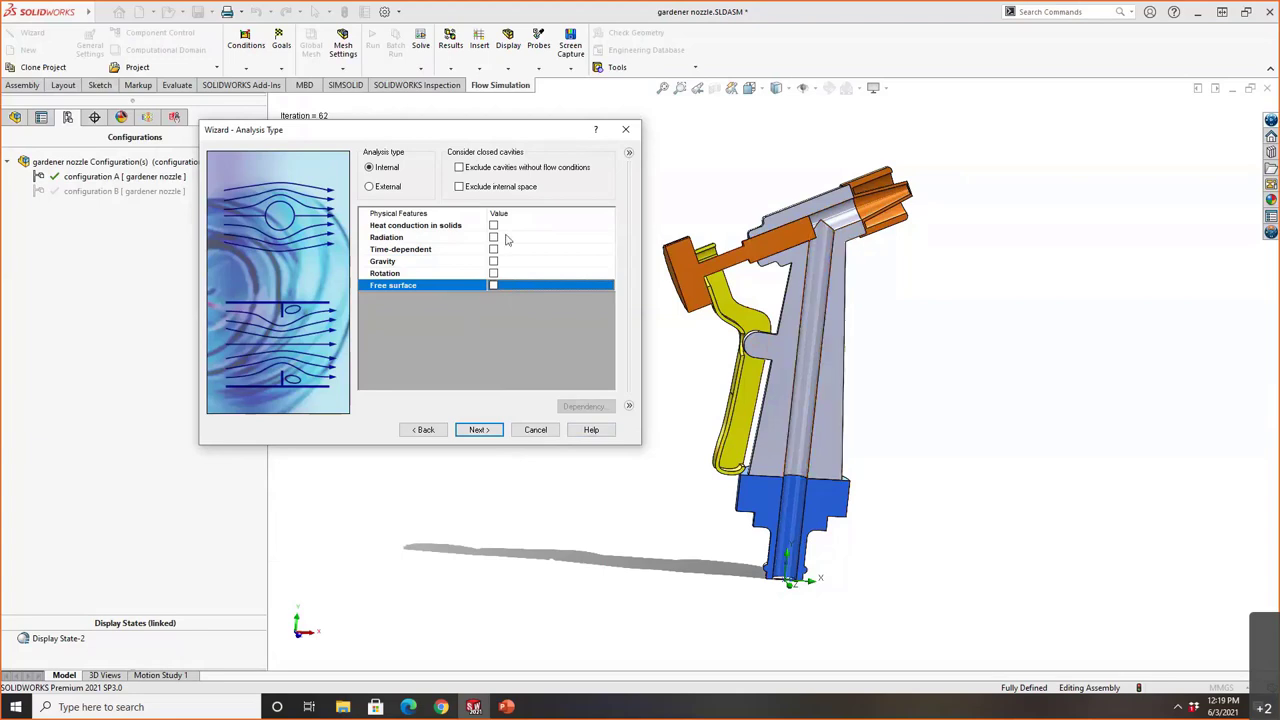
# Continue to the default fluid settings and add the predefined liquid Water as the project fluid.
pyautogui.click(487, 433)
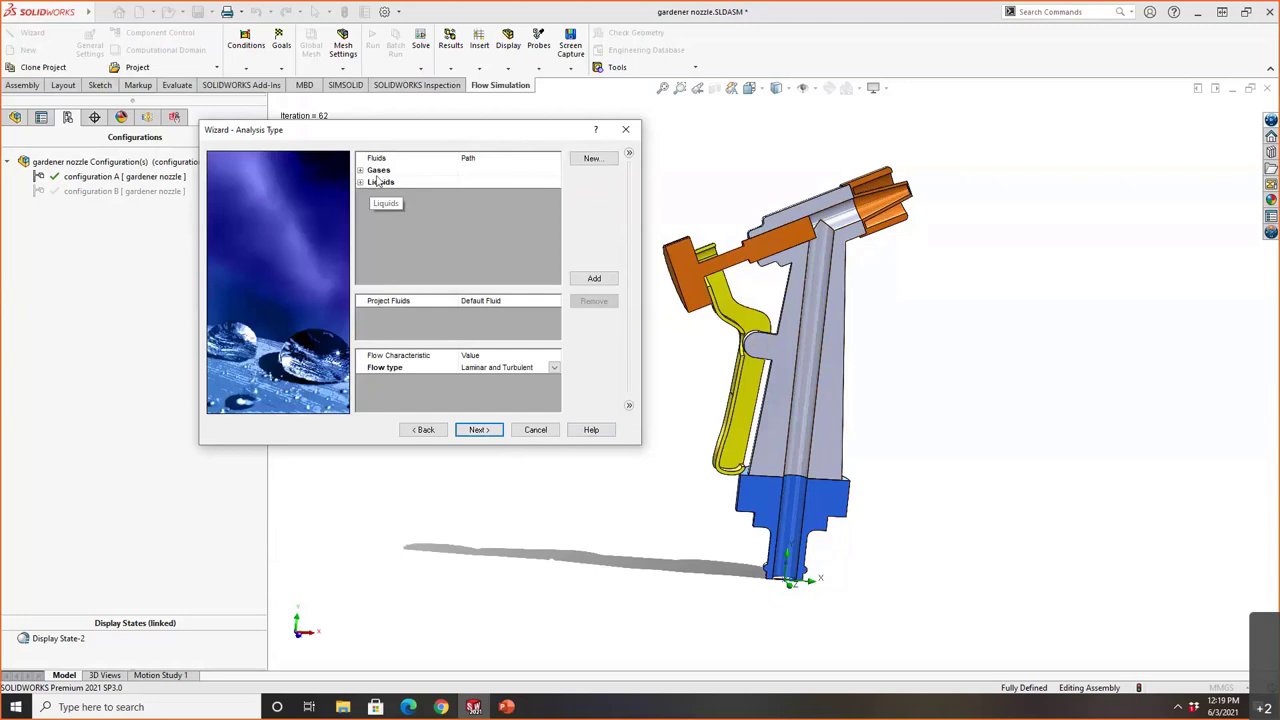
pyautogui.click(364, 184)
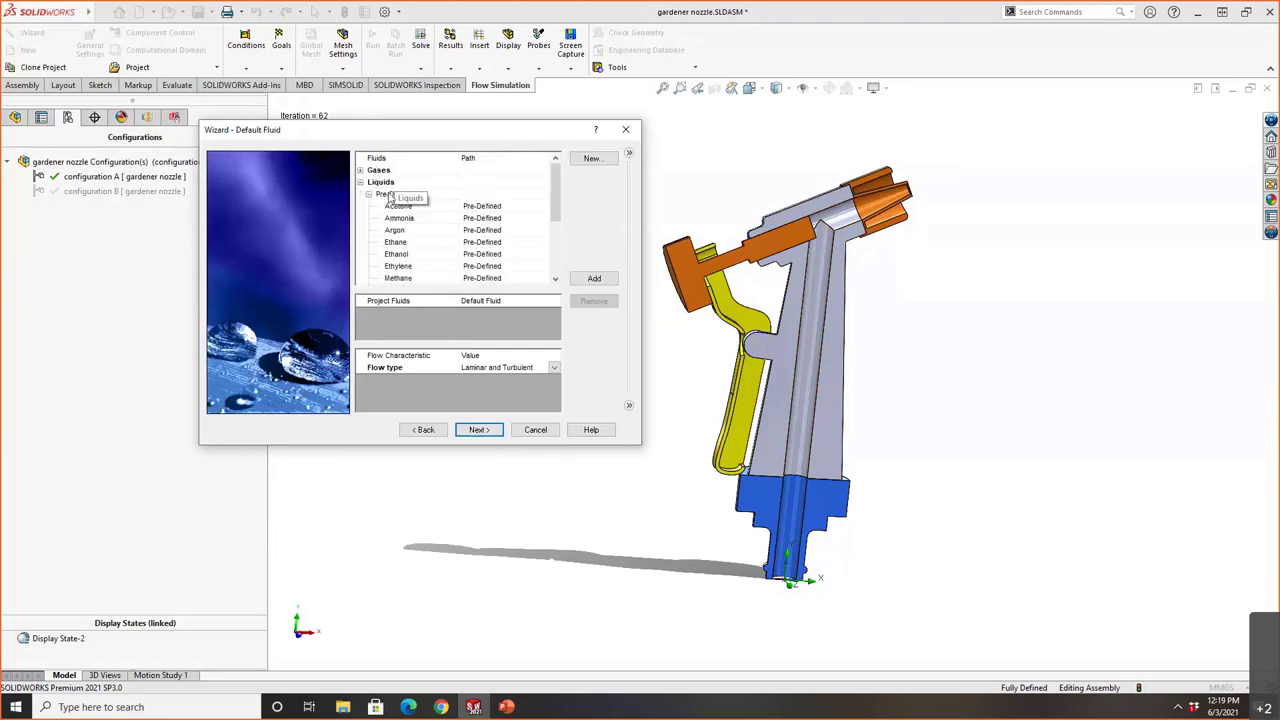
pyautogui.moveTo(553, 172); pyautogui.dragTo(553, 222)
pyautogui.click(432, 278)
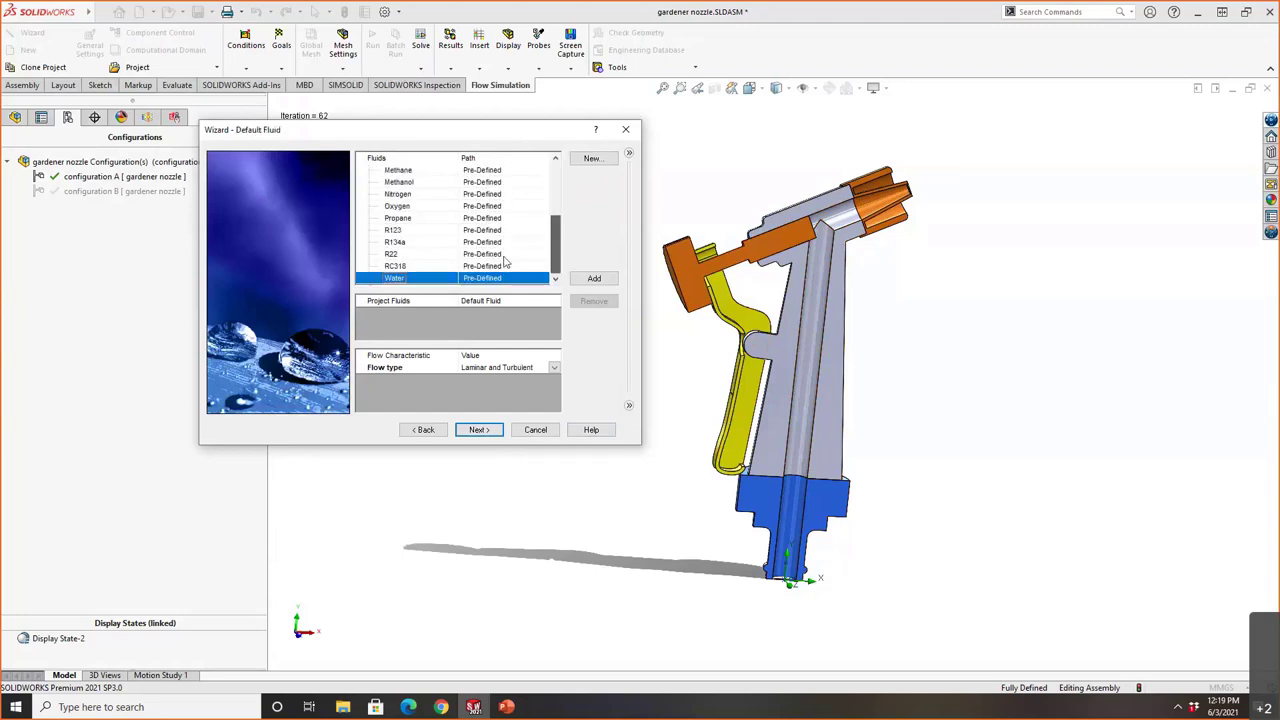
pyautogui.doubleClick(435, 278)
# Open the Engineering Database for a new fluid and examine the item properties of the predefined liquid Water.
pyautogui.click(625, 129)
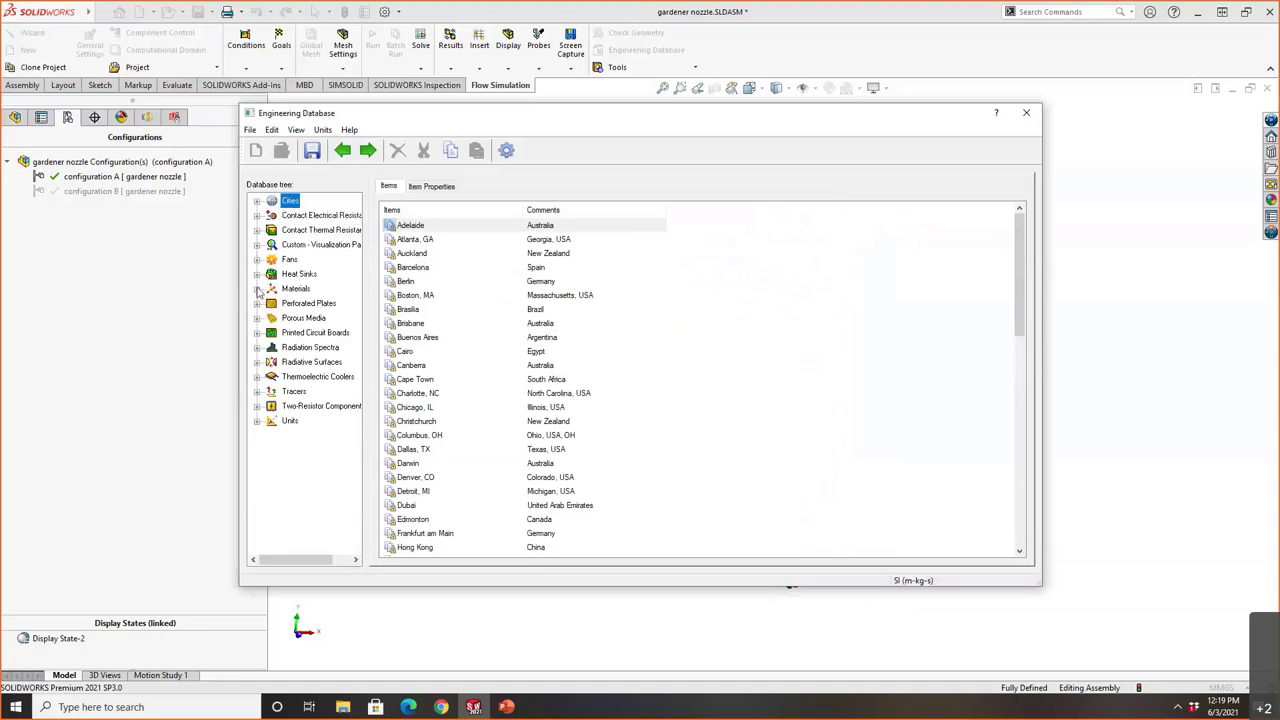
pyautogui.click(257, 289)
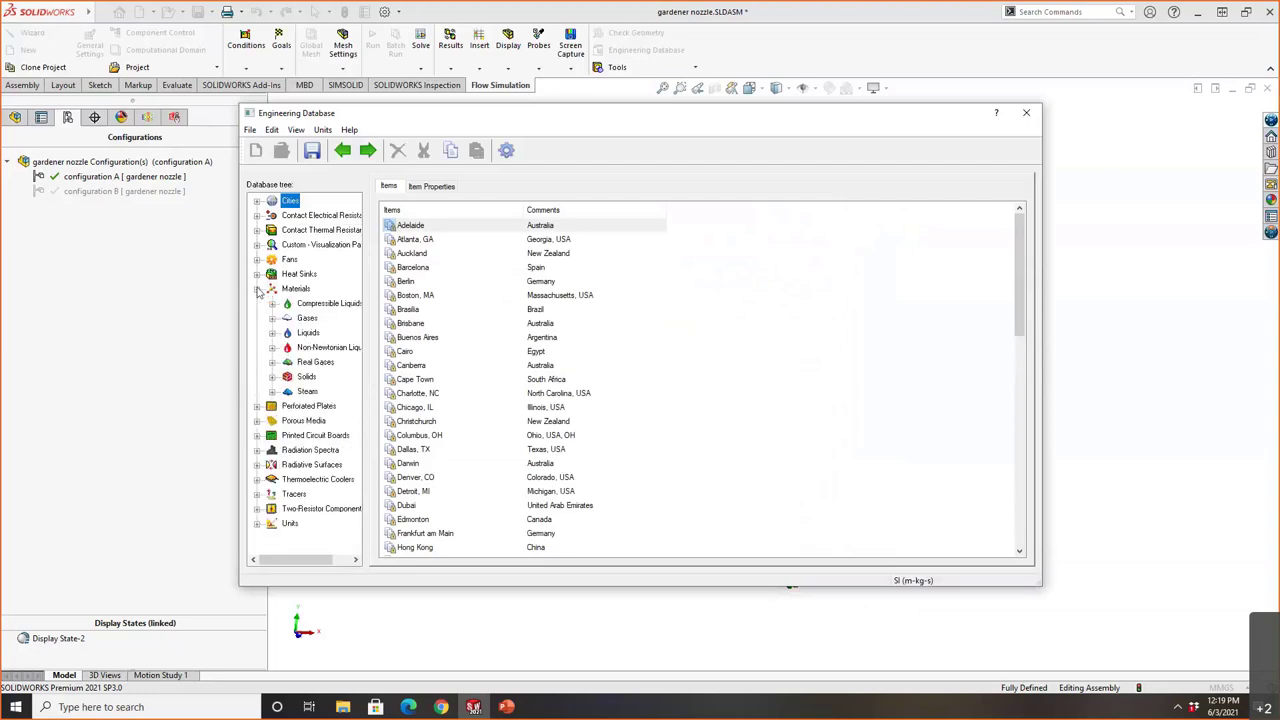
pyautogui.click(273, 333)
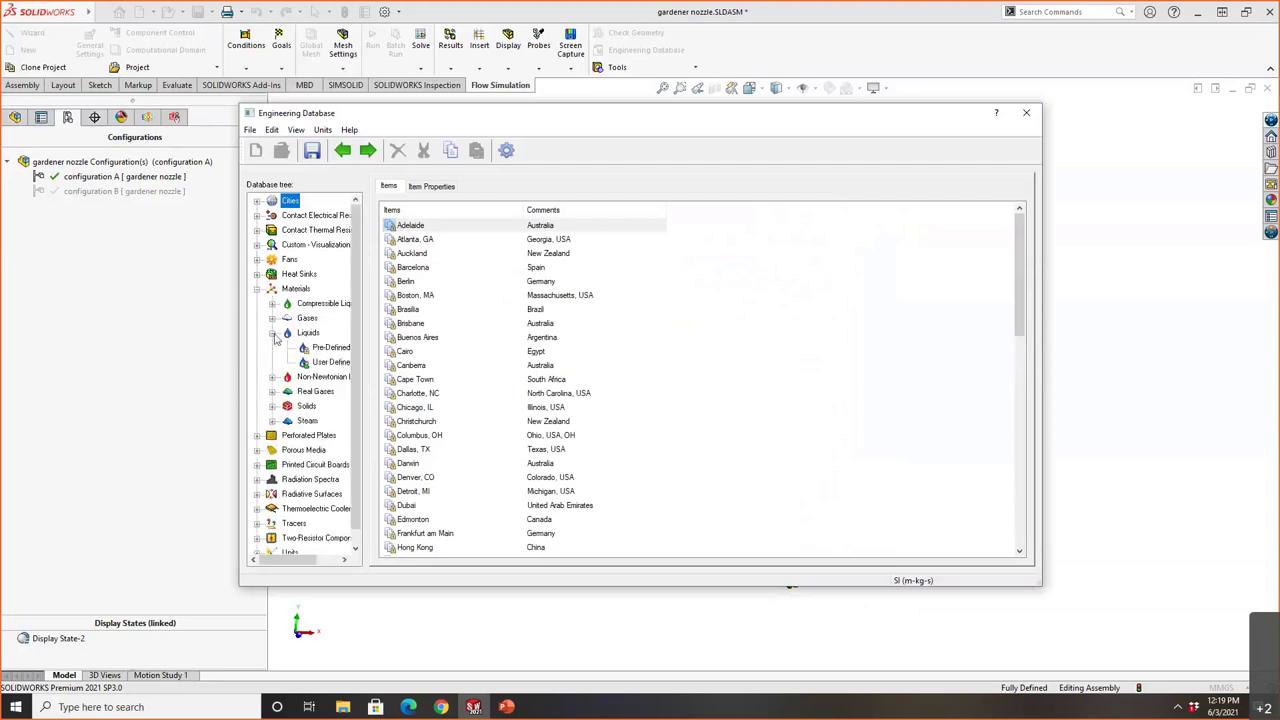
pyautogui.click(331, 348)
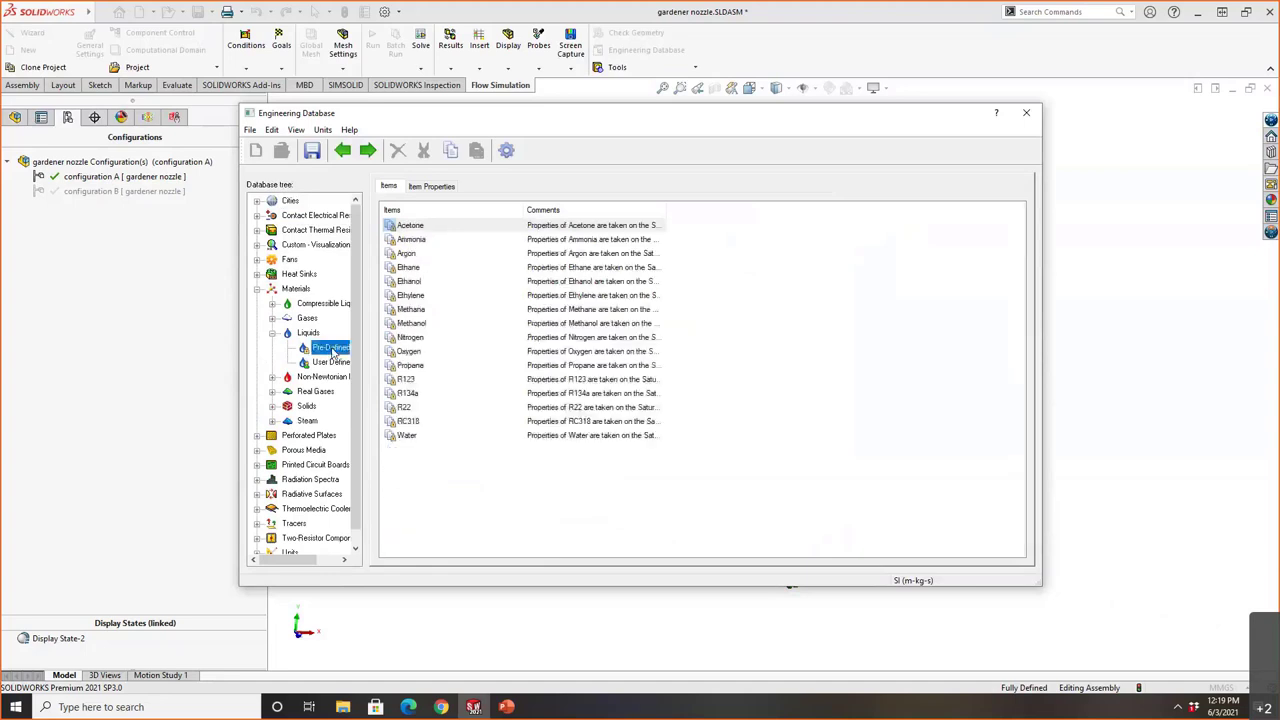
pyautogui.click(422, 437)
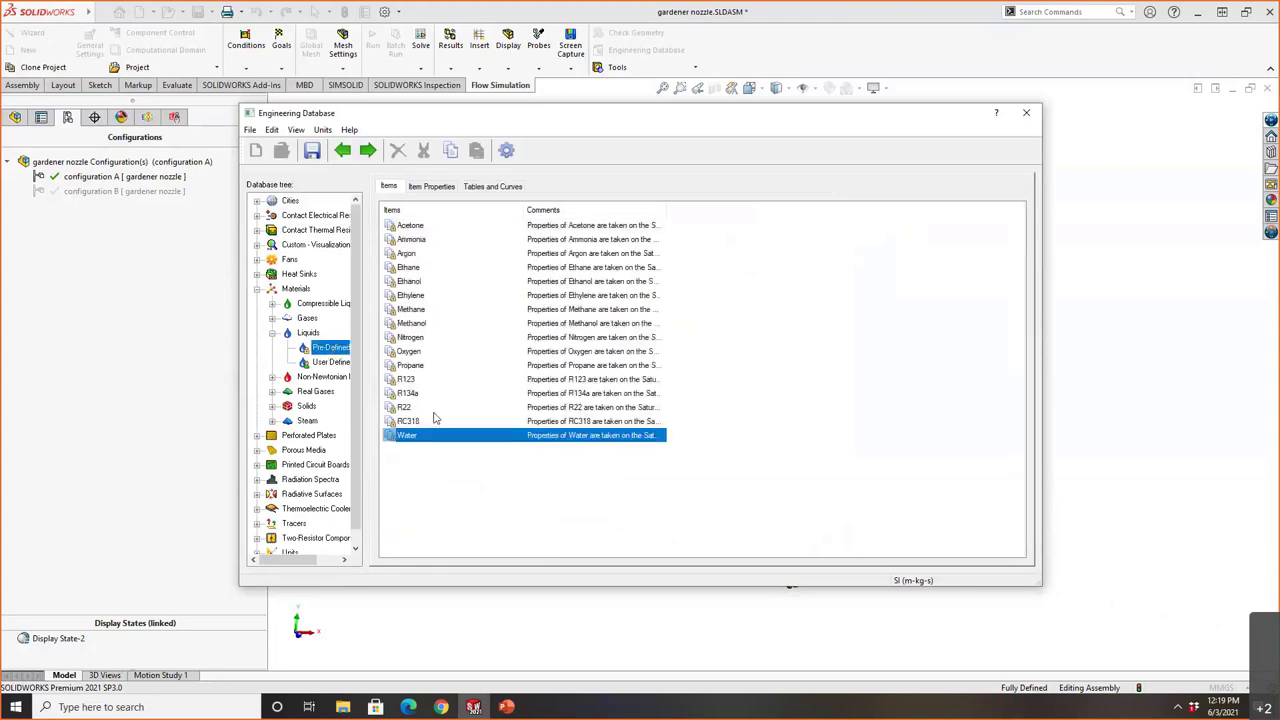
pyautogui.click(431, 187)
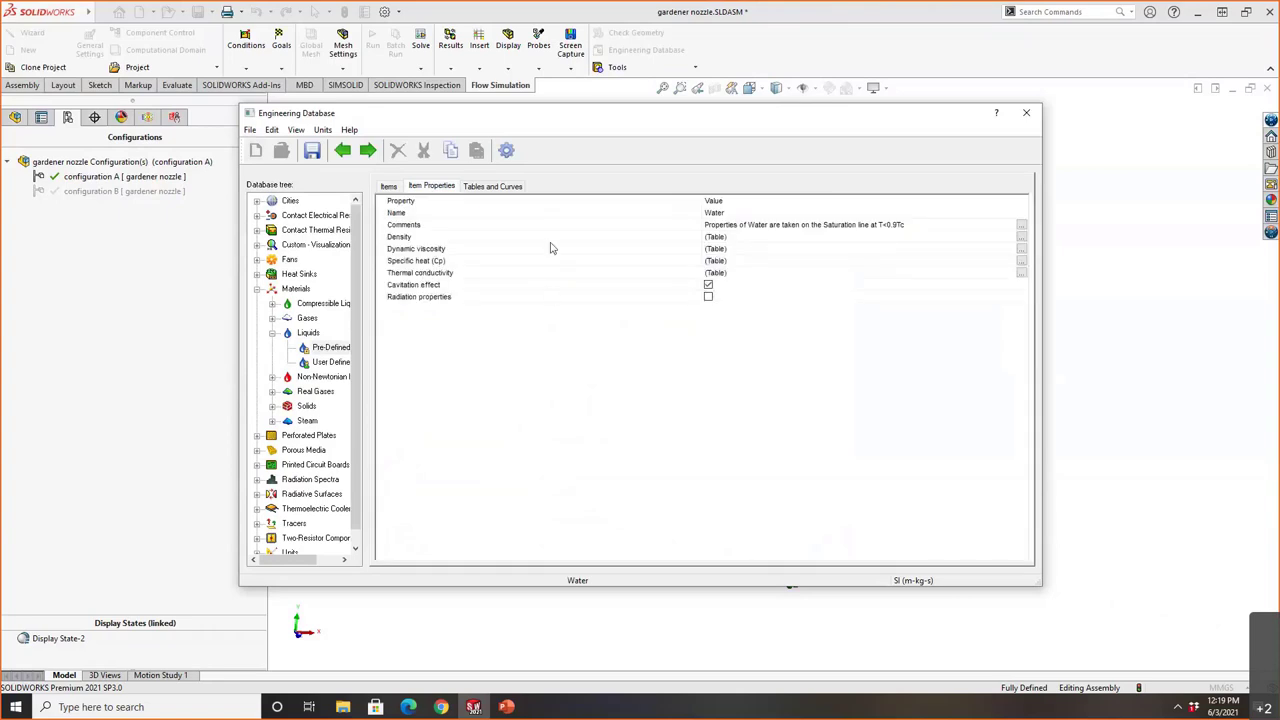
# Examine Water's temperature-dependent property tables and curves and the user-defined liquids folder, then close the Engineering Database.
pyautogui.click(490, 186)
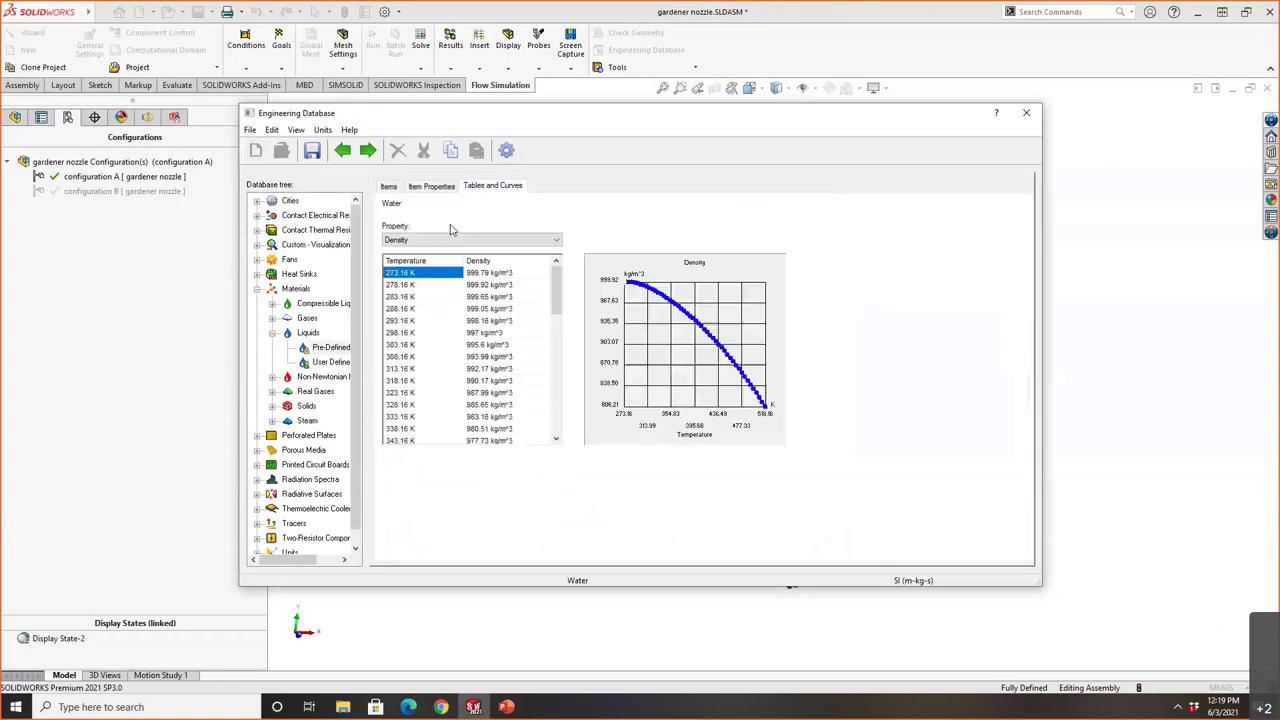
pyautogui.click(435, 247)
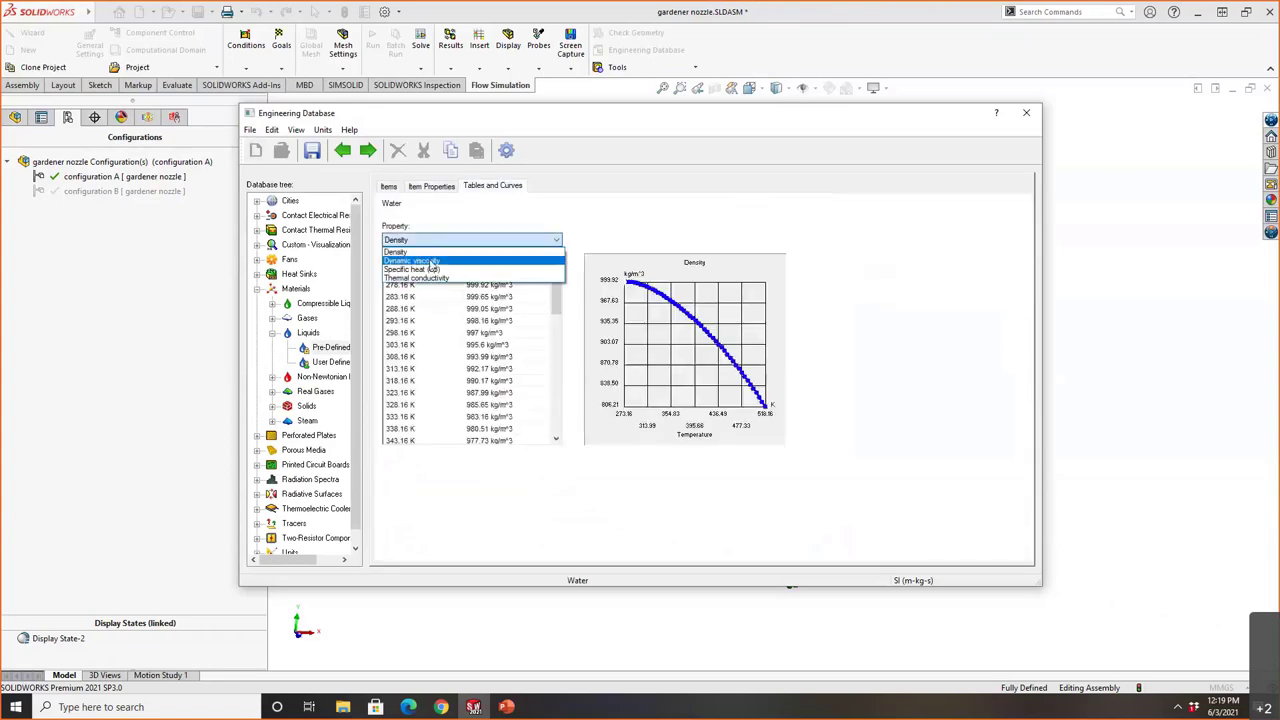
pyautogui.click(435, 262)
pyautogui.click(430, 240)
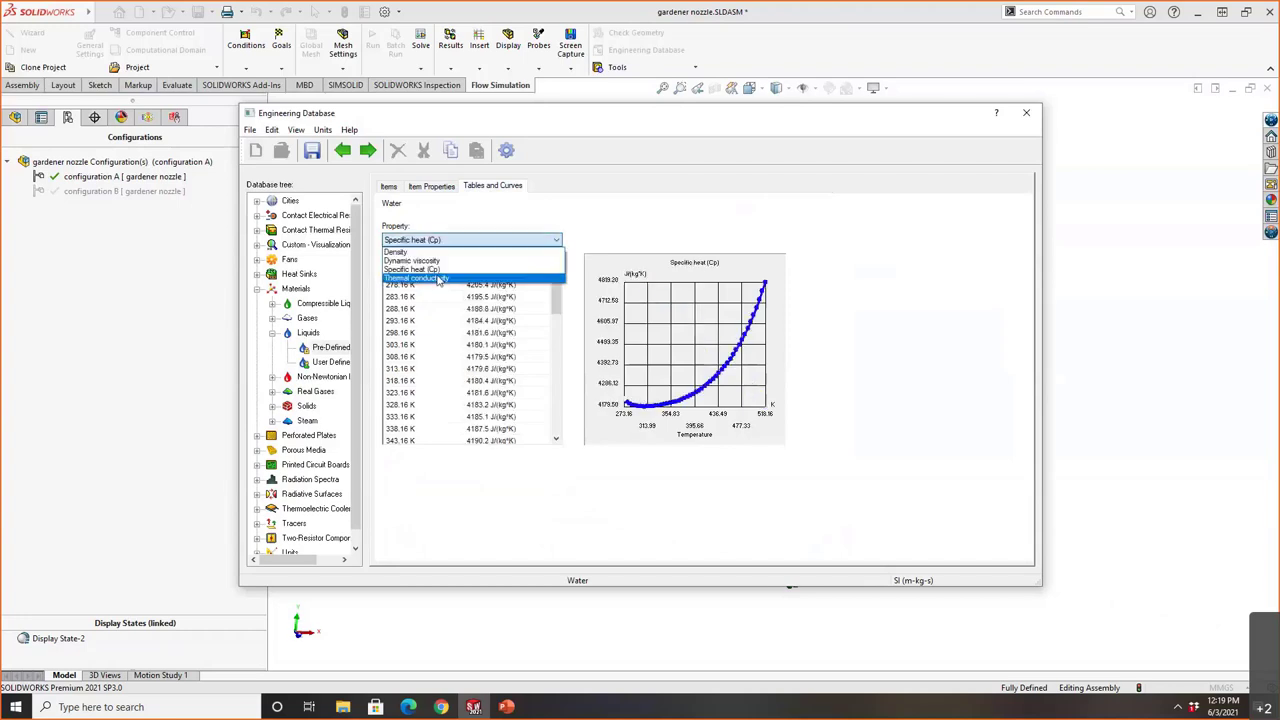
pyautogui.click(333, 362)
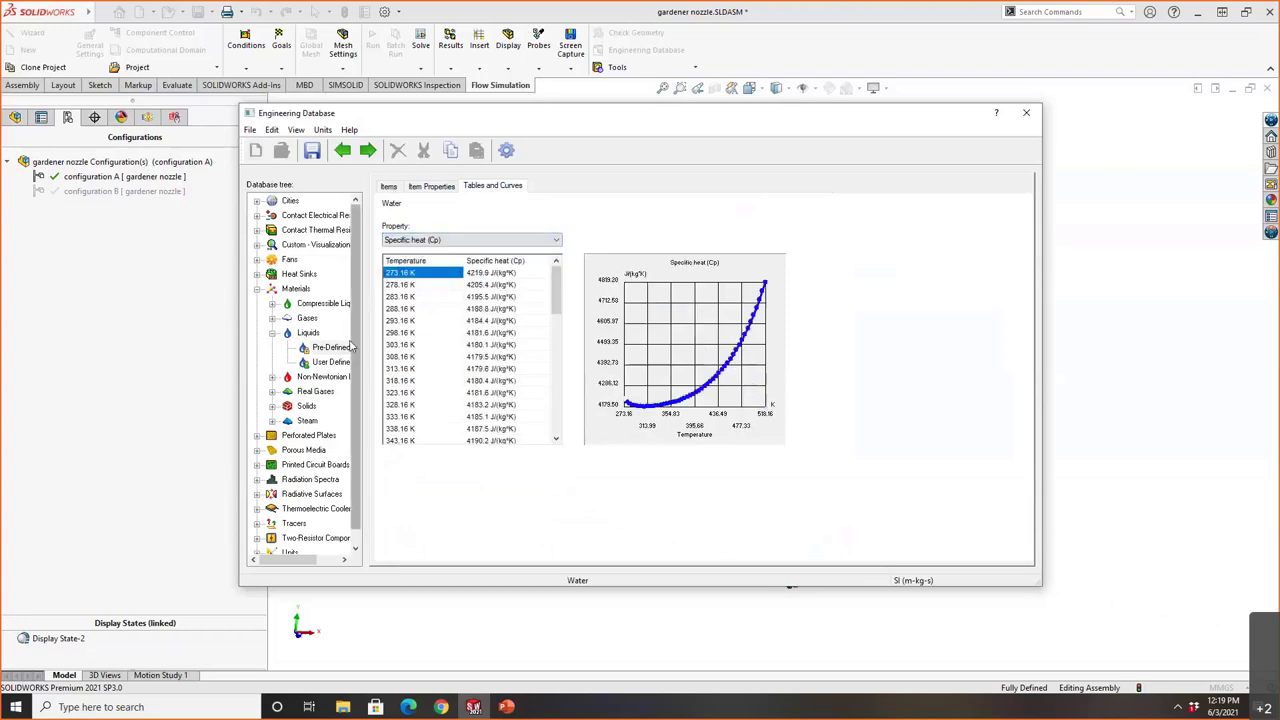
pyautogui.click(333, 362)
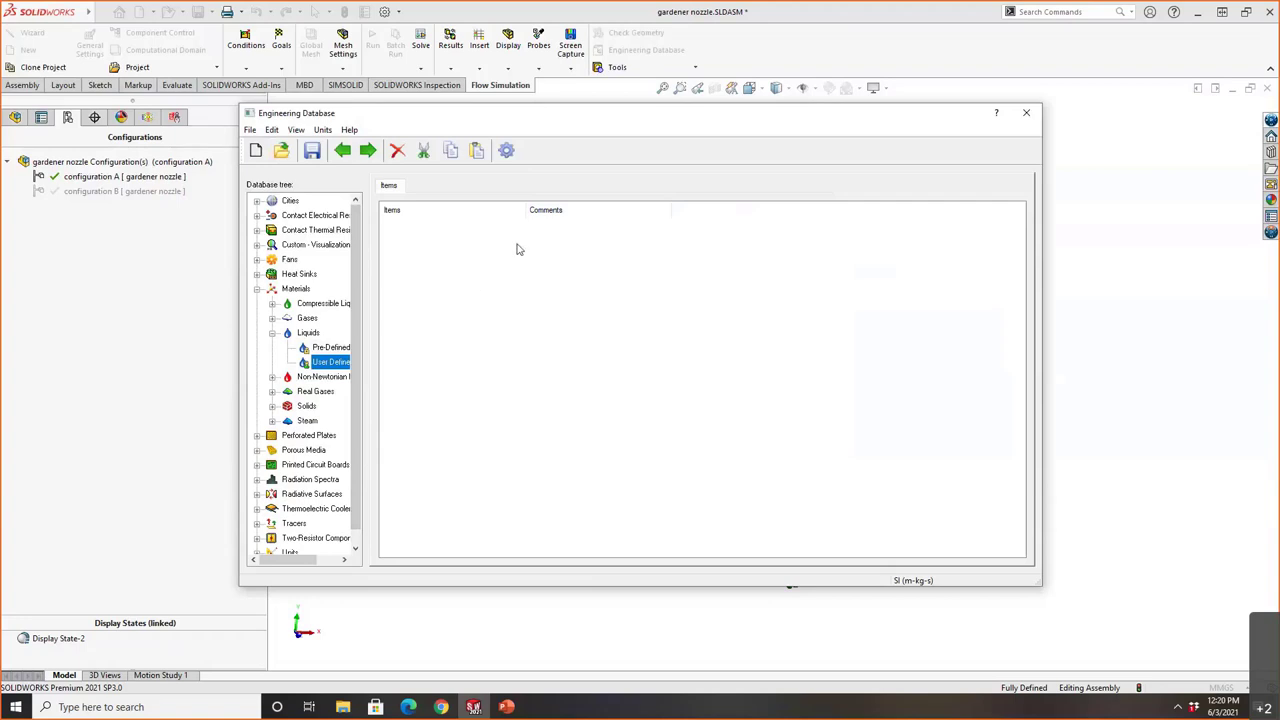
pyautogui.click(1026, 112)
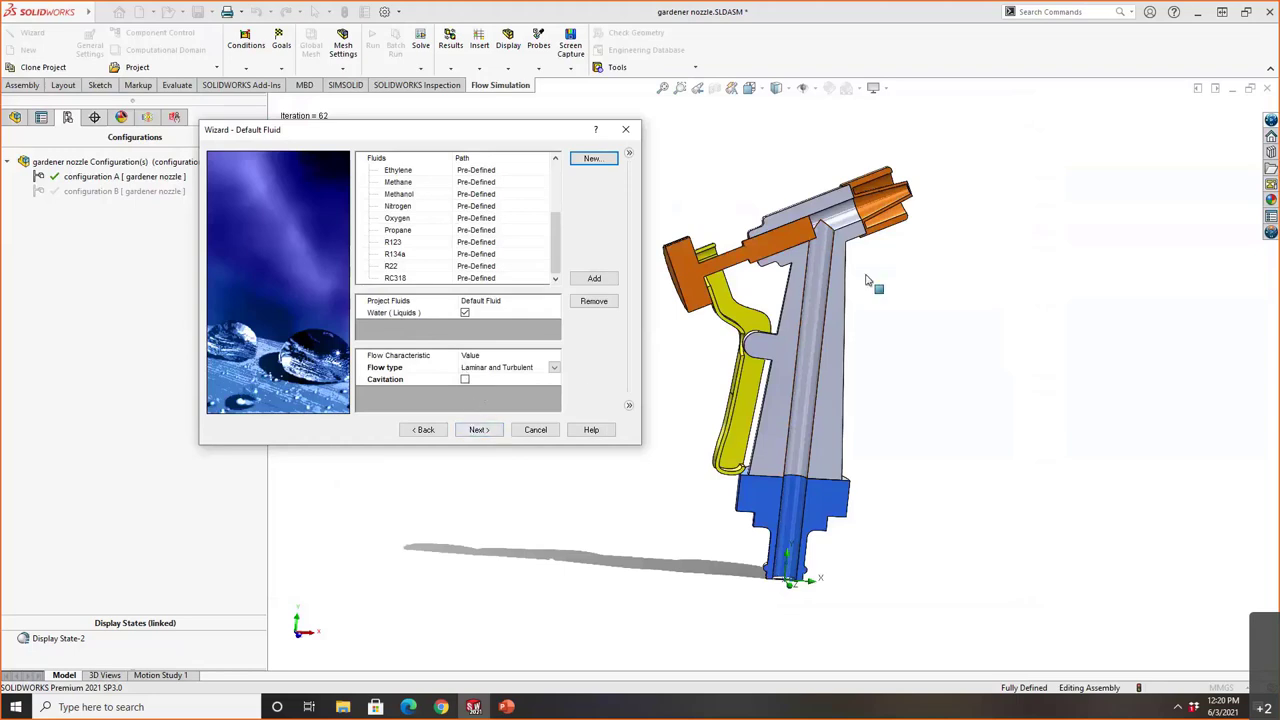
# Accept the fluid settings, keep Adiabatic wall as the default wall thermal condition, and continue to the initial conditions.
pyautogui.click(480, 430)
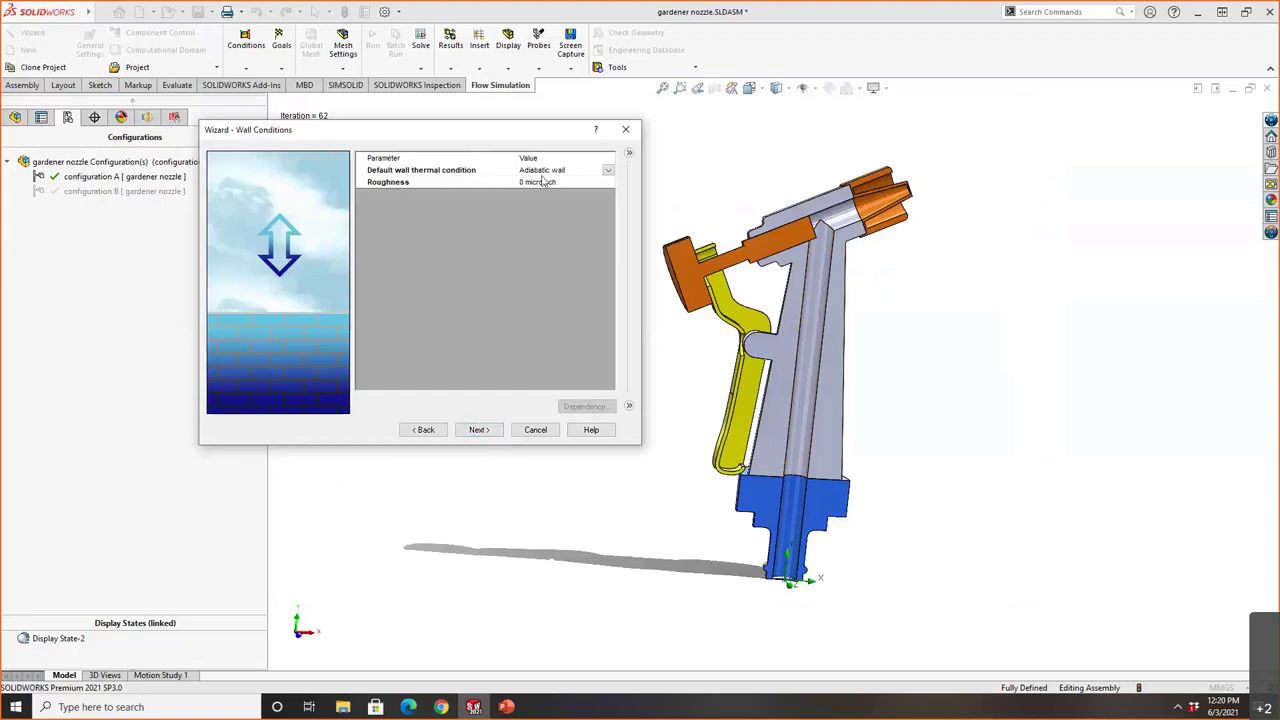
pyautogui.click(607, 171)
pyautogui.click(608, 173)
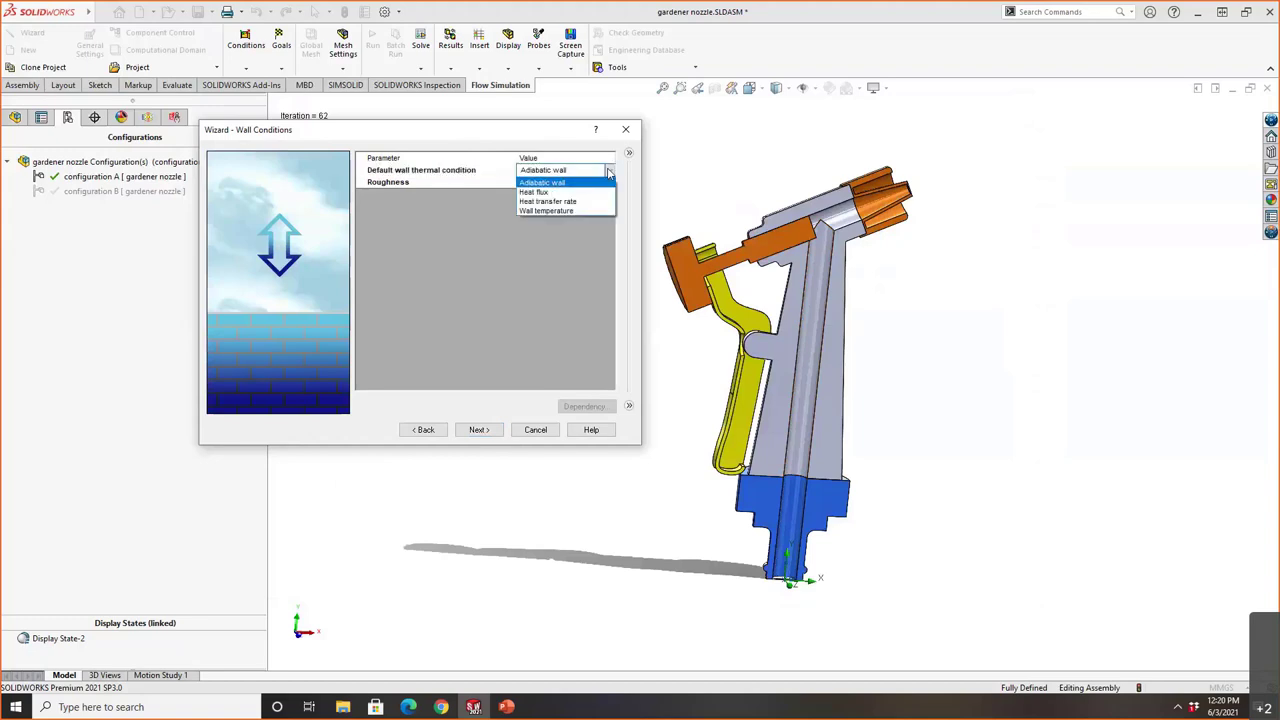
pyautogui.click(608, 173)
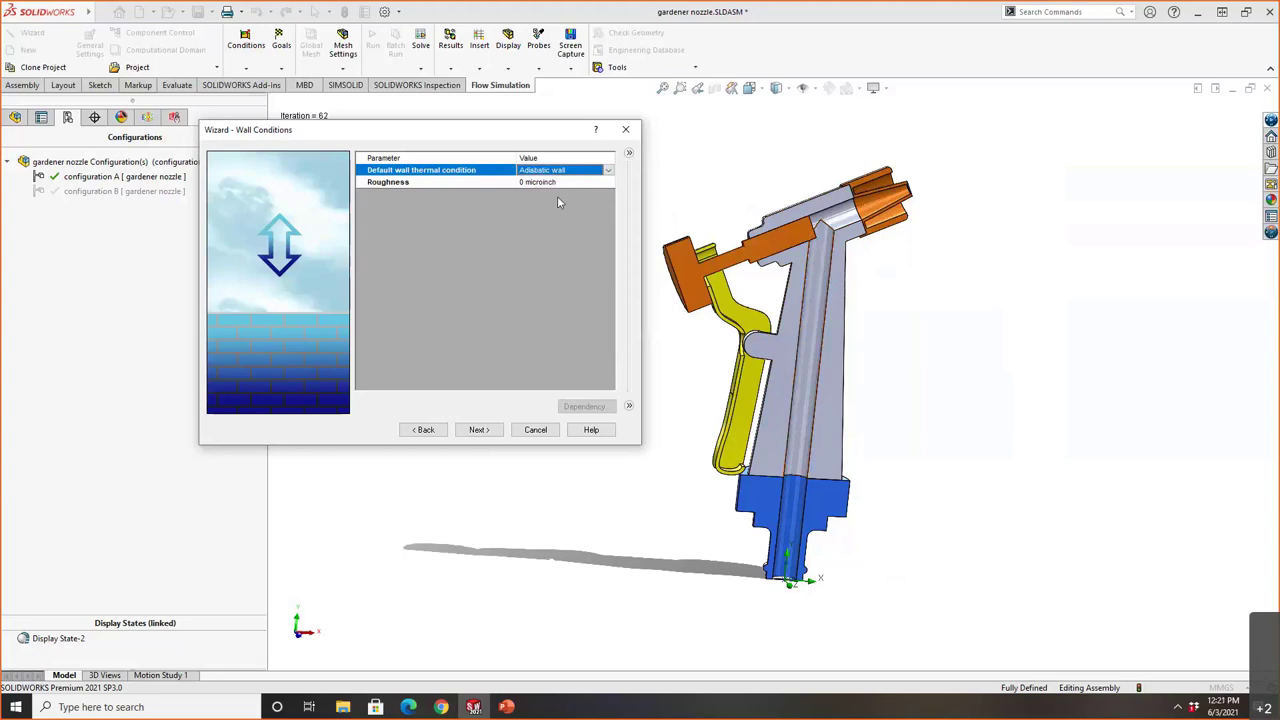
pyautogui.click(486, 430)
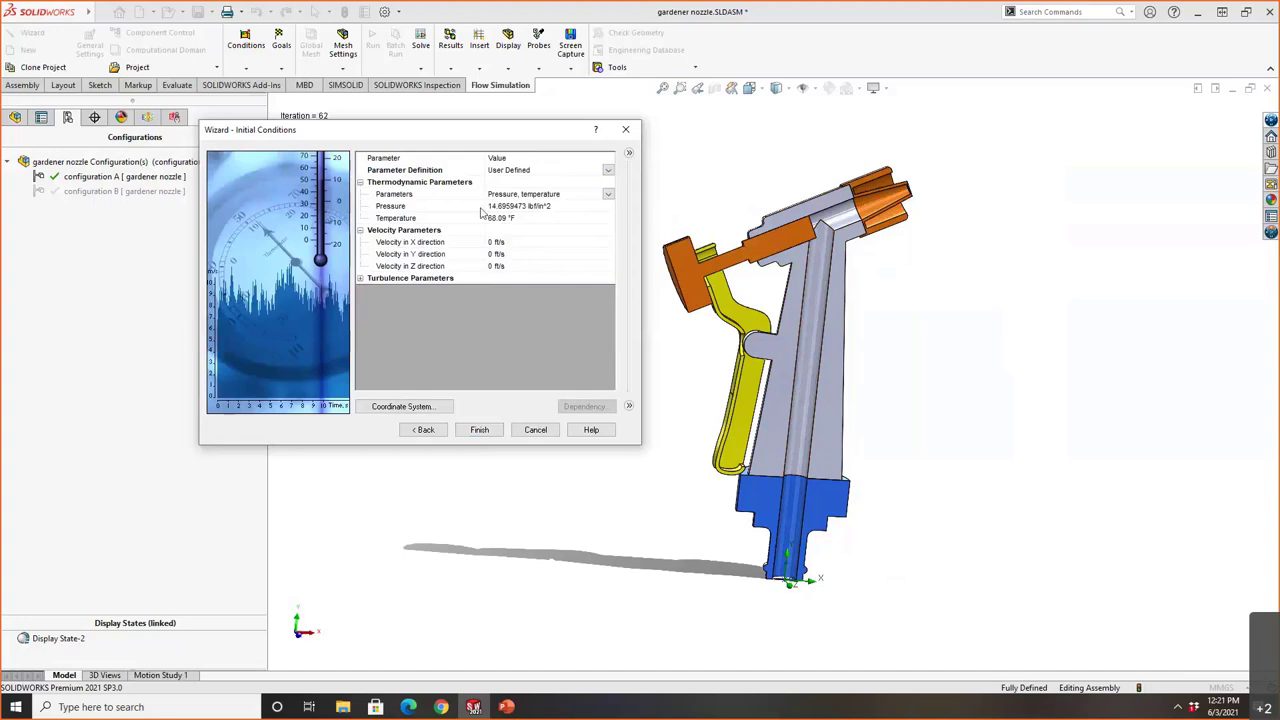
# Finish the wizard with the default initial conditions and inspect the Webinar project's computational domain around the nozzle.
pyautogui.click(490, 433)
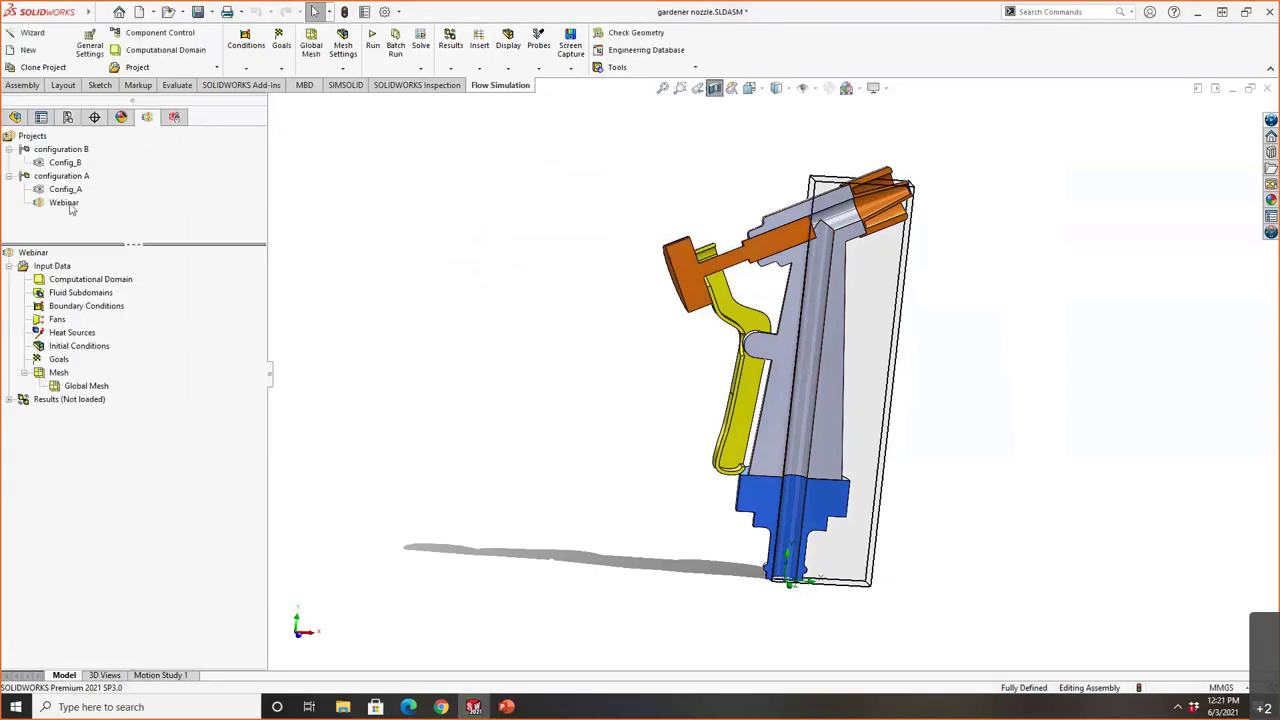
pyautogui.click(66, 203)
pyautogui.moveTo(628, 384); pyautogui.dragTo(694, 229, button='middle')
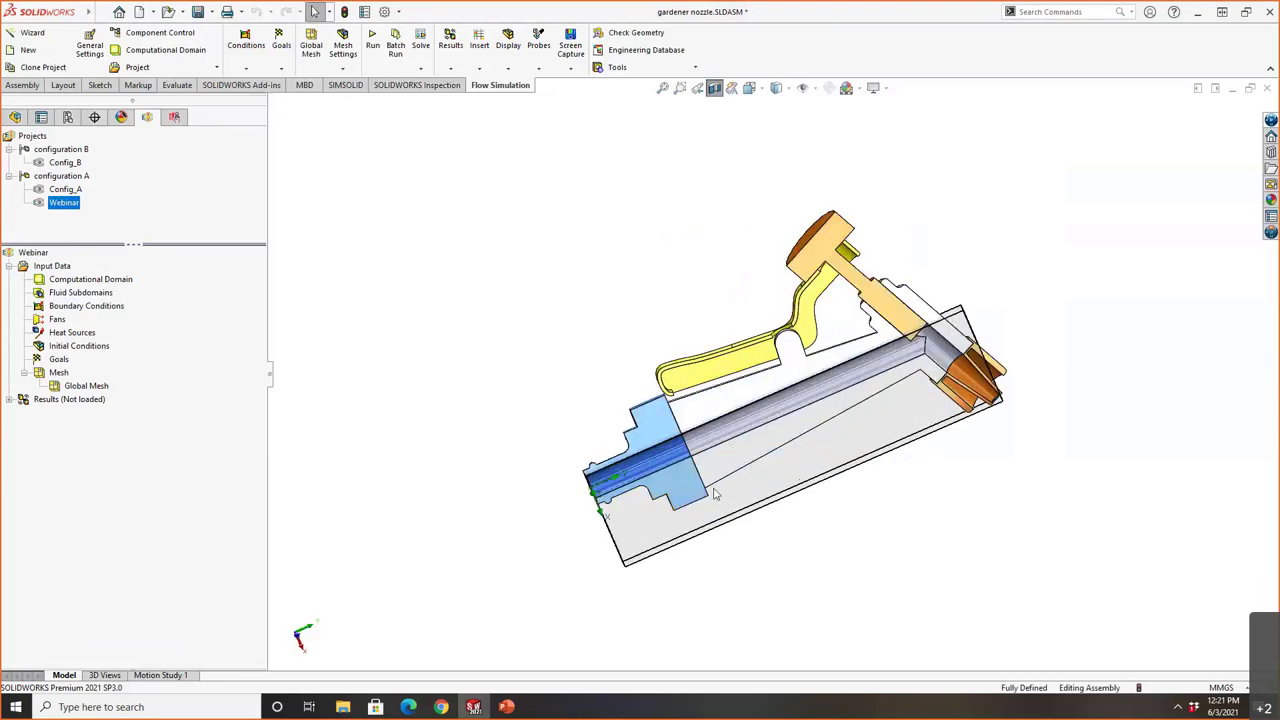
pyautogui.moveTo(720, 486); pyautogui.dragTo(746, 513, button='middle')
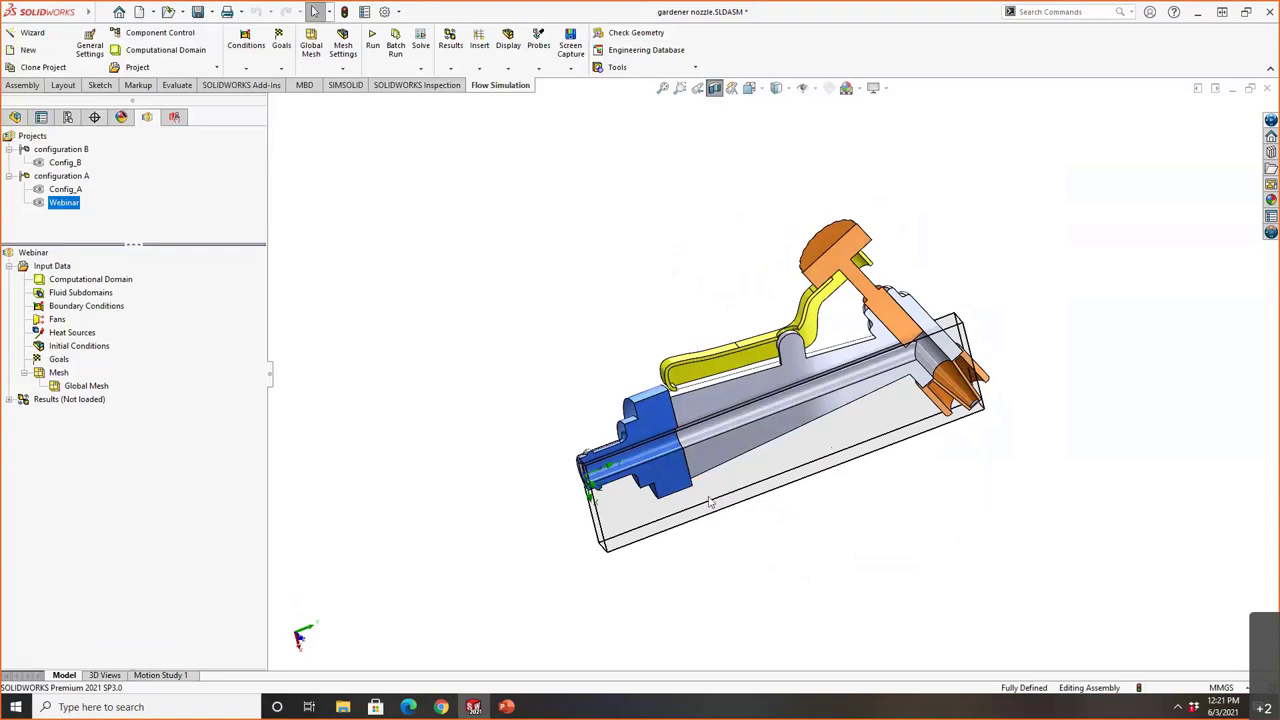
pyautogui.moveTo(753, 533); pyautogui.dragTo(729, 503, button='middle')
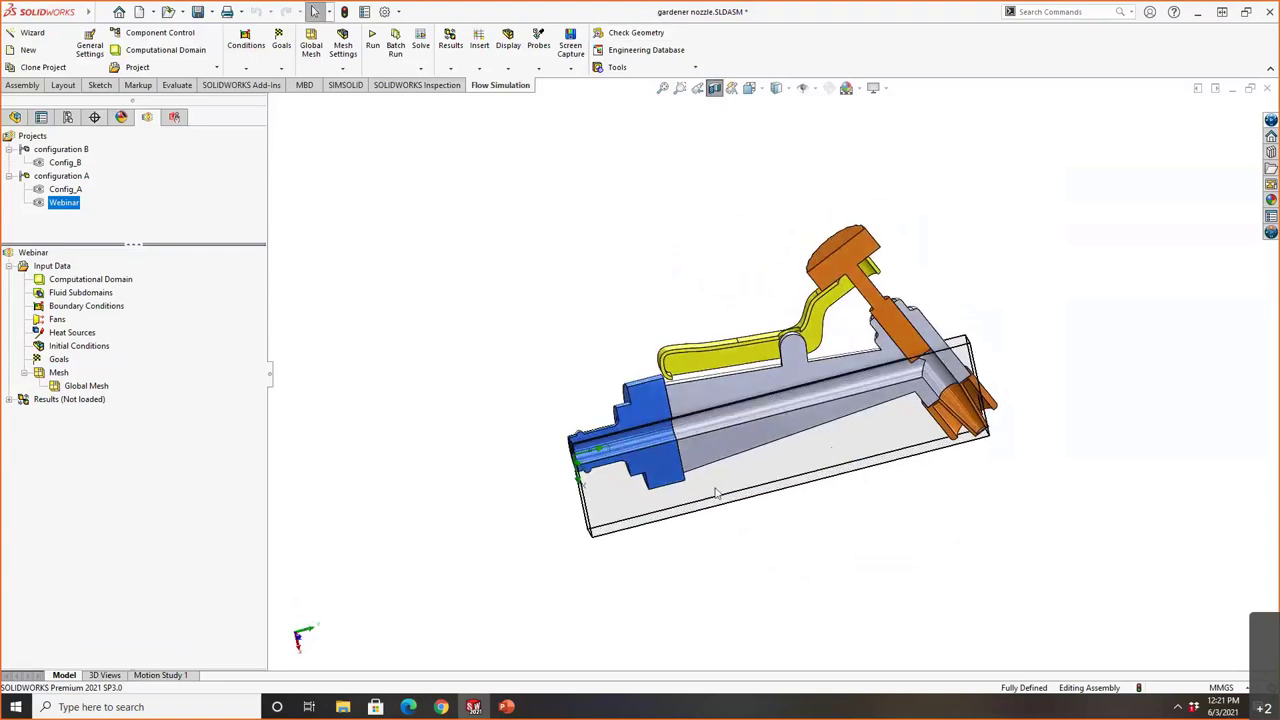
# Activate the Config_A project and frame the sectioned nozzle with its hose adaptor inlet in view.
pyautogui.click(65, 189)
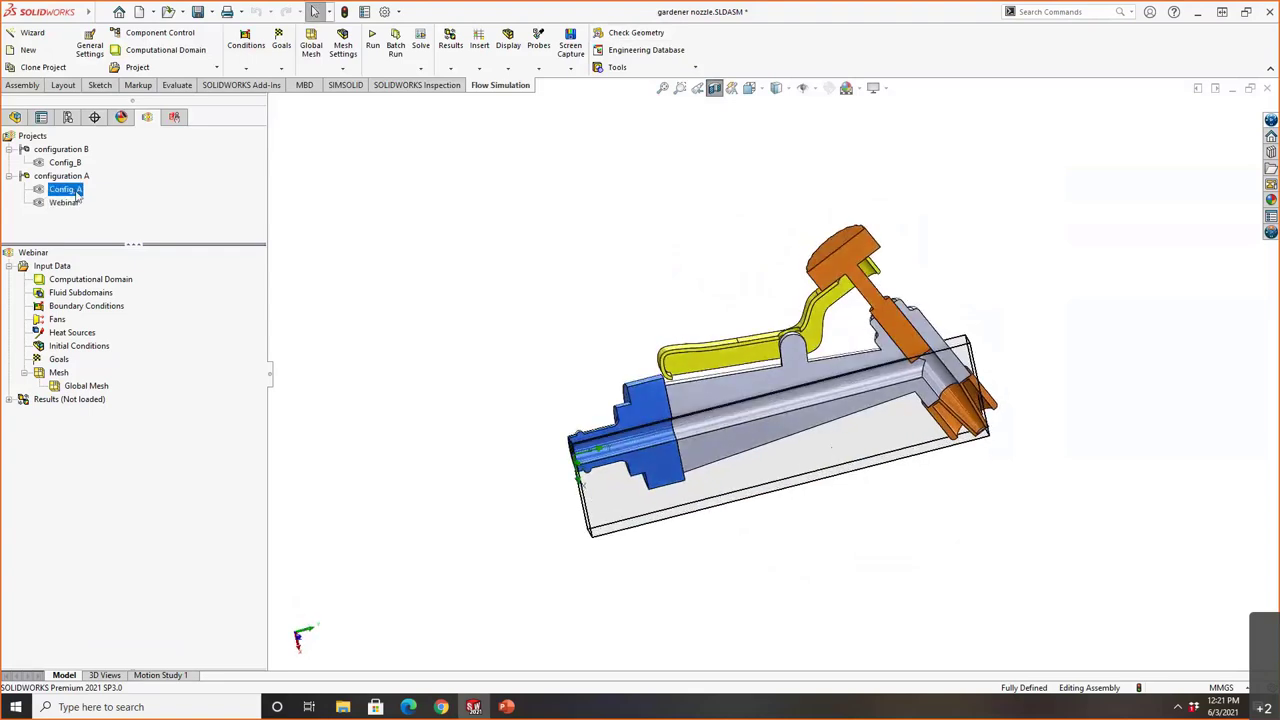
pyautogui.doubleClick(65, 189)
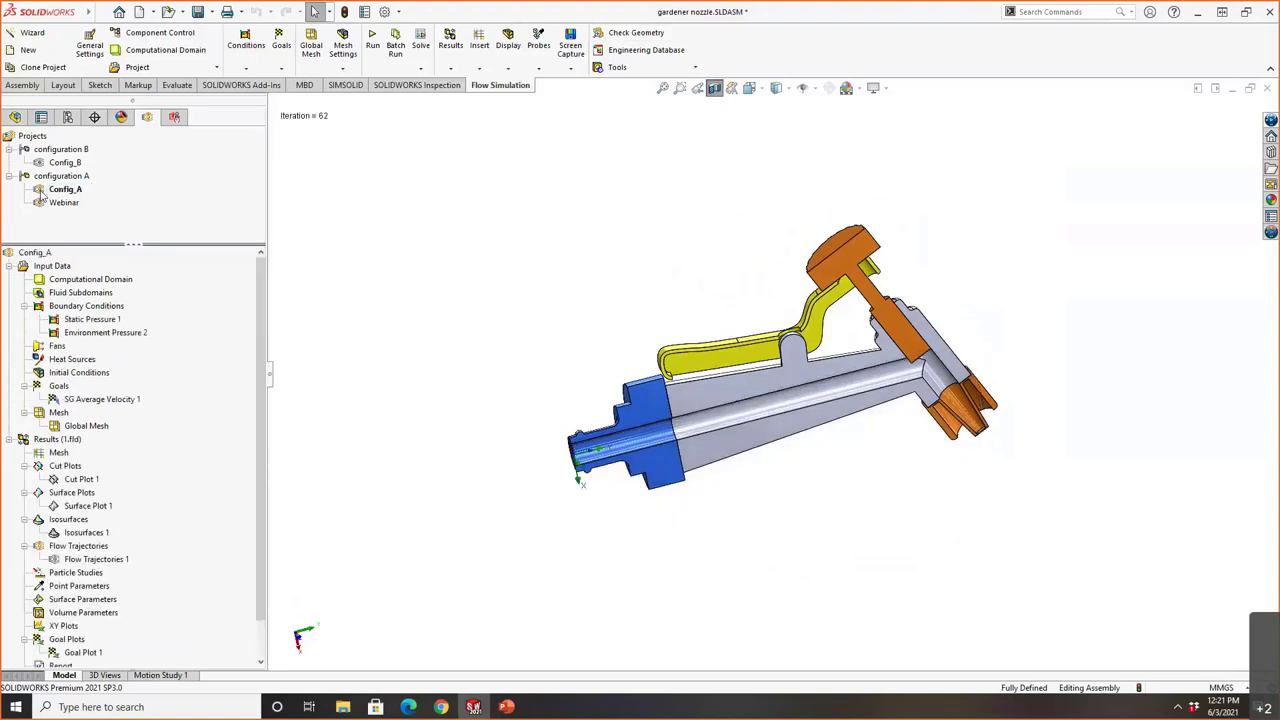
pyautogui.moveTo(684, 379); pyautogui.dragTo(676, 452, button='middle')
pyautogui.click(680, 88)
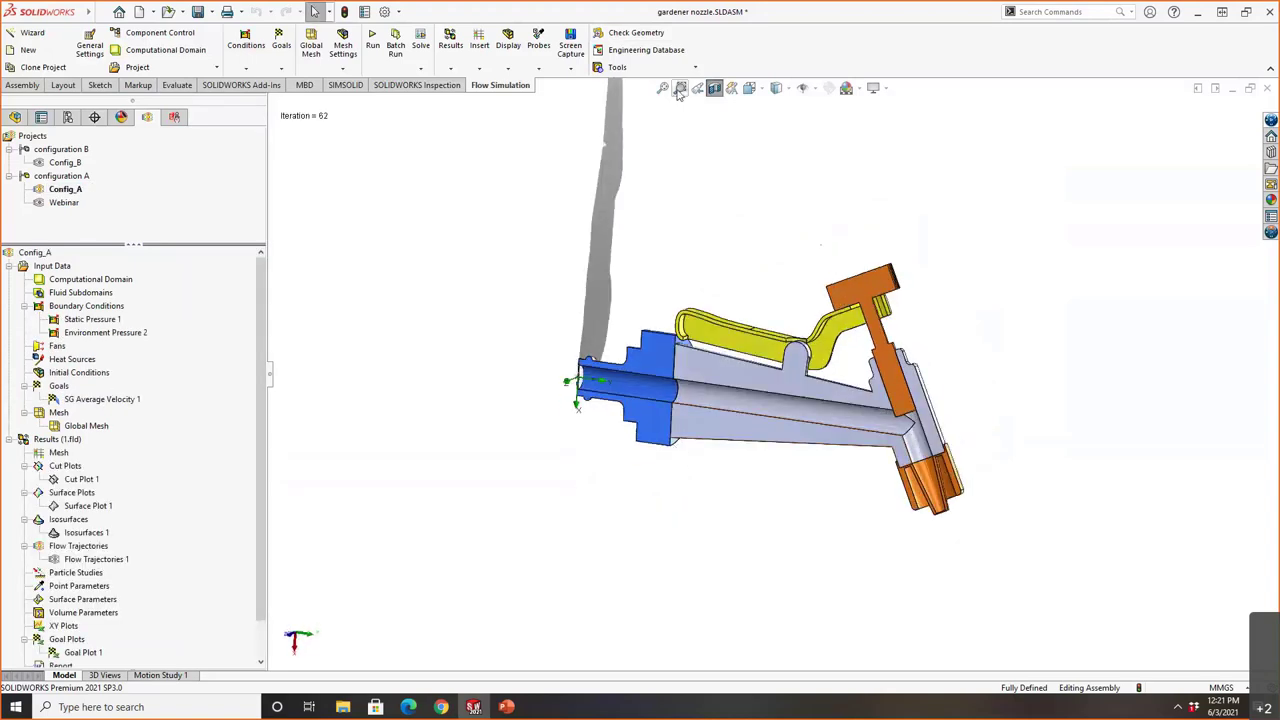
pyautogui.moveTo(531, 305); pyautogui.dragTo(1022, 570)
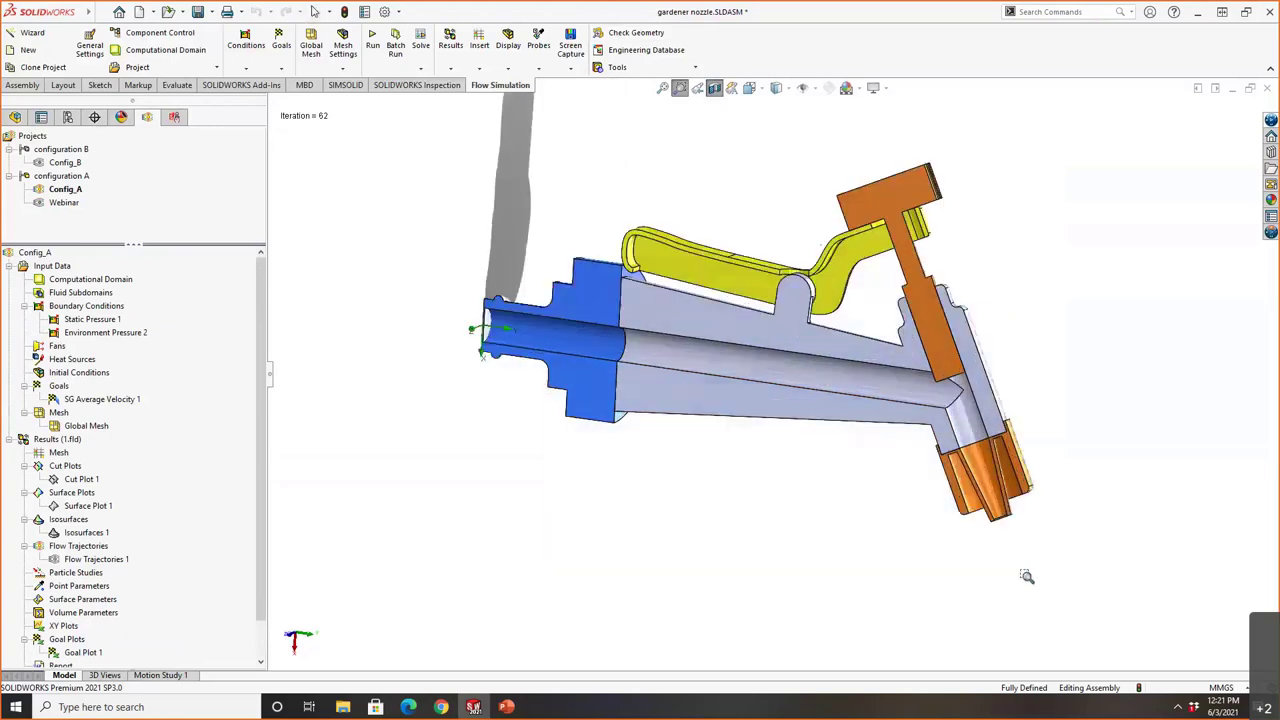
pyautogui.moveTo(365, 242); pyautogui.dragTo(472, 338, button='middle')
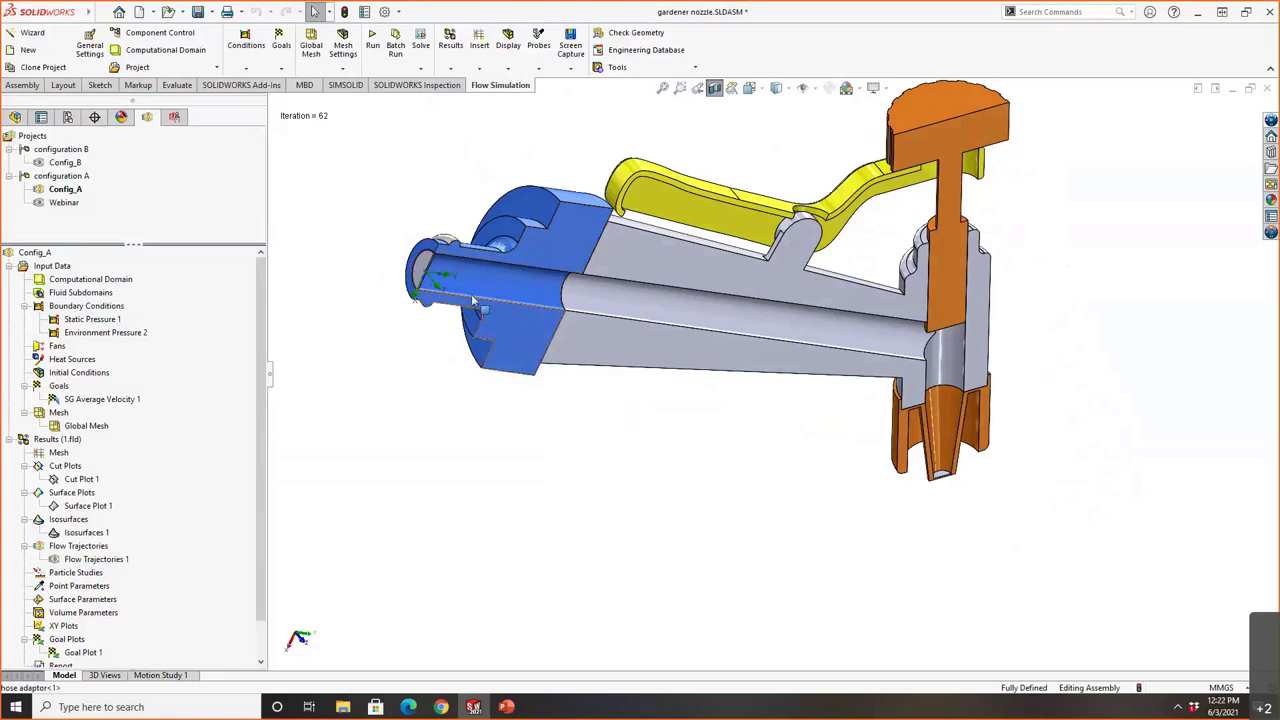
pyautogui.moveTo(466, 285); pyautogui.dragTo(360, 300, button='middle')
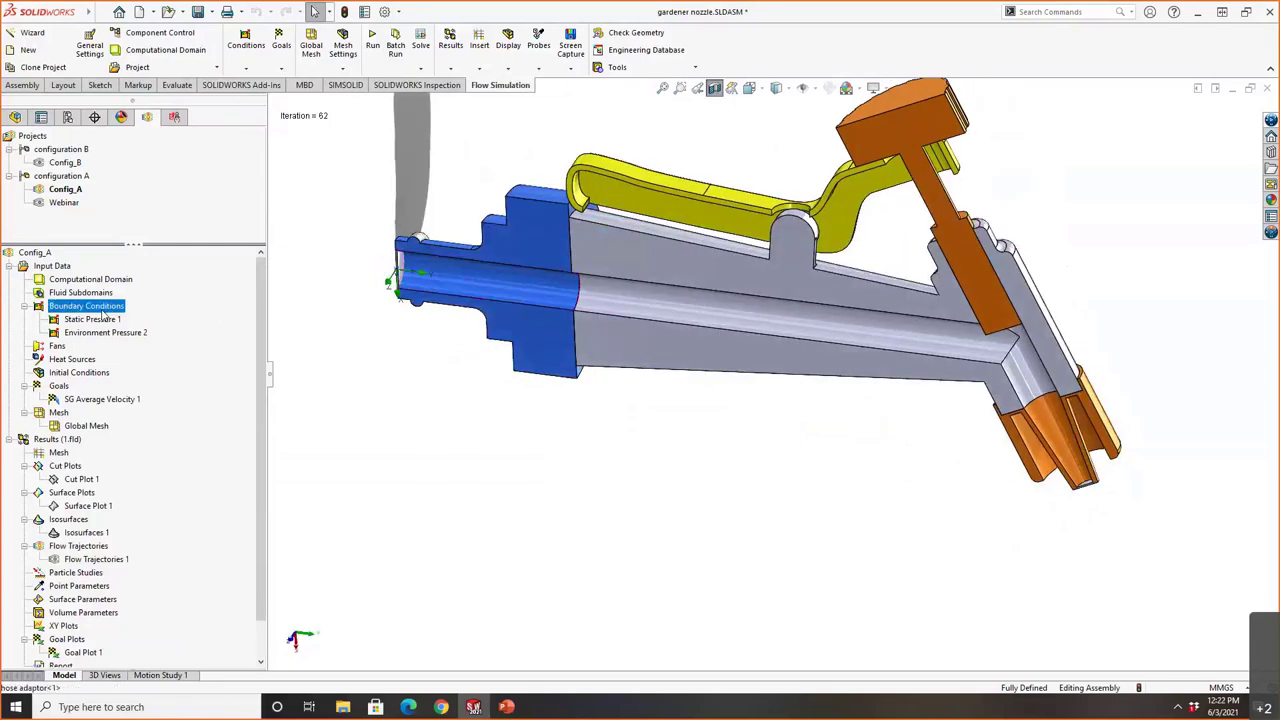
# Open the definition of the Static Pressure 1 boundary condition and examine the lid face it uses at the hose inlet.
pyautogui.rightClick(101, 307)
pyautogui.click(279, 284)
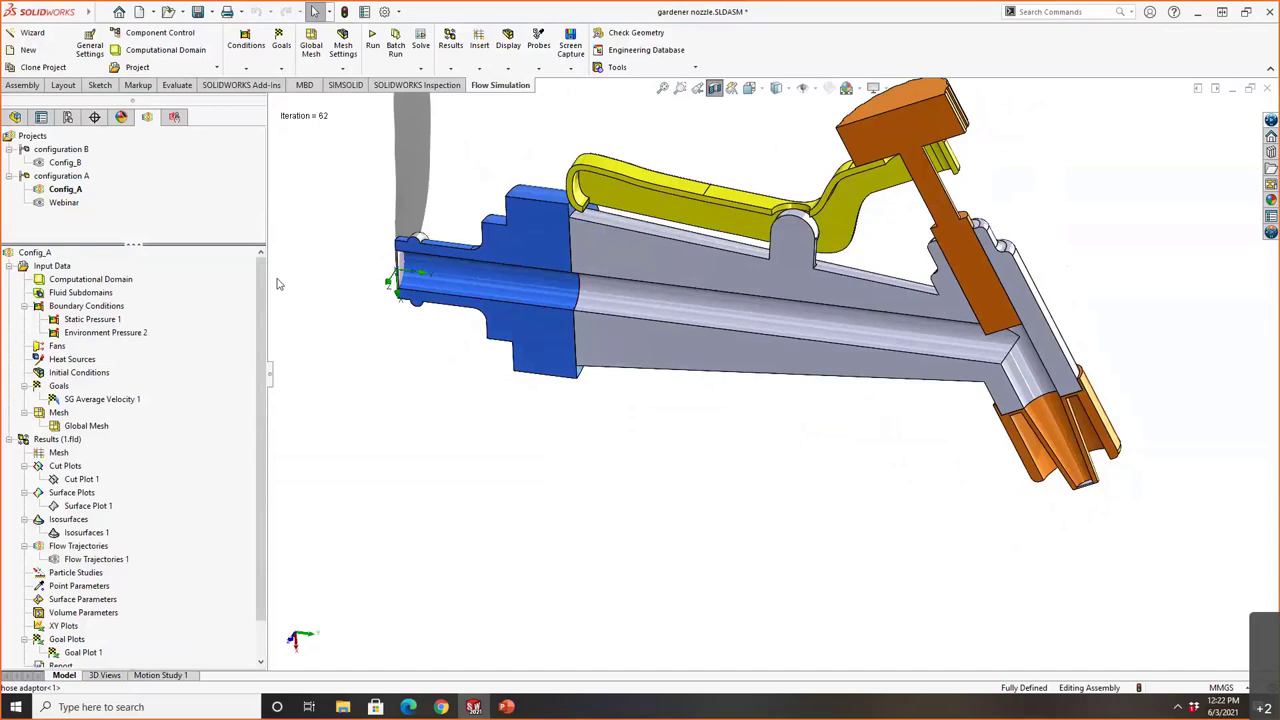
pyautogui.rightClick(98, 323)
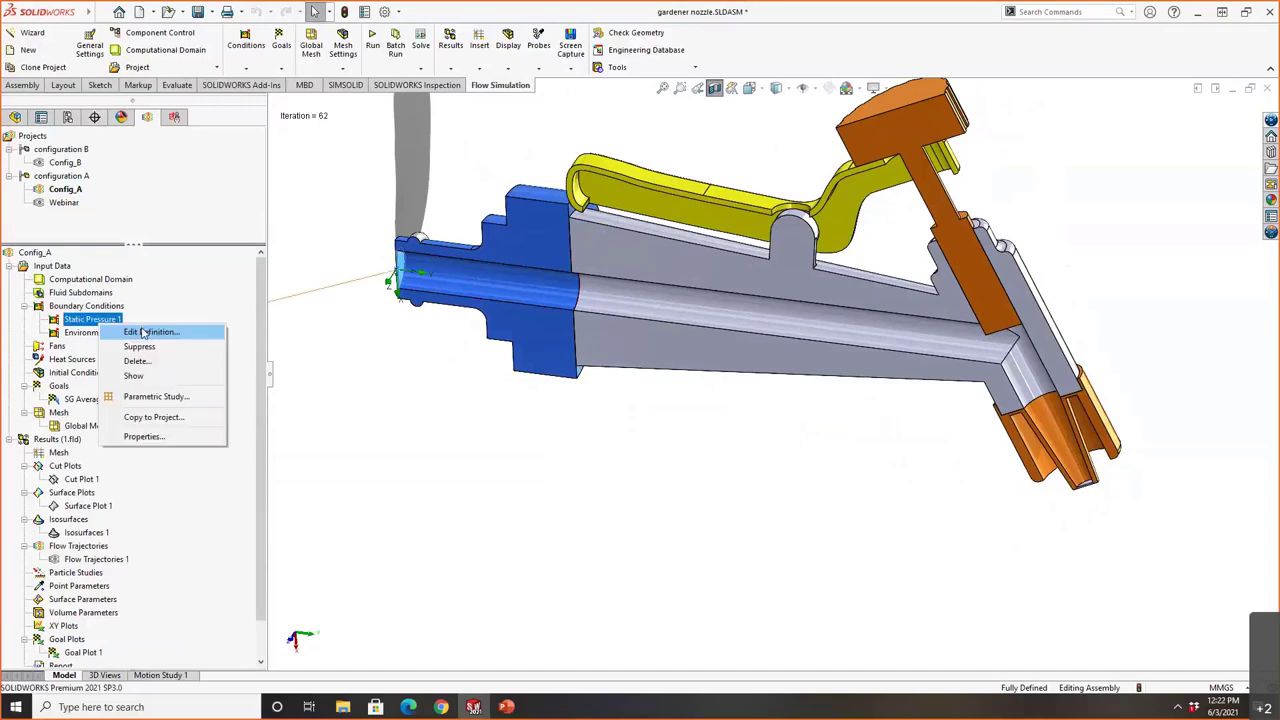
pyautogui.click(152, 332)
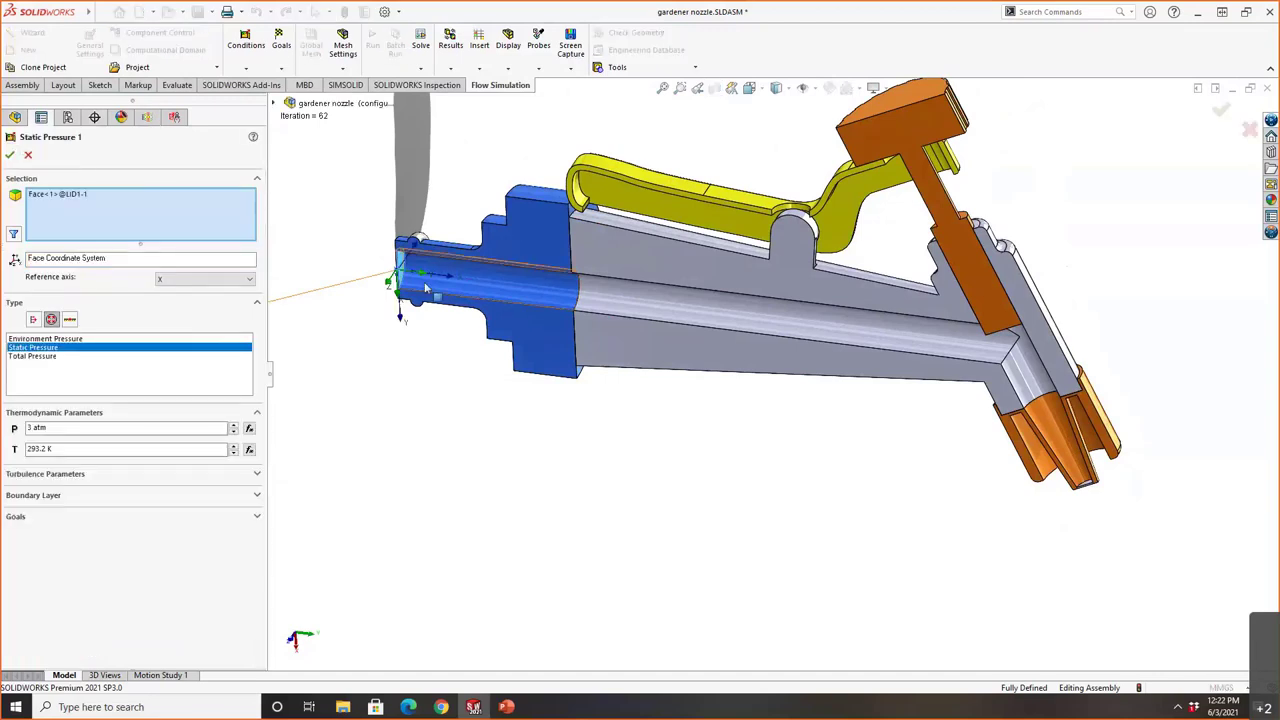
pyautogui.scroll(-3, 405, 270)
pyautogui.scroll(3, 456, 287)
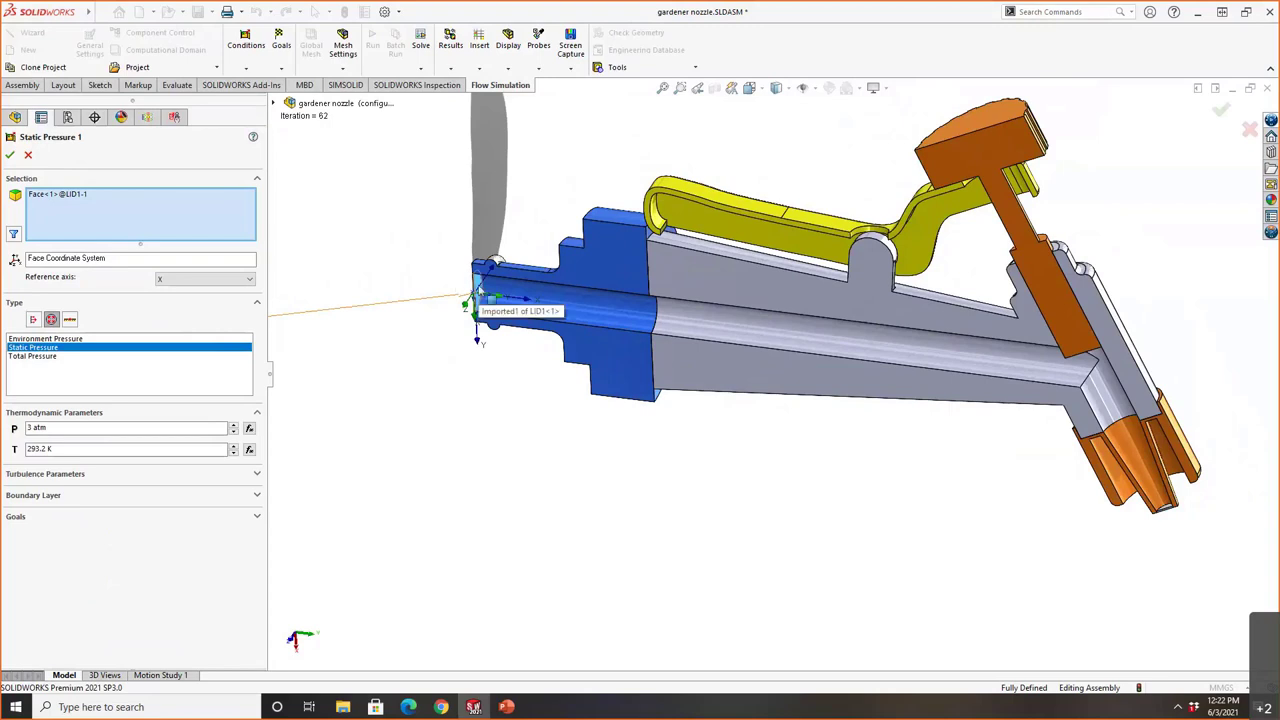
pyautogui.rightClick(478, 288)
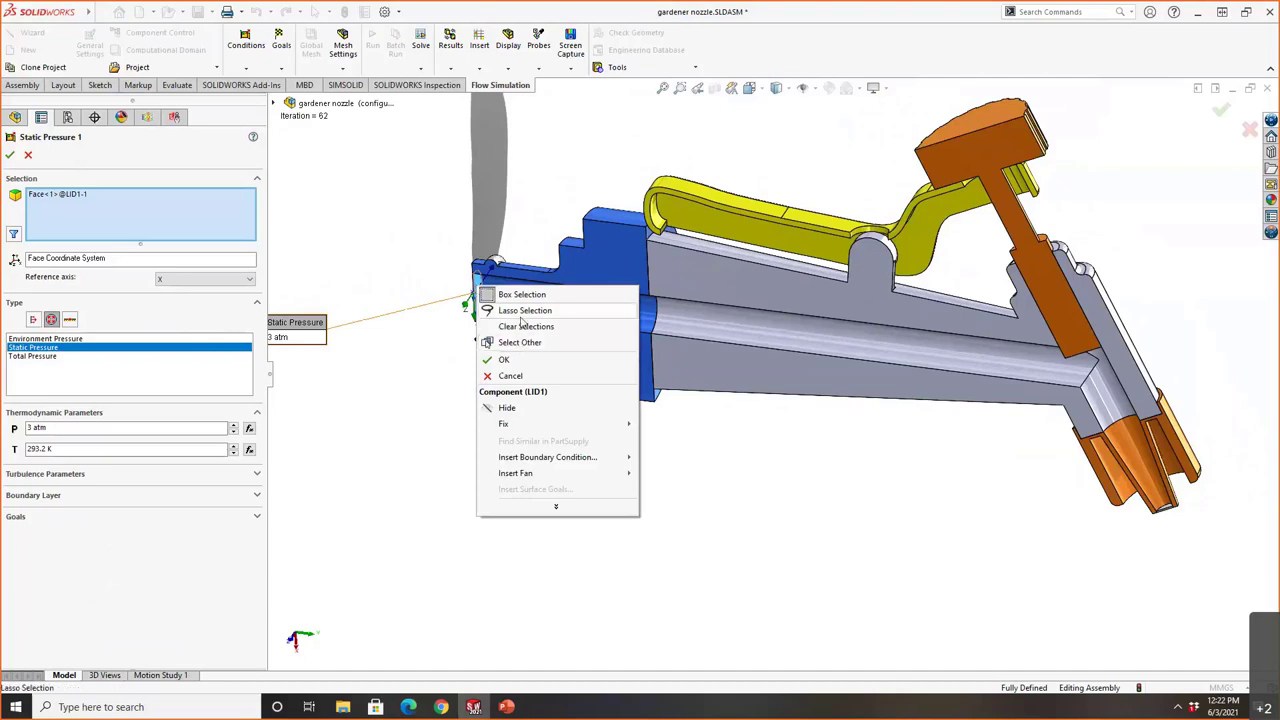
pyautogui.click(397, 232)
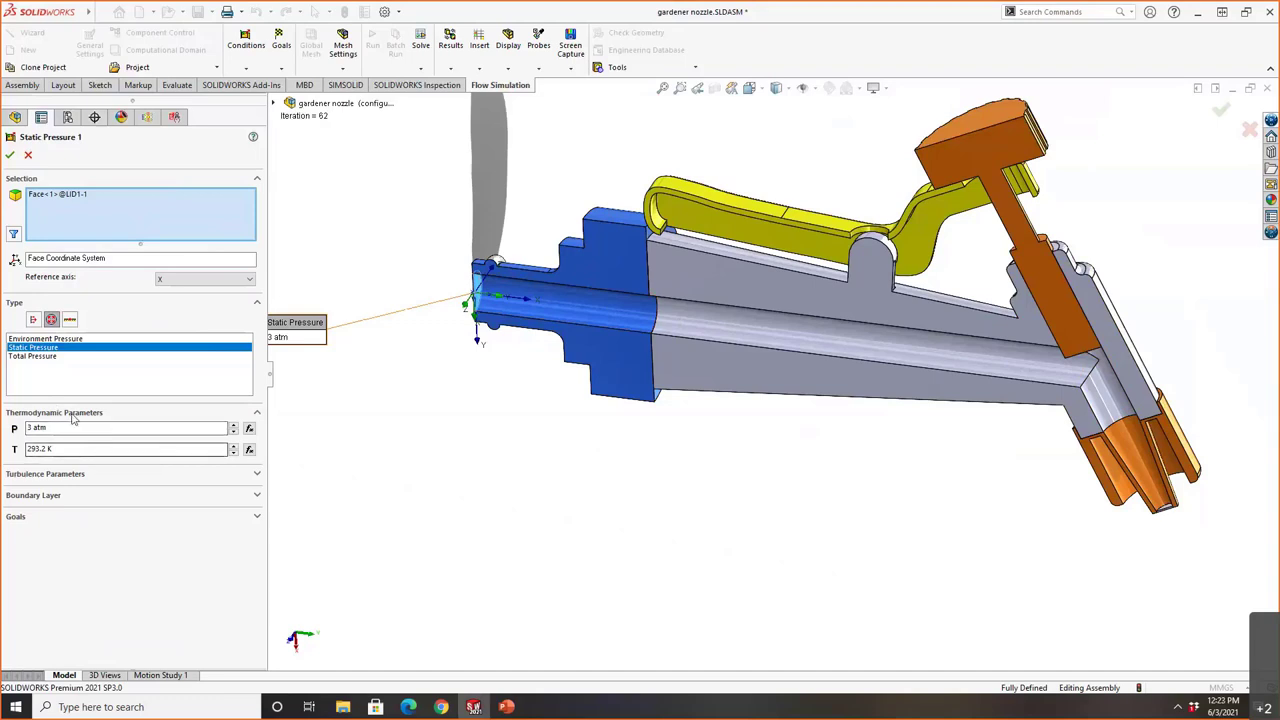
# Review the flow opening types Inlet Volume Flow and Inlet Velocity with swirl, then the pressure opening types, and leave the definition without saving.
pyautogui.click(33, 319)
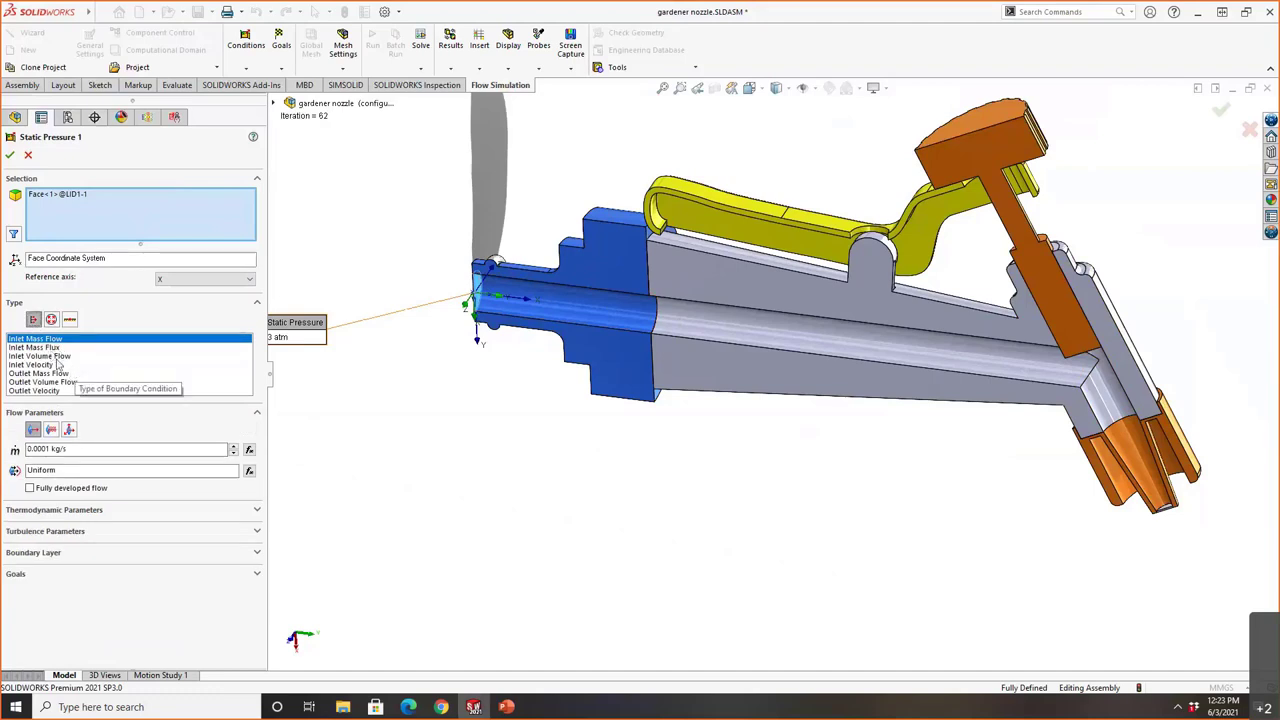
pyautogui.click(53, 356)
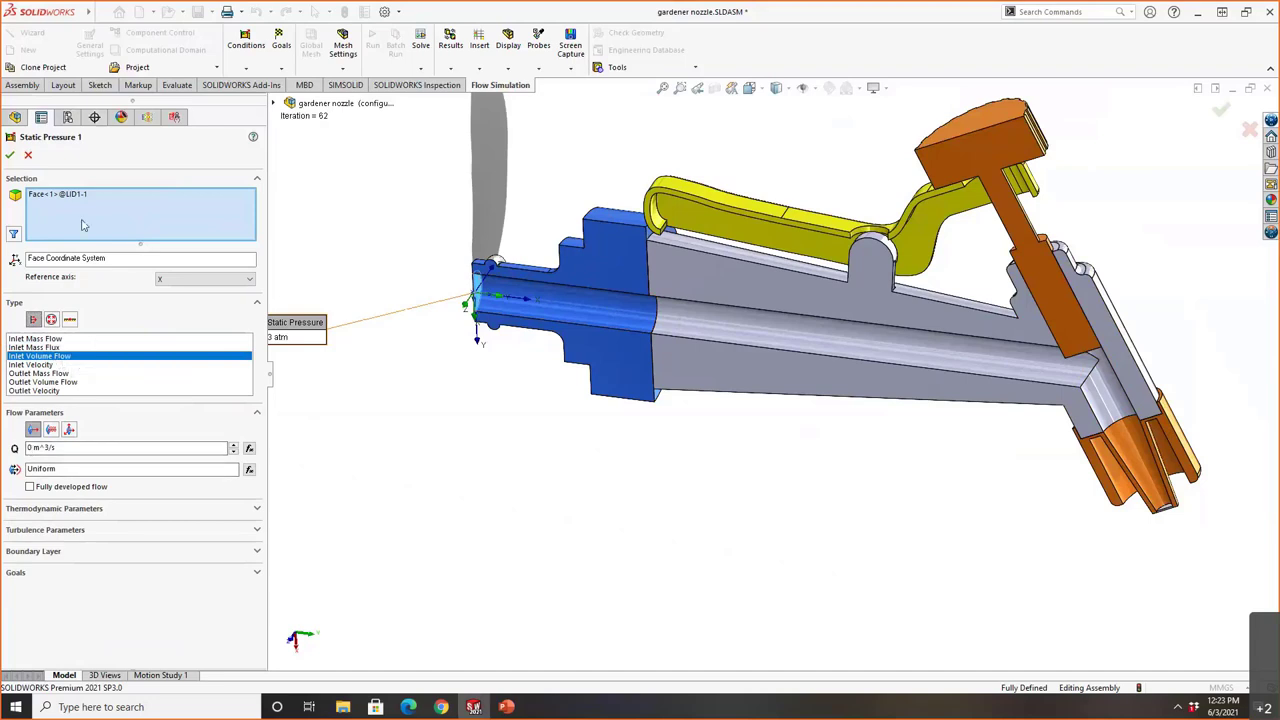
pyautogui.click(60, 366)
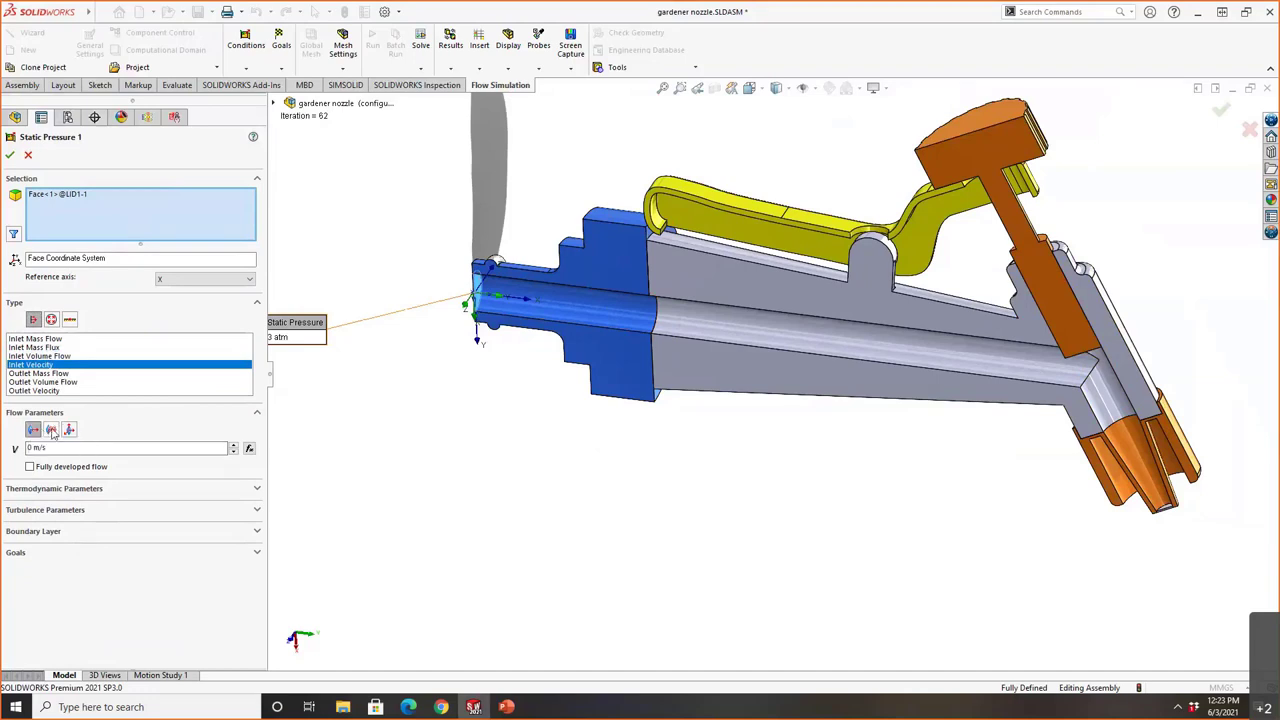
pyautogui.click(51, 429)
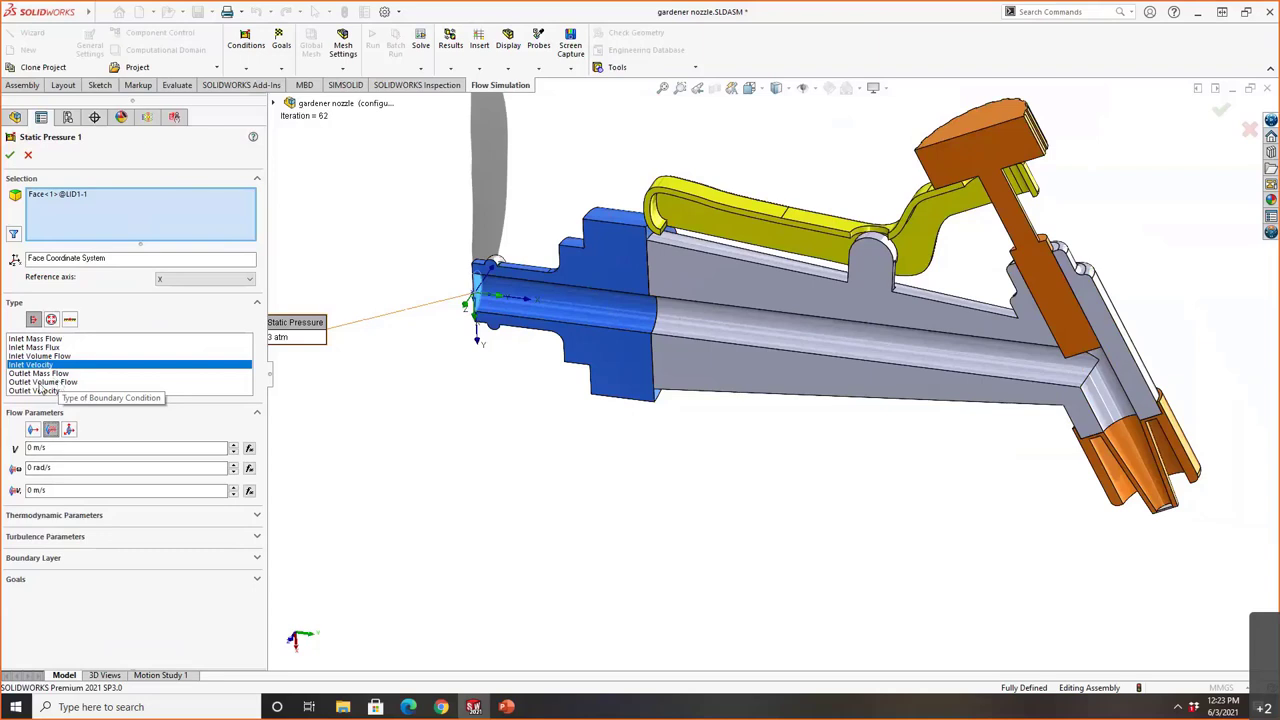
pyautogui.click(52, 320)
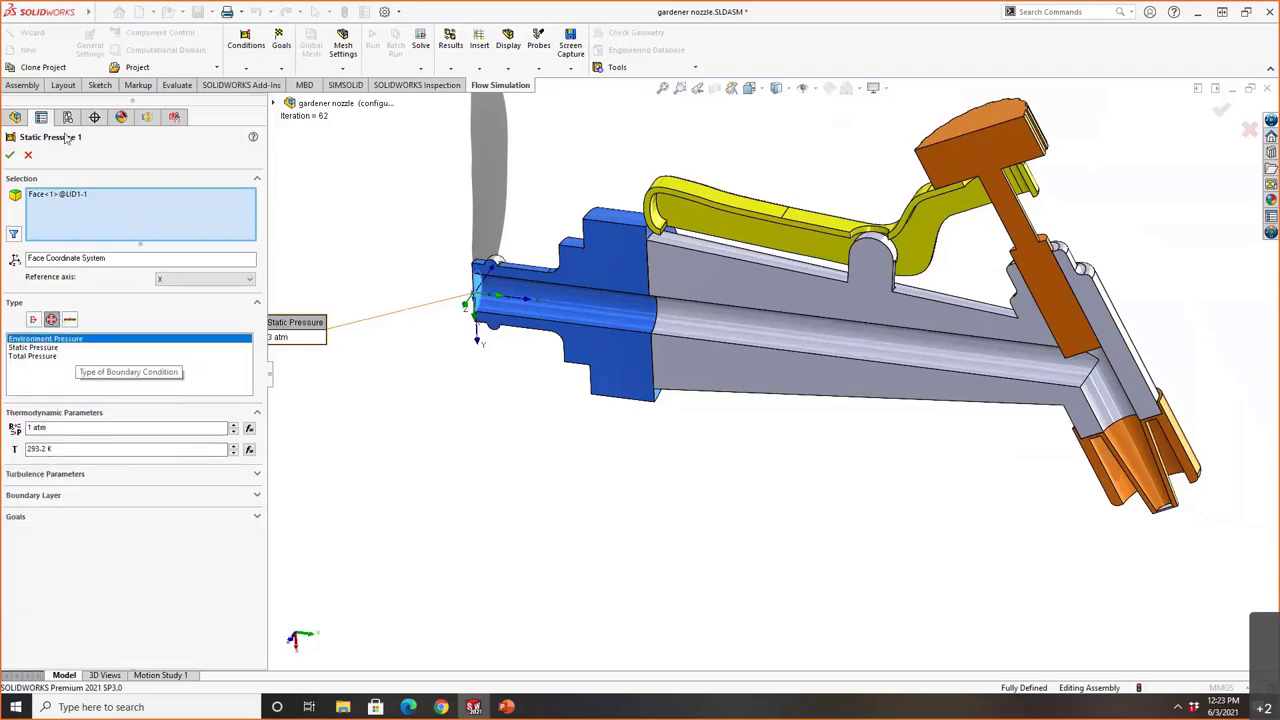
pyautogui.press('Escape')
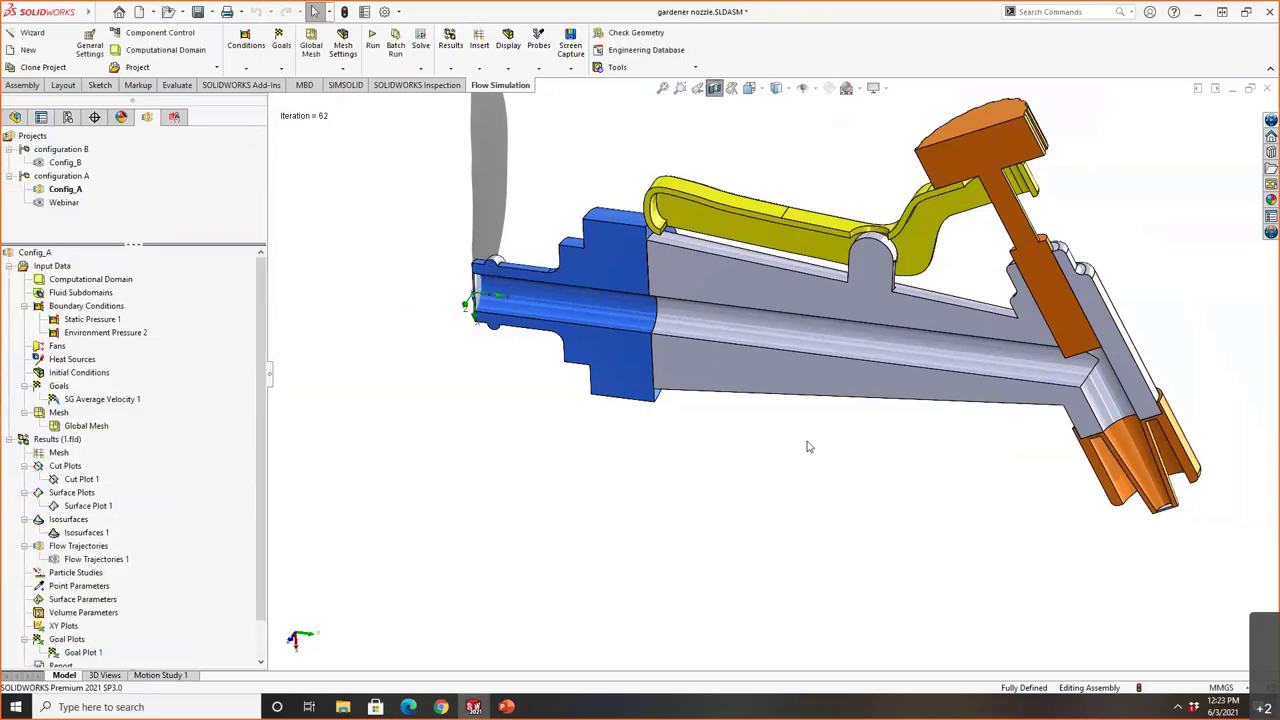
# Examine where the Environment Pressure 2 boundary condition is applied at the nozzle outlet.
pyautogui.moveTo(958, 485); pyautogui.dragTo(997, 371, button='middle')
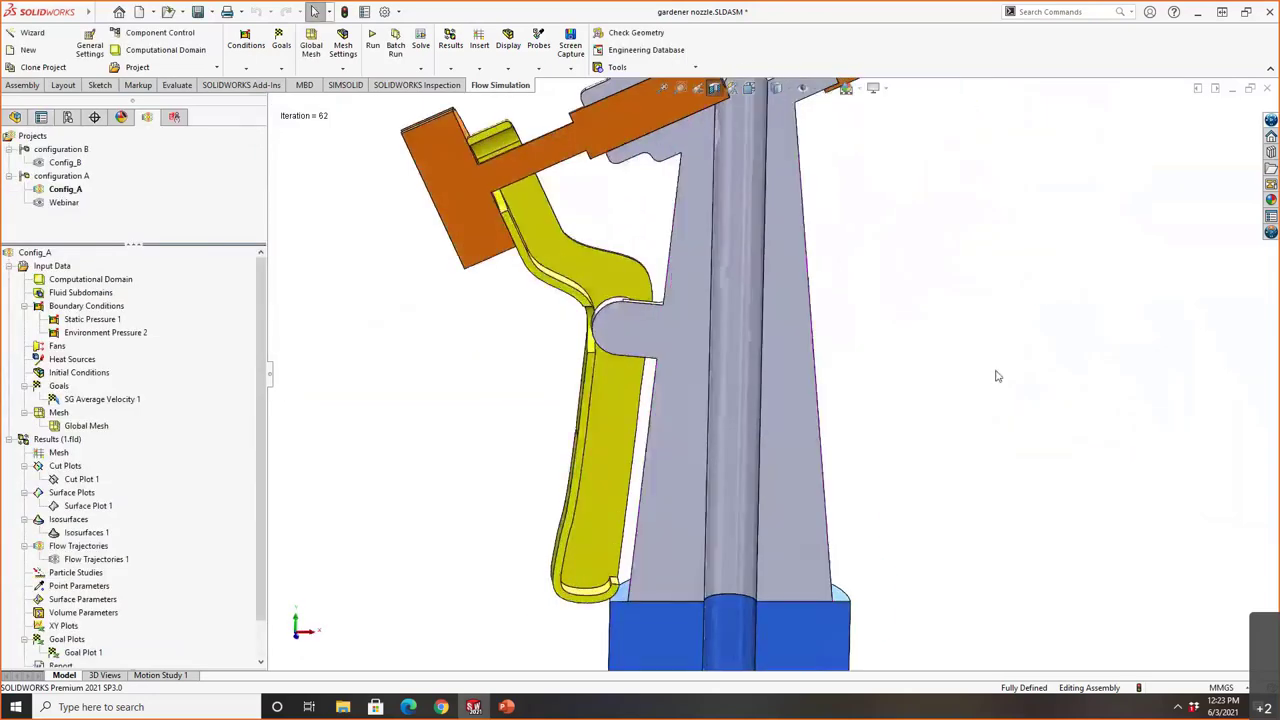
pyautogui.click(667, 90)
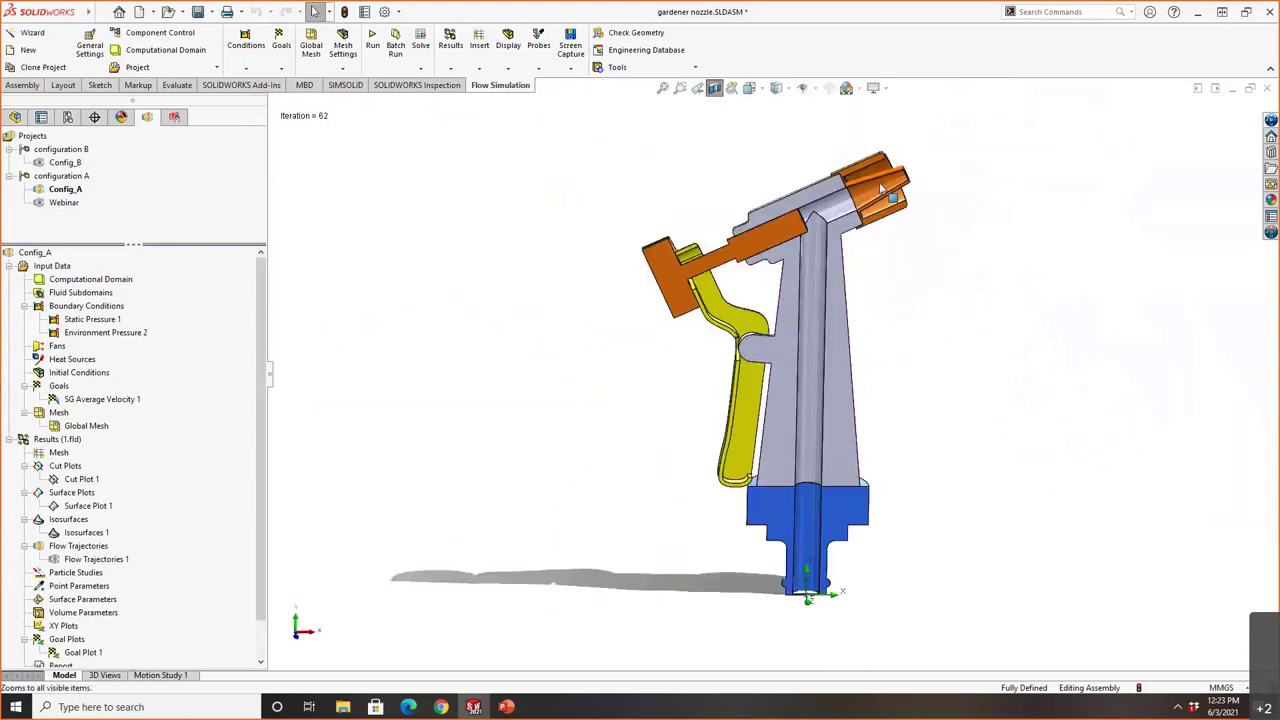
pyautogui.moveTo(925, 180); pyautogui.dragTo(934, 171, button='middle')
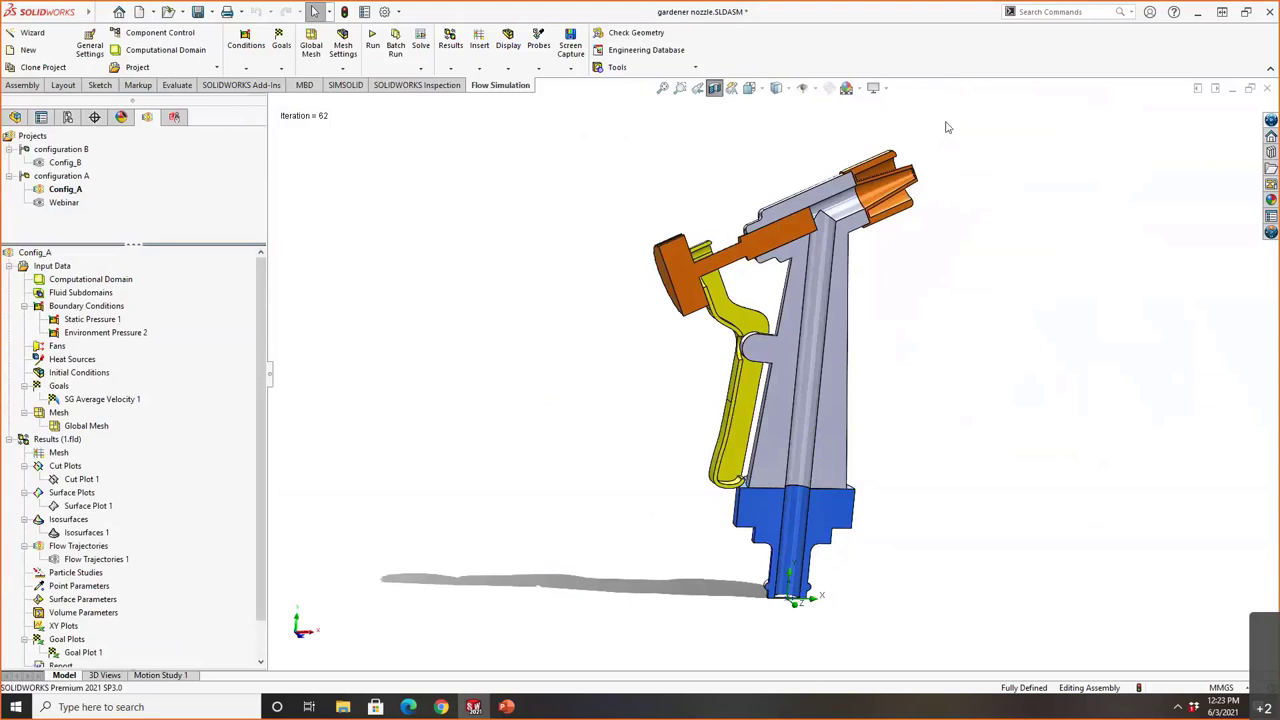
pyautogui.click(114, 333)
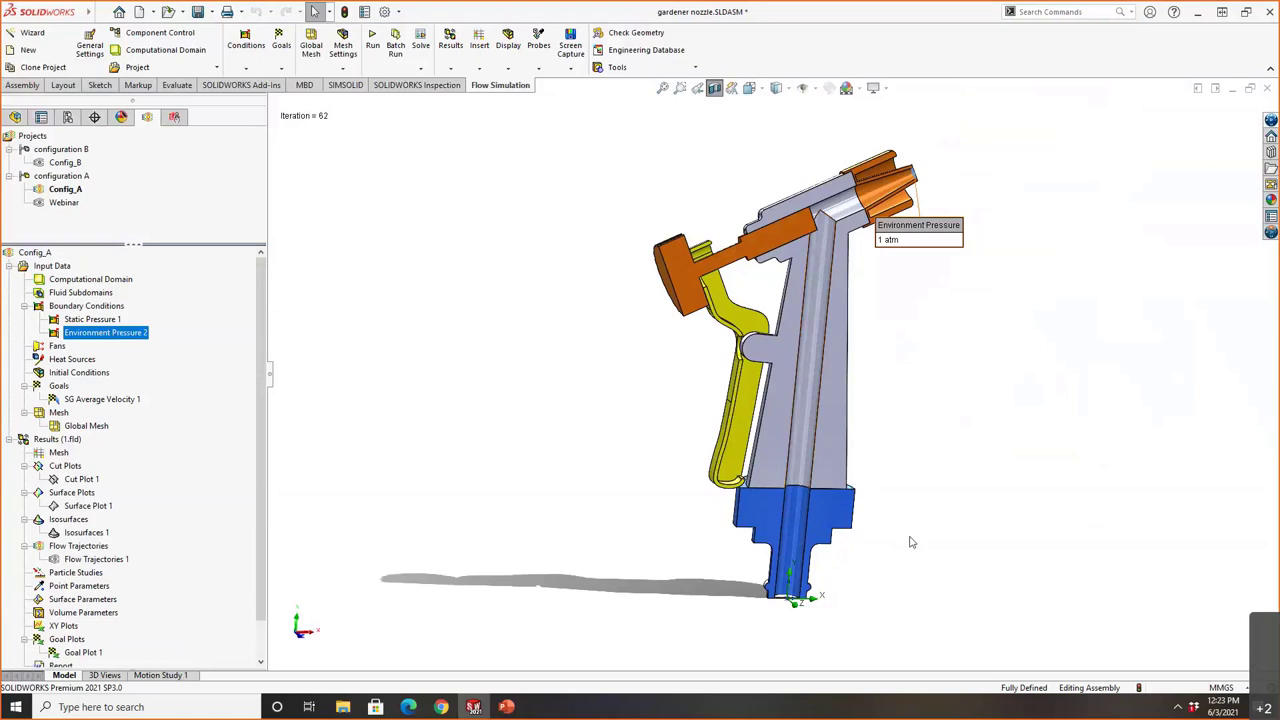
pyautogui.moveTo(910, 542); pyautogui.dragTo(997, 446, button='middle')
pyautogui.press('Escape')
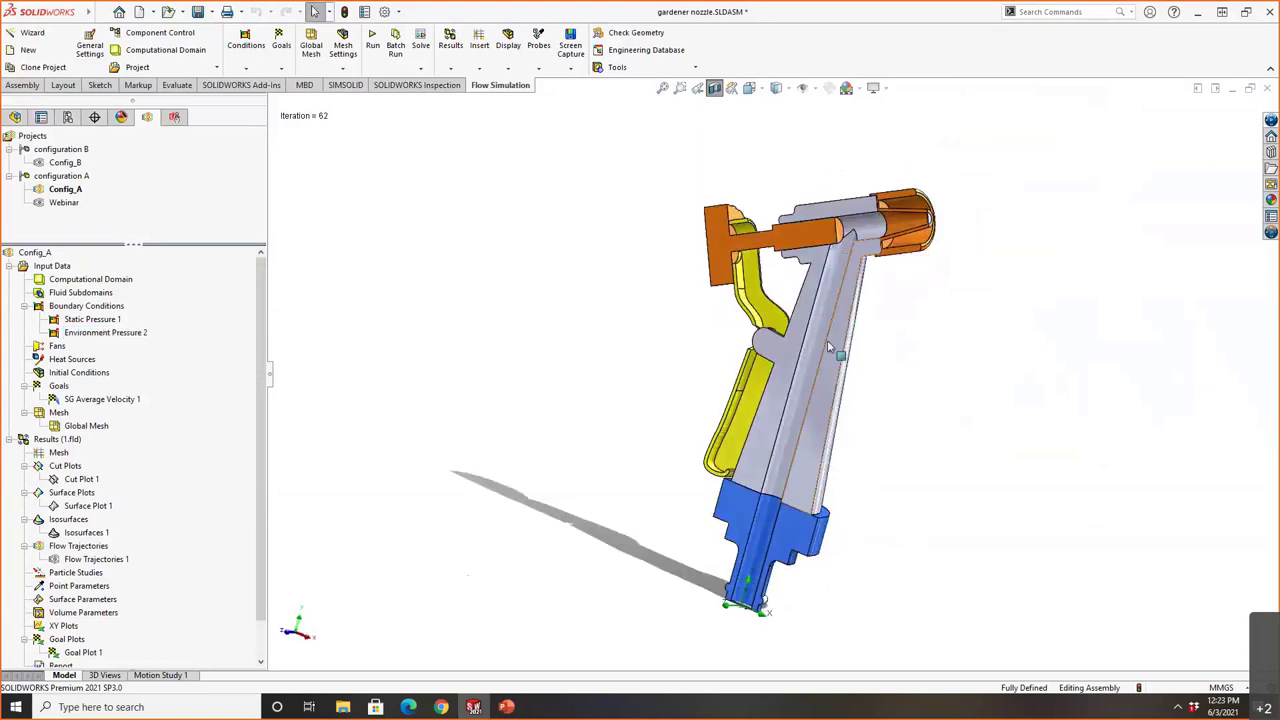
# Open the global mesh definition, examine the automatic and manual settings including cell refinement, and close it without saving.
pyautogui.click(86, 426)
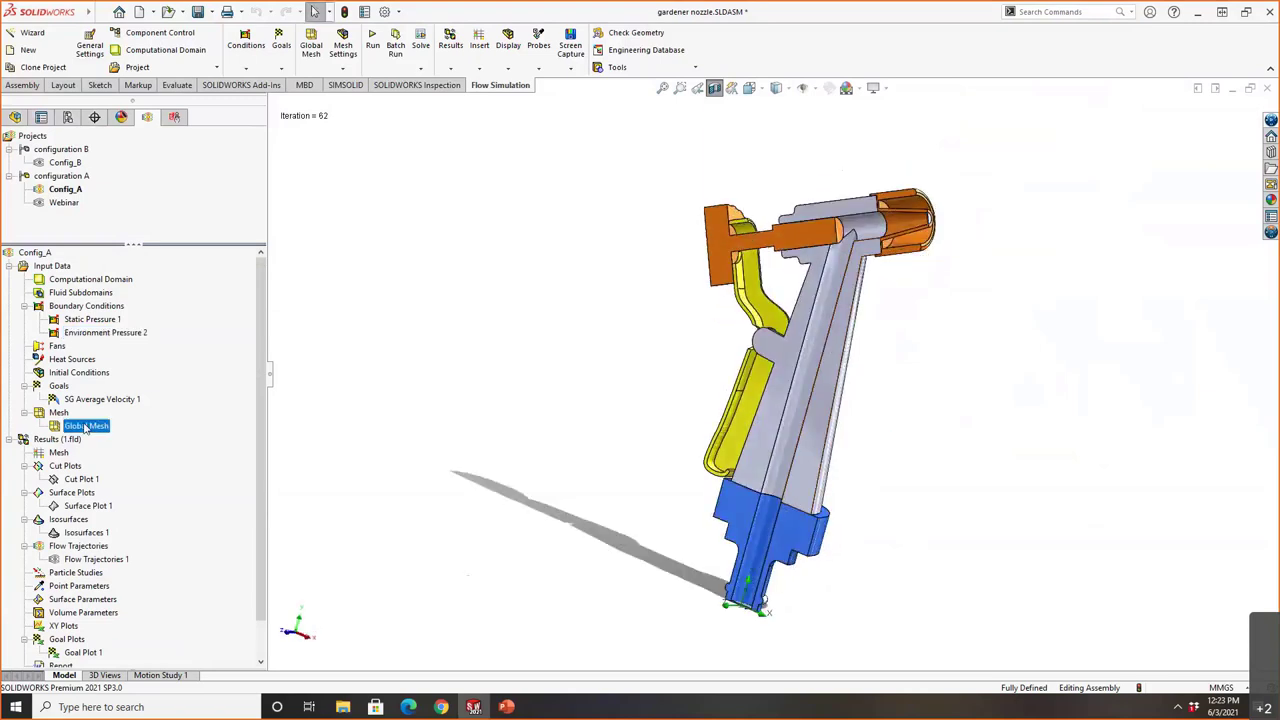
pyautogui.rightClick(86, 426)
pyautogui.click(168, 435)
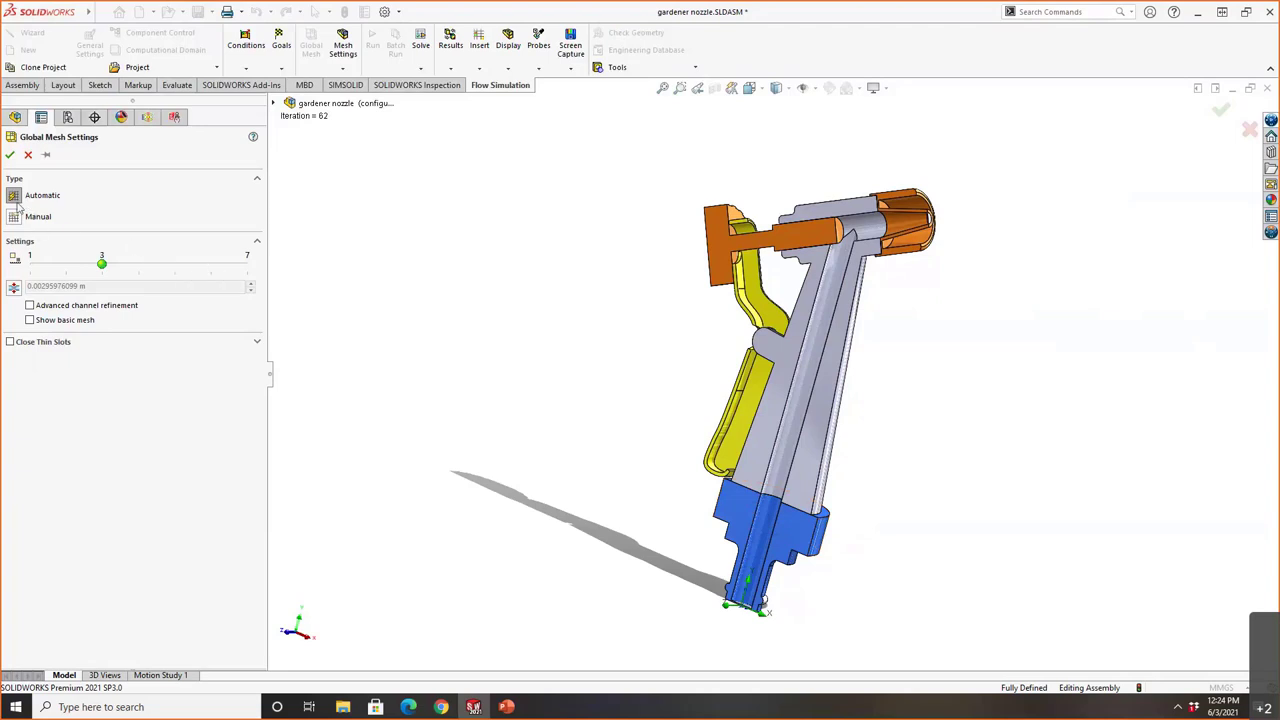
pyautogui.moveTo(101, 260)
pyautogui.click(38, 216)
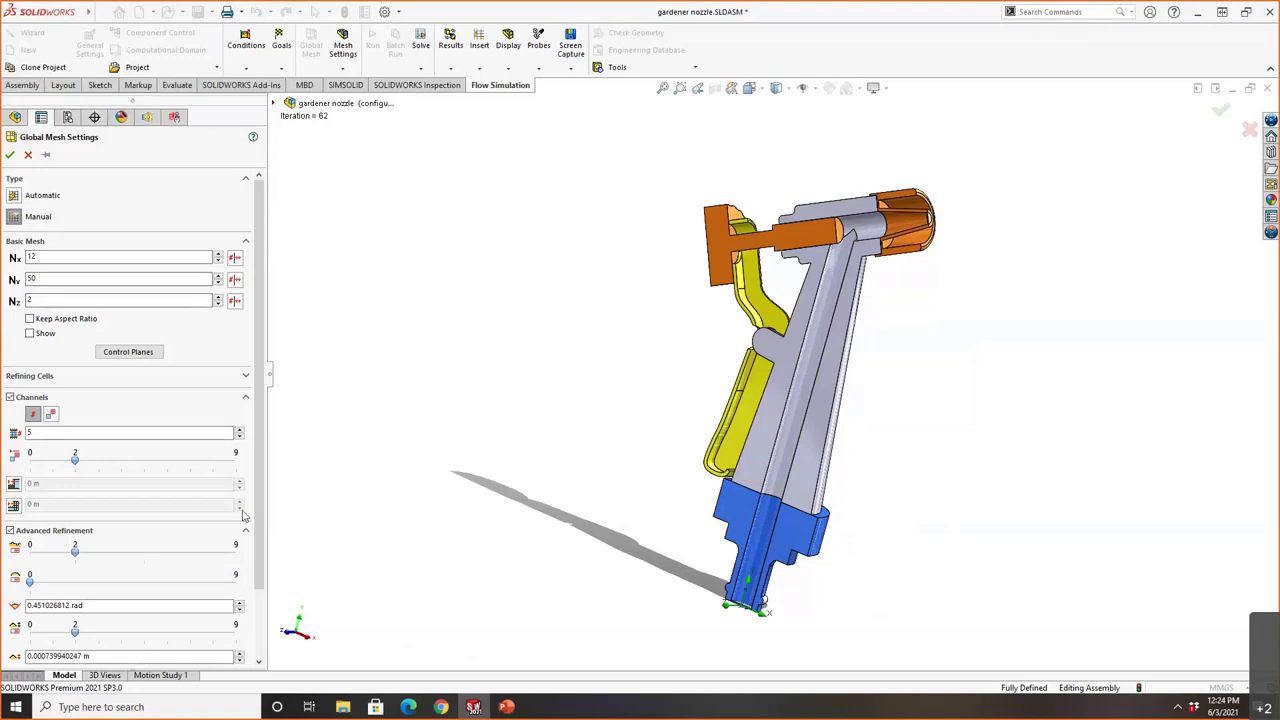
pyautogui.scroll(-2, 120, 460)
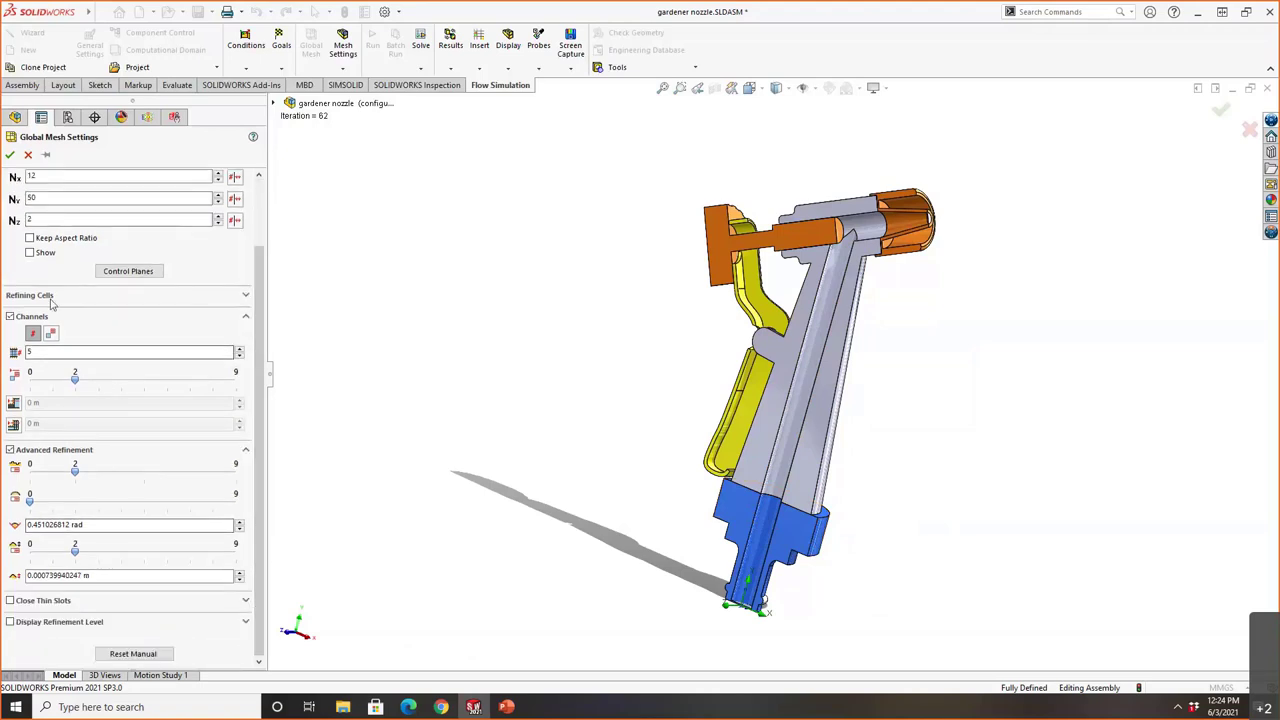
pyautogui.click(245, 295)
pyautogui.scroll(2, 255, 330)
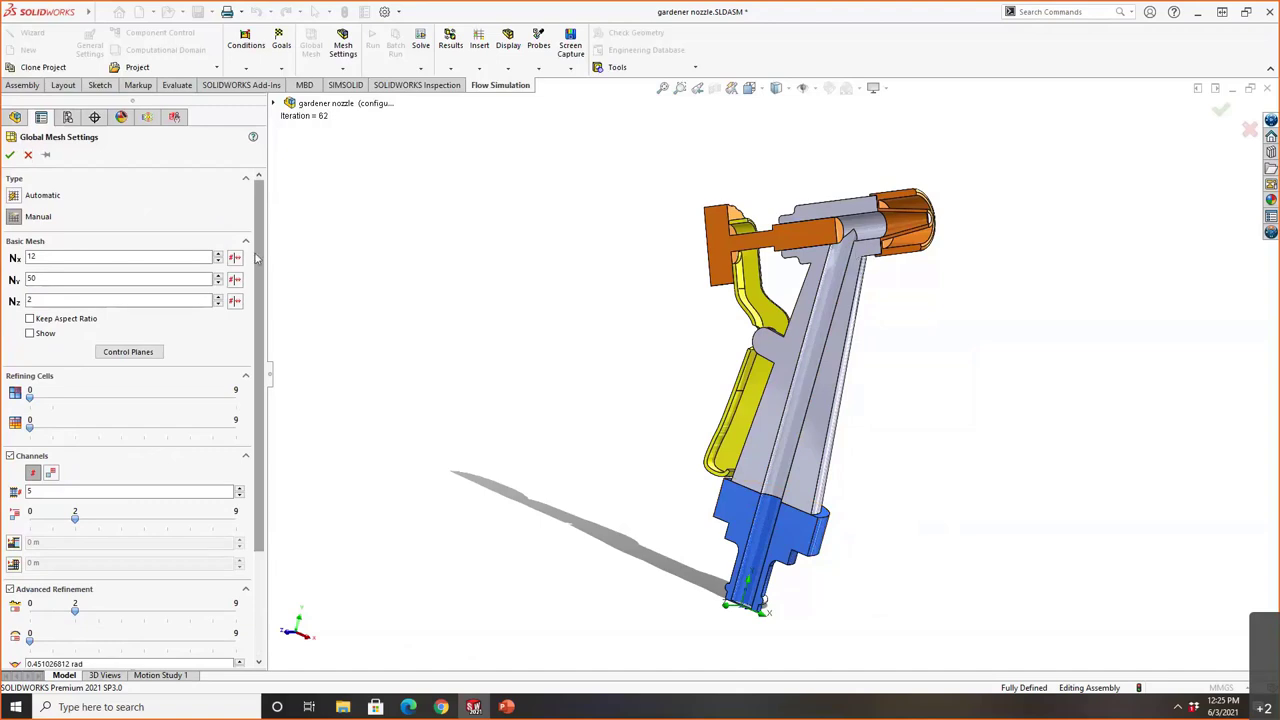
pyautogui.click(28, 154)
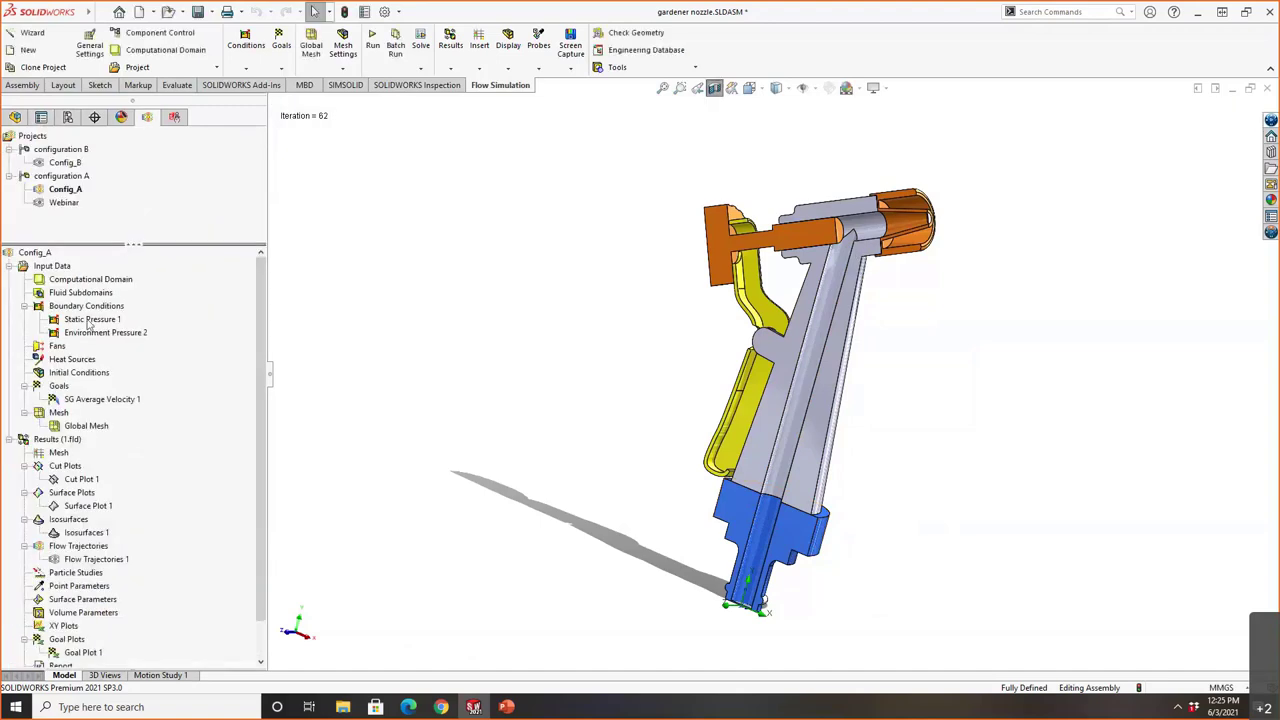
# Try a local mesh region on the nozzle body, stretching a cuboid to a Z maximum of about 0.0111 m and switching to a cylinder, without saving.
pyautogui.rightClick(58, 413)
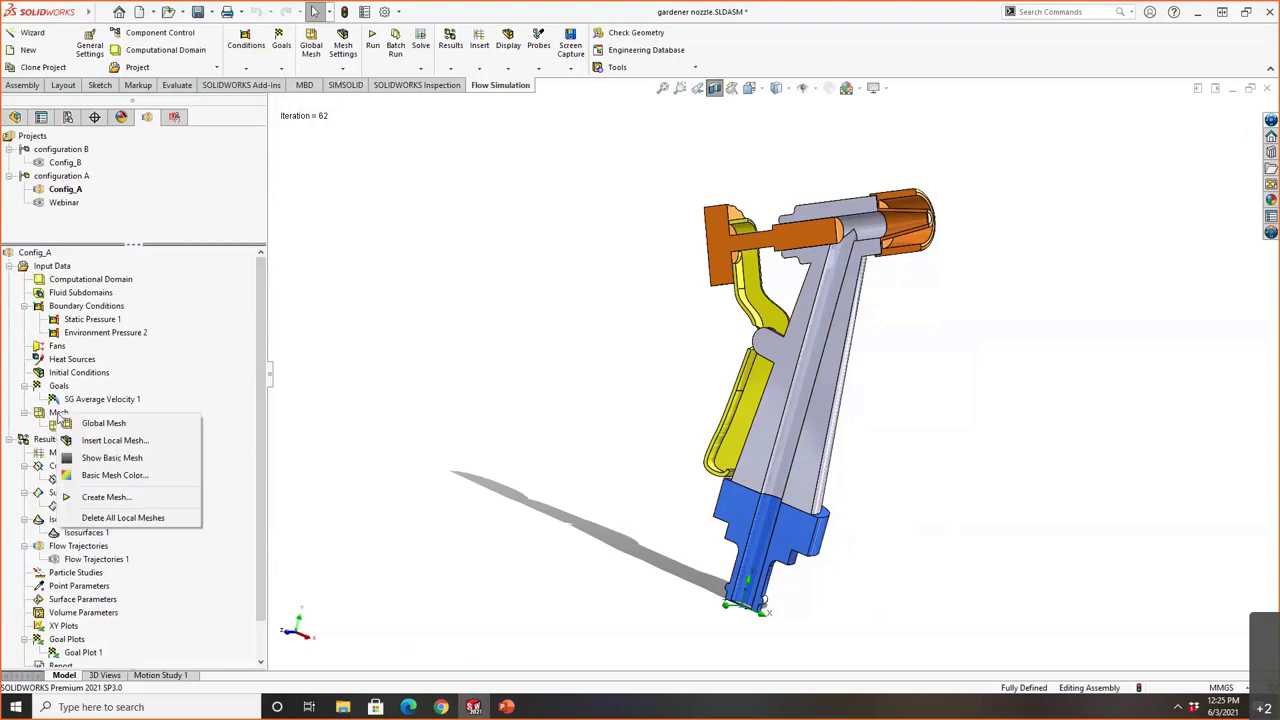
pyautogui.press('Escape')
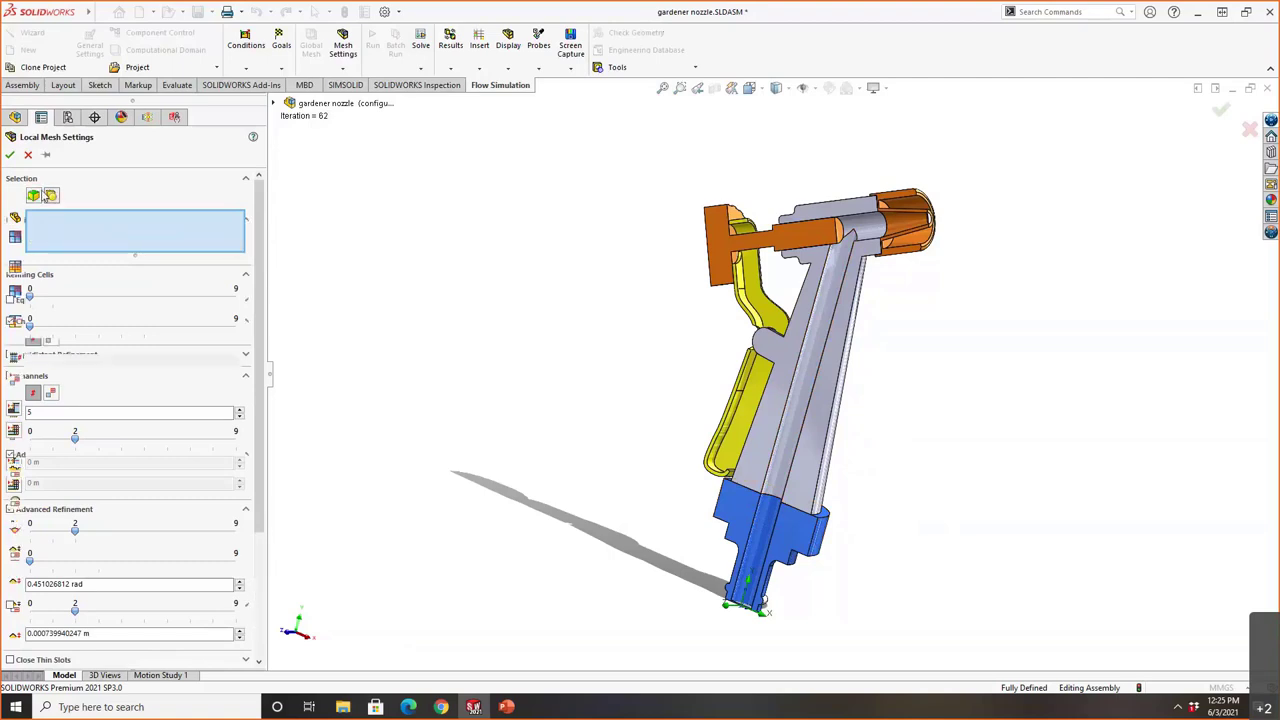
pyautogui.click(50, 195)
pyautogui.moveTo(786, 392); pyautogui.dragTo(722, 370)
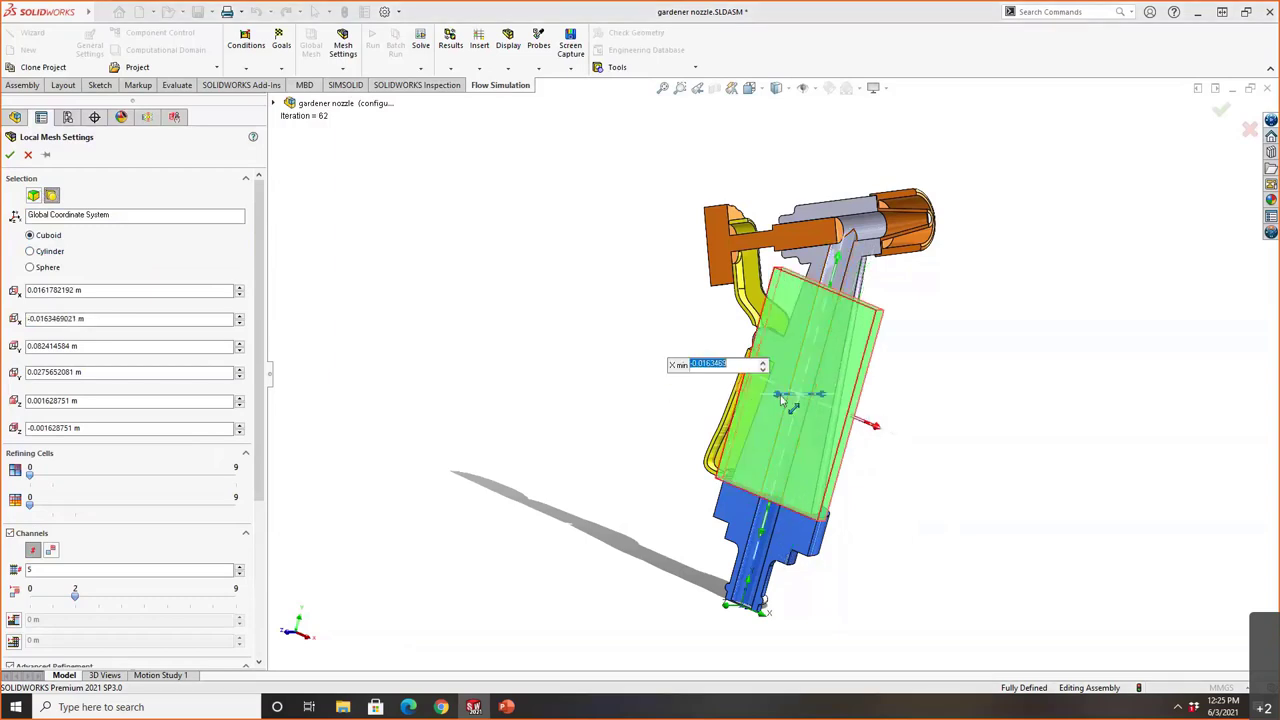
pyautogui.moveTo(853, 389); pyautogui.dragTo(840, 402, button='middle')
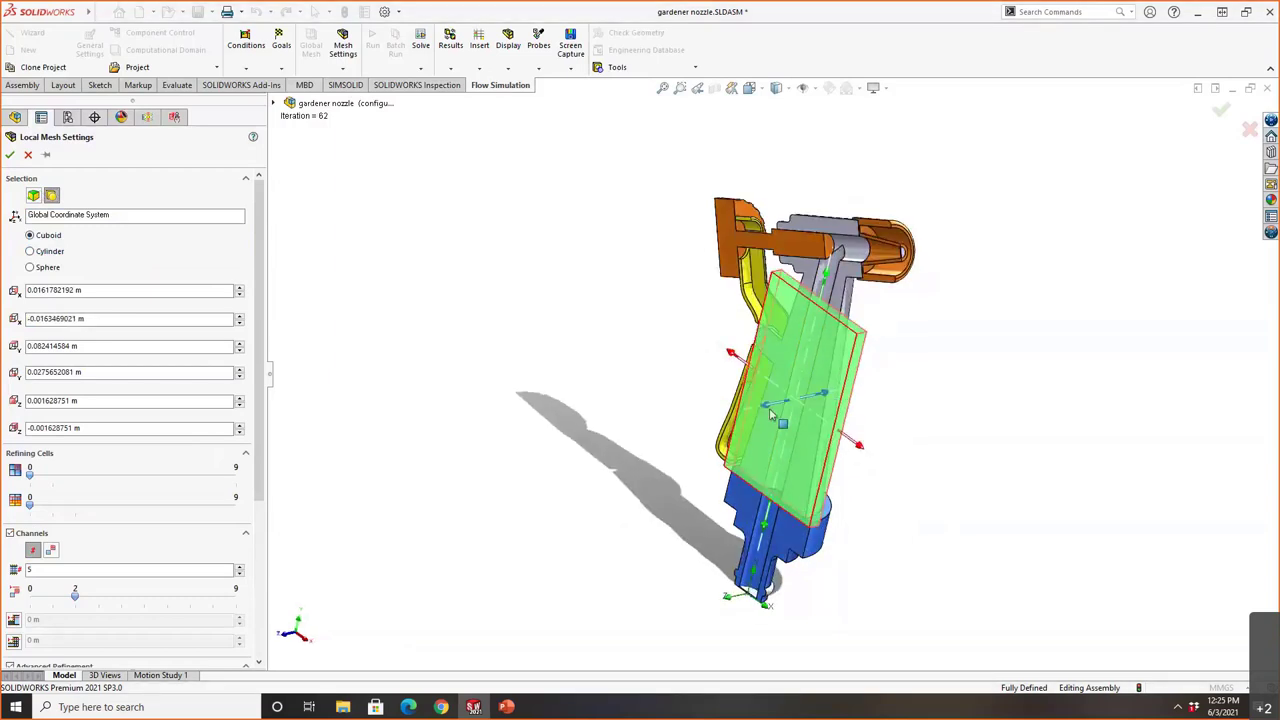
pyautogui.moveTo(765, 406); pyautogui.dragTo(737, 413)
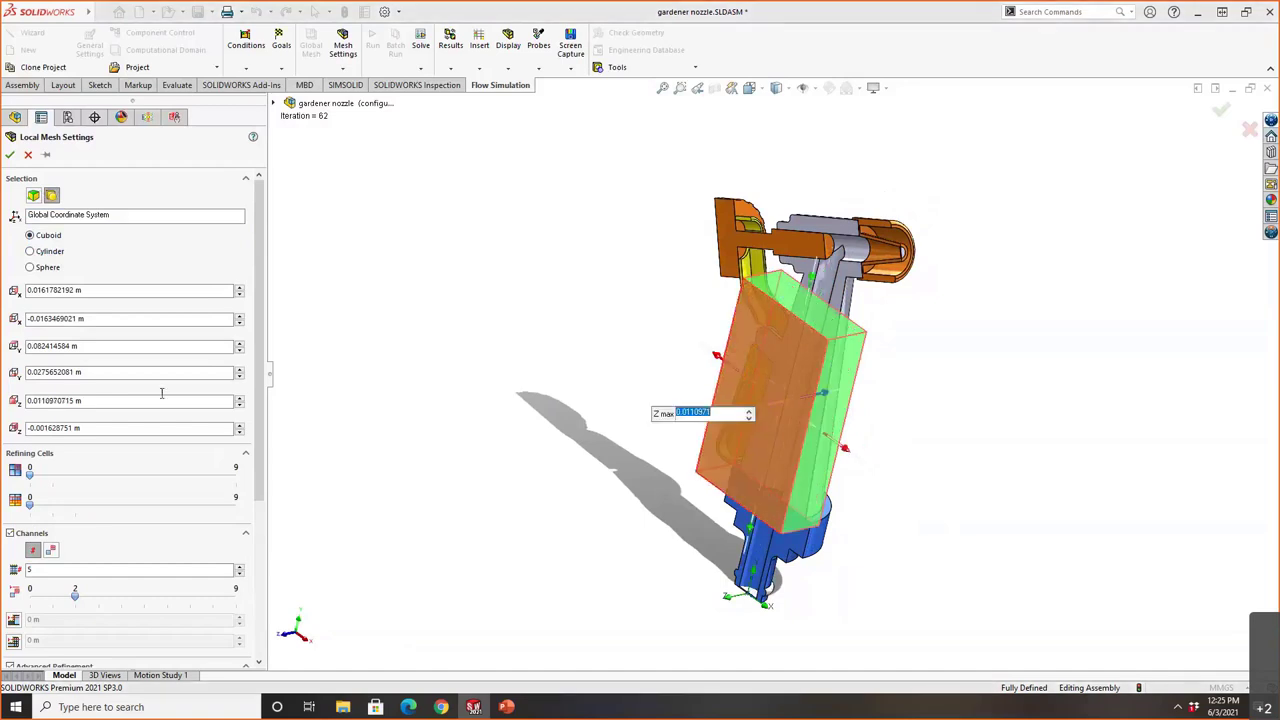
pyautogui.click(45, 251)
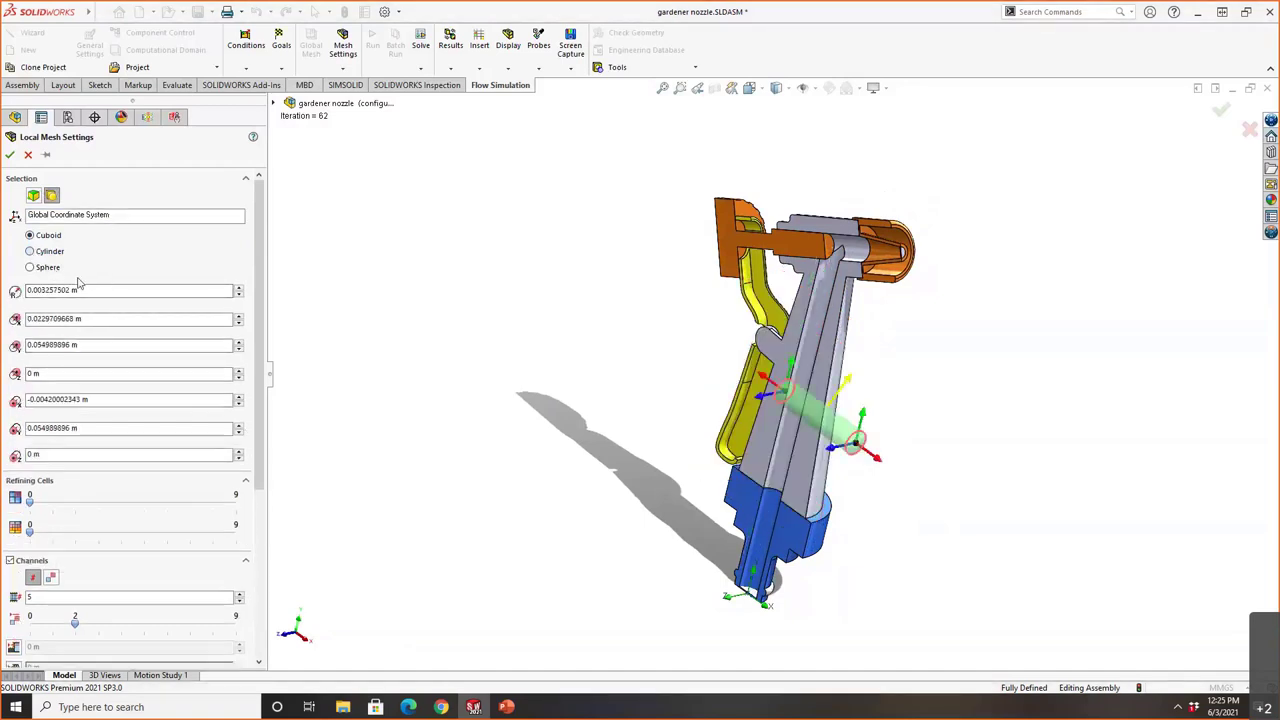
pyautogui.click(28, 155)
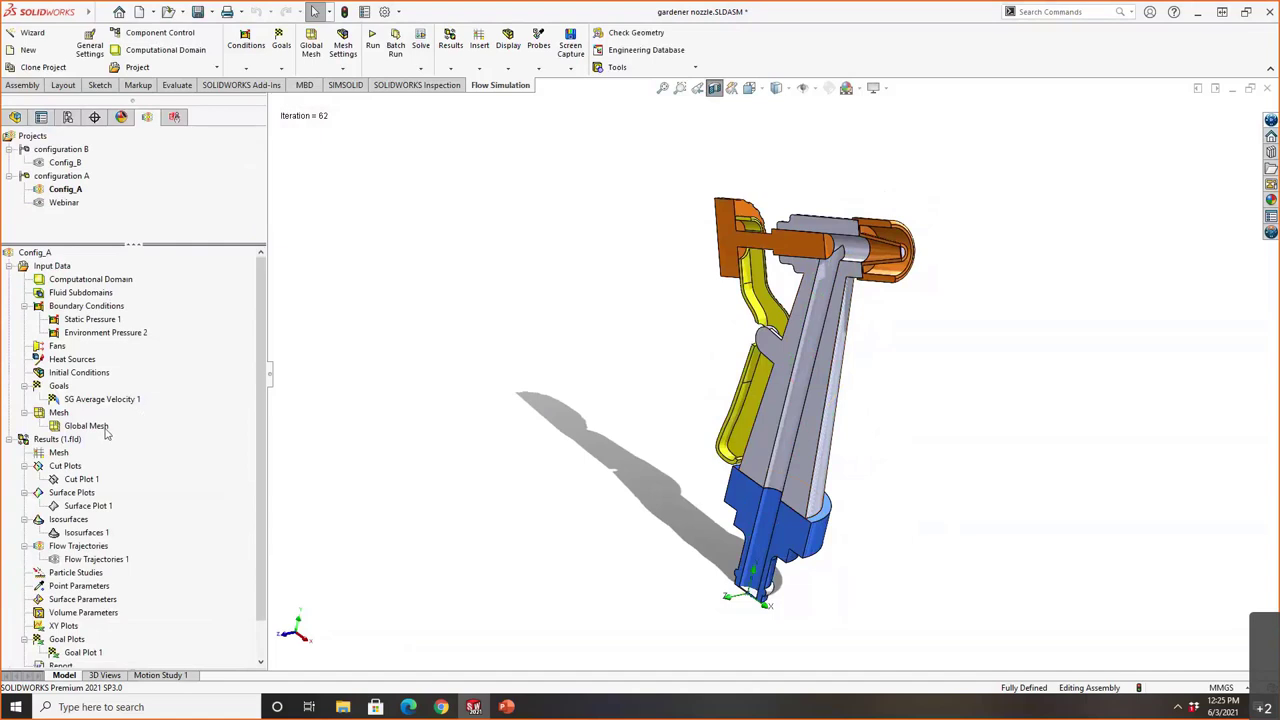
# Switch to the Flow Webinar presentation in PowerPoint.
pyautogui.click(506, 707)
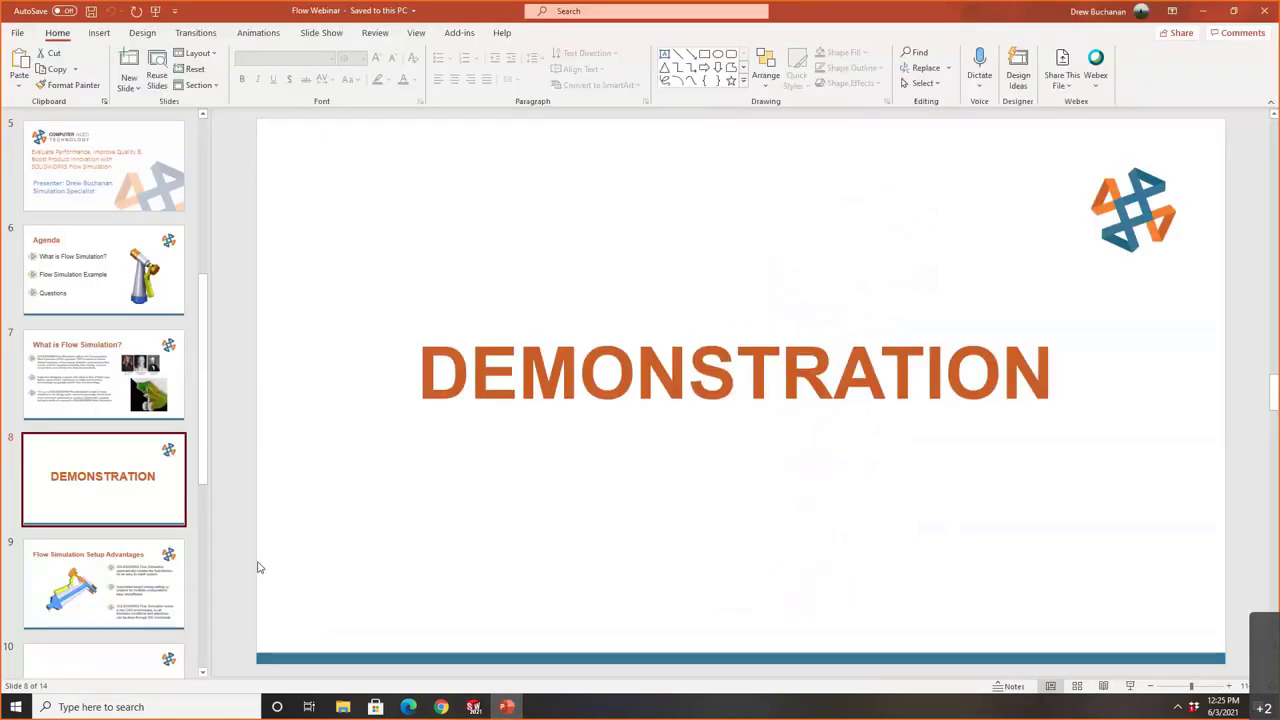
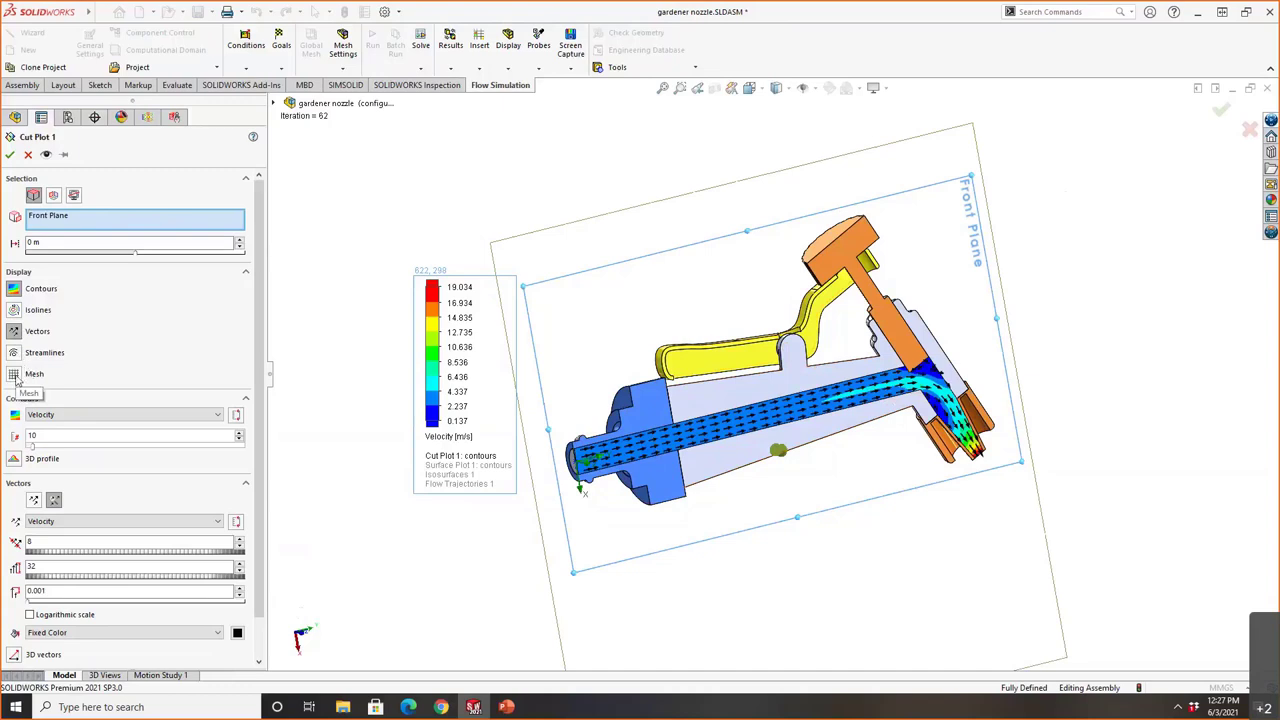
# Review the parameters available for Cut Plot 1's contours, from velocity and pressure to turbulence and acoustic power, and close its definition without saving.
pyautogui.click(120, 415)
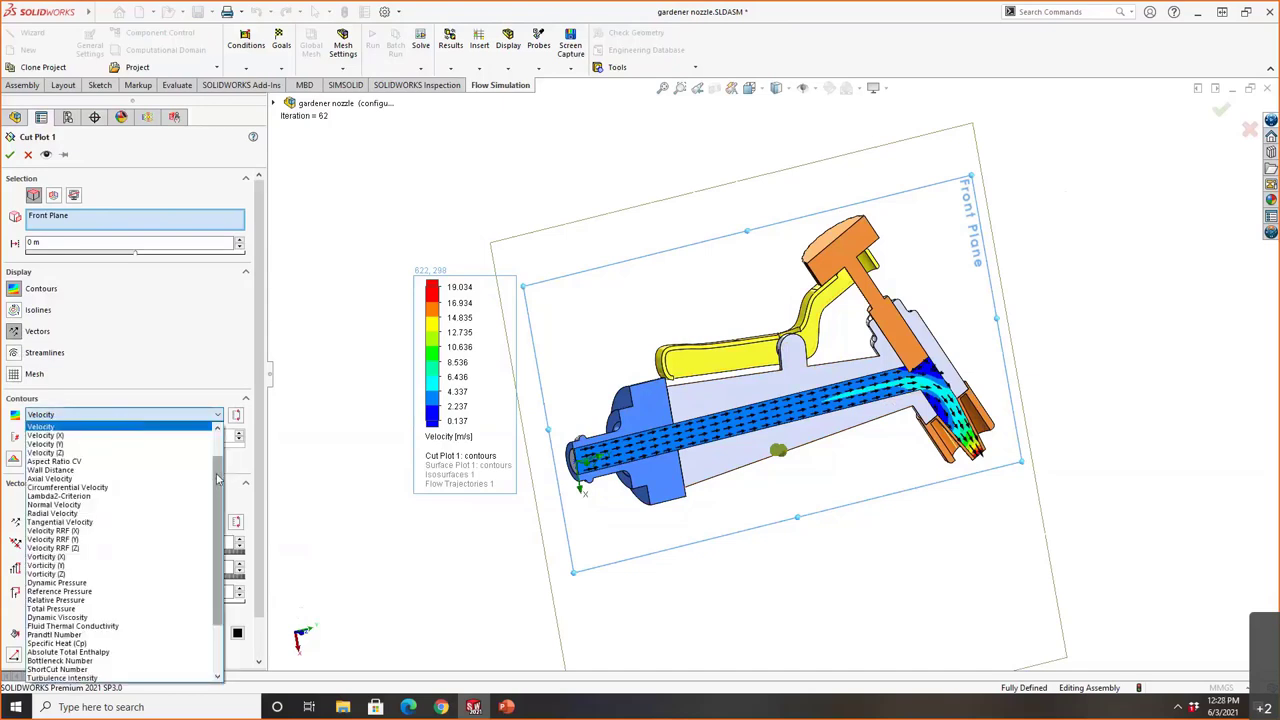
pyautogui.moveTo(219, 479); pyautogui.dragTo(221, 453)
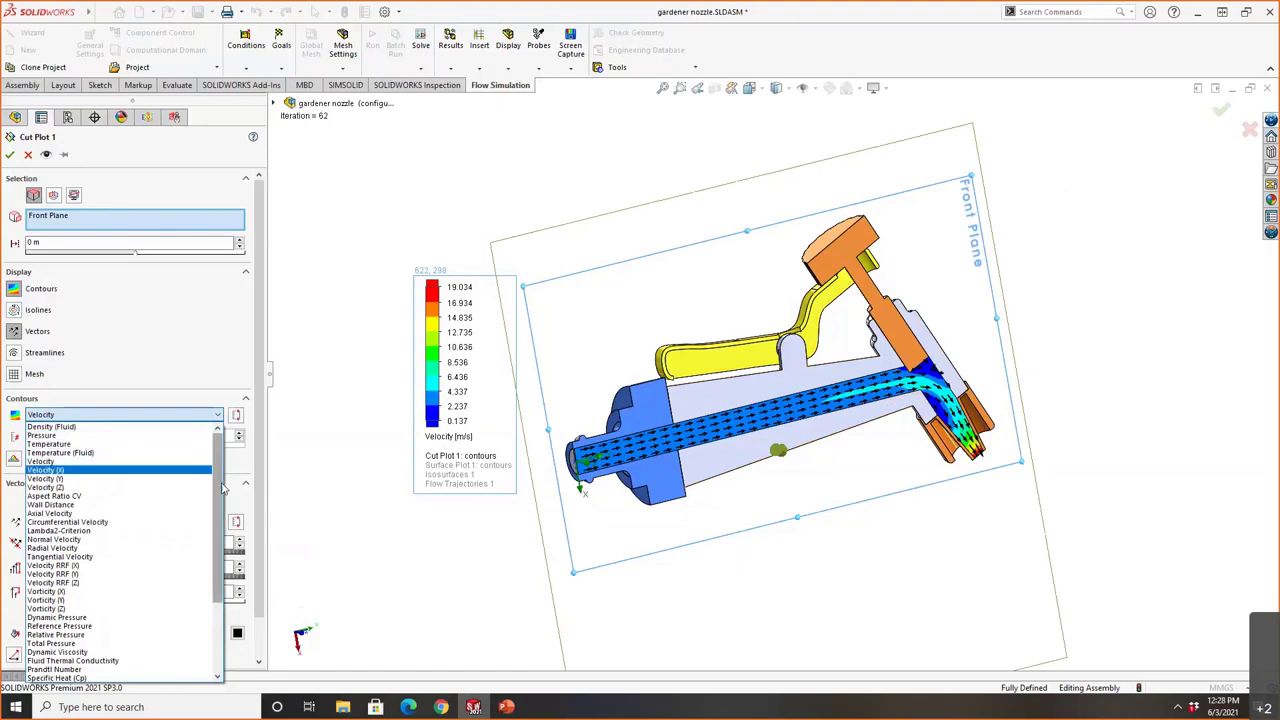
pyautogui.moveTo(220, 485); pyautogui.dragTo(220, 557)
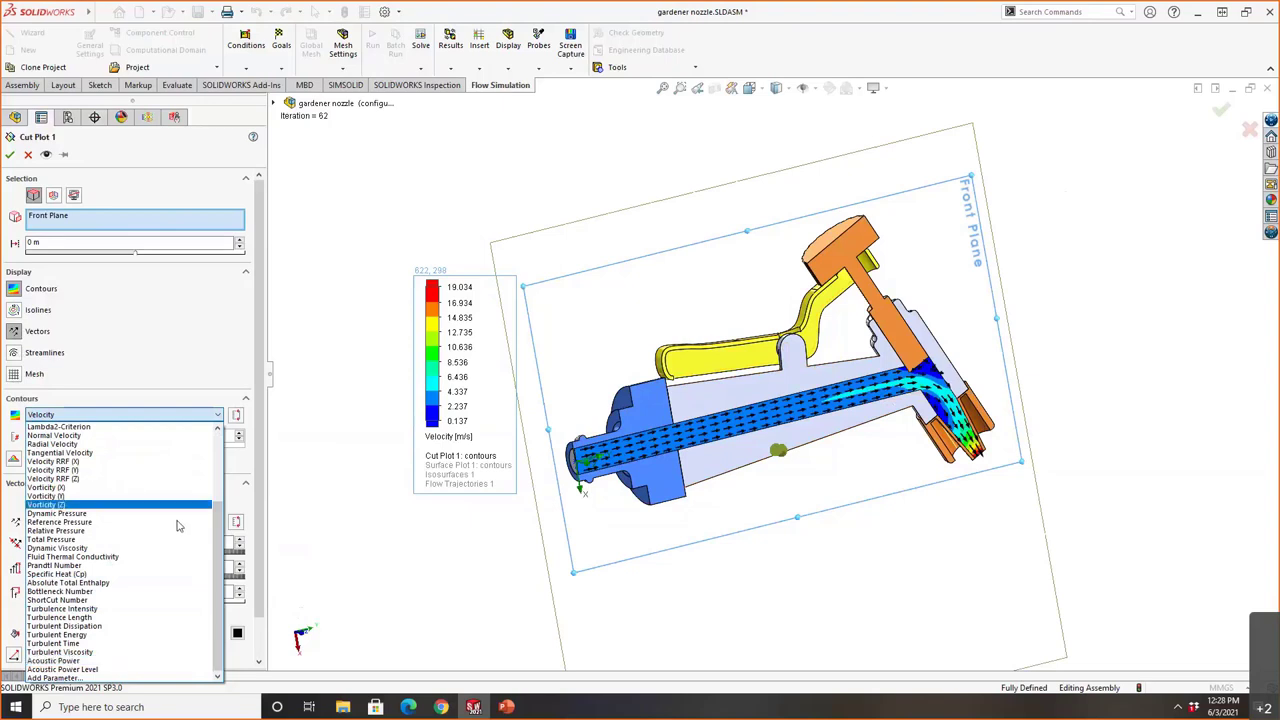
pyautogui.moveTo(218, 506); pyautogui.dragTo(237, 440)
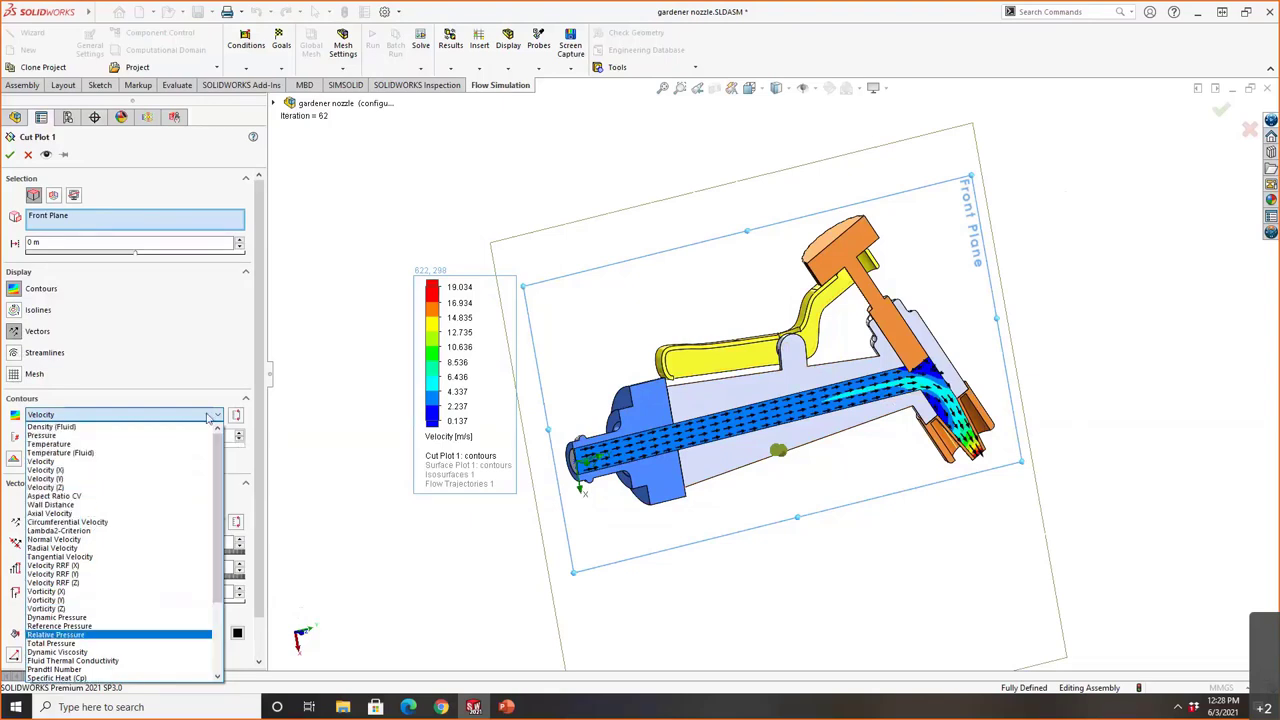
pyautogui.click(31, 157)
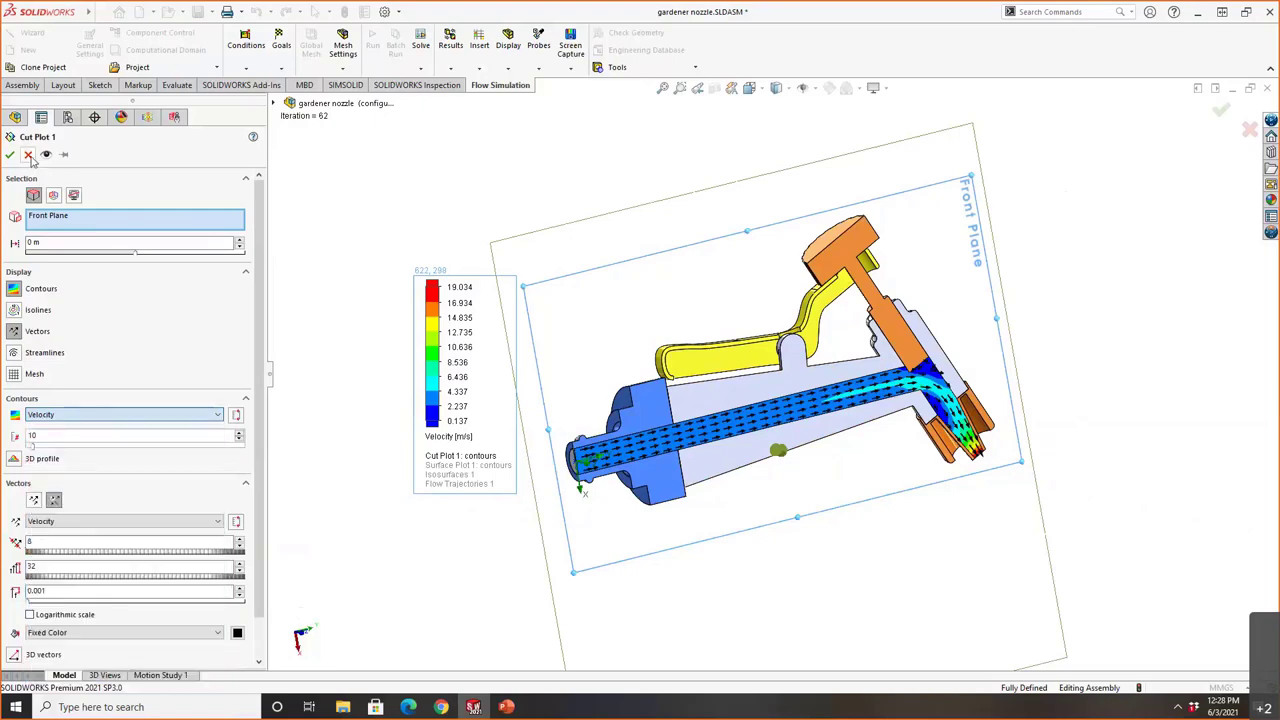
pyautogui.click(29, 157)
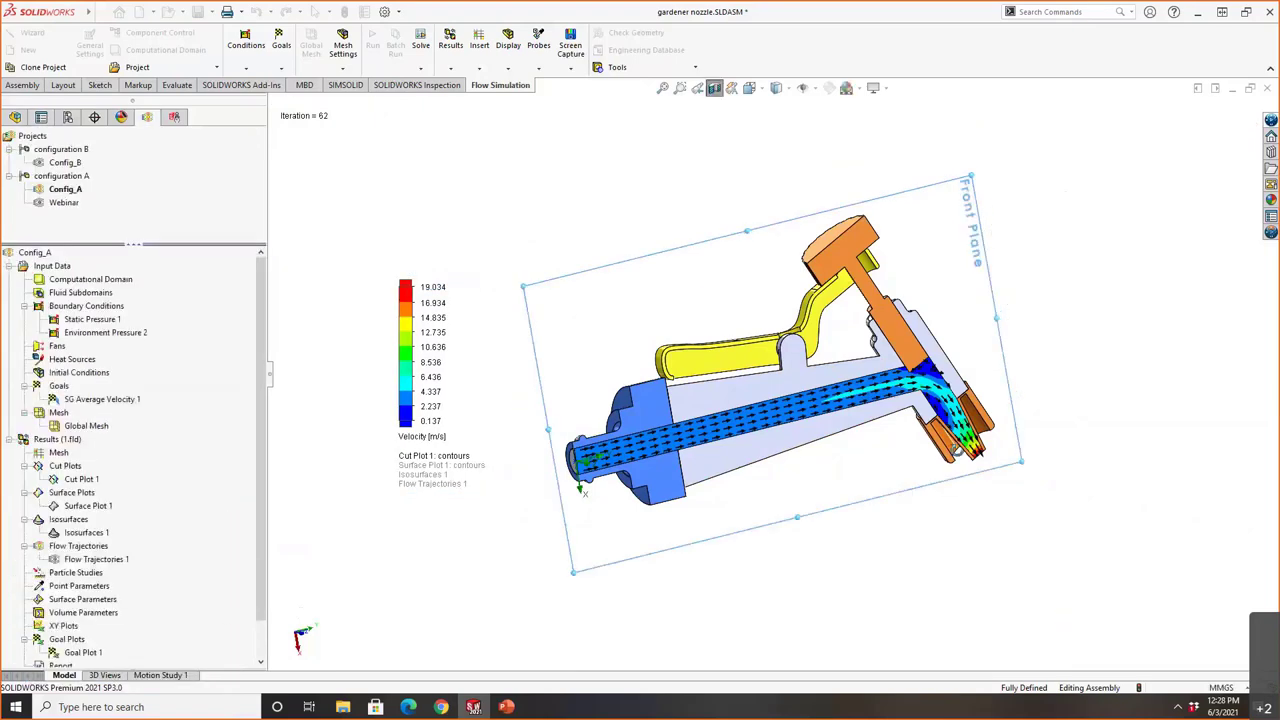
# Move the velocity color legend off the cut section into the empty space beyond the nozzle outlet.
pyautogui.moveTo(860, 380); pyautogui.dragTo(745, 250, button='middle')
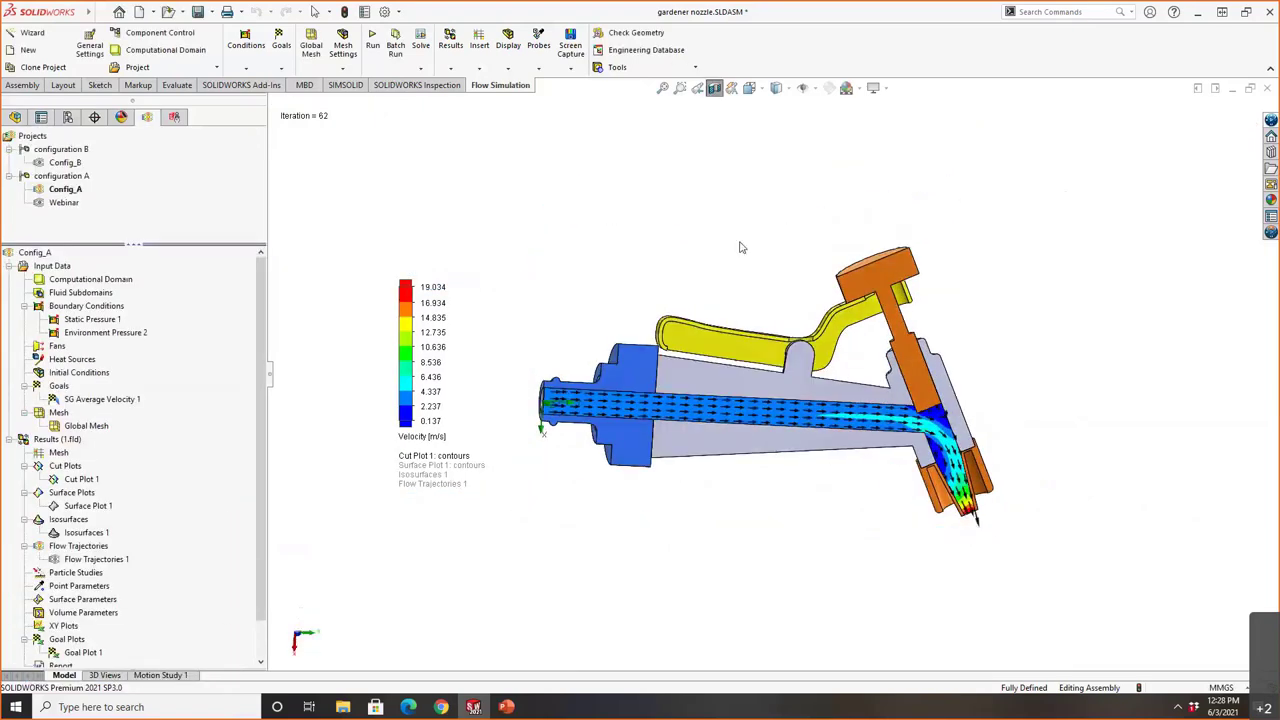
pyautogui.click(680, 88)
pyautogui.moveTo(864, 362); pyautogui.dragTo(1048, 584)
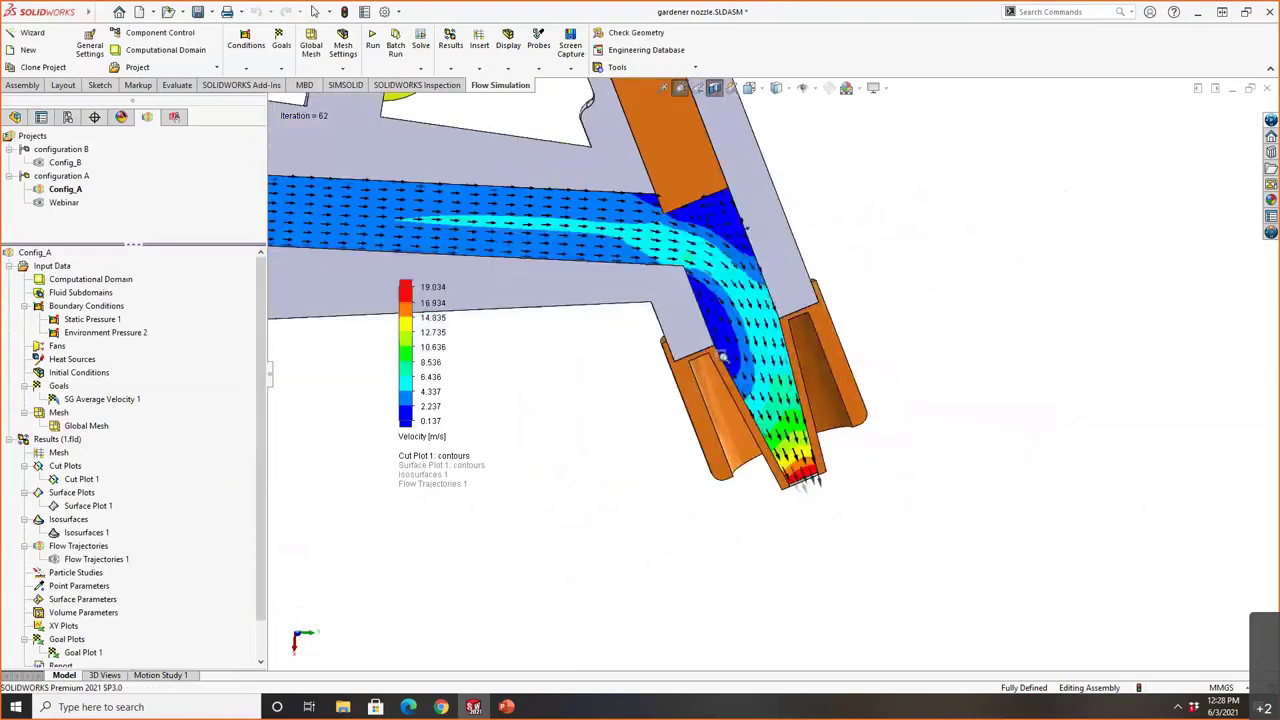
pyautogui.moveTo(600, 145); pyautogui.dragTo(1008, 565)
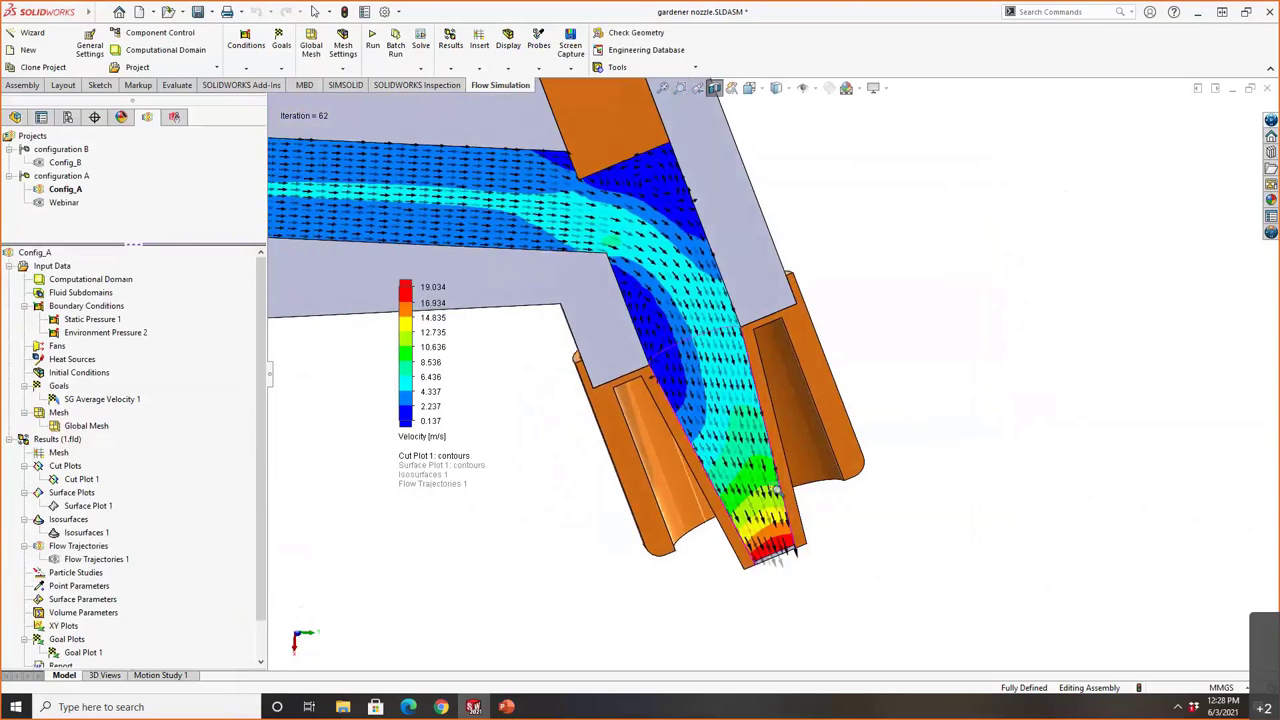
pyautogui.moveTo(440, 350); pyautogui.dragTo(1120, 251)
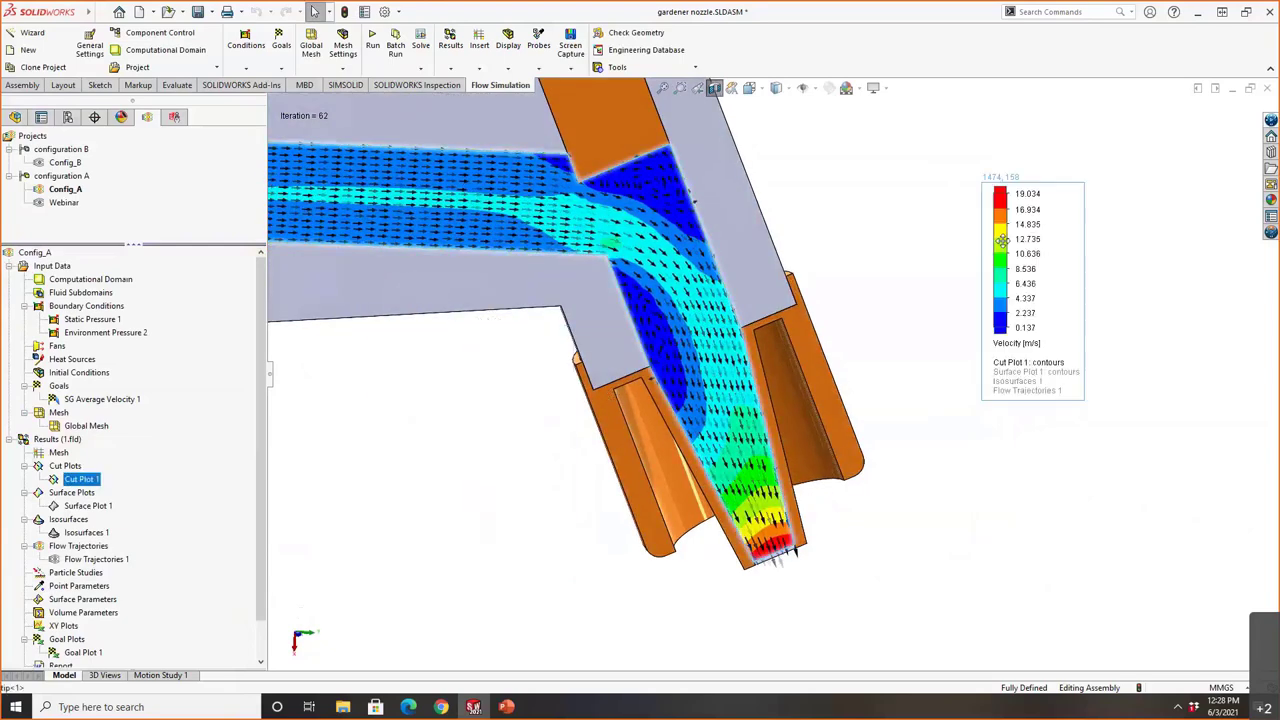
# Probe the velocity at two points in the main stream and one in the slow zone inside the bend, placing the labels beside the nozzle.
pyautogui.rightClick(62, 440)
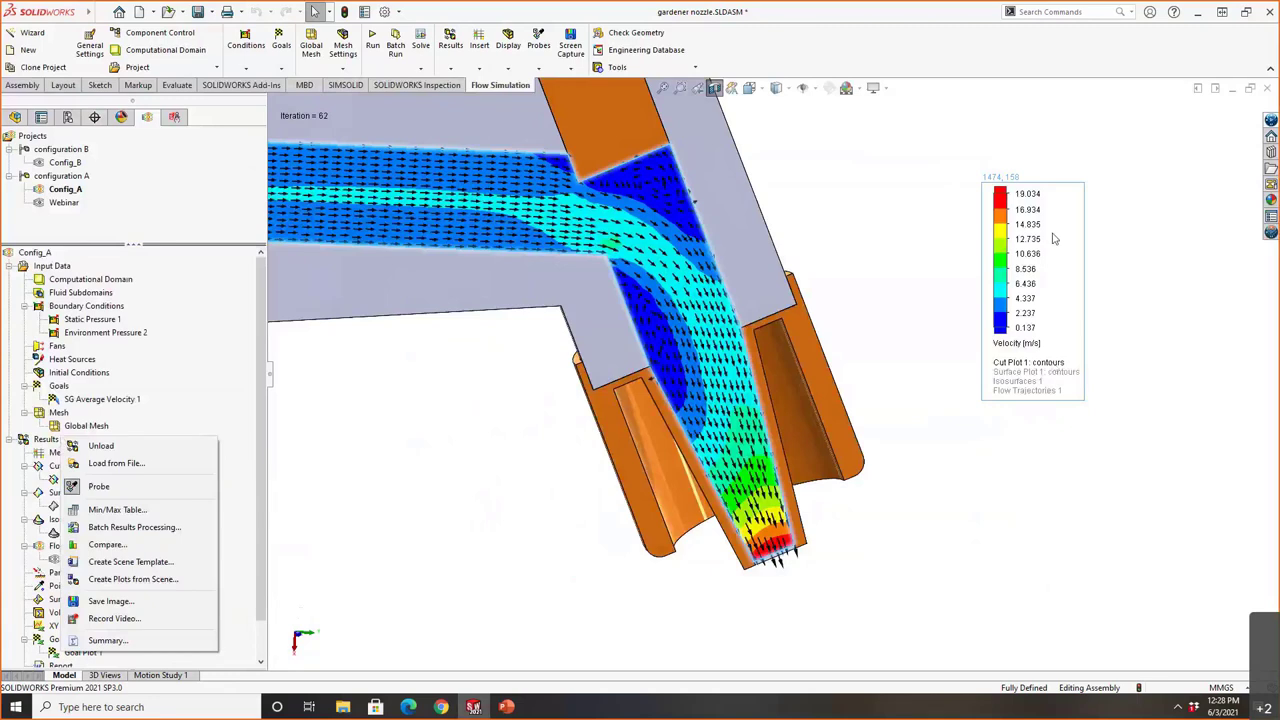
pyautogui.click(440, 476)
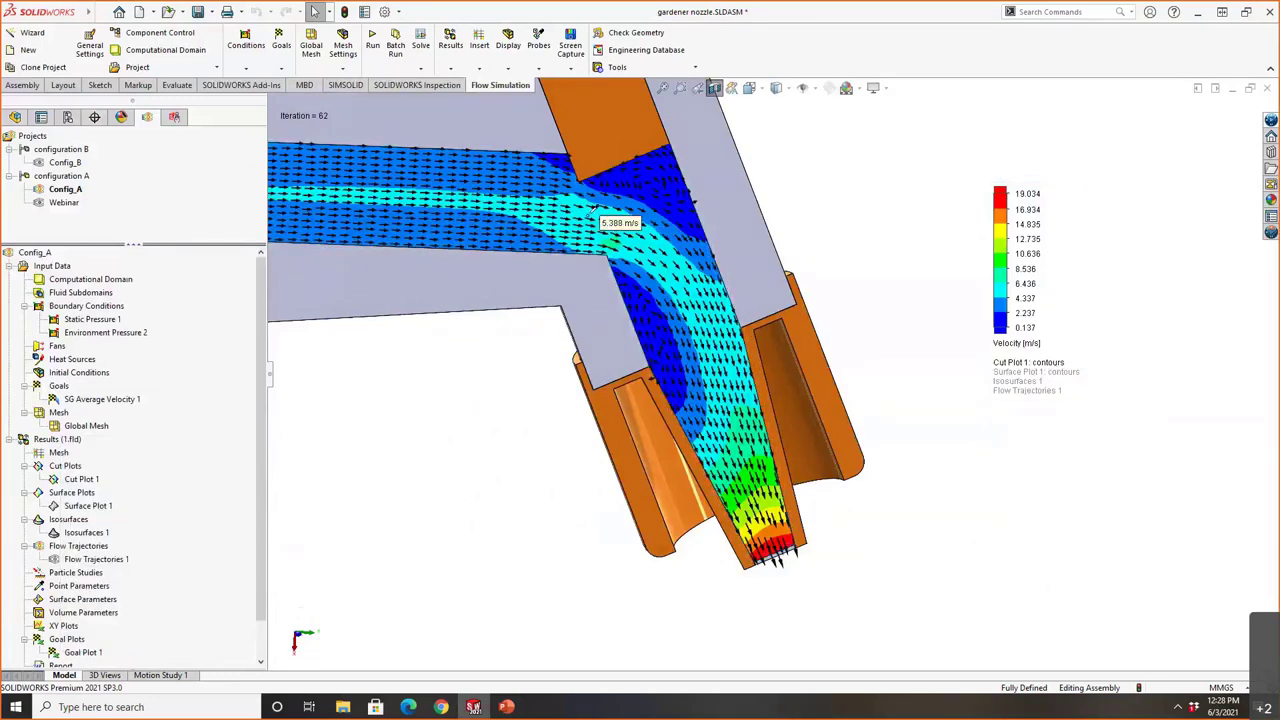
pyautogui.click(650, 238)
pyautogui.click(738, 352)
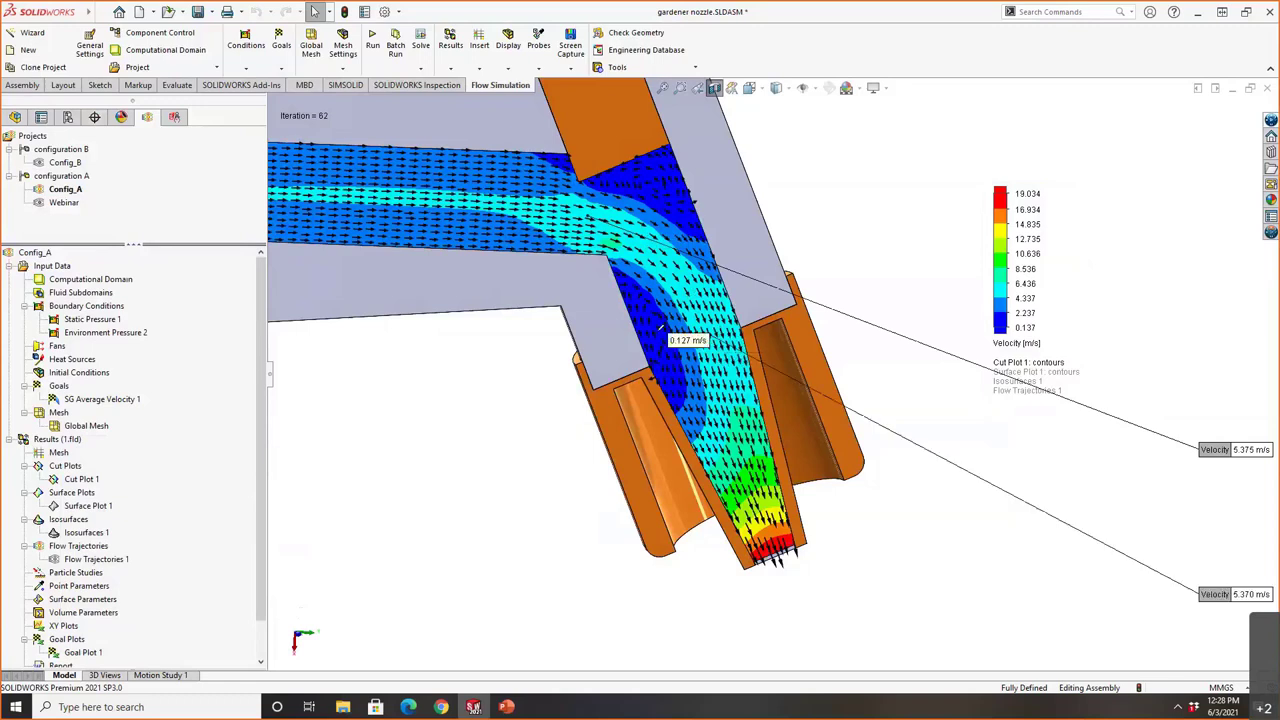
pyautogui.click(675, 338)
pyautogui.moveTo(1238, 641); pyautogui.dragTo(921, 570)
pyautogui.moveTo(1245, 597); pyautogui.dragTo(927, 385)
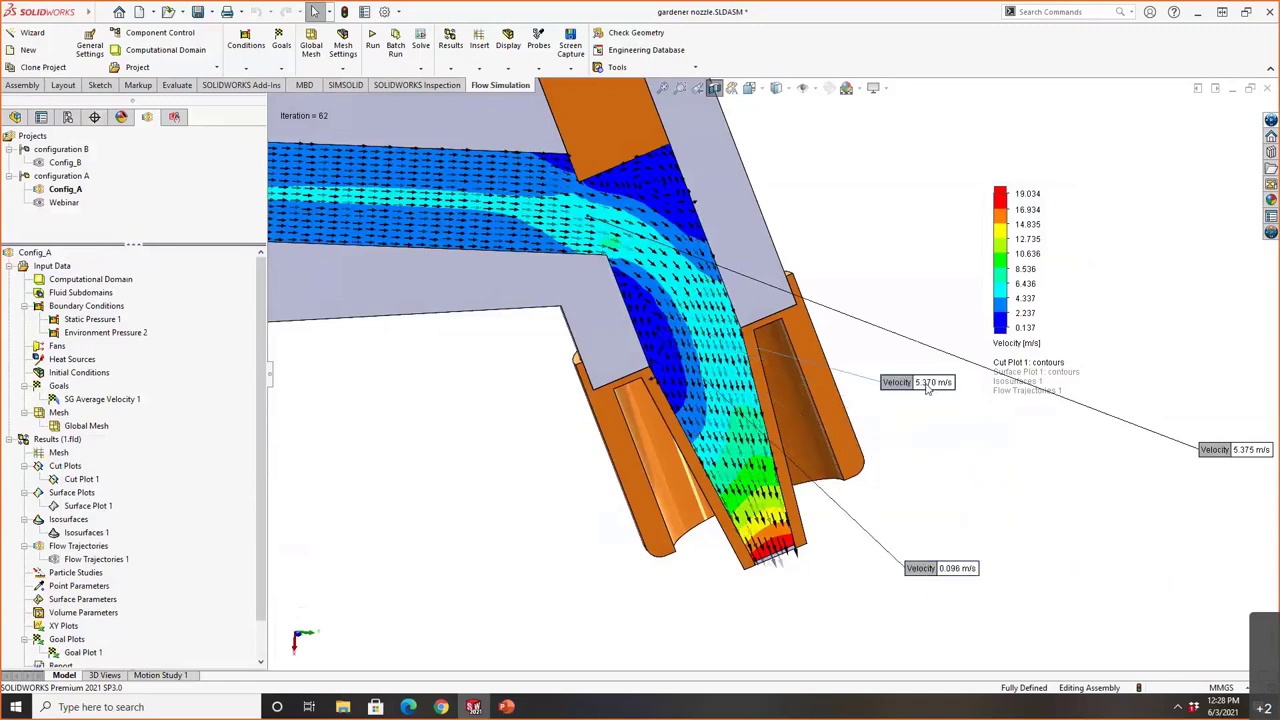
pyautogui.moveTo(1214, 456); pyautogui.dragTo(869, 211)
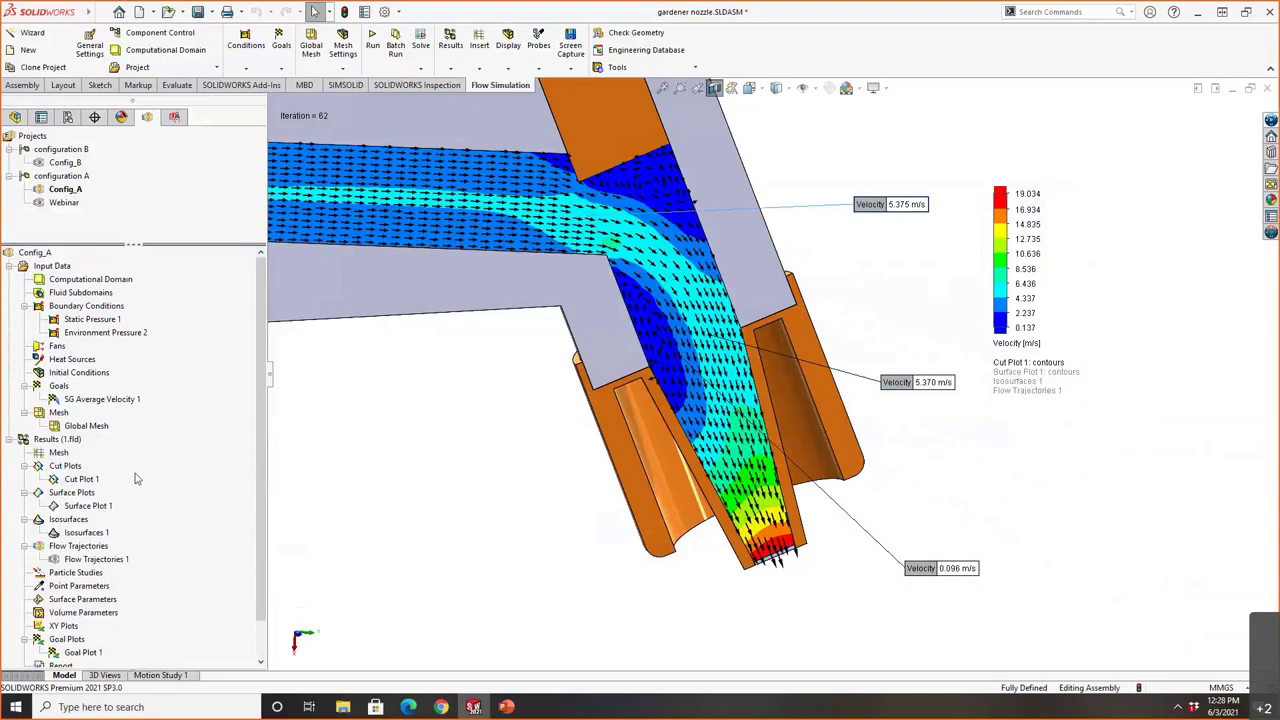
# Delete all velocity probes from the results.
pyautogui.rightClick(74, 482)
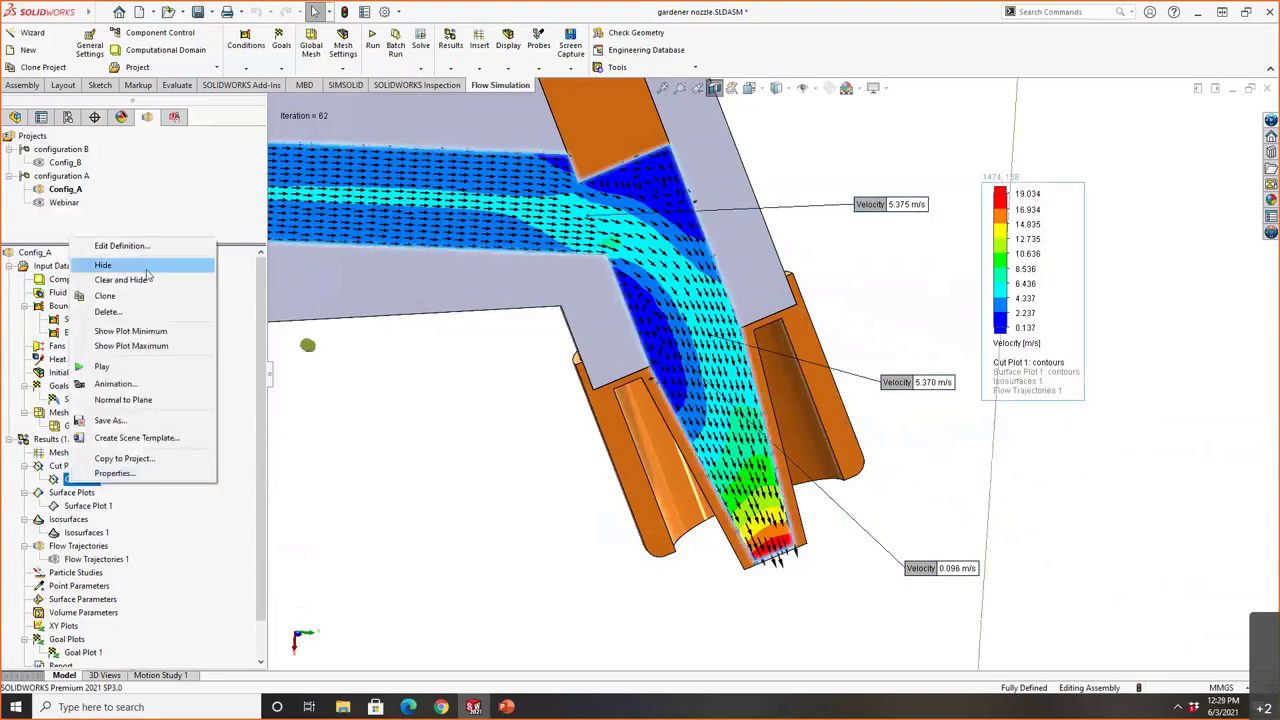
pyautogui.press('Escape')
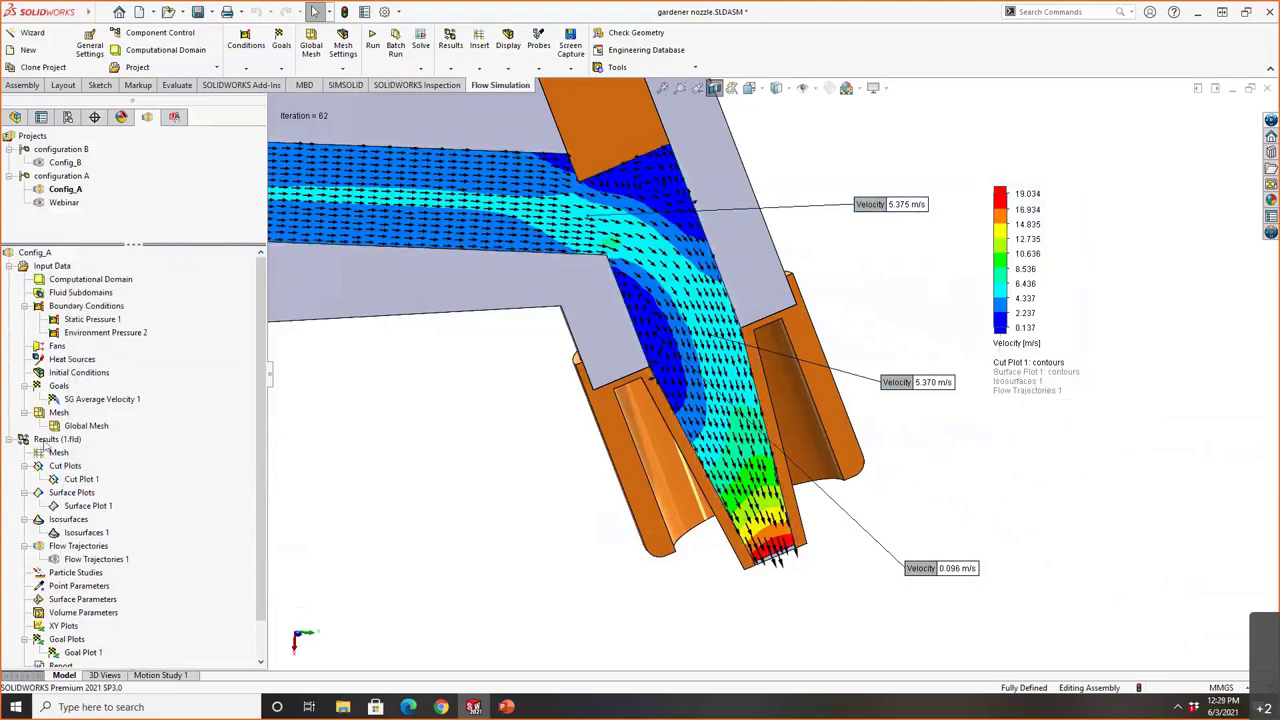
pyautogui.rightClick(46, 440)
pyautogui.click(100, 530)
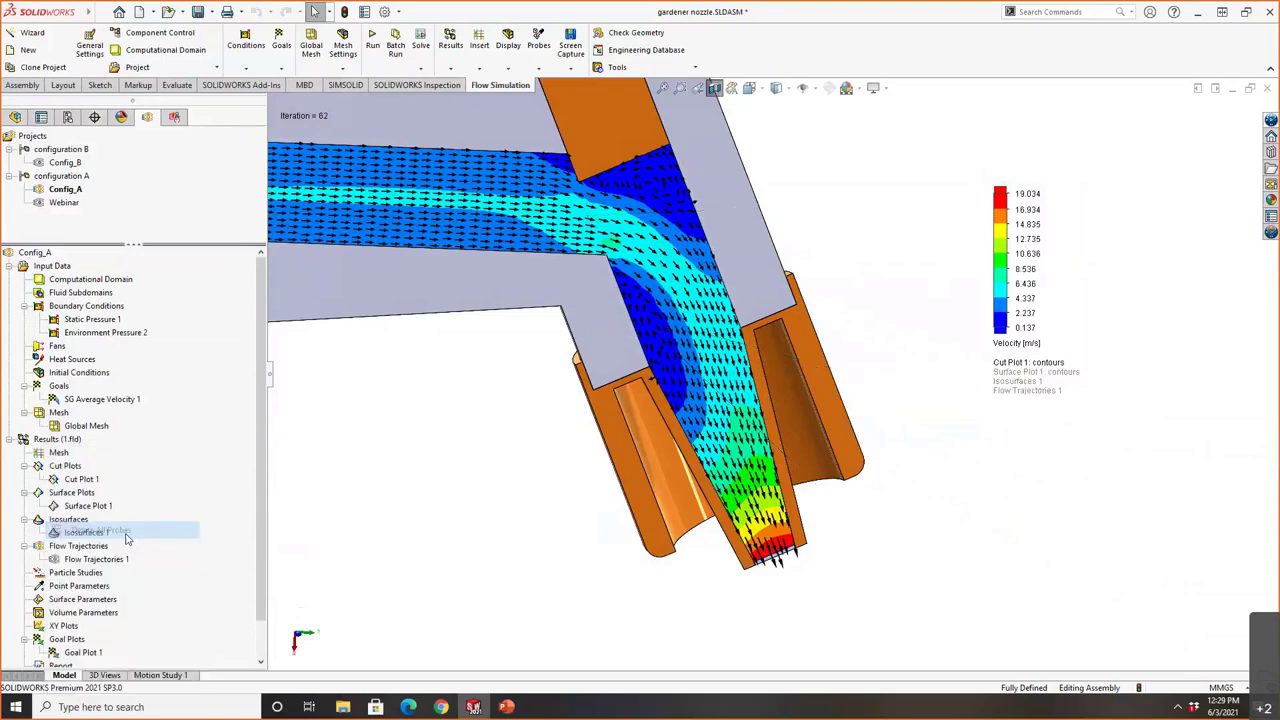
# Show the plot maximum of Cut Plot 1 and place its label beside the nozzle outlet.
pyautogui.rightClick(86, 479)
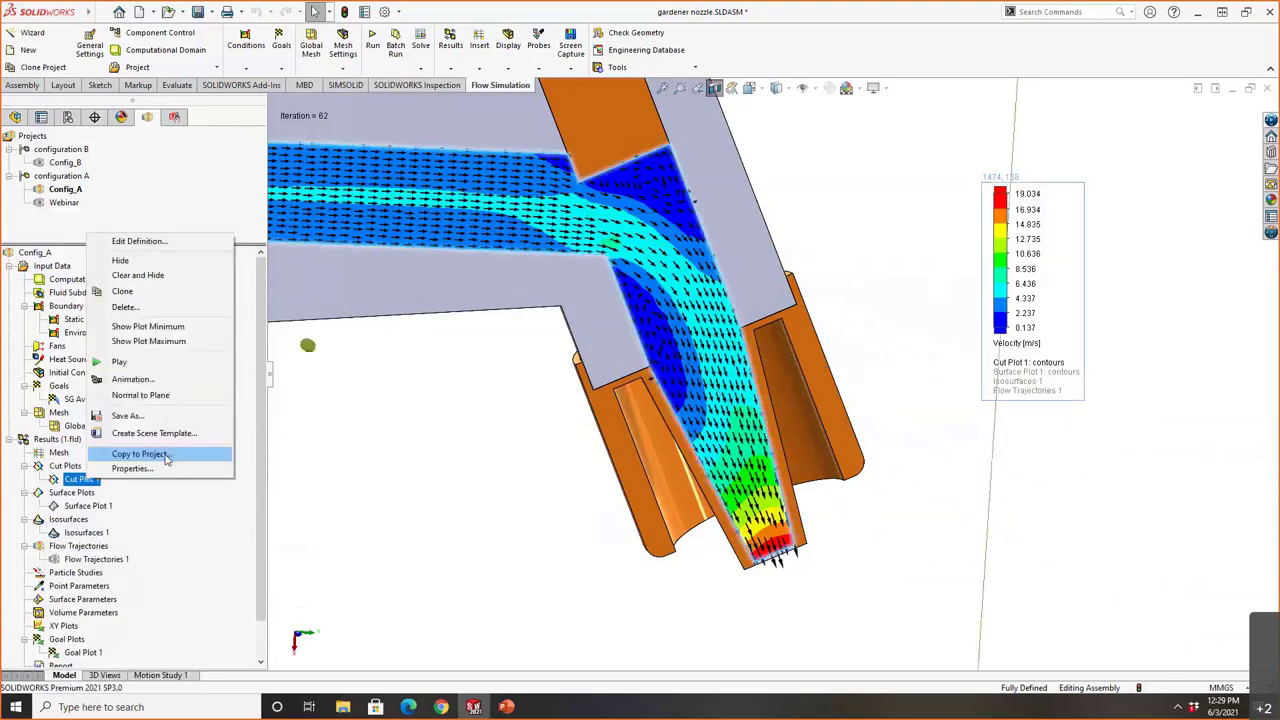
pyautogui.click(168, 341)
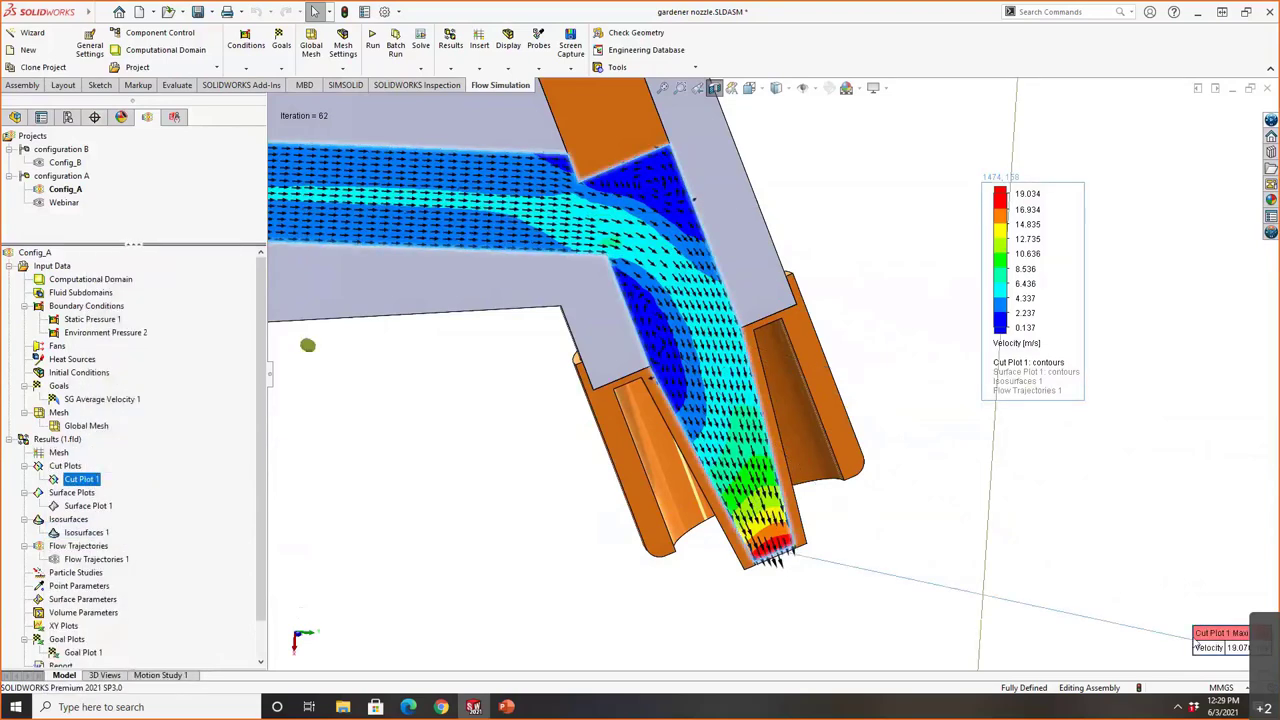
pyautogui.moveTo(1200, 650); pyautogui.dragTo(921, 545)
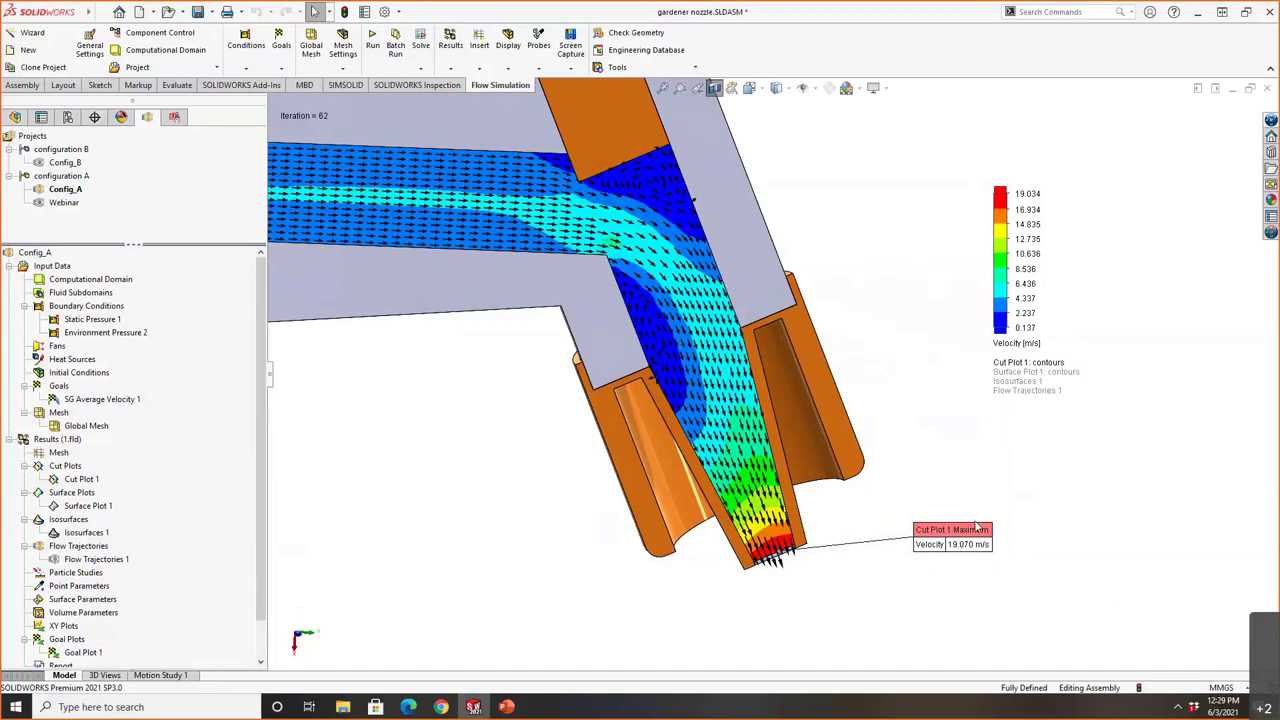
pyautogui.moveTo(976, 528); pyautogui.dragTo(974, 476)
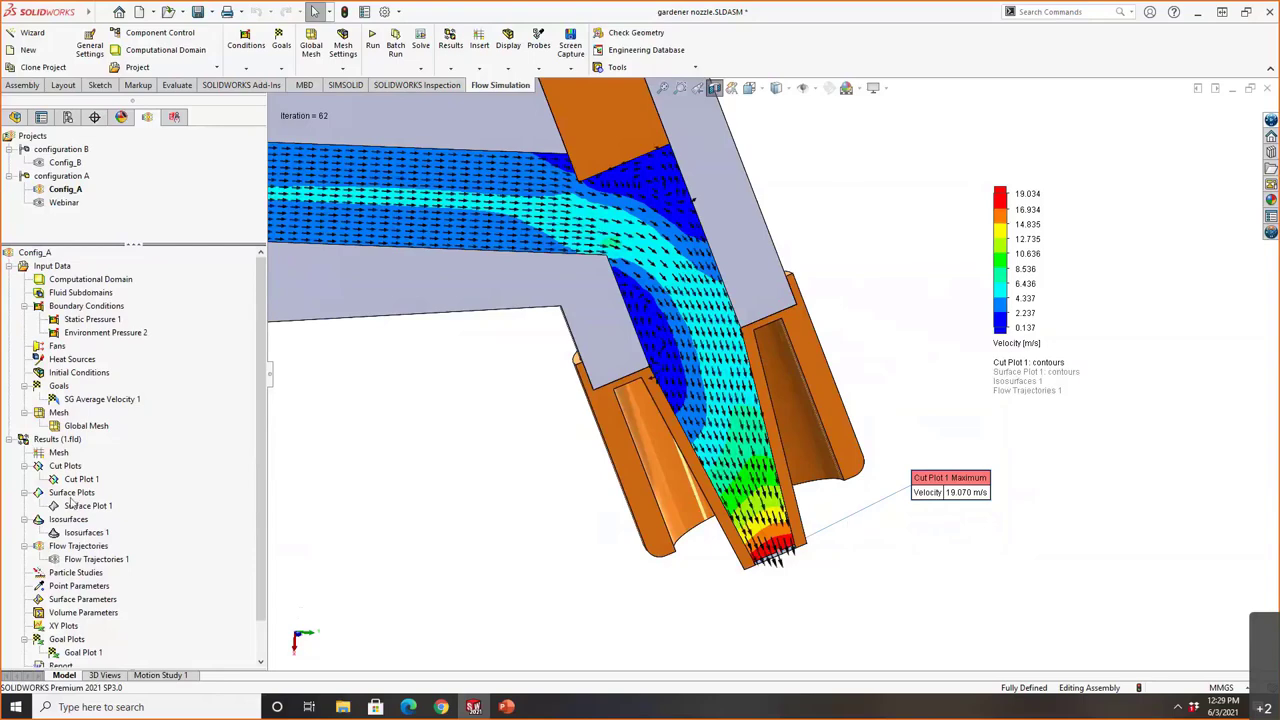
# Hide Cut Plot 1.
pyautogui.rightClick(95, 479)
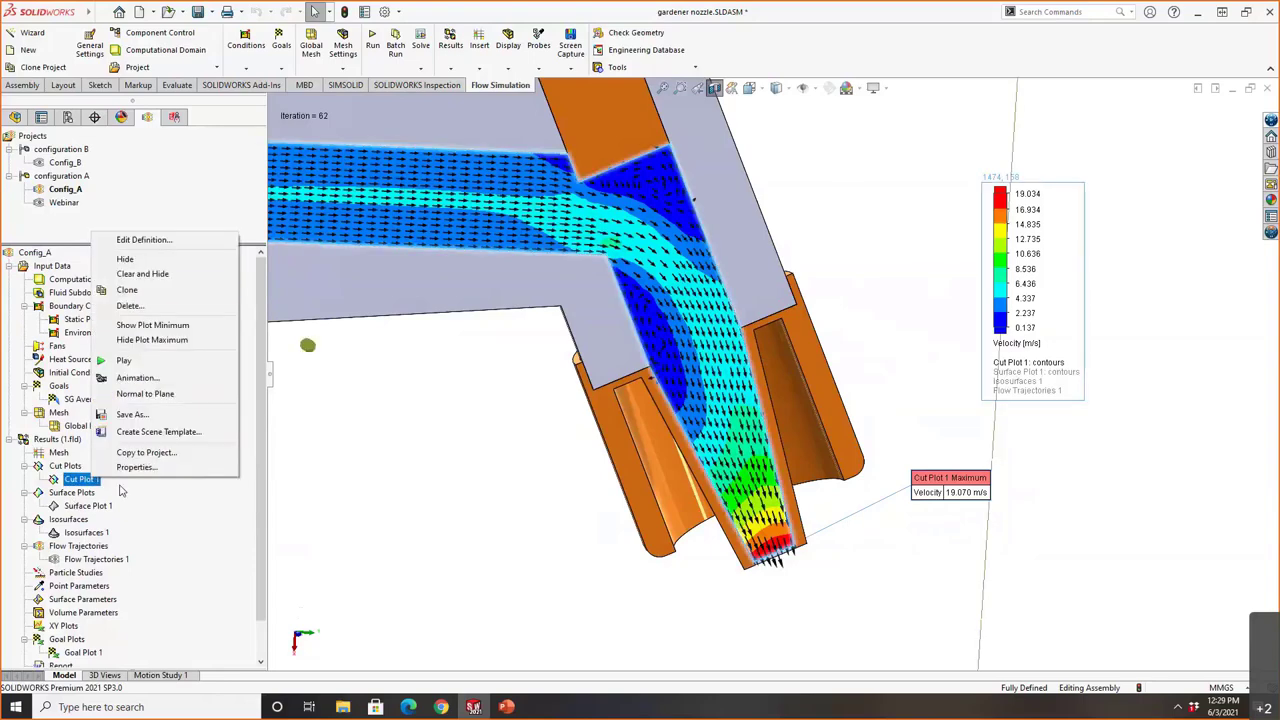
pyautogui.click(156, 263)
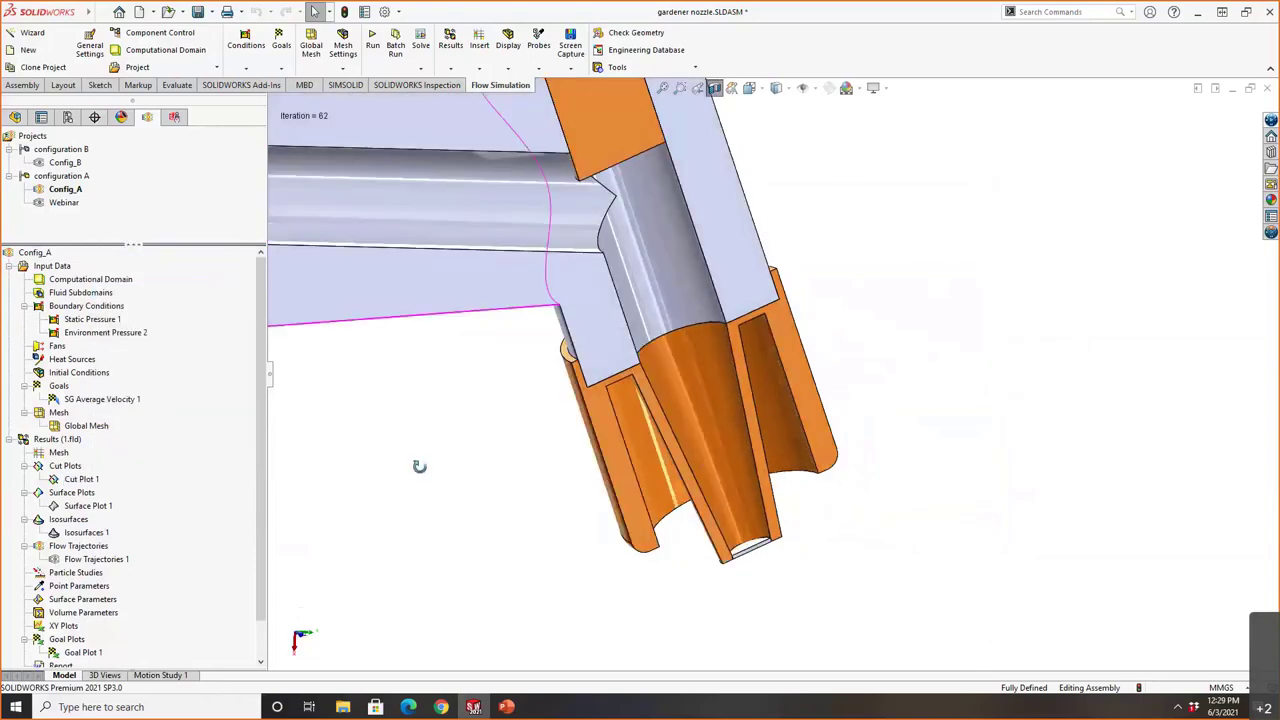
# Show Surface Plot 1 on the nozzle outlet face.
pyautogui.moveTo(419, 466); pyautogui.dragTo(378, 486, button='middle')
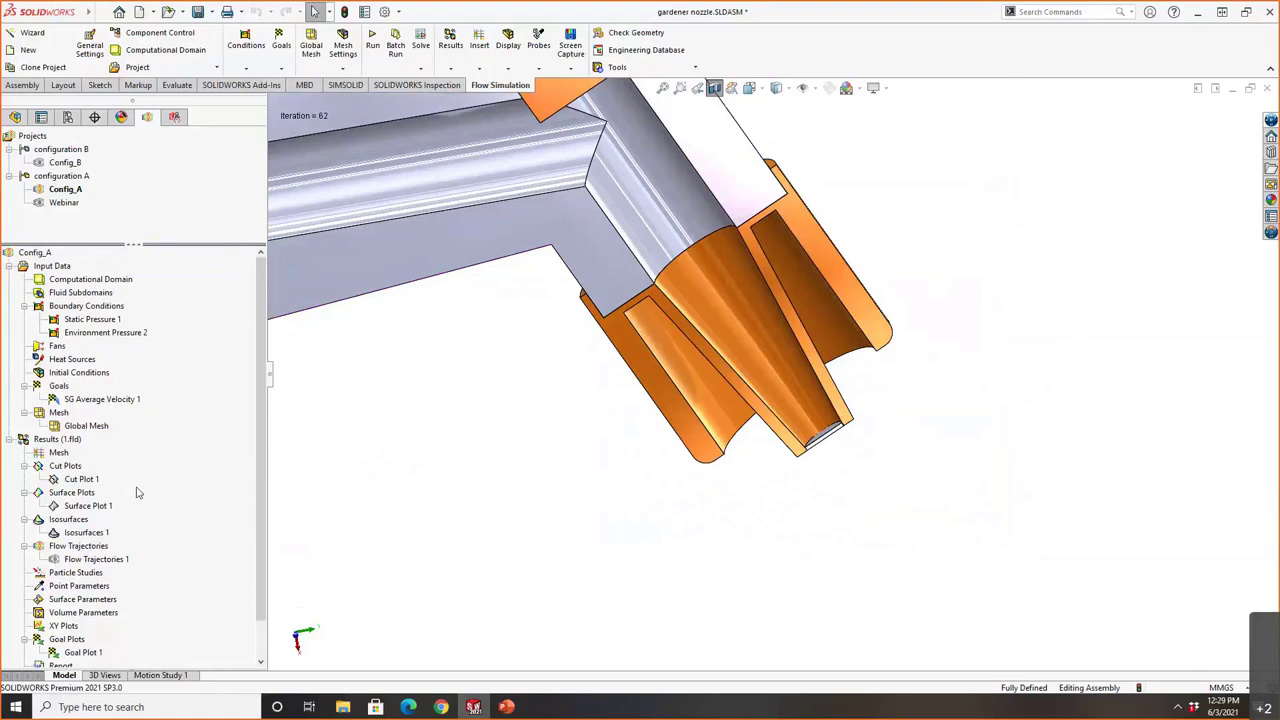
pyautogui.rightClick(112, 507)
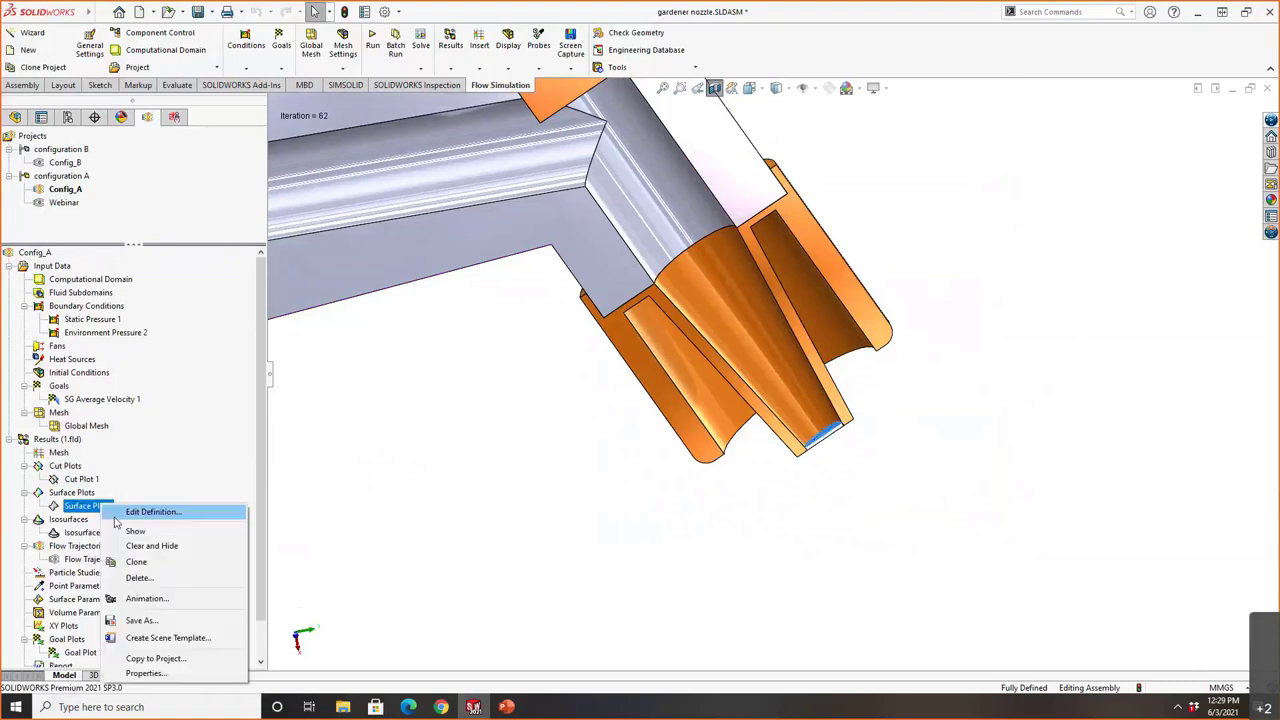
pyautogui.click(135, 530)
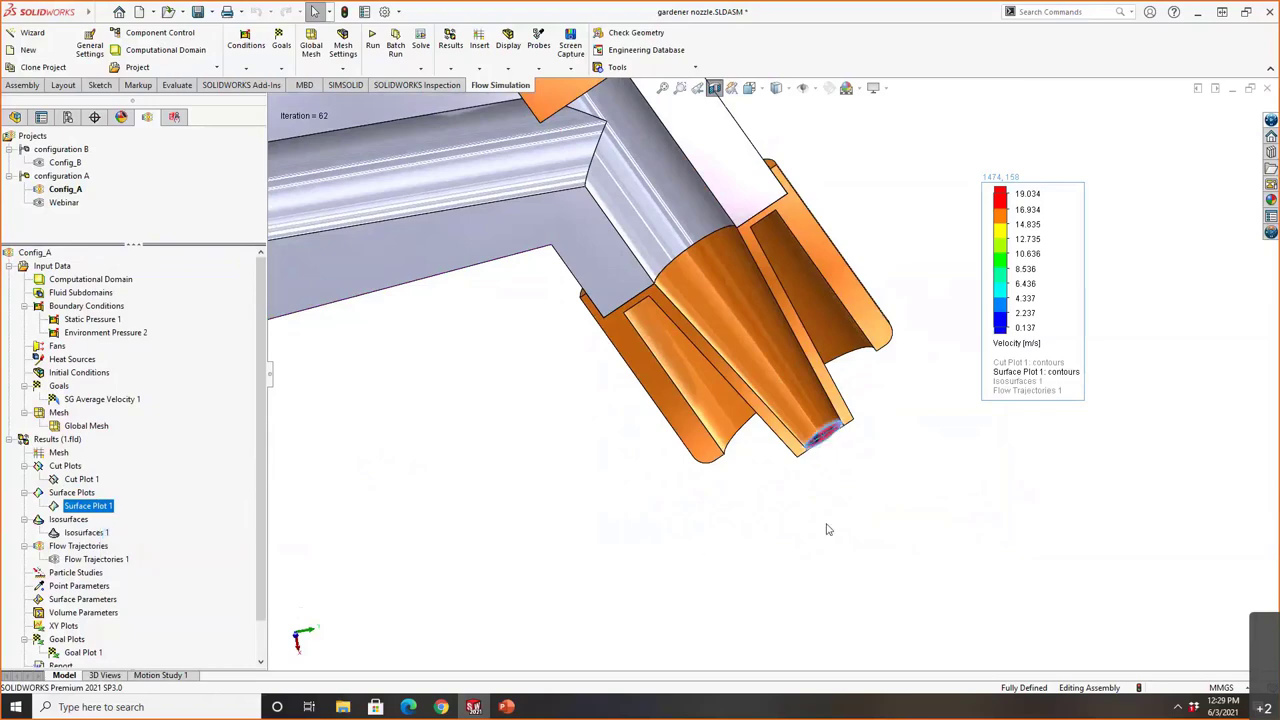
pyautogui.moveTo(827, 530); pyautogui.dragTo(846, 611, button='middle')
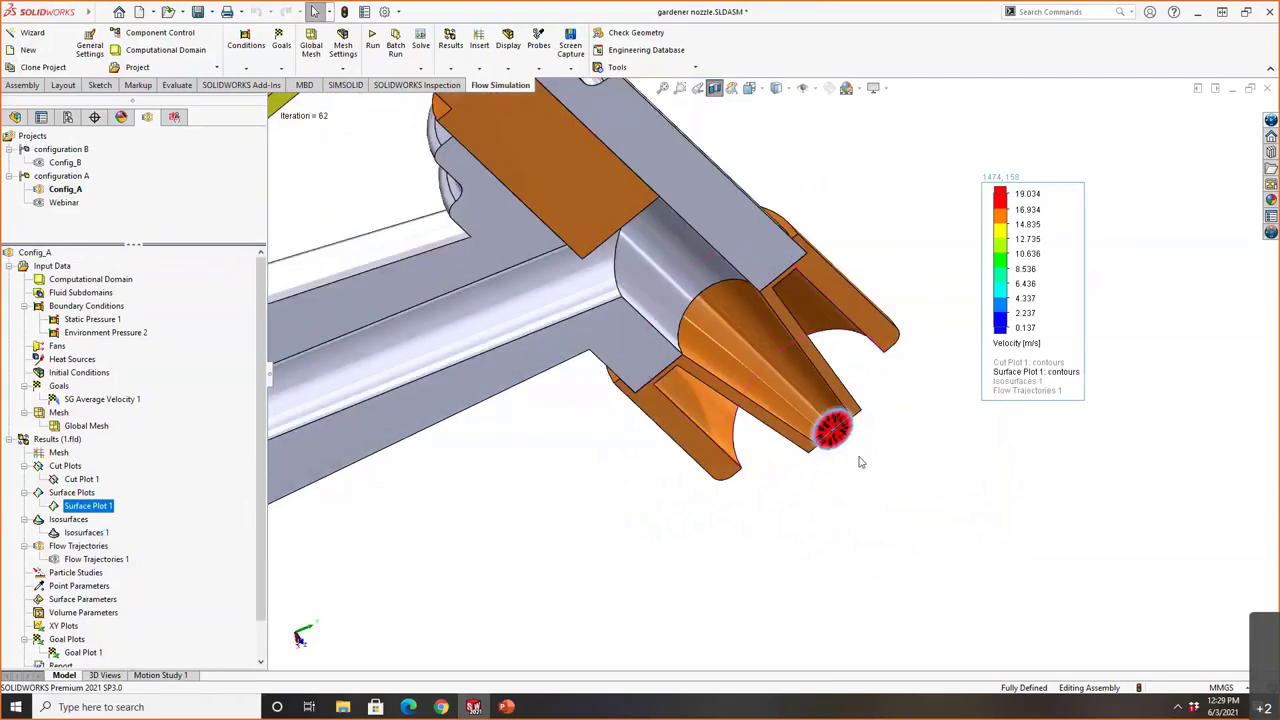
# Set the minimum of Surface Plot 1's velocity legend to 18 m/s.
pyautogui.click(1027, 328)
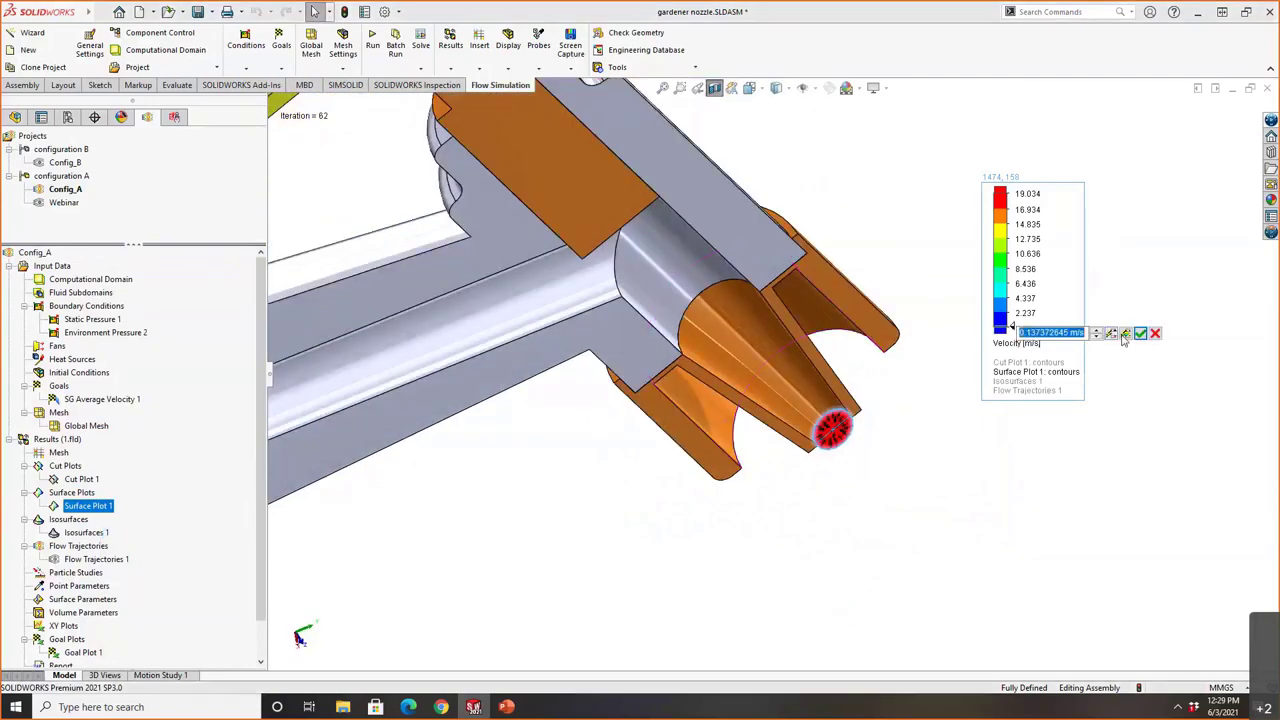
pyautogui.click(1123, 338)
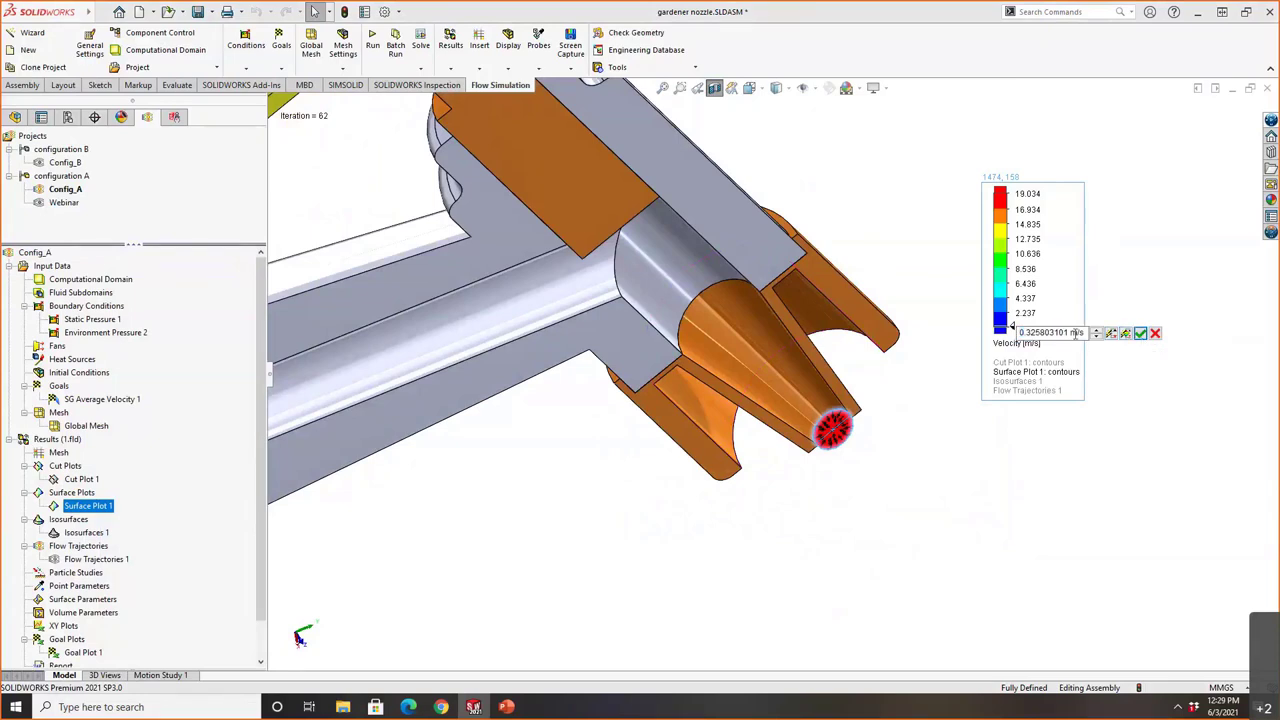
pyautogui.doubleClick(1050, 333)
pyautogui.write('18')
pyautogui.press('Return')
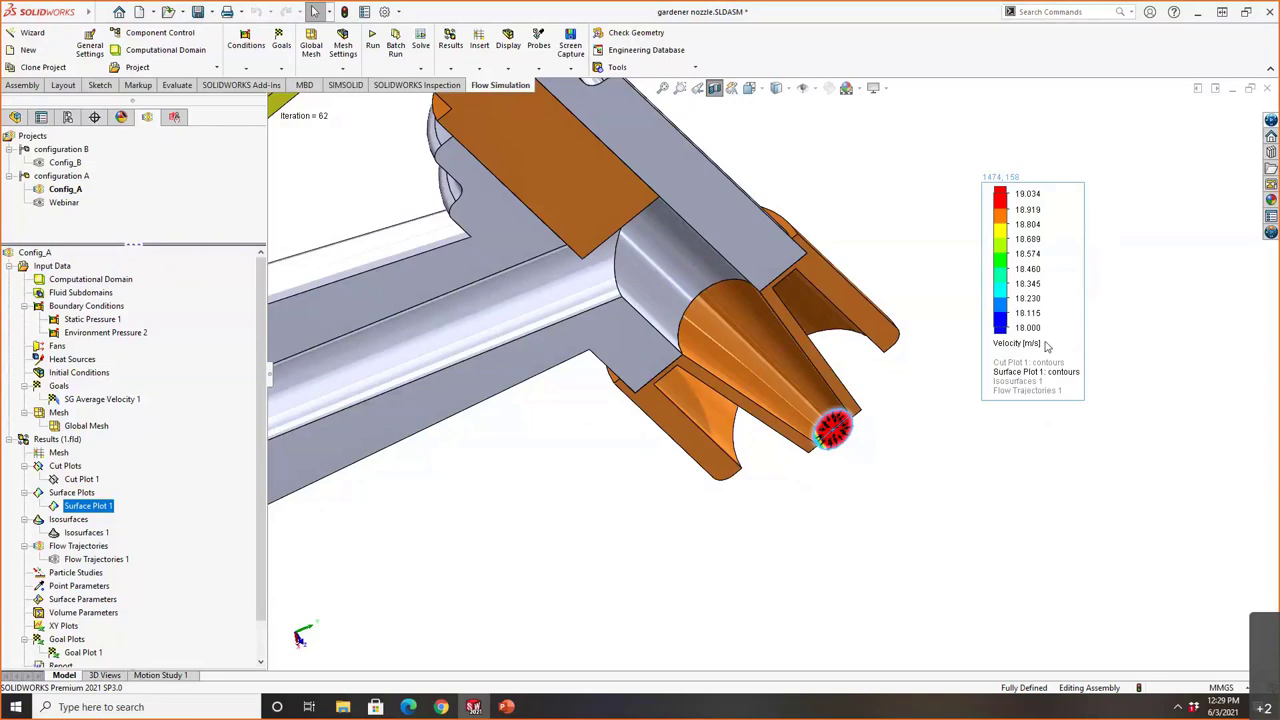
# Reset the velocity legend's minimum and maximum to Surface Plot 1's plot minimum and maximum, and examine the outlet contours up close.
pyautogui.click(1030, 328)
pyautogui.click(1124, 334)
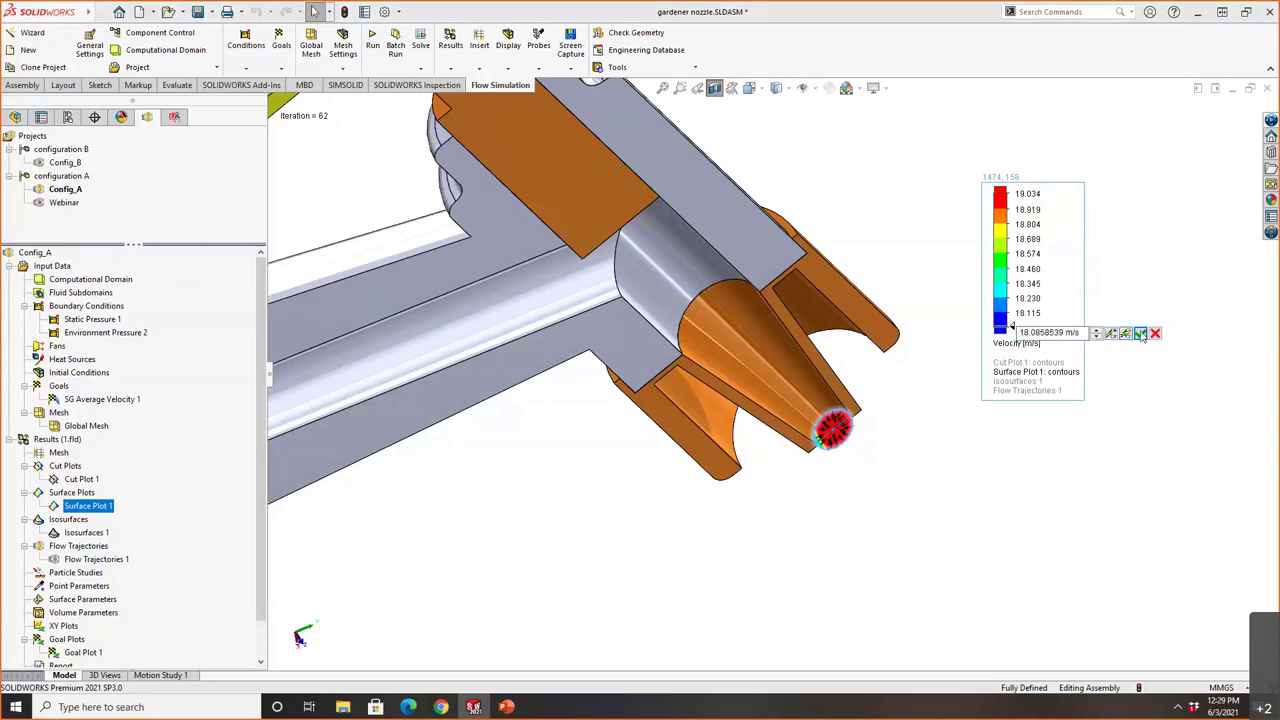
pyautogui.click(1140, 333)
pyautogui.click(1045, 195)
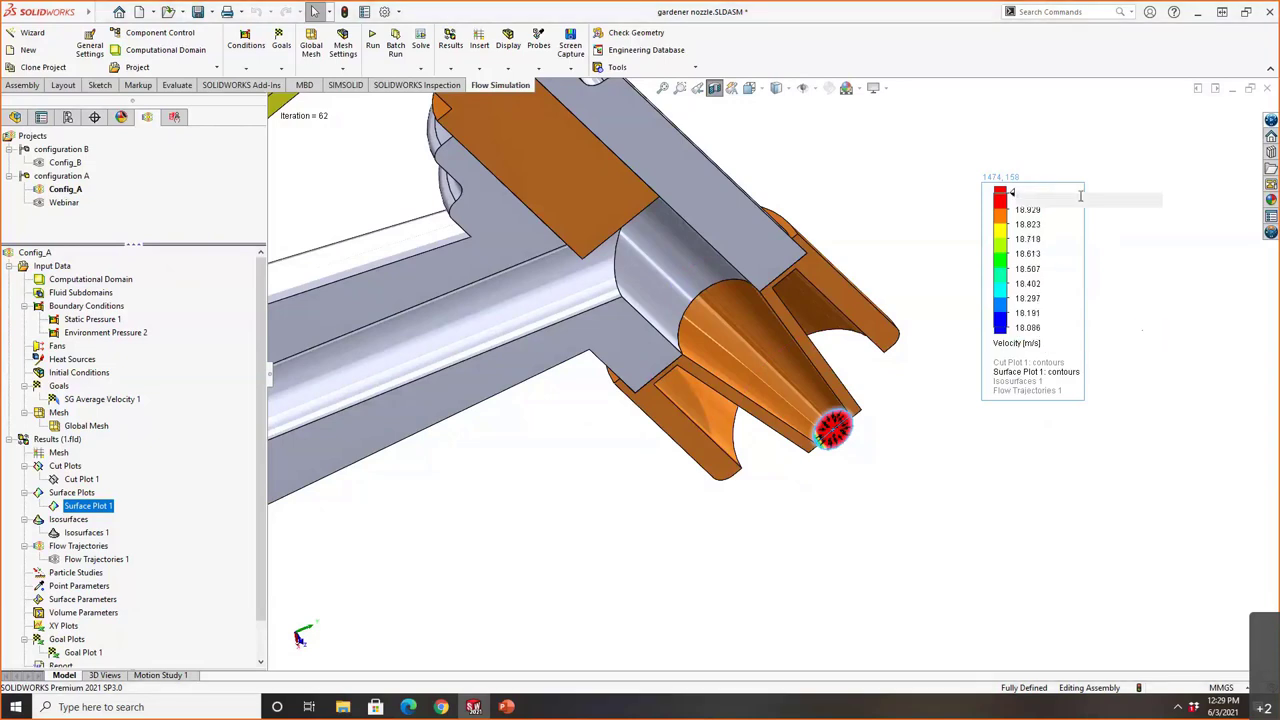
pyautogui.click(1125, 200)
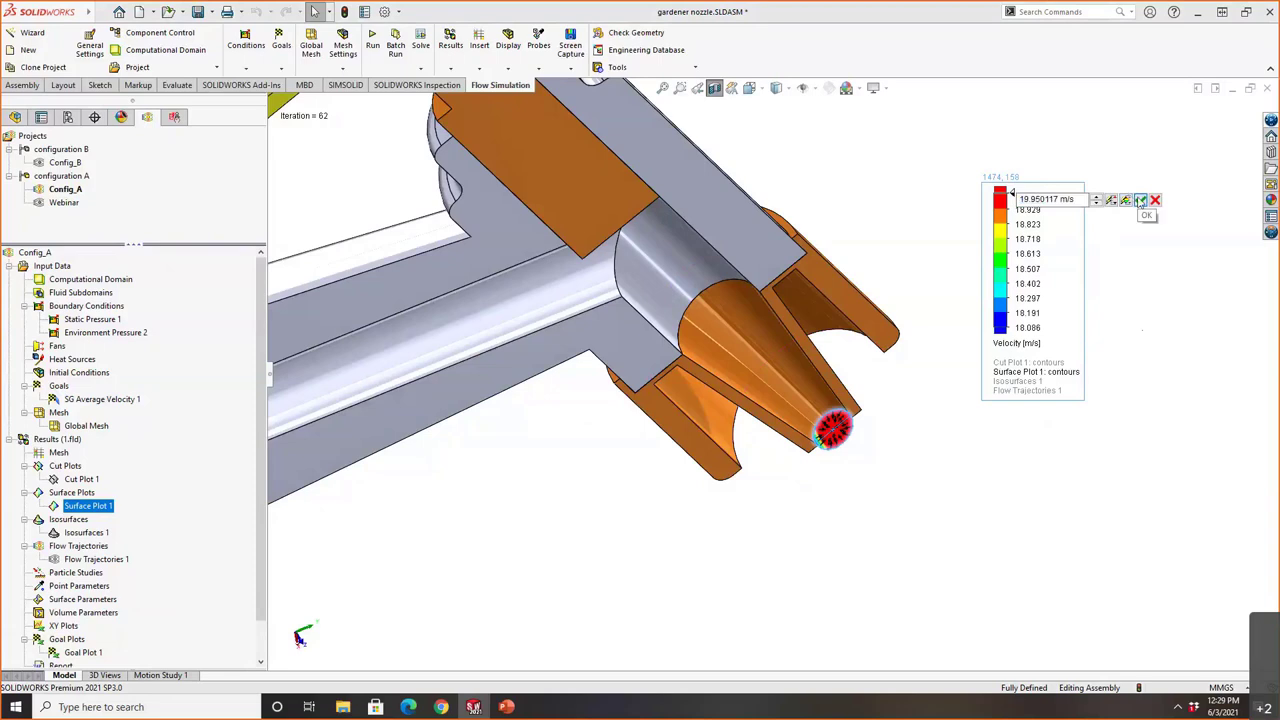
pyautogui.click(1140, 200)
pyautogui.scroll(1, 908, 463)
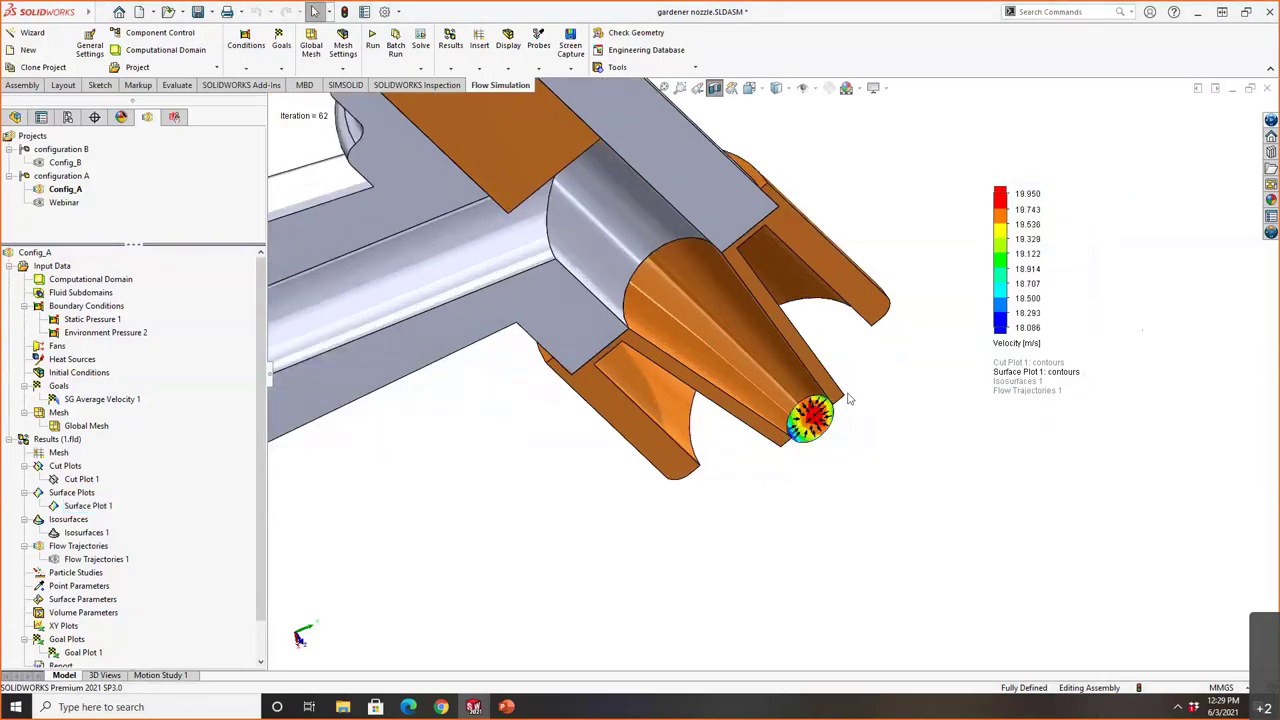
pyautogui.click(663, 88)
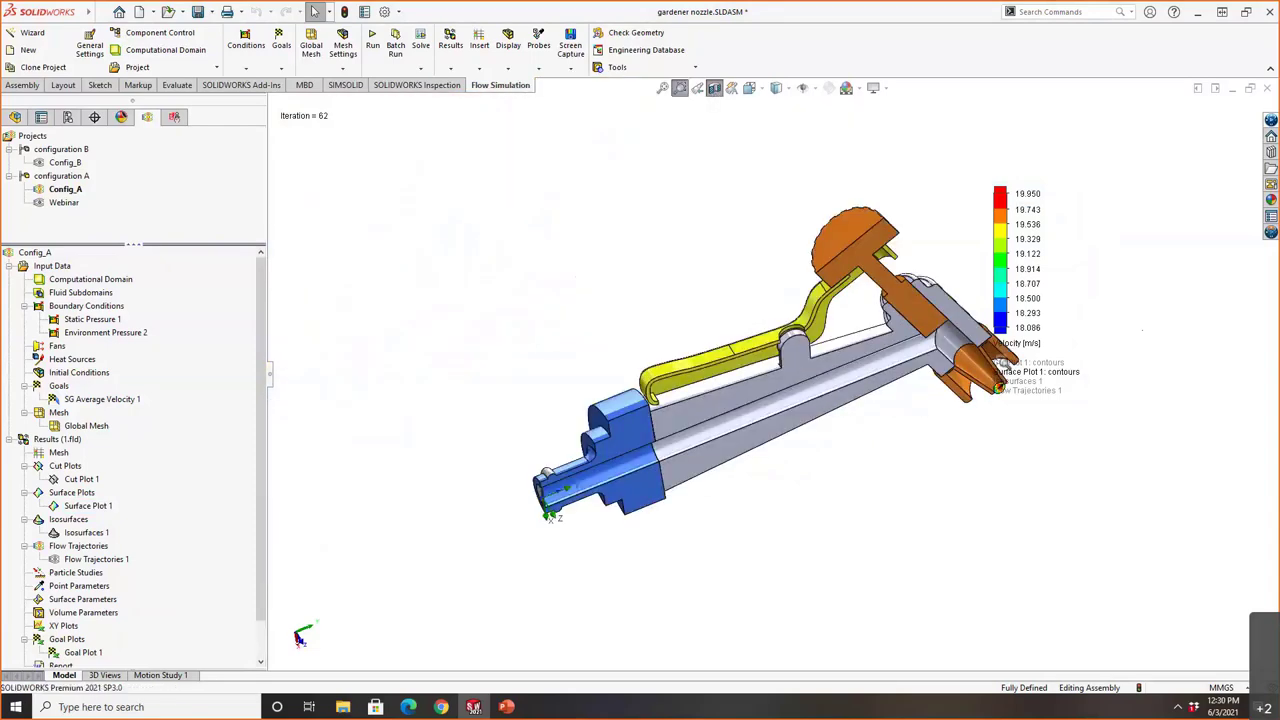
pyautogui.moveTo(980, 366); pyautogui.dragTo(1060, 462)
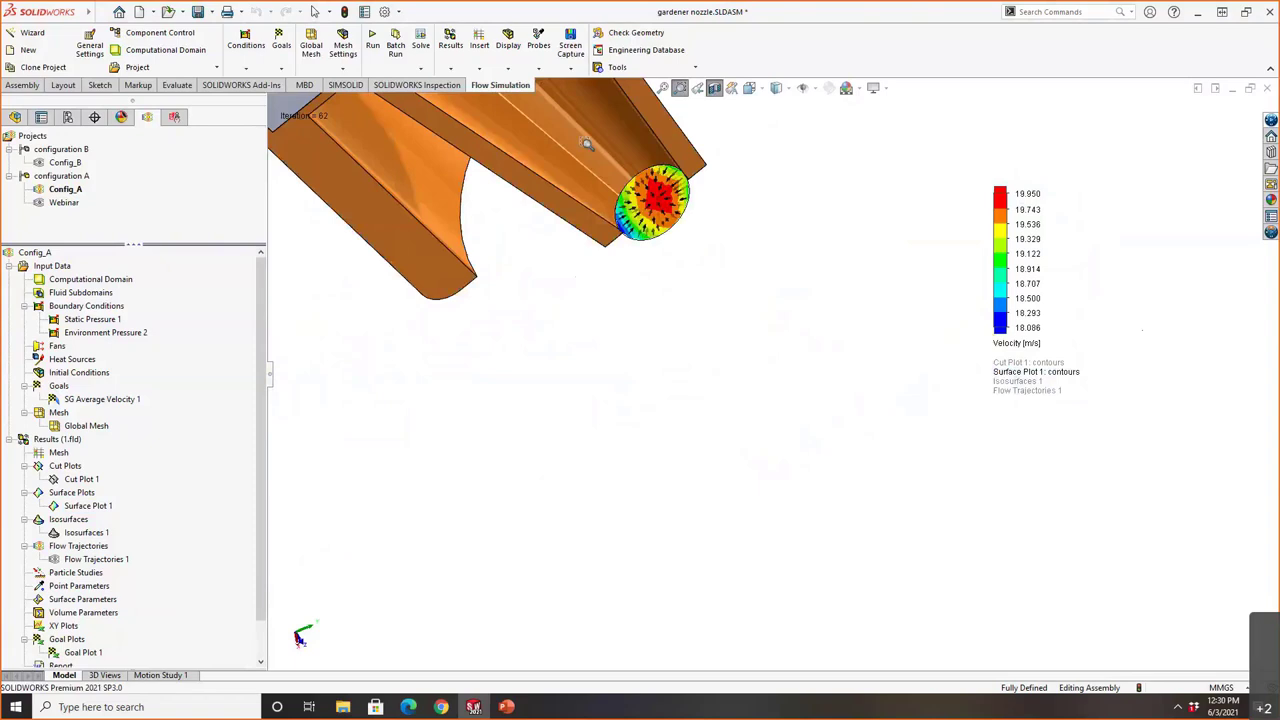
pyautogui.moveTo(588, 145); pyautogui.dragTo(815, 344)
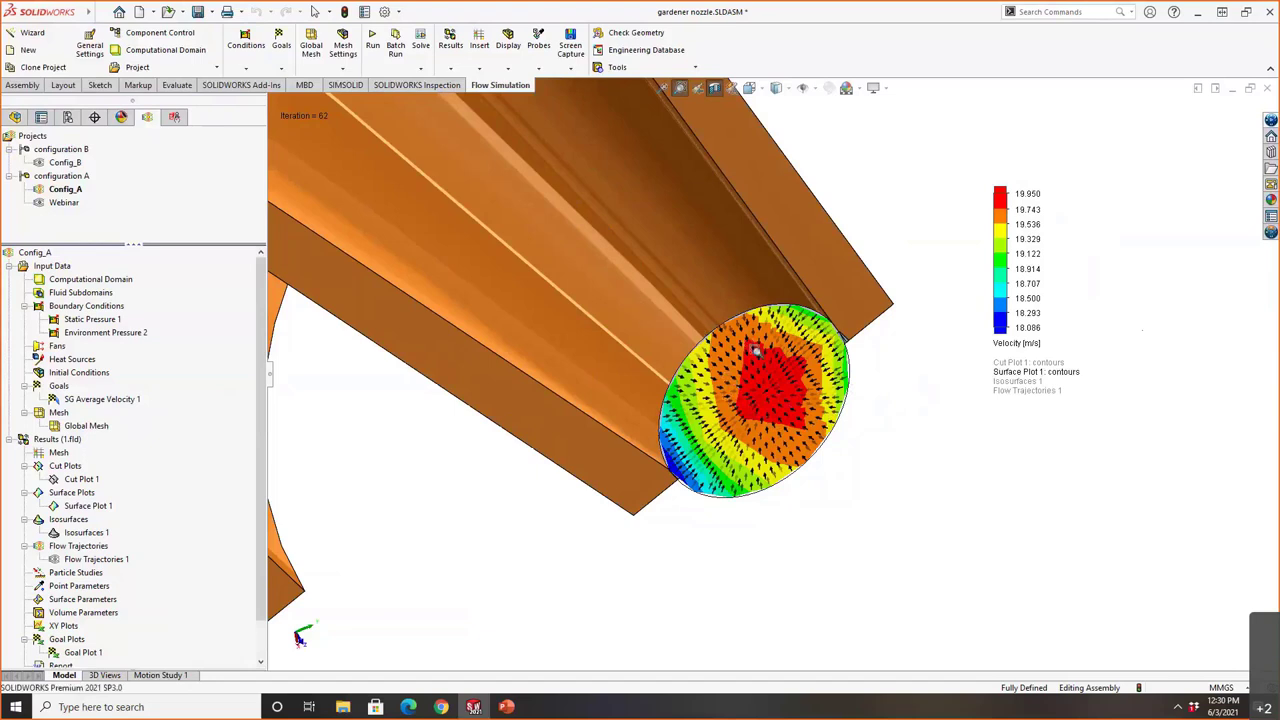
# Hide Surface Plot 1 on the nozzle outlet.
pyautogui.click(95, 505)
pyautogui.rightClick(95, 505)
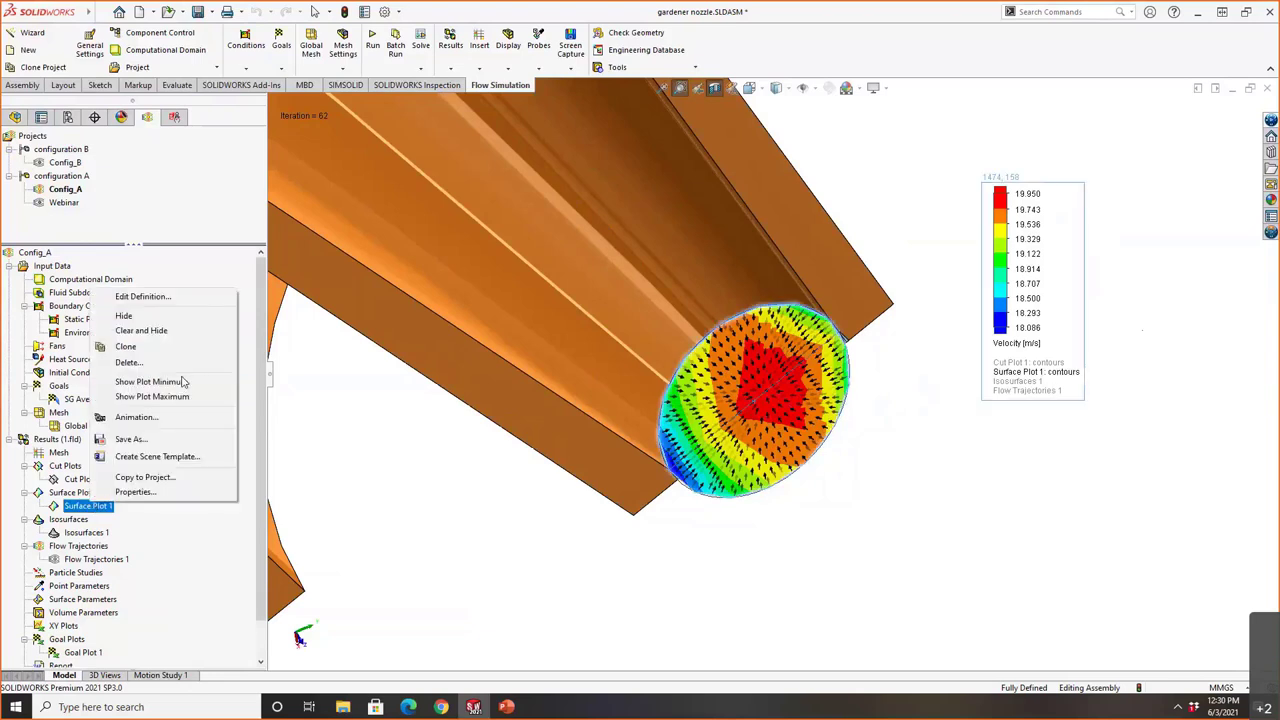
pyautogui.click(124, 316)
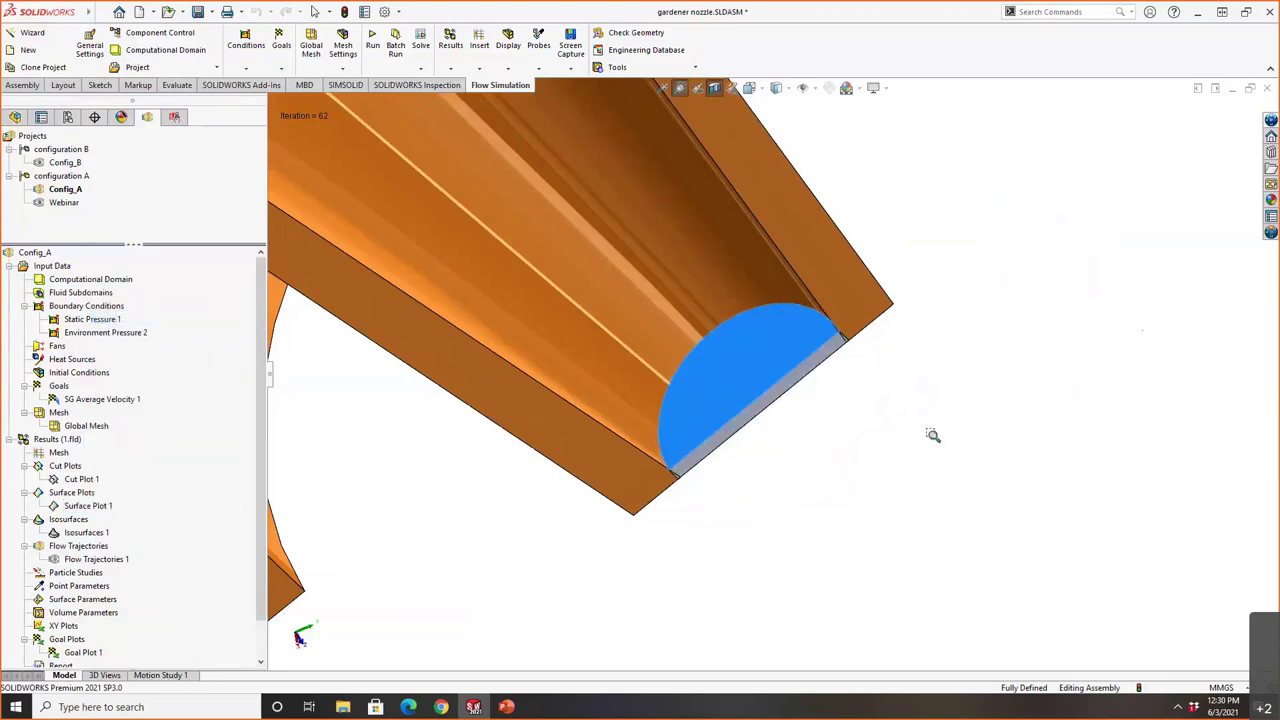
pyautogui.moveTo(927, 493); pyautogui.dragTo(971, 349)
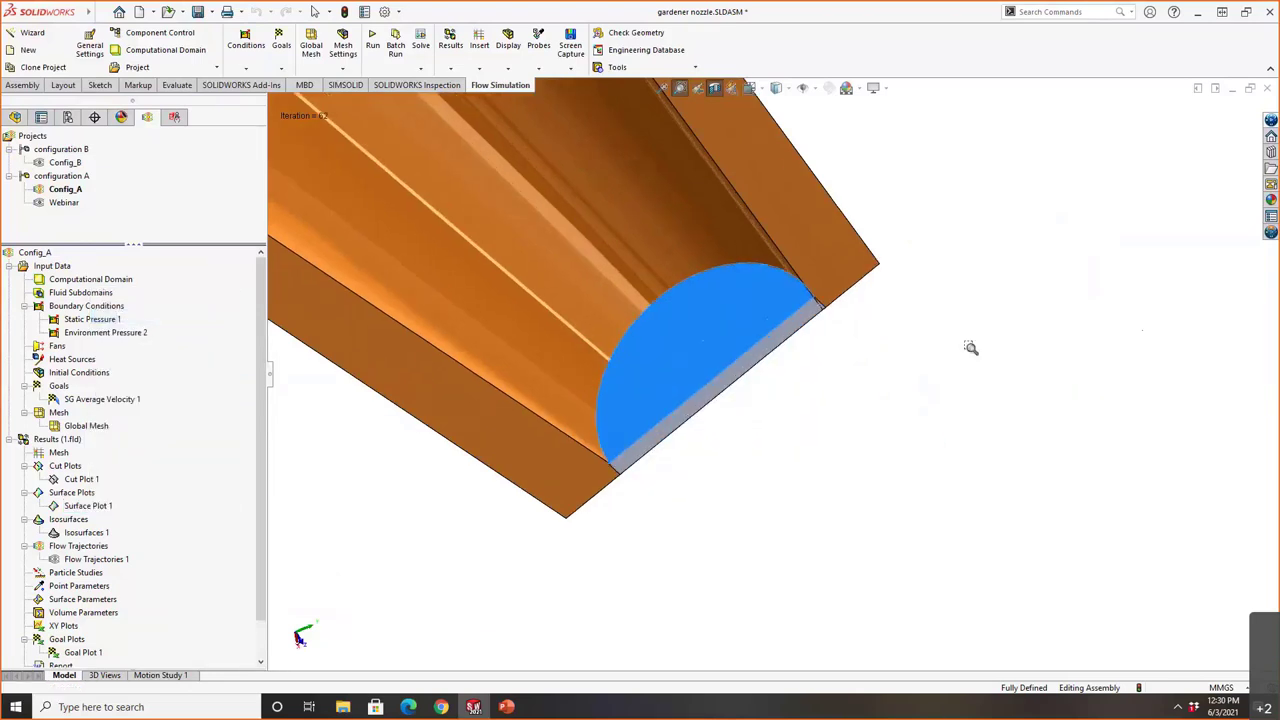
pyautogui.click(667, 92)
pyautogui.moveTo(770, 360); pyautogui.dragTo(731, 371, button='middle')
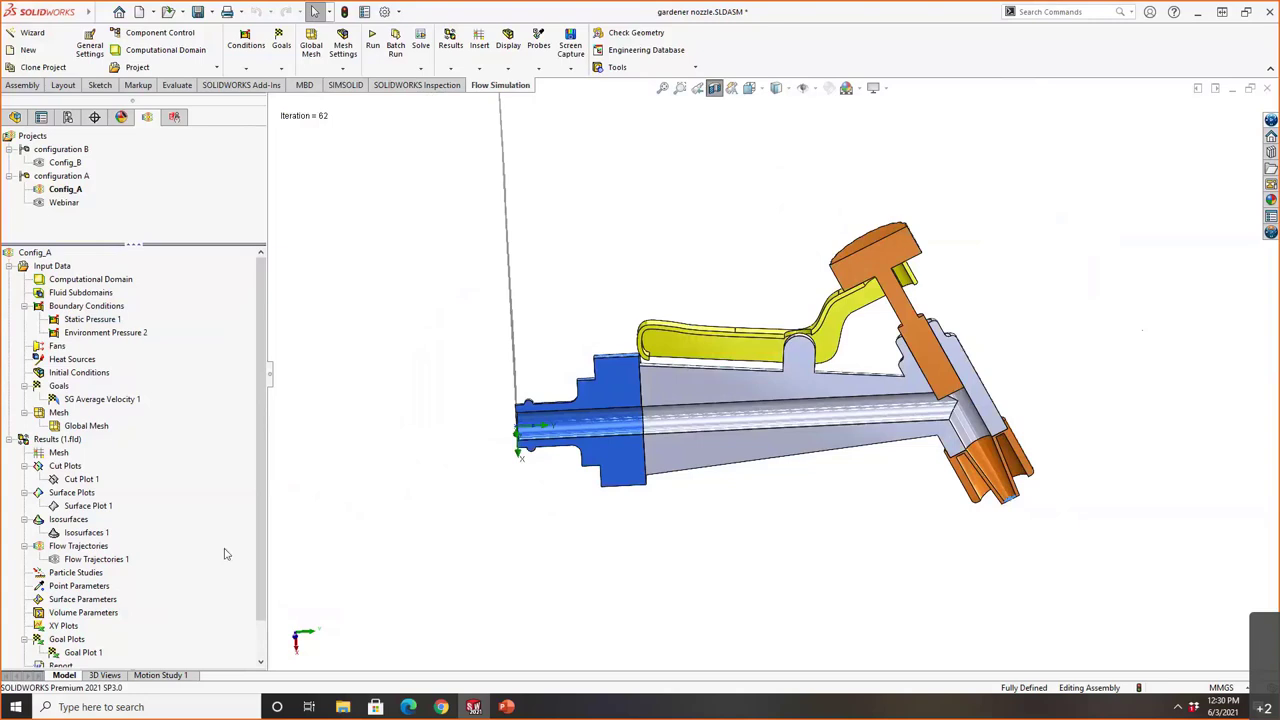
# Play the Flow Trajectories 1 animation through the sectioned nozzle.
pyautogui.moveTo(728, 562); pyautogui.dragTo(598, 528, button='middle')
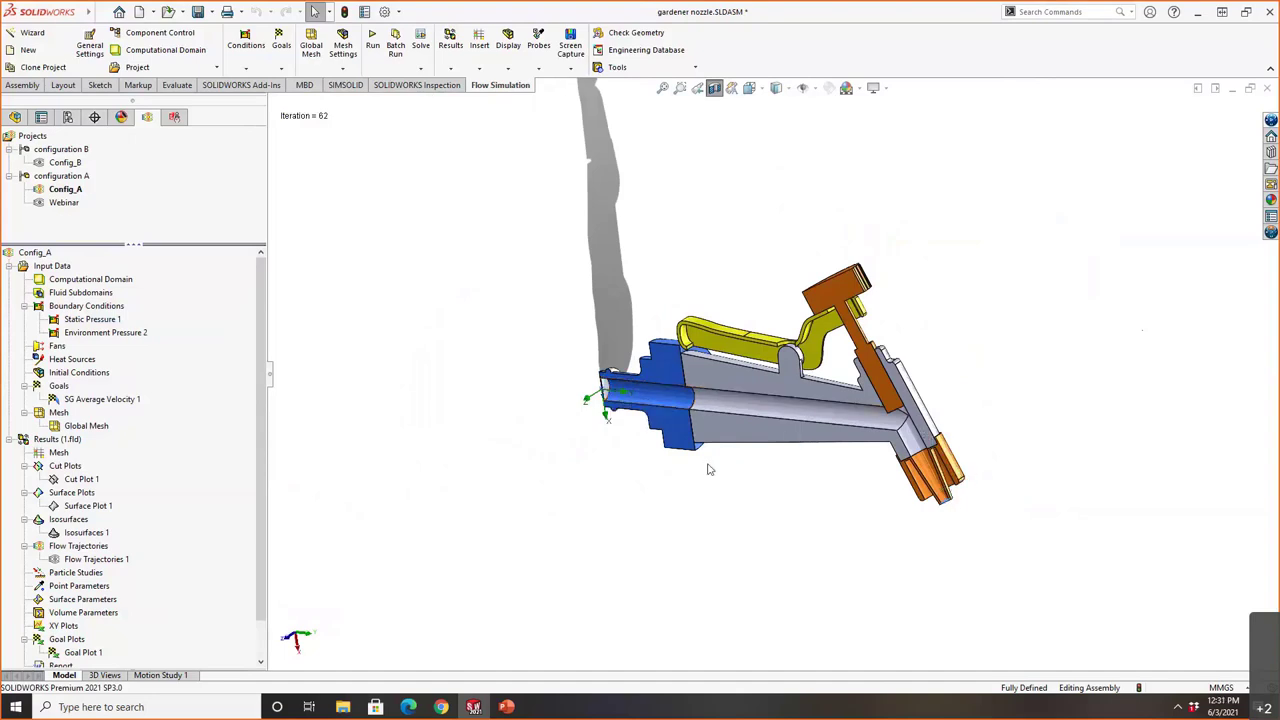
pyautogui.click(96, 560)
pyautogui.rightClick(95, 565)
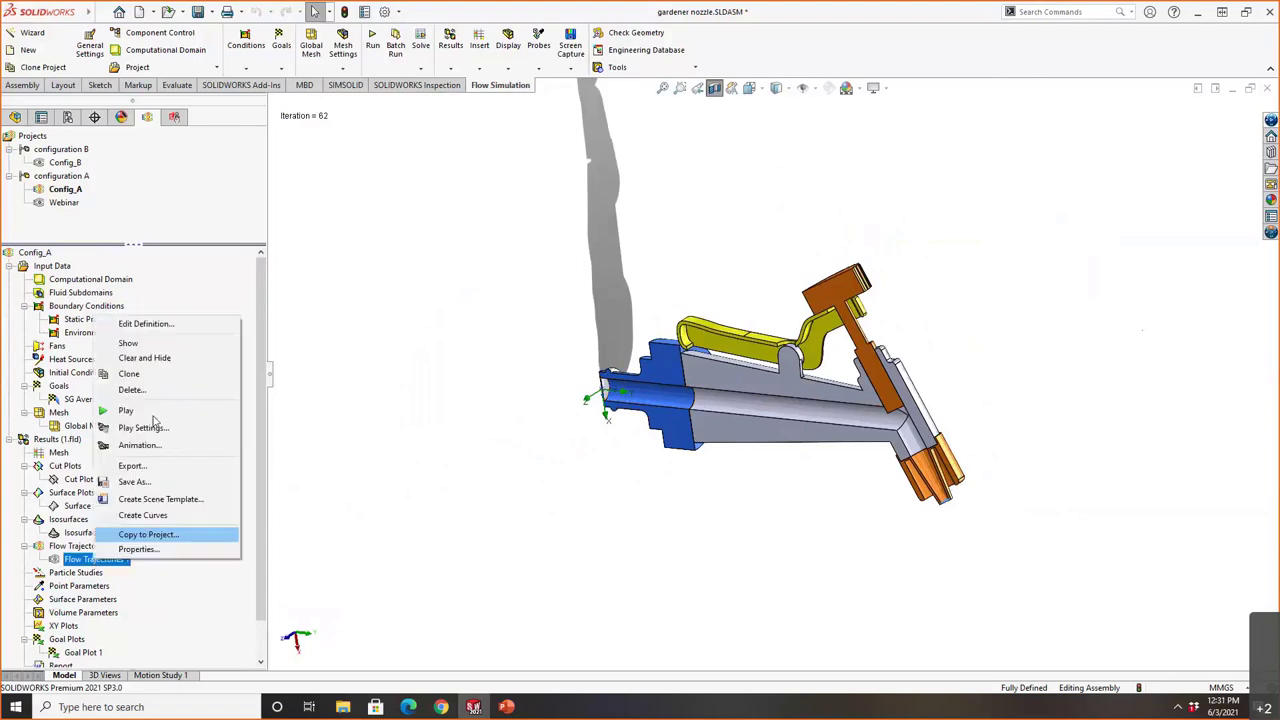
pyautogui.click(126, 410)
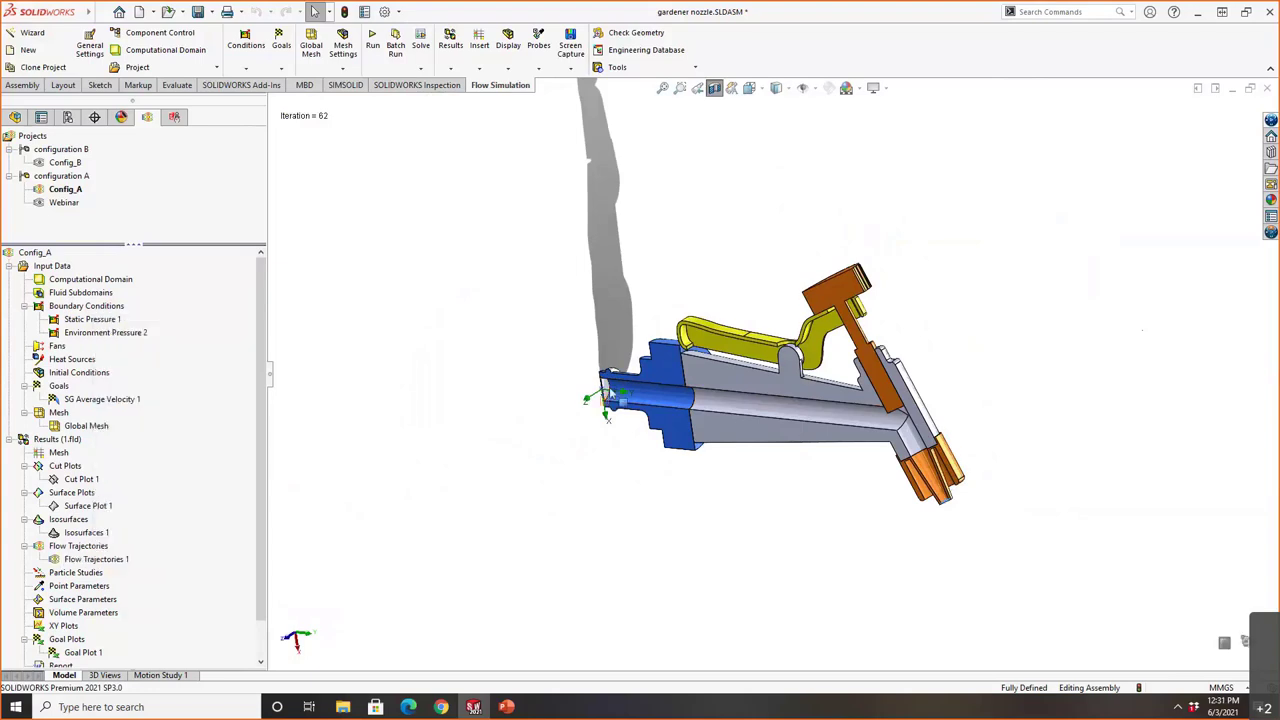
pyautogui.moveTo(826, 488); pyautogui.dragTo(752, 490, button='middle')
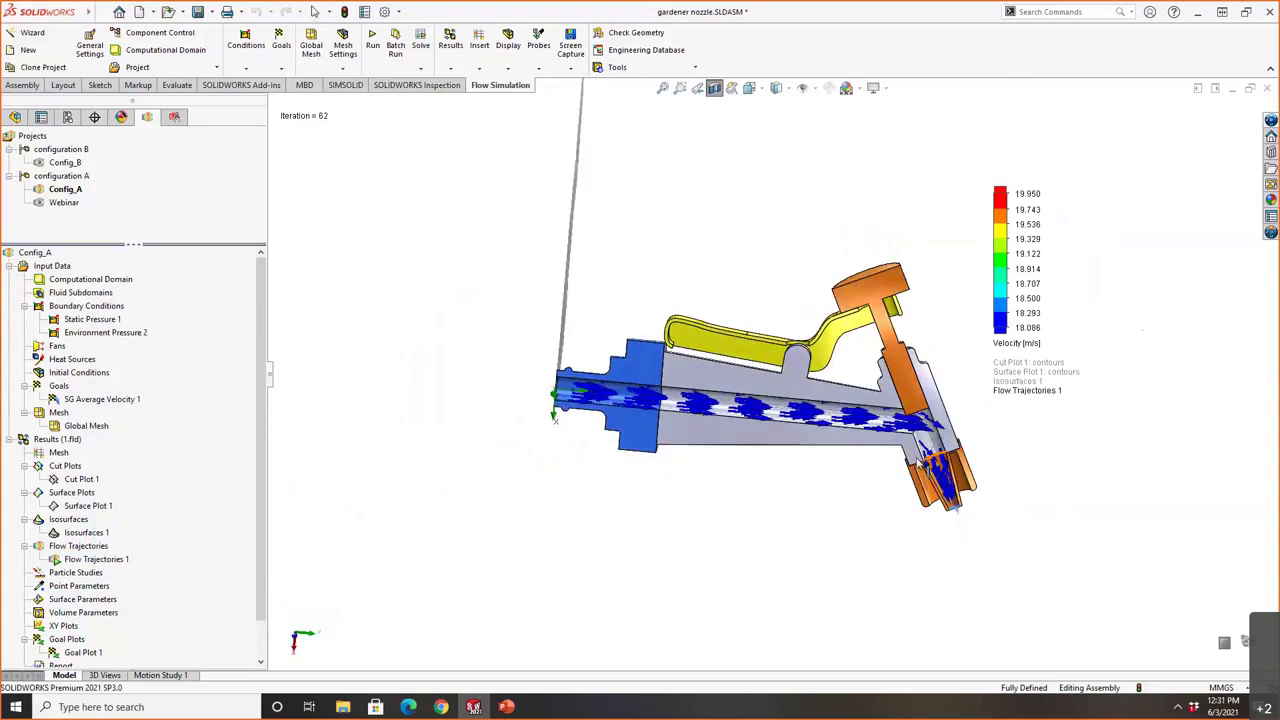
# Reset the velocity legend's minimum and maximum to Flow Trajectories 1's plot range, and examine the flow through the nozzle bend.
pyautogui.click(1028, 327)
pyautogui.click(1126, 333)
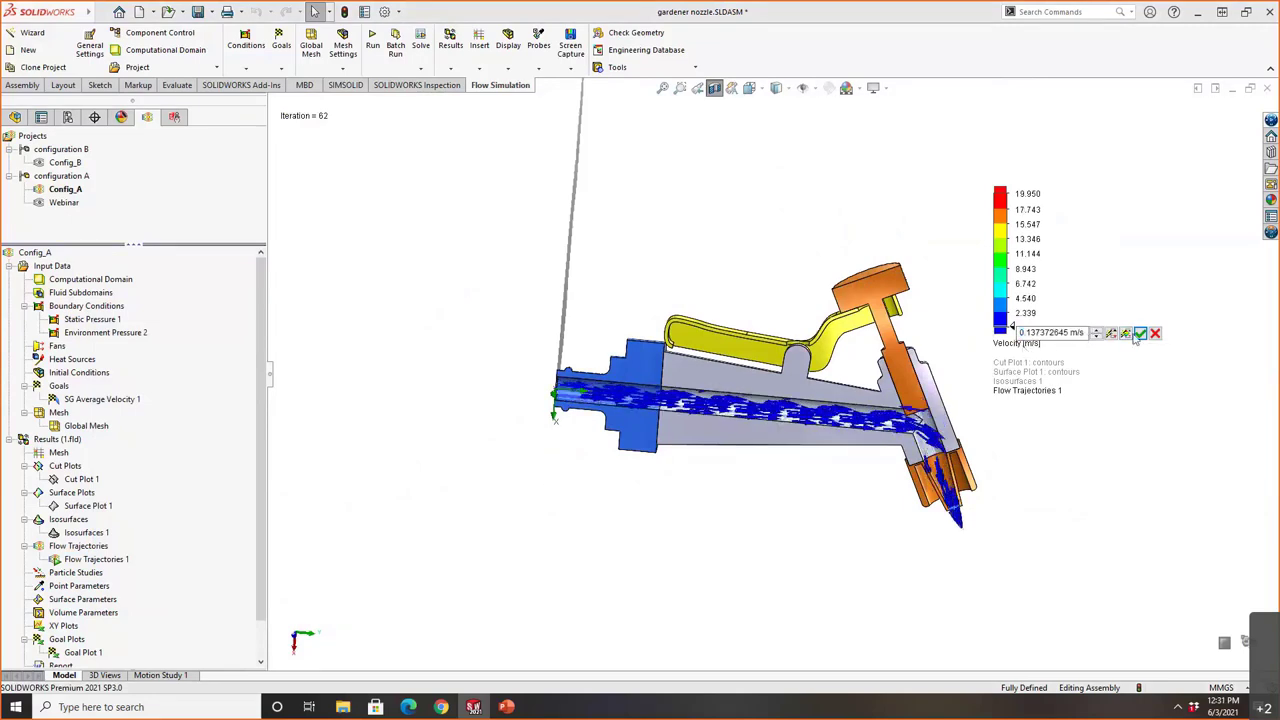
pyautogui.click(1140, 333)
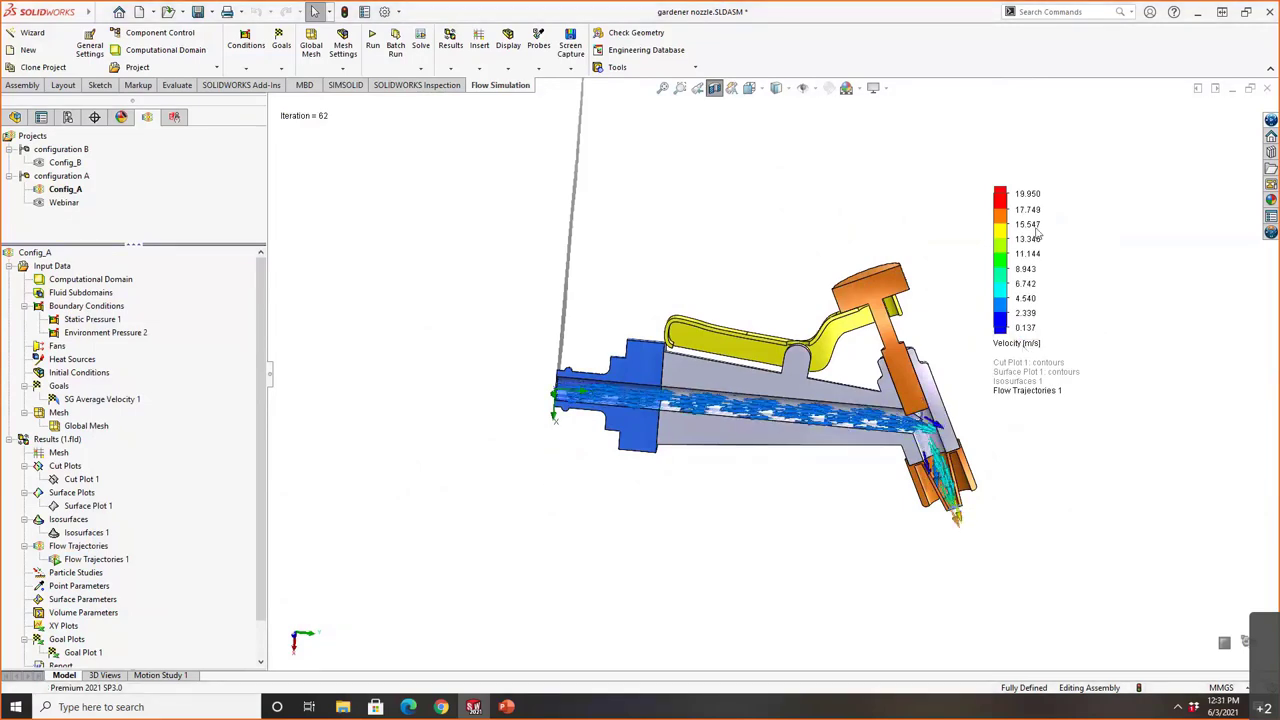
pyautogui.click(1028, 194)
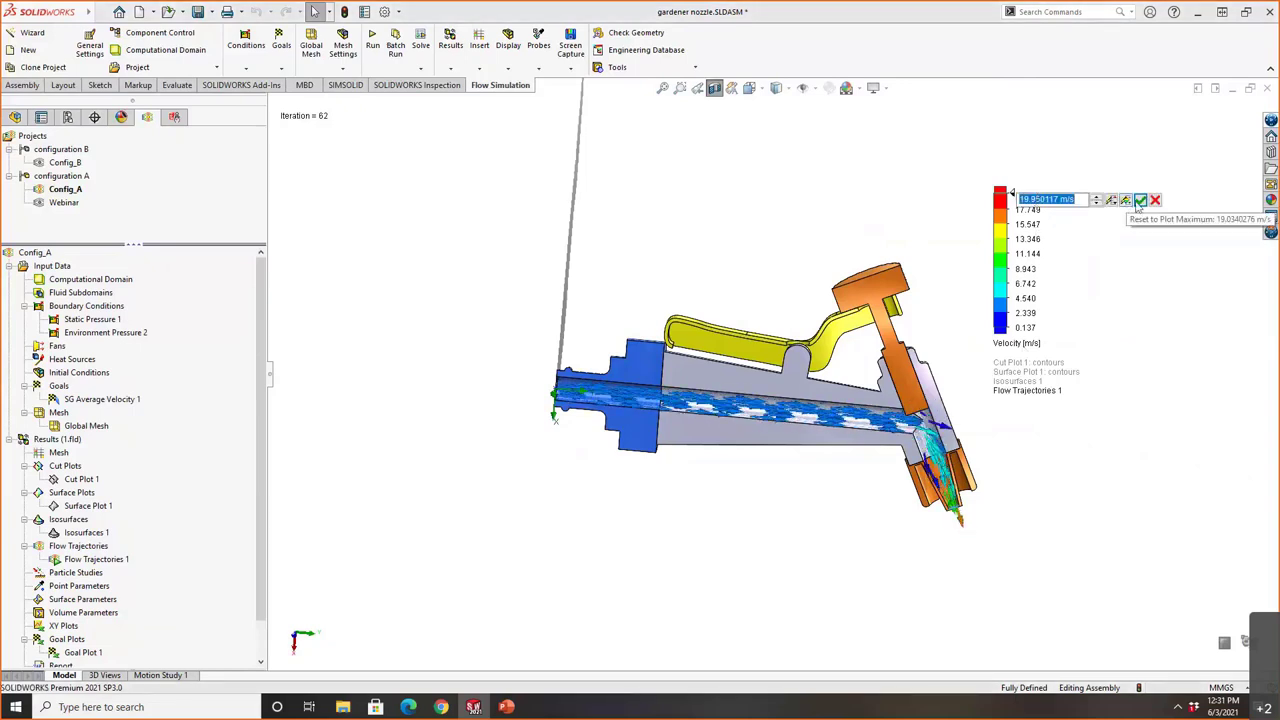
pyautogui.click(1125, 200)
pyautogui.click(1140, 200)
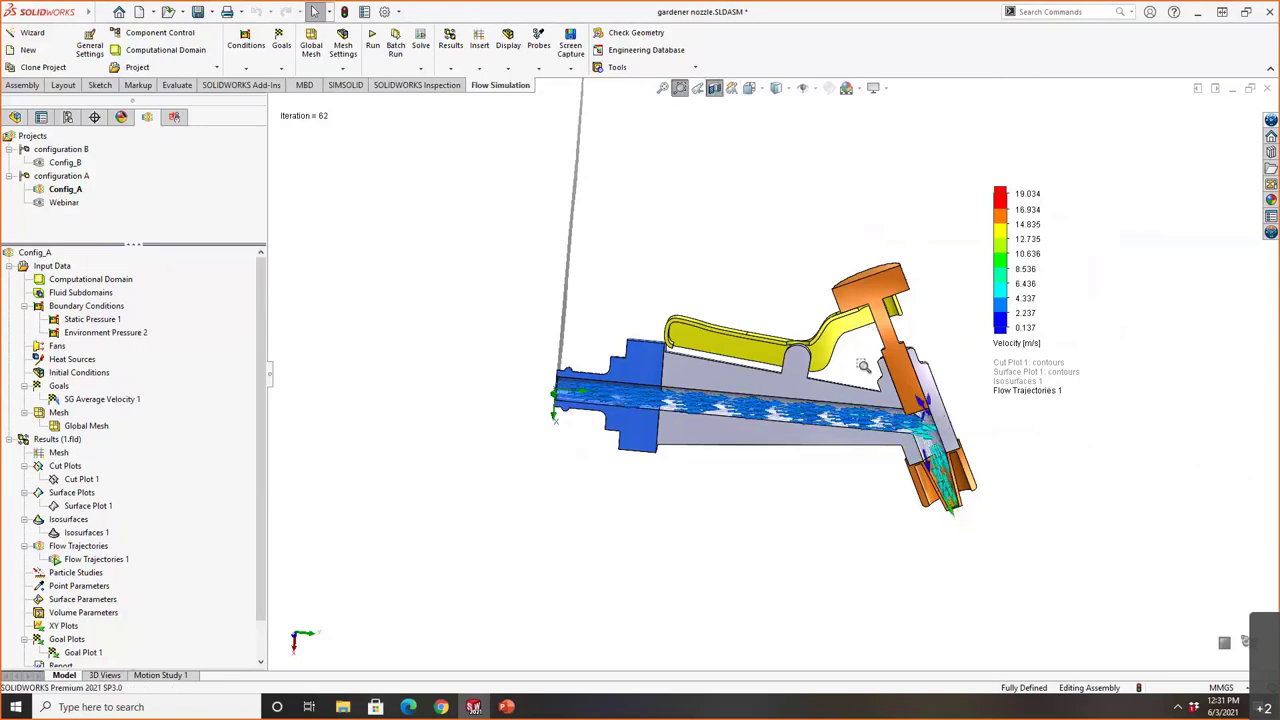
pyautogui.moveTo(862, 338); pyautogui.dragTo(1058, 592)
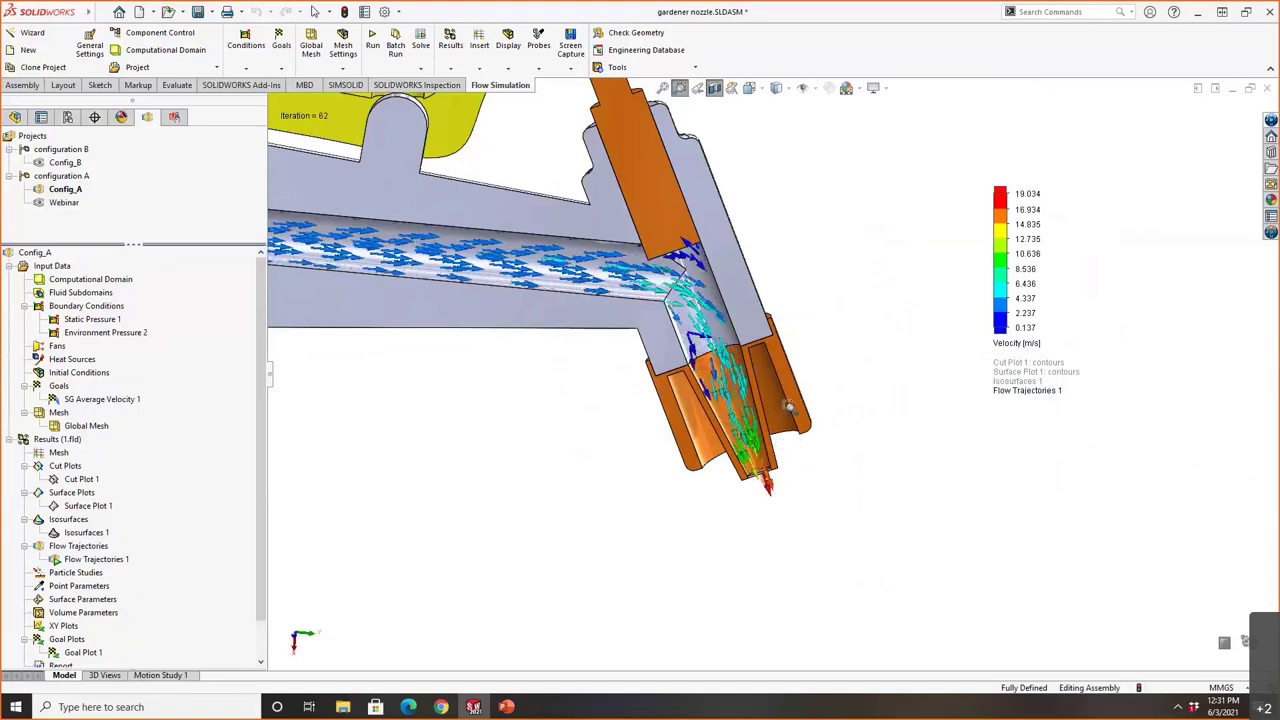
# Hide Flow Trajectories 1 and show Cut Plot 1 again.
pyautogui.rightClick(103, 565)
pyautogui.click(150, 342)
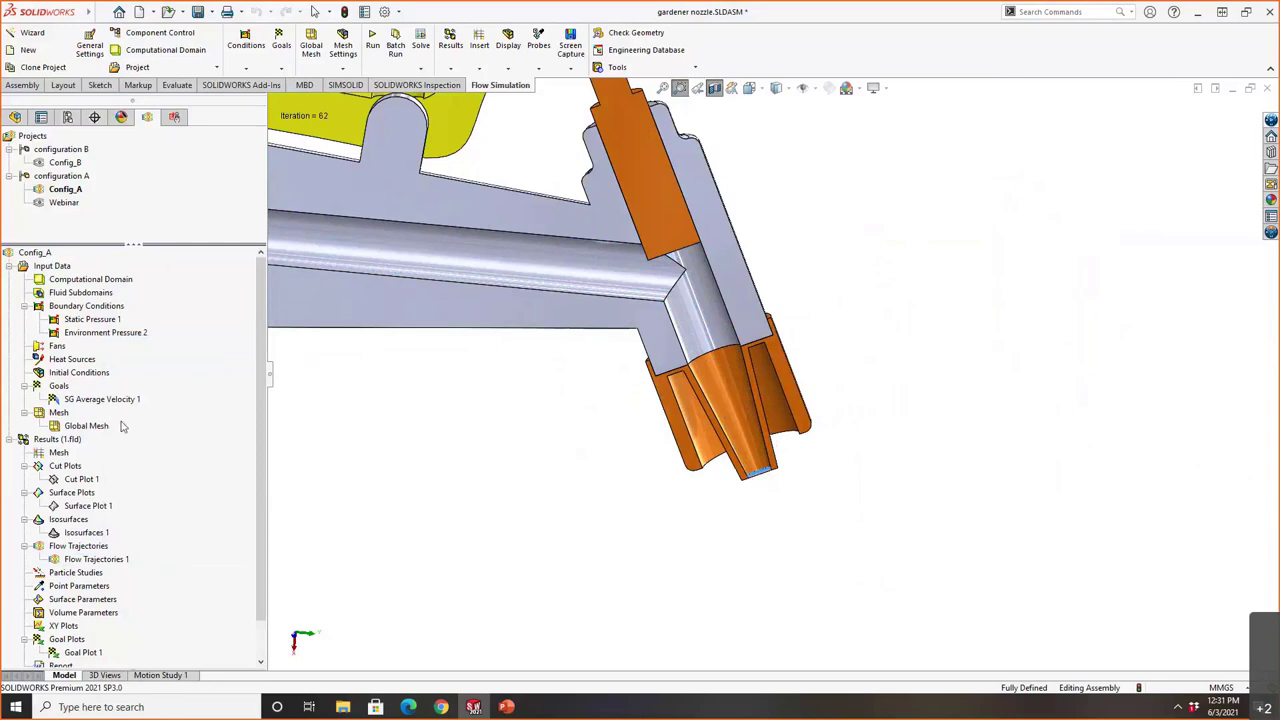
pyautogui.rightClick(89, 485)
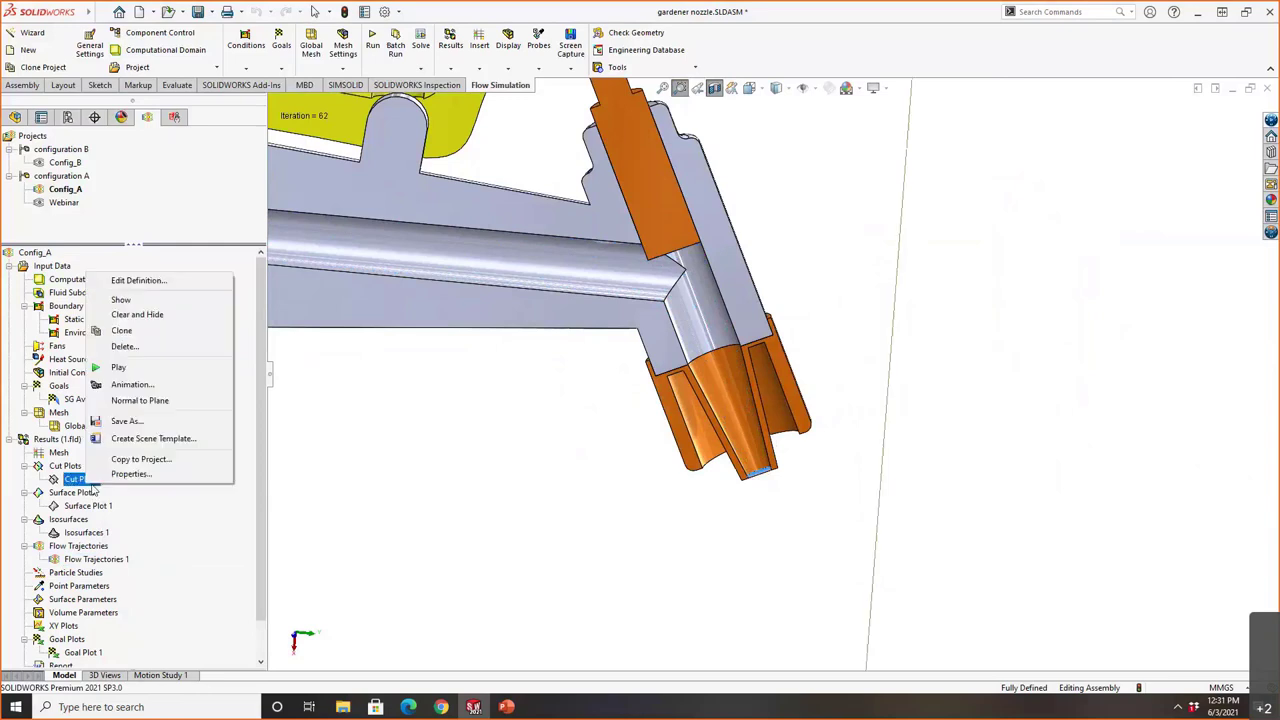
pyautogui.click(178, 301)
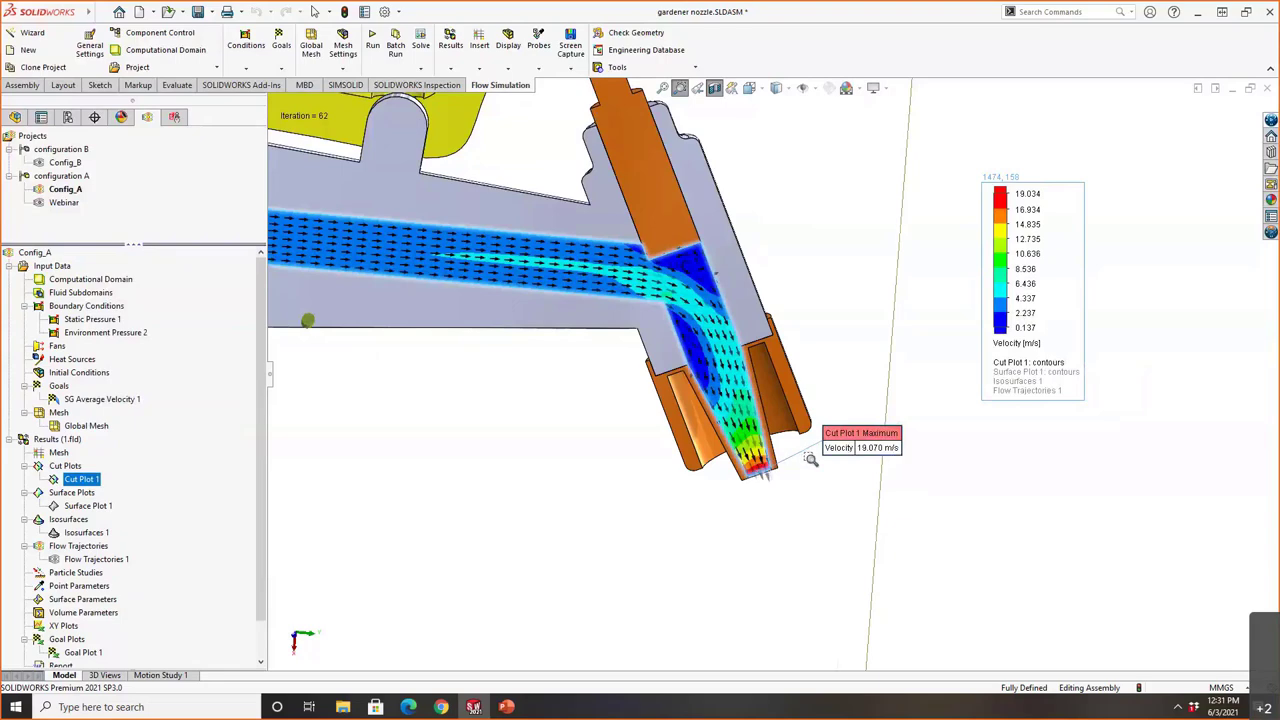
pyautogui.moveTo(811, 459); pyautogui.dragTo(752, 353, button='middle')
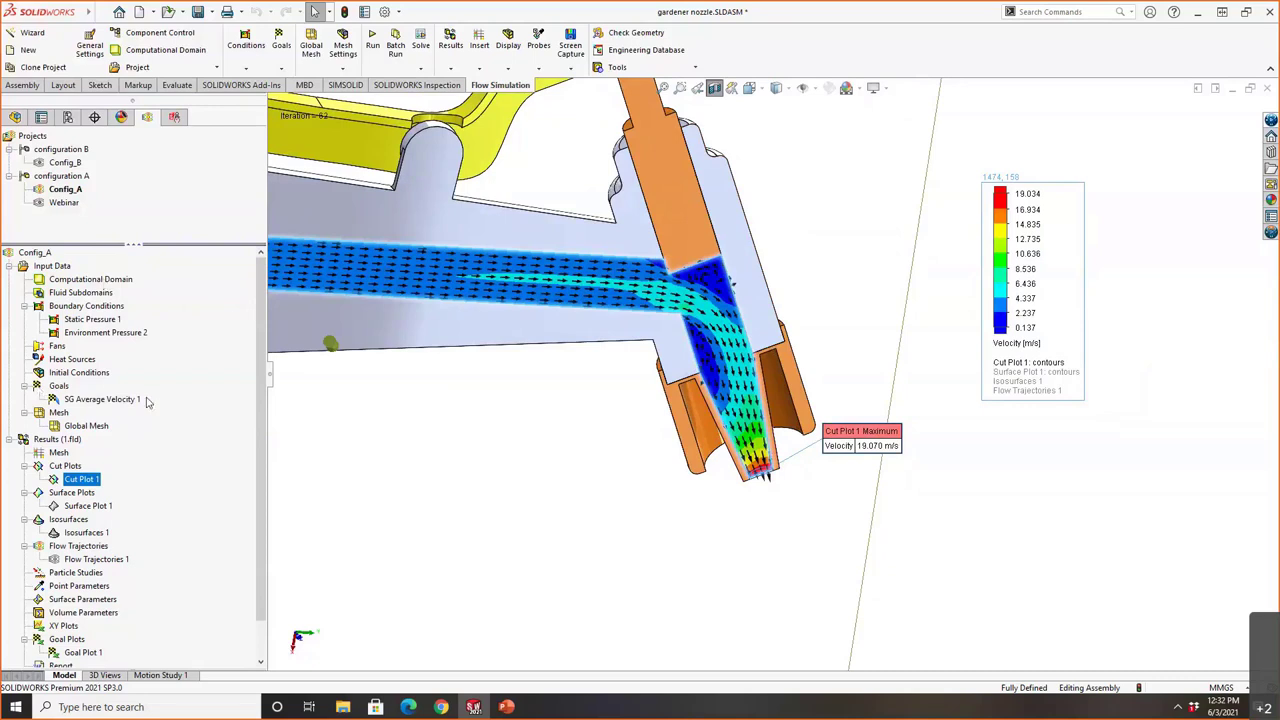
# Check the gardener nozzle's configuration list, and return to the flow project tree with Cut Plot 1 shown across the full nozzle.
pyautogui.click(67, 116)
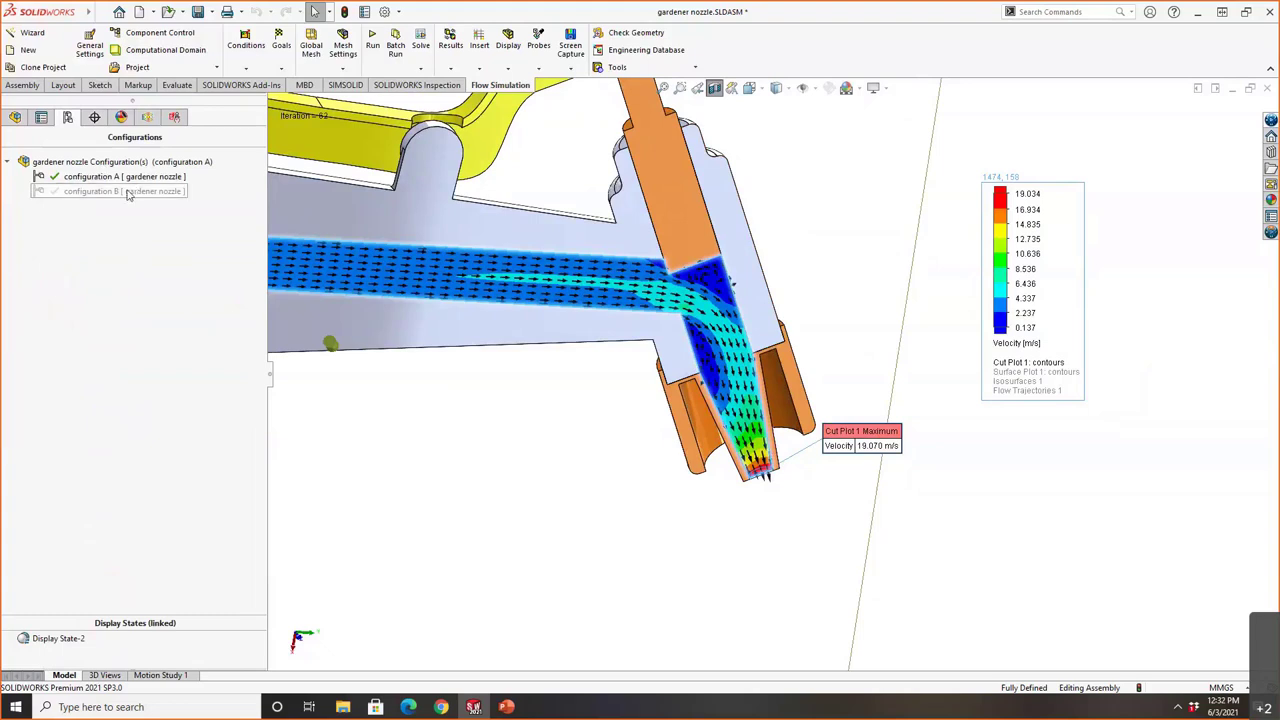
pyautogui.click(147, 116)
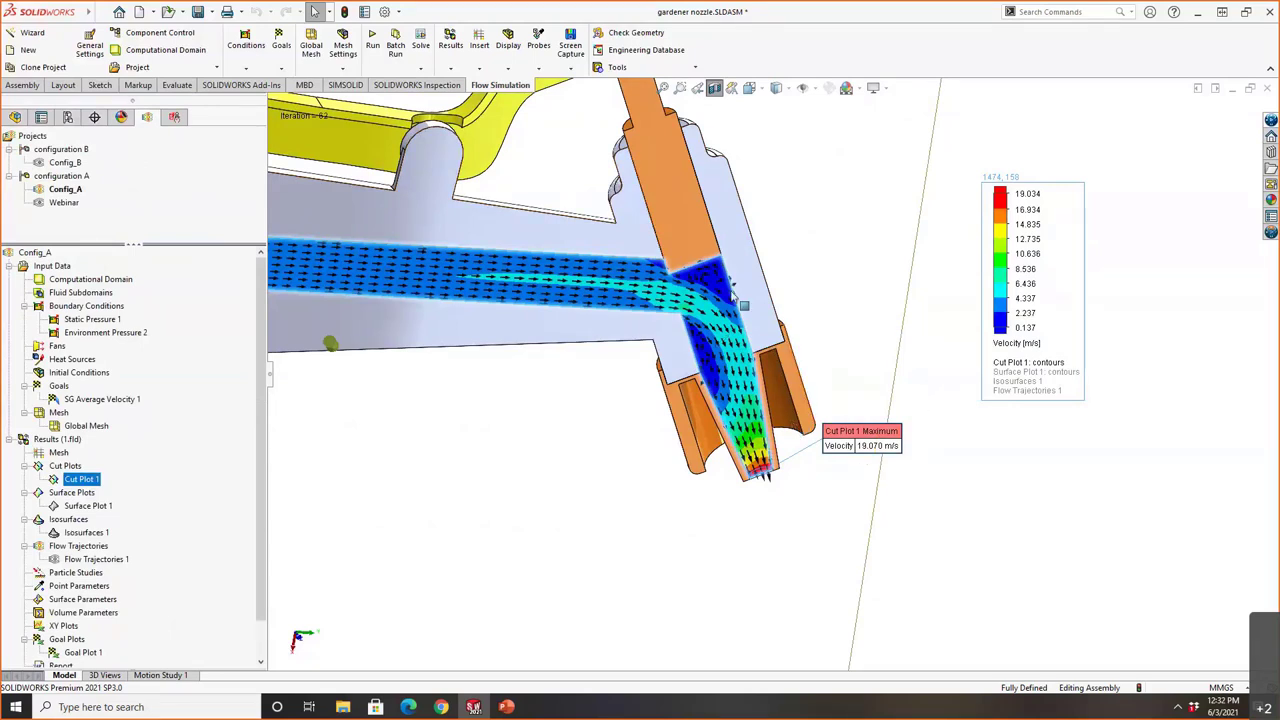
pyautogui.click(663, 88)
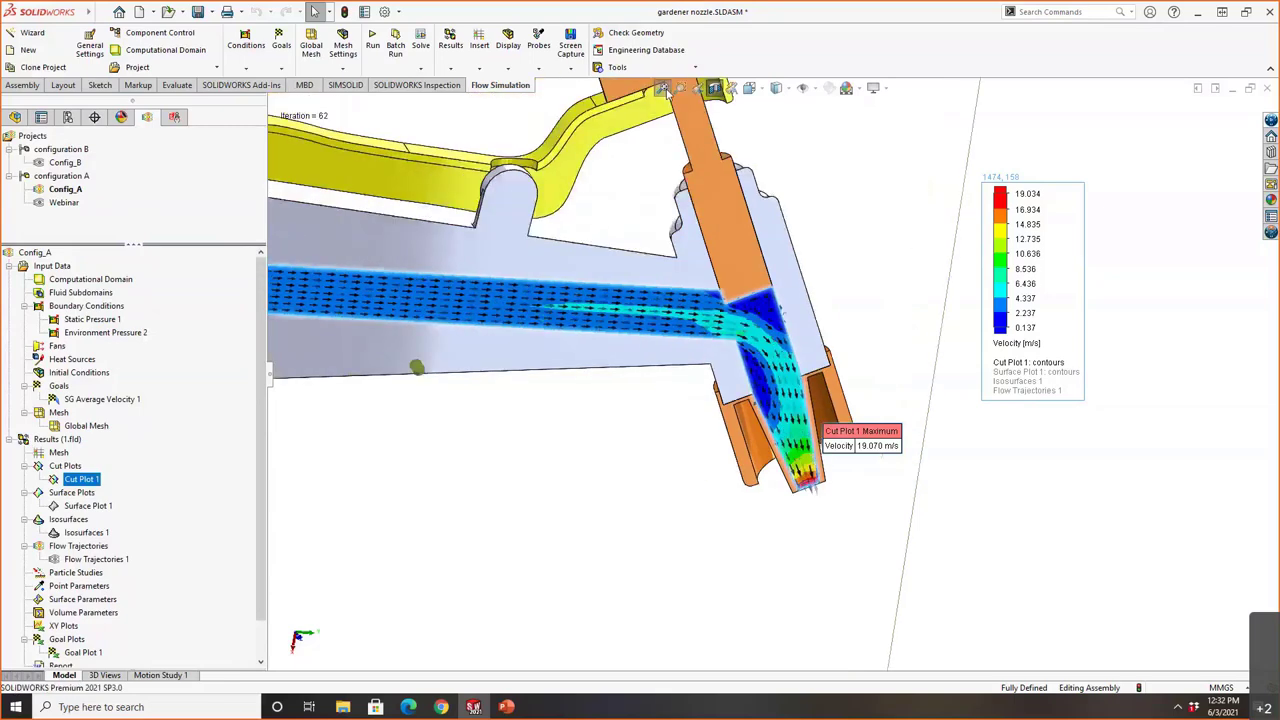
pyautogui.moveTo(978, 385); pyautogui.dragTo(912, 310, button='middle')
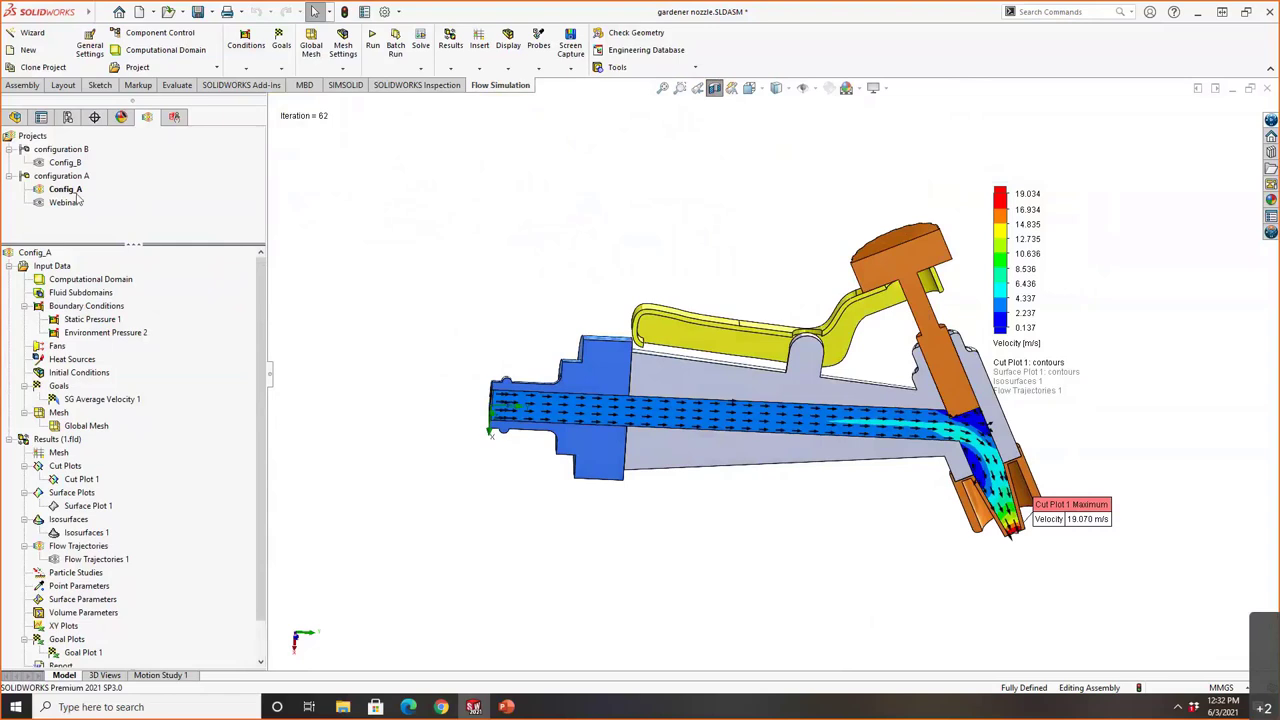
# Clone the Config_A project as Webinar_B into configuration B, without copying results or resetting the computational domain.
pyautogui.rightClick(74, 191)
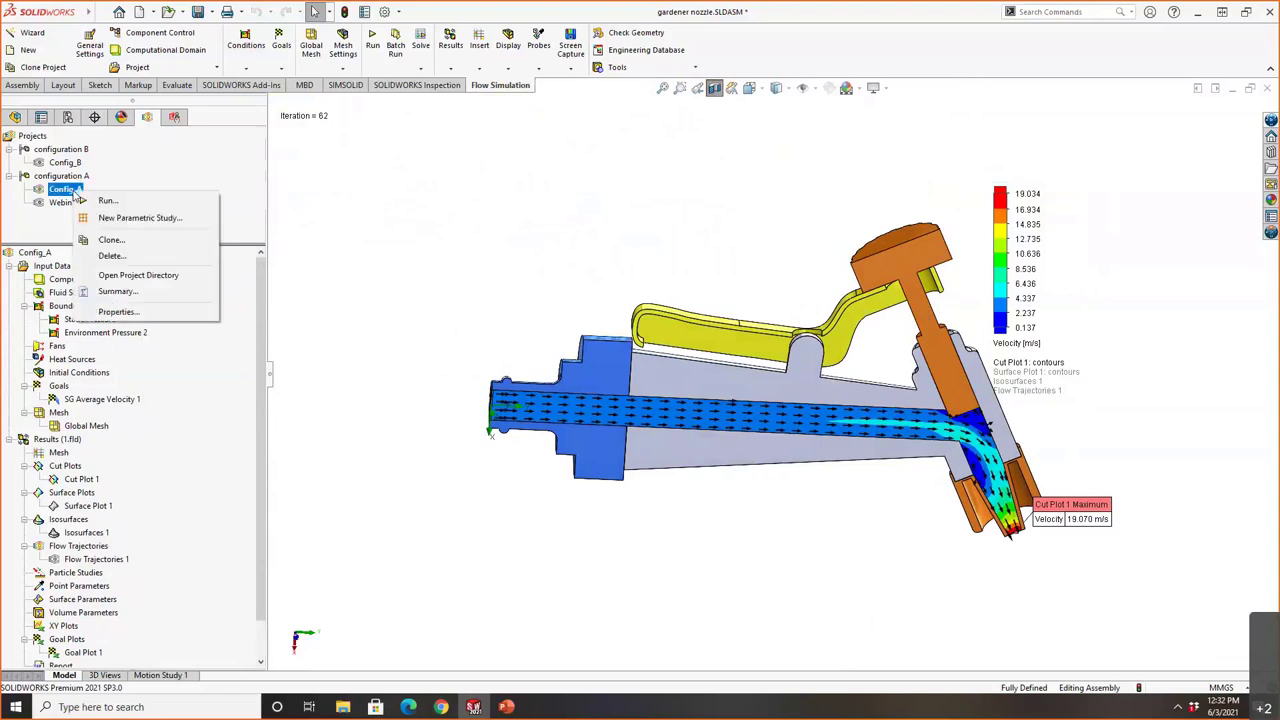
pyautogui.click(112, 240)
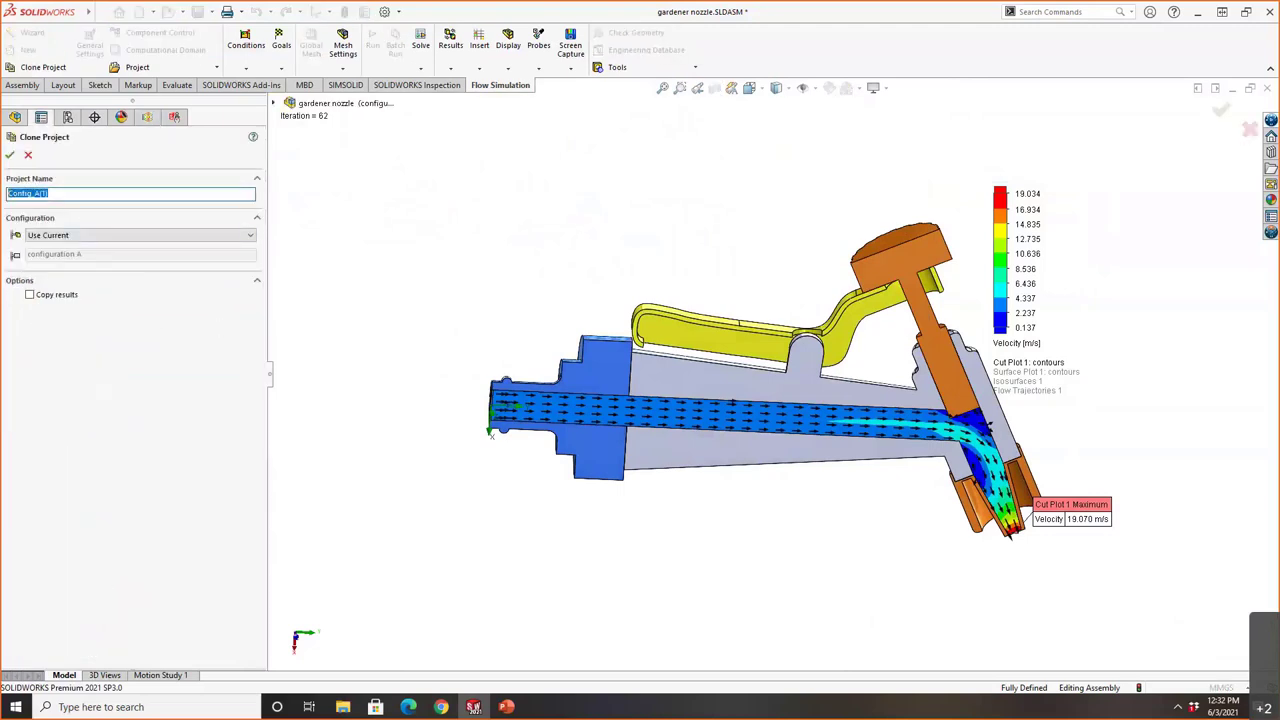
pyautogui.write('Webinar_B')
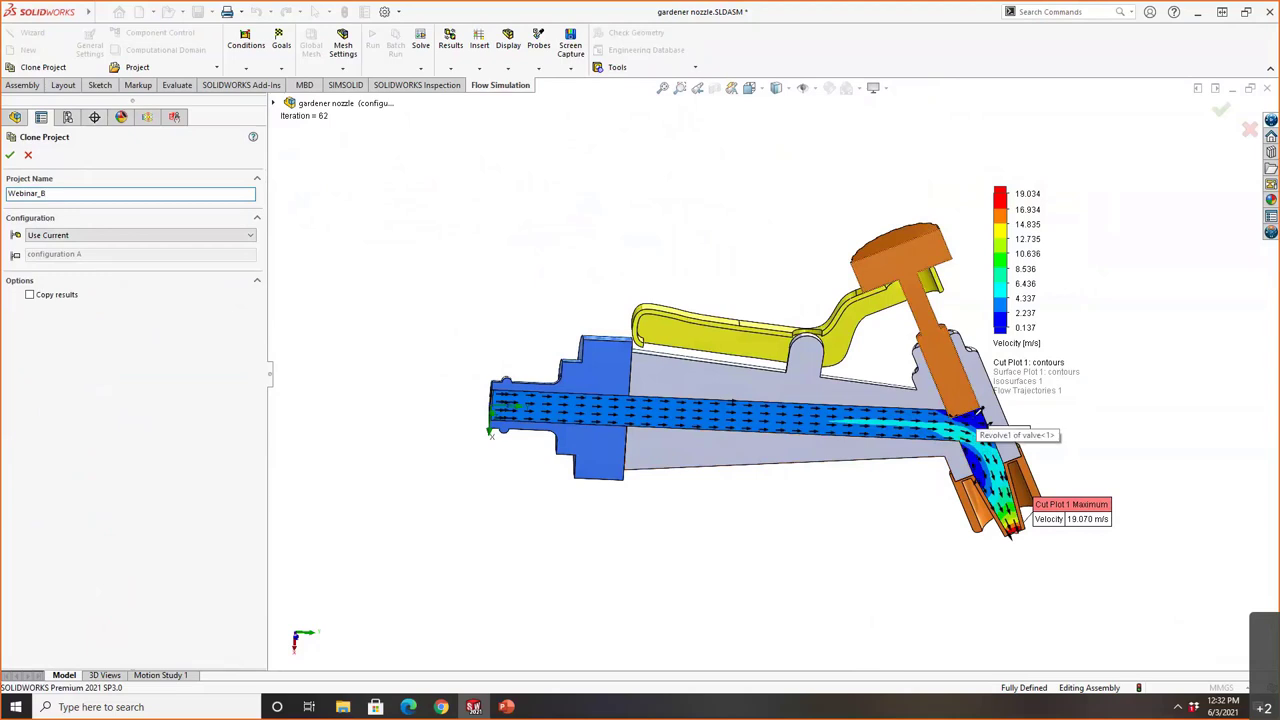
pyautogui.click(119, 236)
pyautogui.click(108, 256)
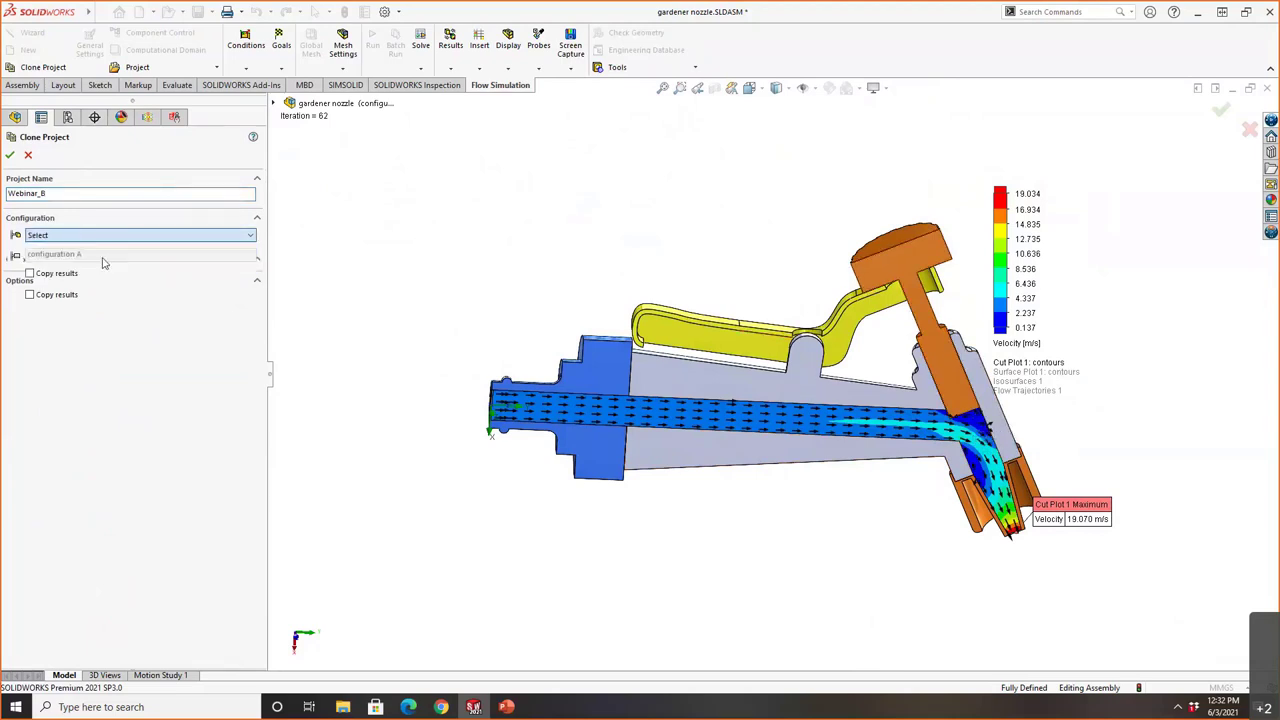
pyautogui.click(33, 266)
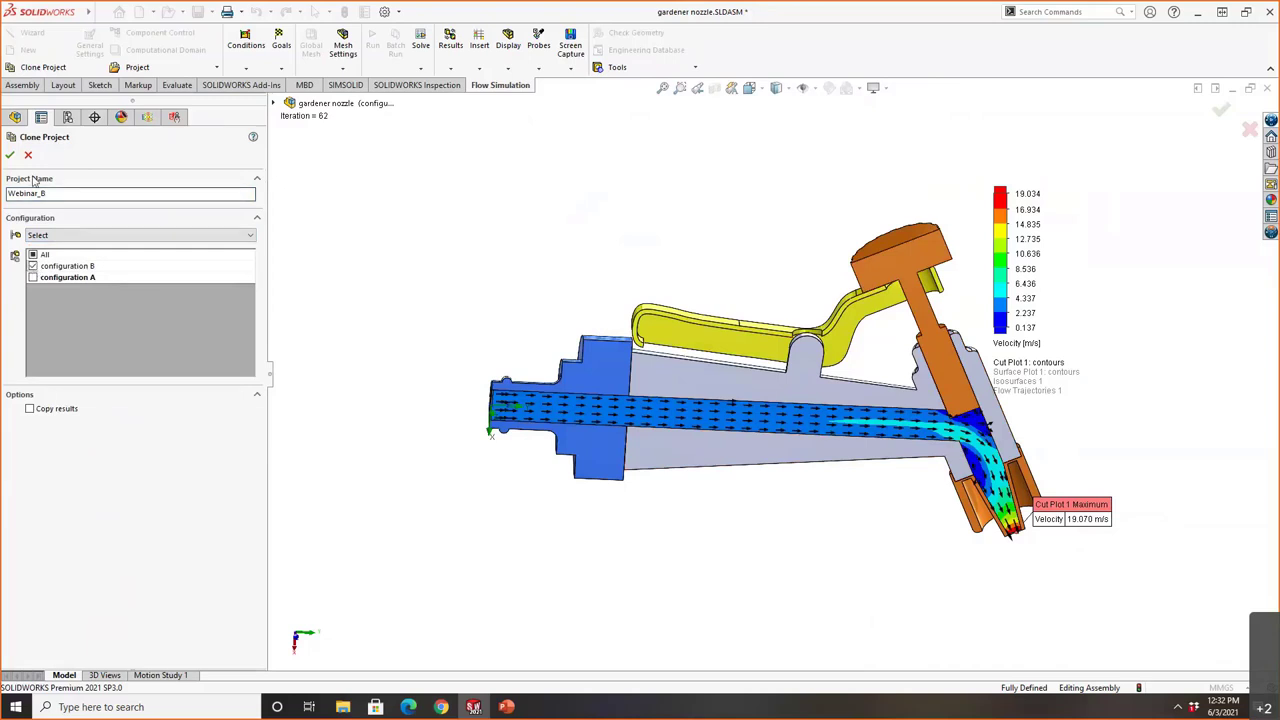
pyautogui.click(10, 156)
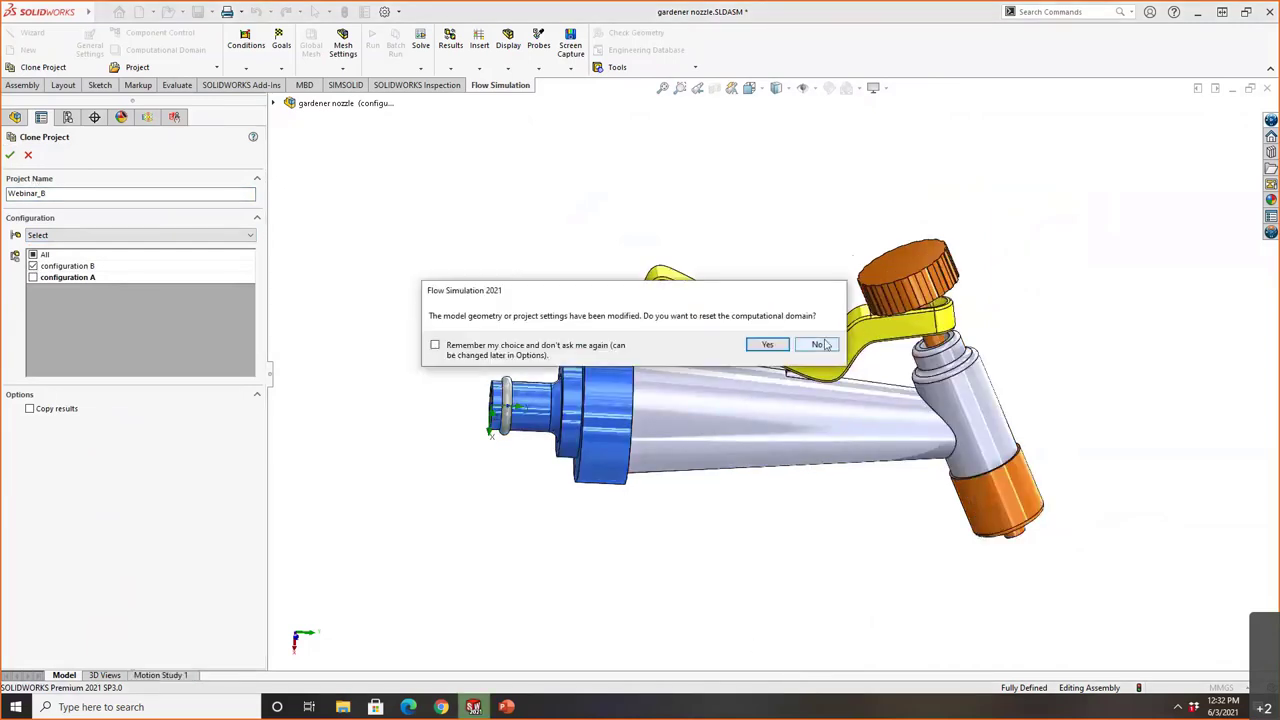
pyautogui.click(829, 348)
pyautogui.click(818, 364)
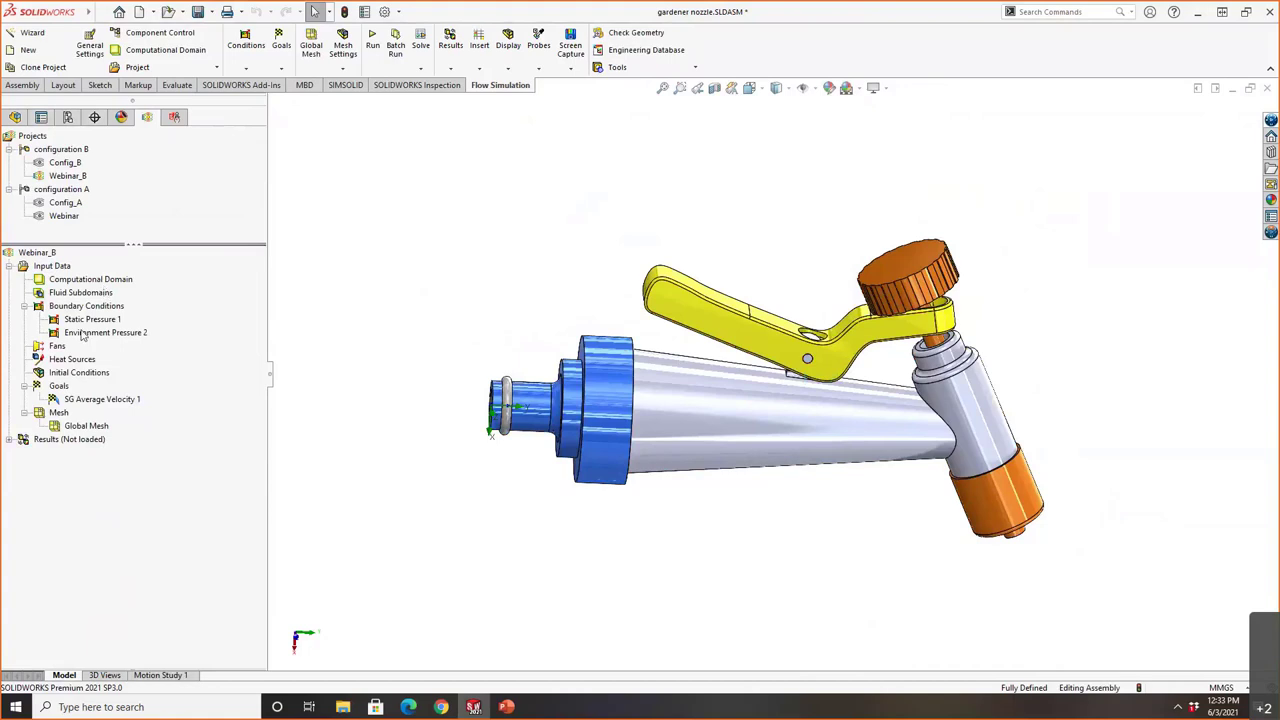
# Section the nozzle assembly along the Front Plane at 0 mm offset.
pyautogui.click(714, 88)
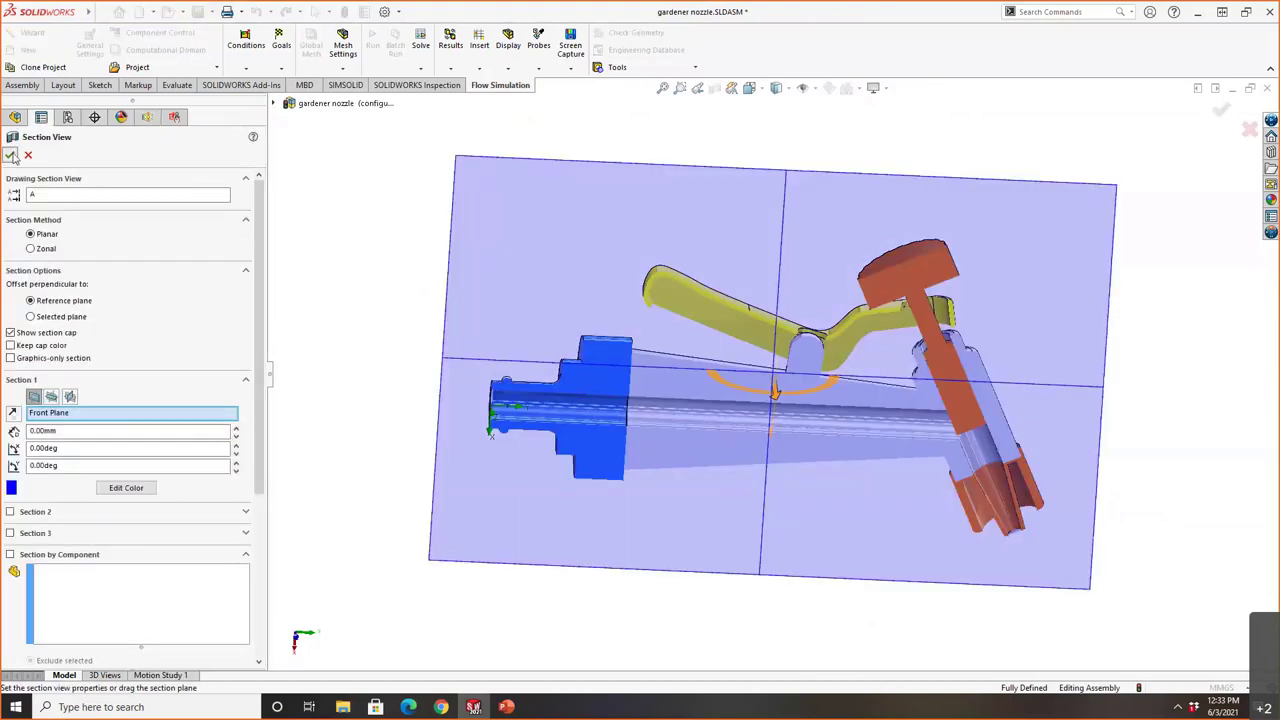
pyautogui.click(11, 156)
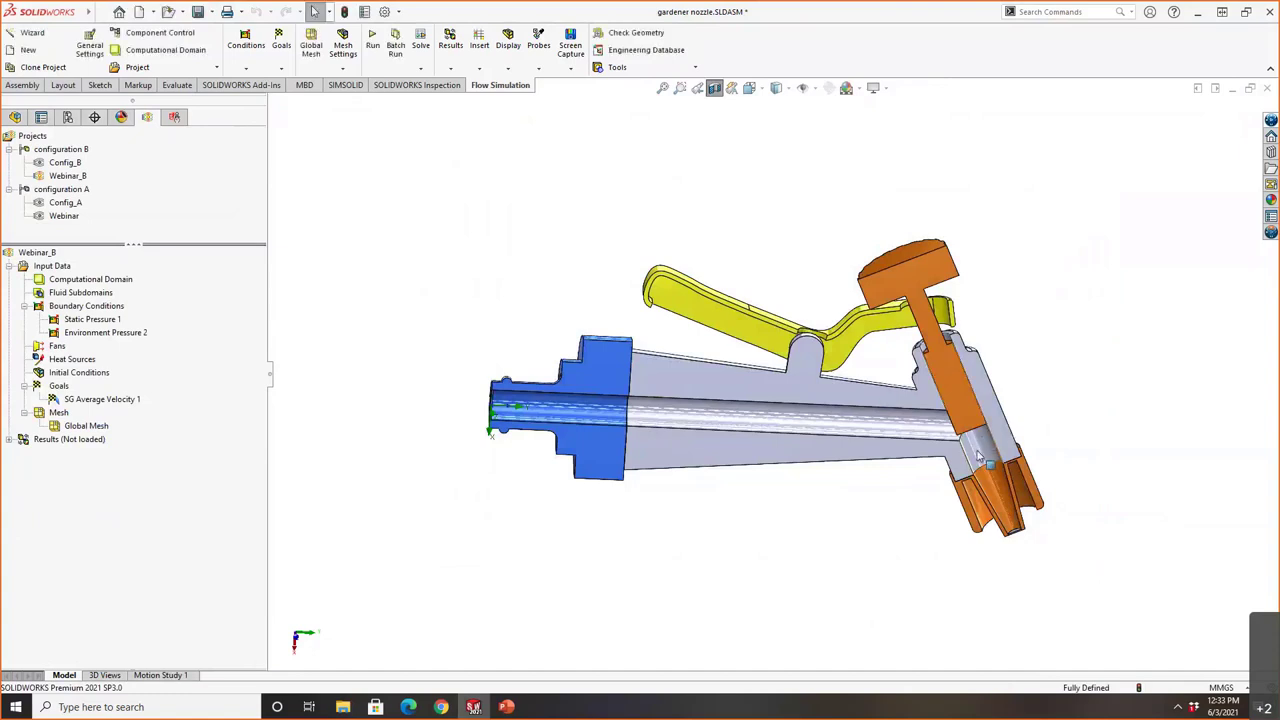
pyautogui.moveTo(979, 456); pyautogui.dragTo(980, 432, button='middle')
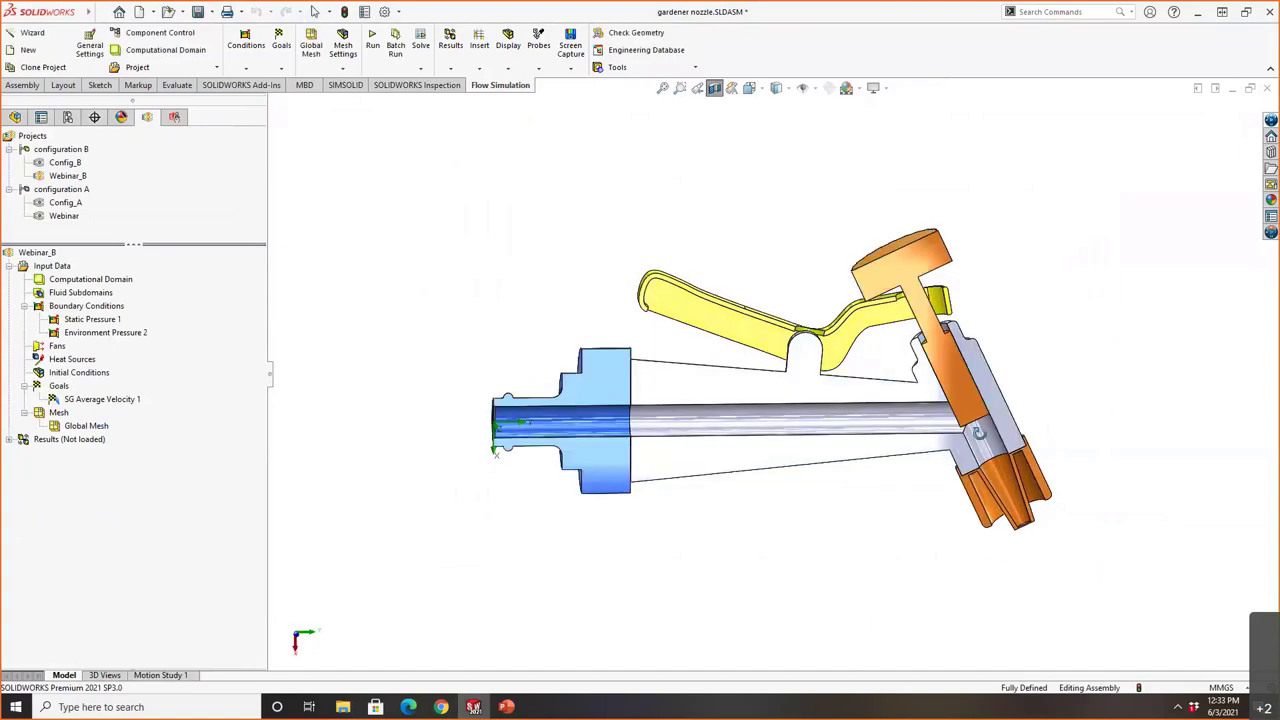
# Check Webinar_B's Static Pressure 1 and Environment Pressure 2 boundary conditions and its run command, without running the project.
pyautogui.click(92, 319)
pyautogui.click(103, 334)
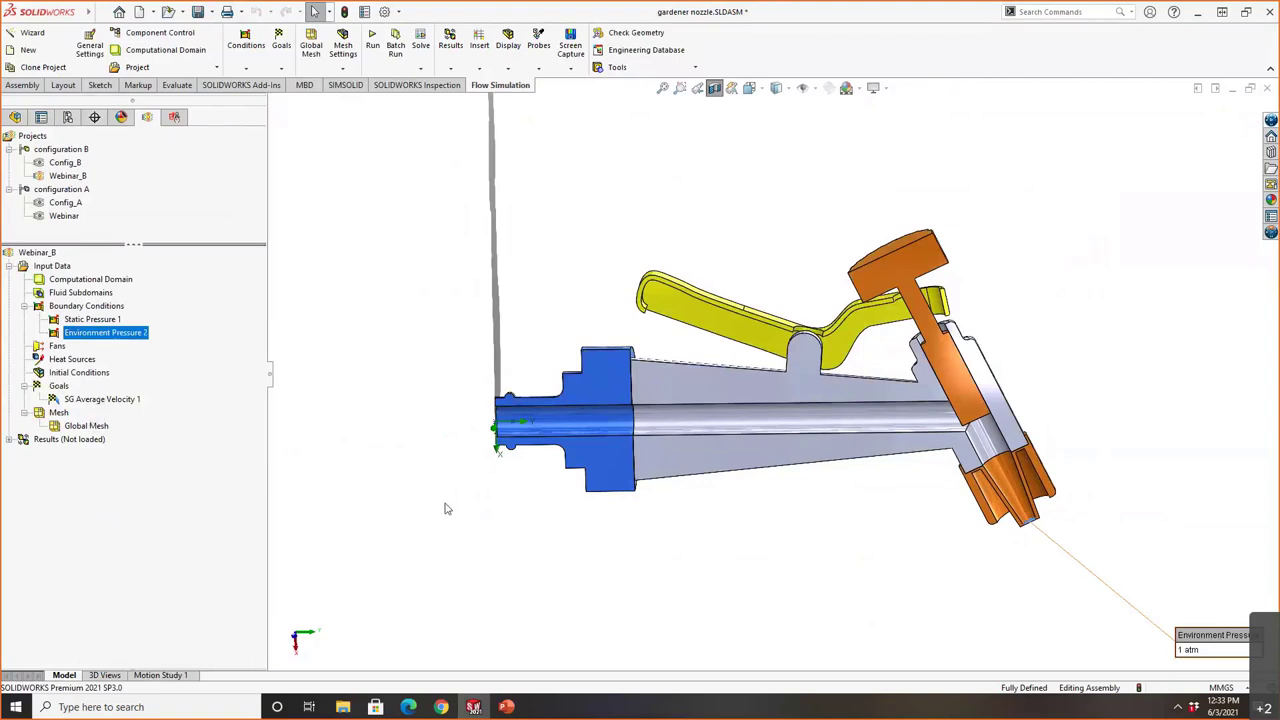
pyautogui.rightClick(47, 256)
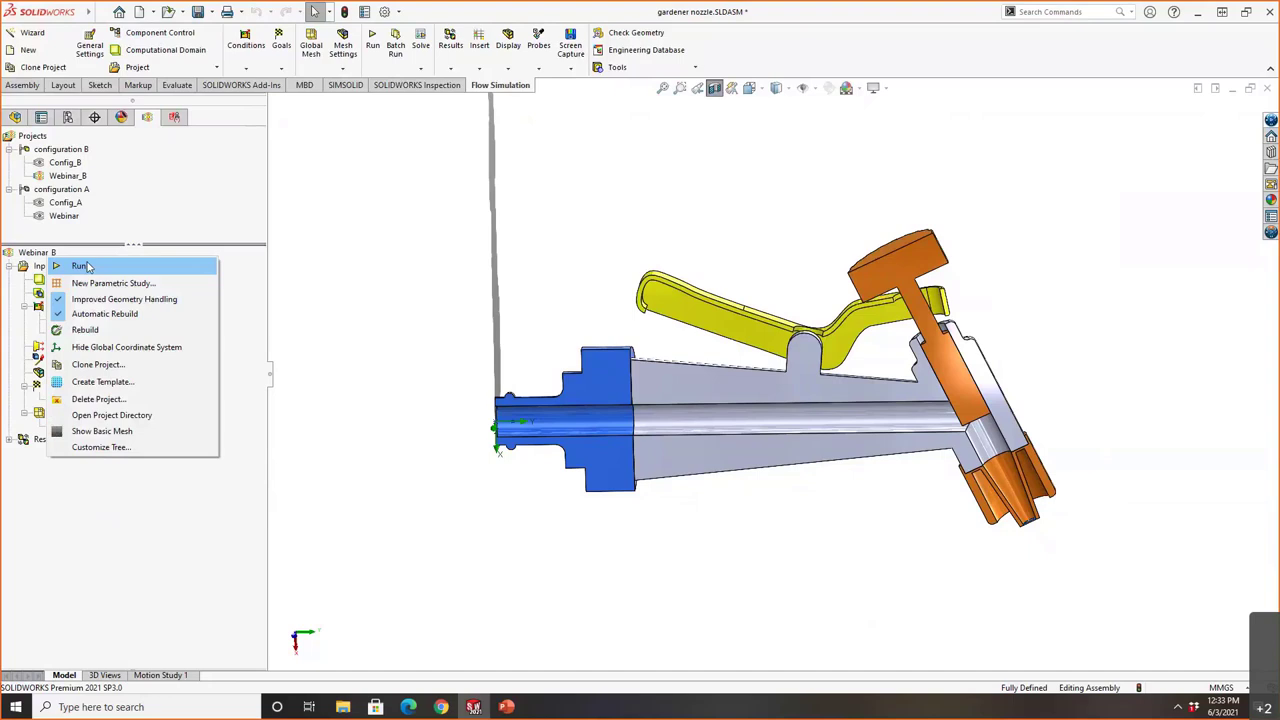
pyautogui.click(403, 214)
# Activate the Config_B project and show its Cut Plot 1 on the sectioned nozzle.
pyautogui.click(63, 163)
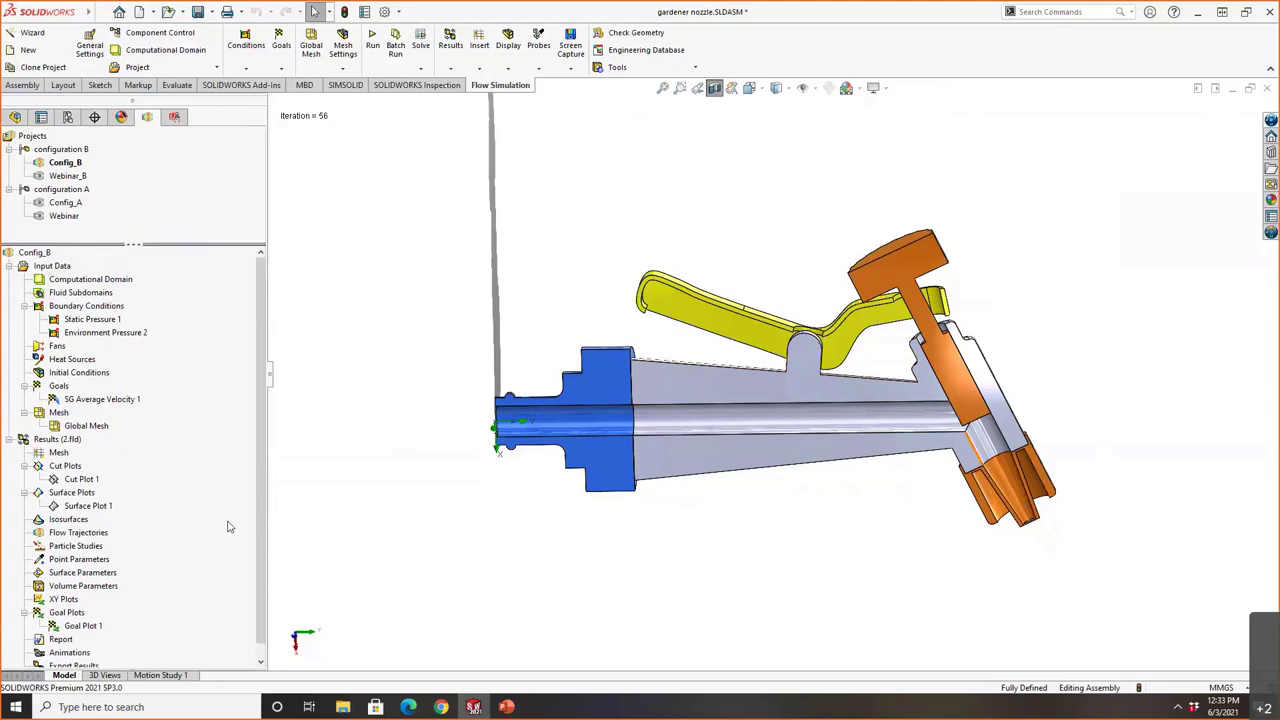
pyautogui.rightClick(88, 480)
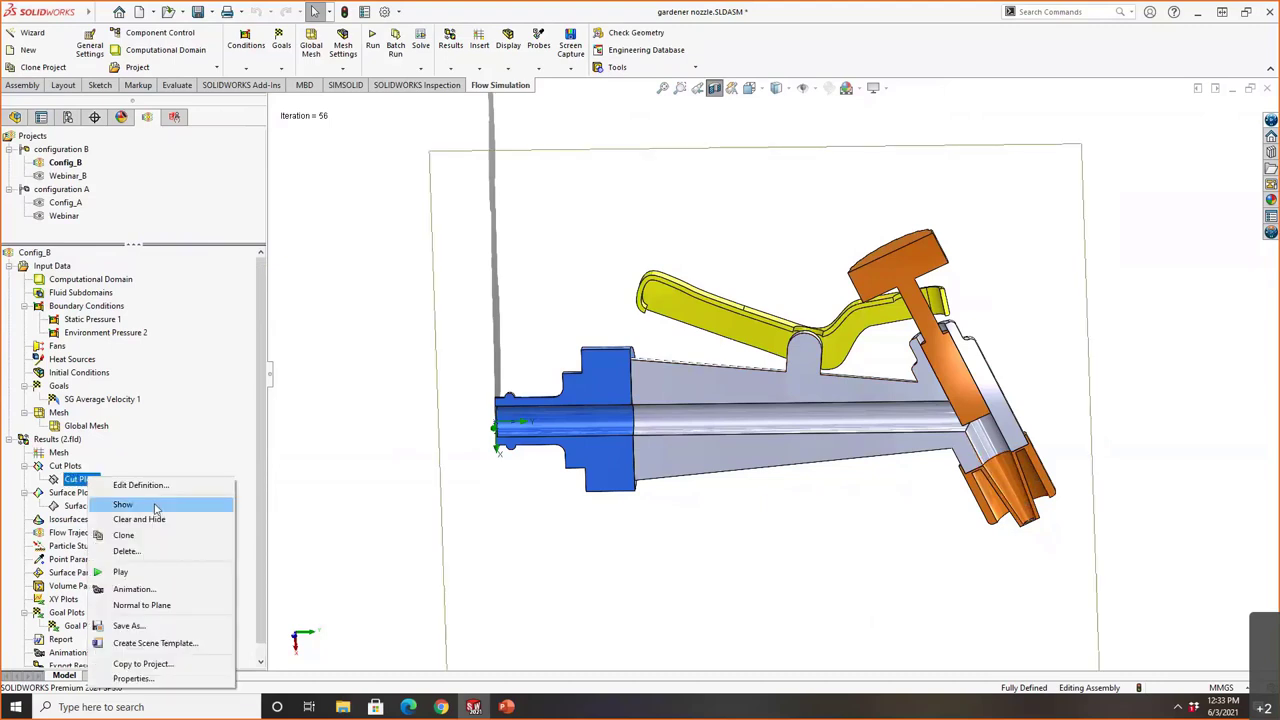
pyautogui.click(128, 504)
pyautogui.click(378, 510)
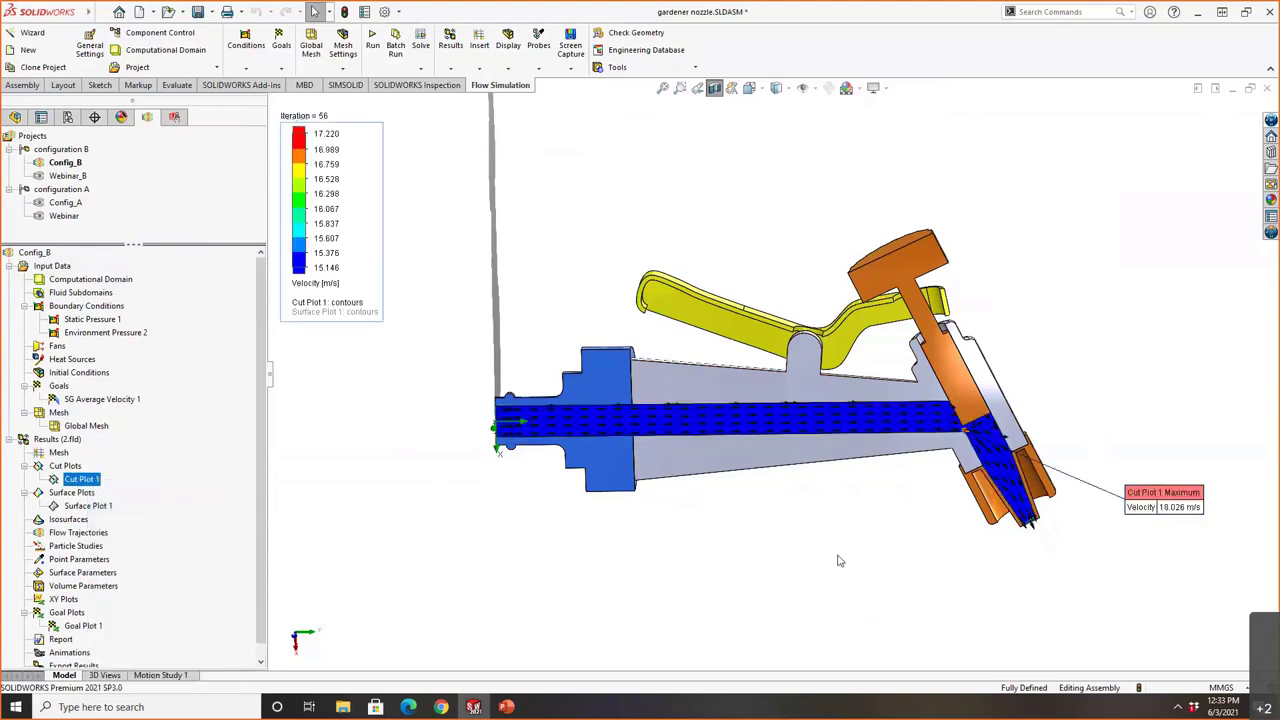
# Reset the velocity legend's minimum and maximum to Cut Plot 1's range, and examine the flow around the valve and nozzle bend.
pyautogui.click(331, 274)
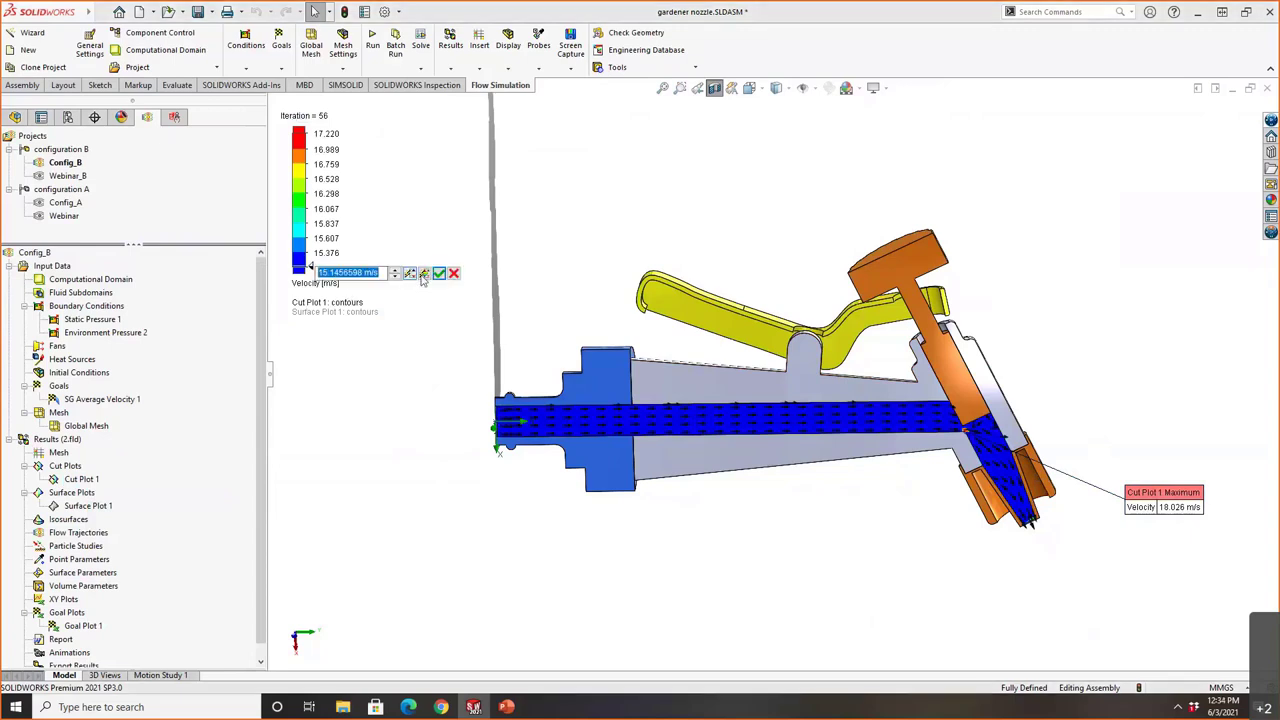
pyautogui.click(440, 274)
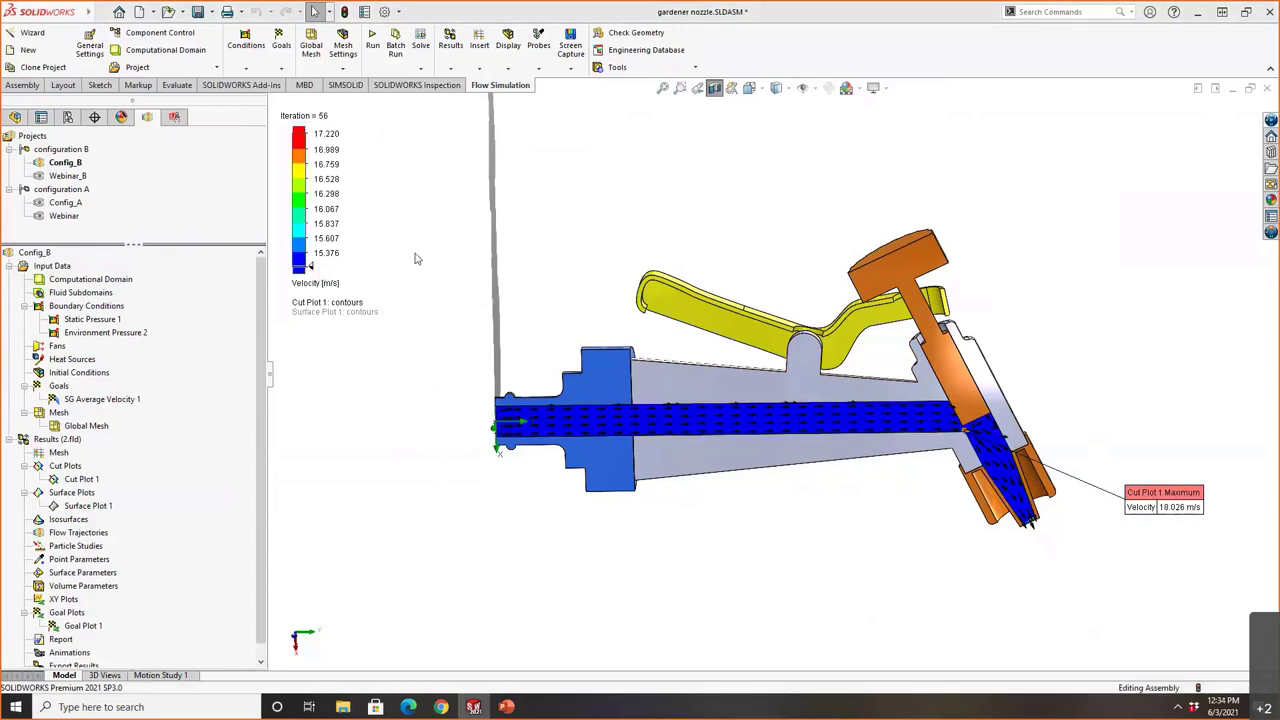
pyautogui.click(329, 141)
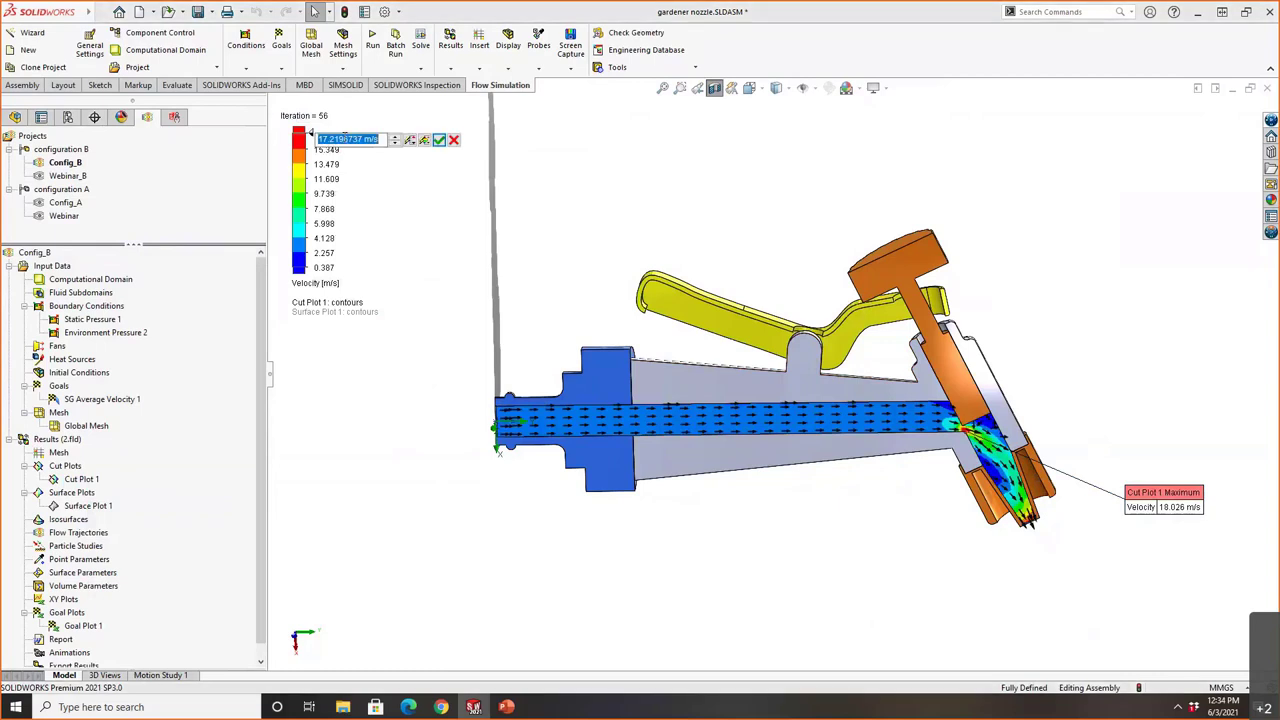
pyautogui.click(439, 140)
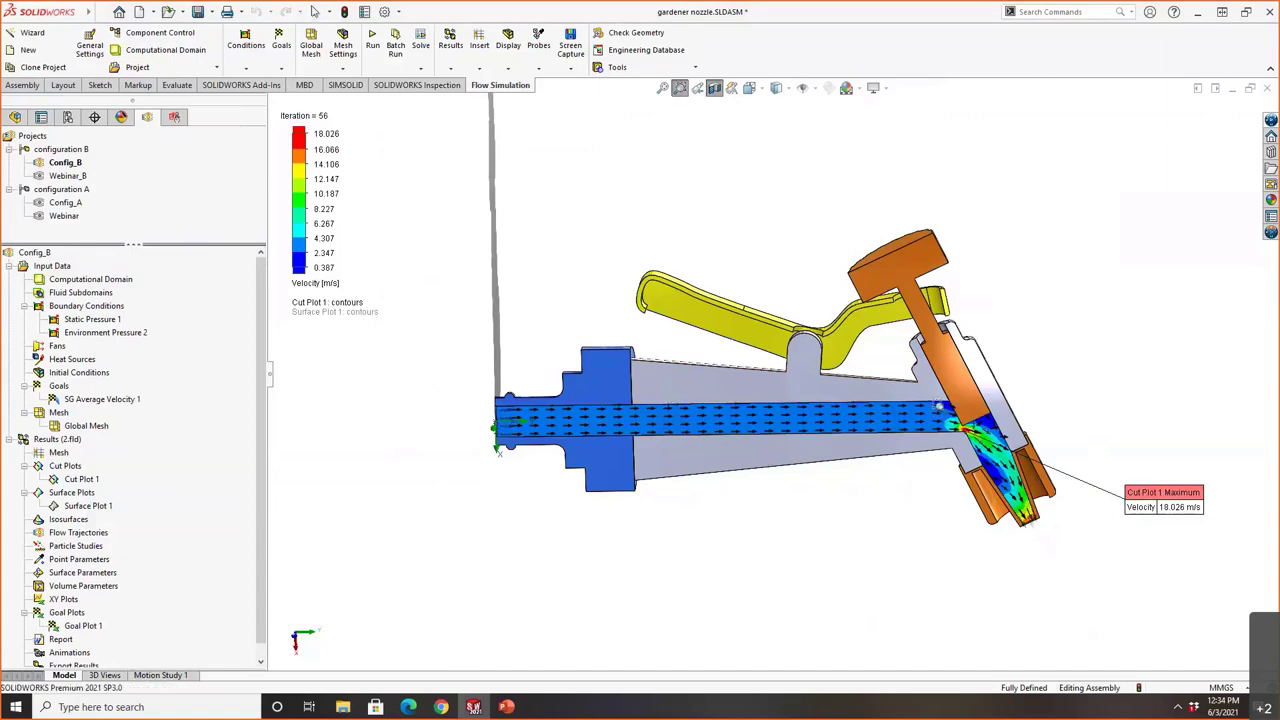
pyautogui.moveTo(896, 358); pyautogui.dragTo(1172, 594)
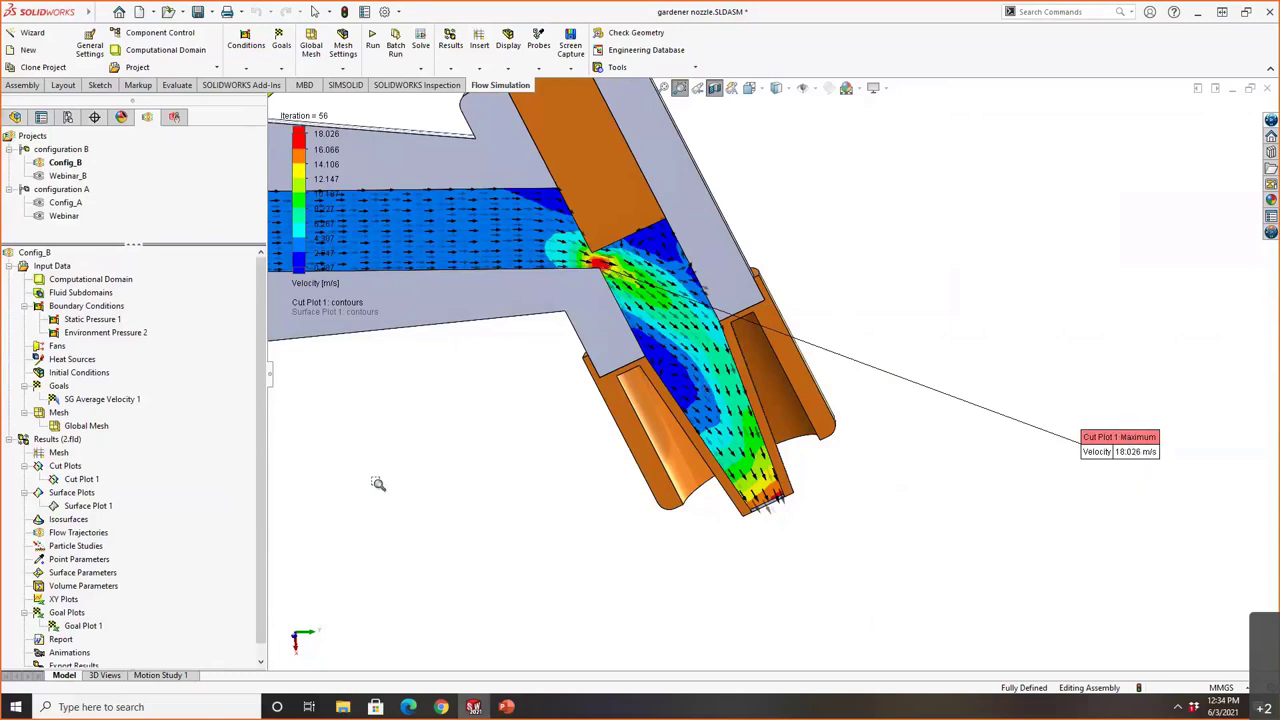
# Hide Cut Plot 1 and show Surface Plot 1 on the nozzle outlet.
pyautogui.rightClick(68, 480)
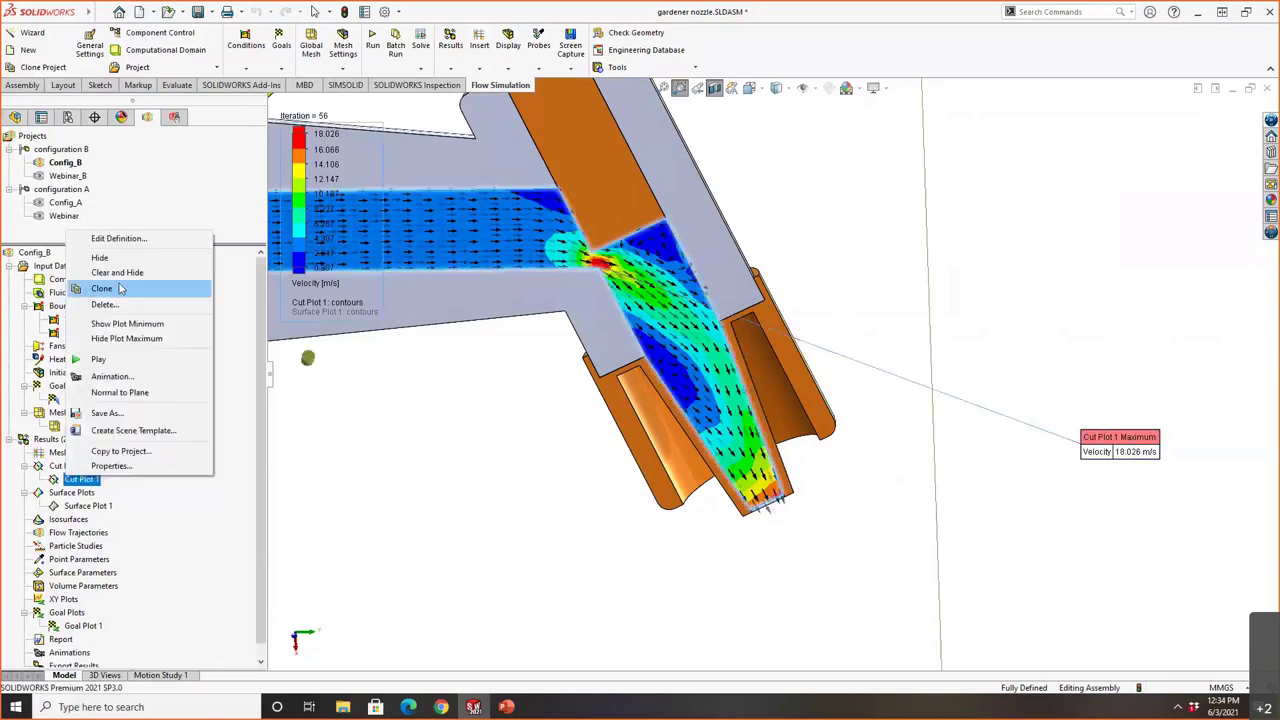
pyautogui.click(115, 257)
pyautogui.click(88, 506)
pyautogui.rightClick(88, 506)
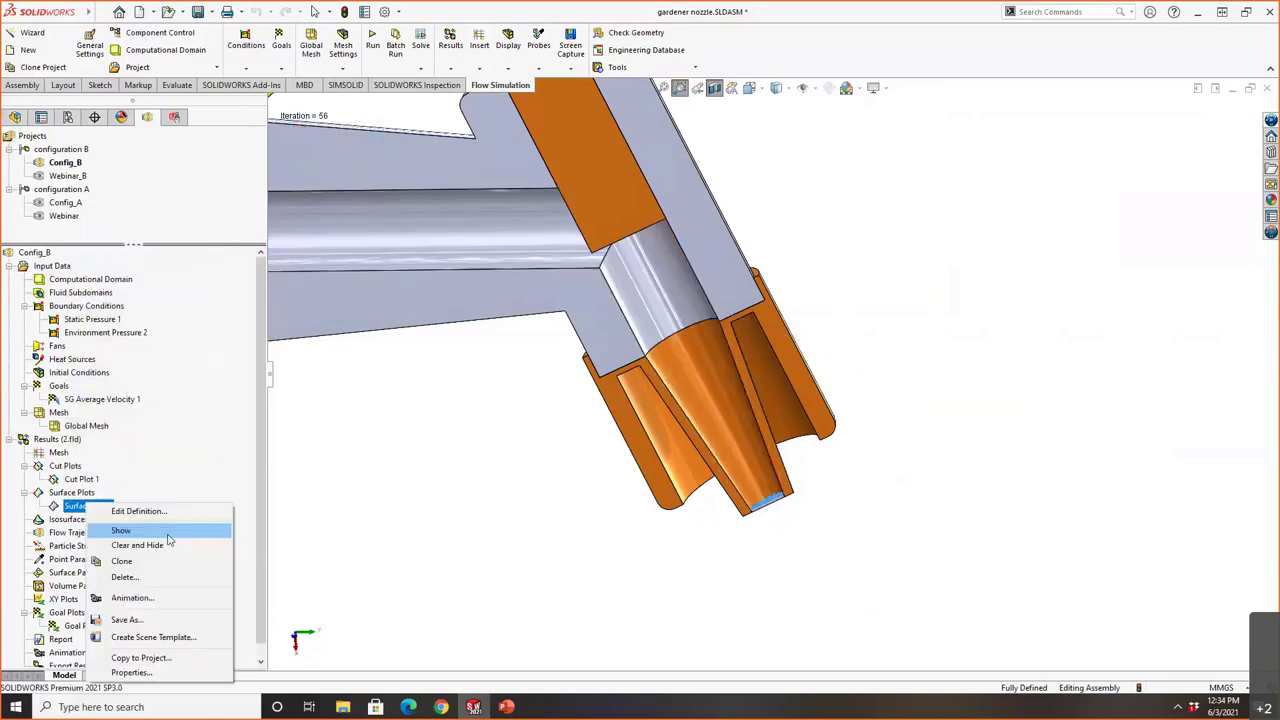
pyautogui.click(166, 531)
pyautogui.moveTo(882, 471); pyautogui.dragTo(941, 521, button='middle')
pyautogui.scroll(-5, 939, 540)
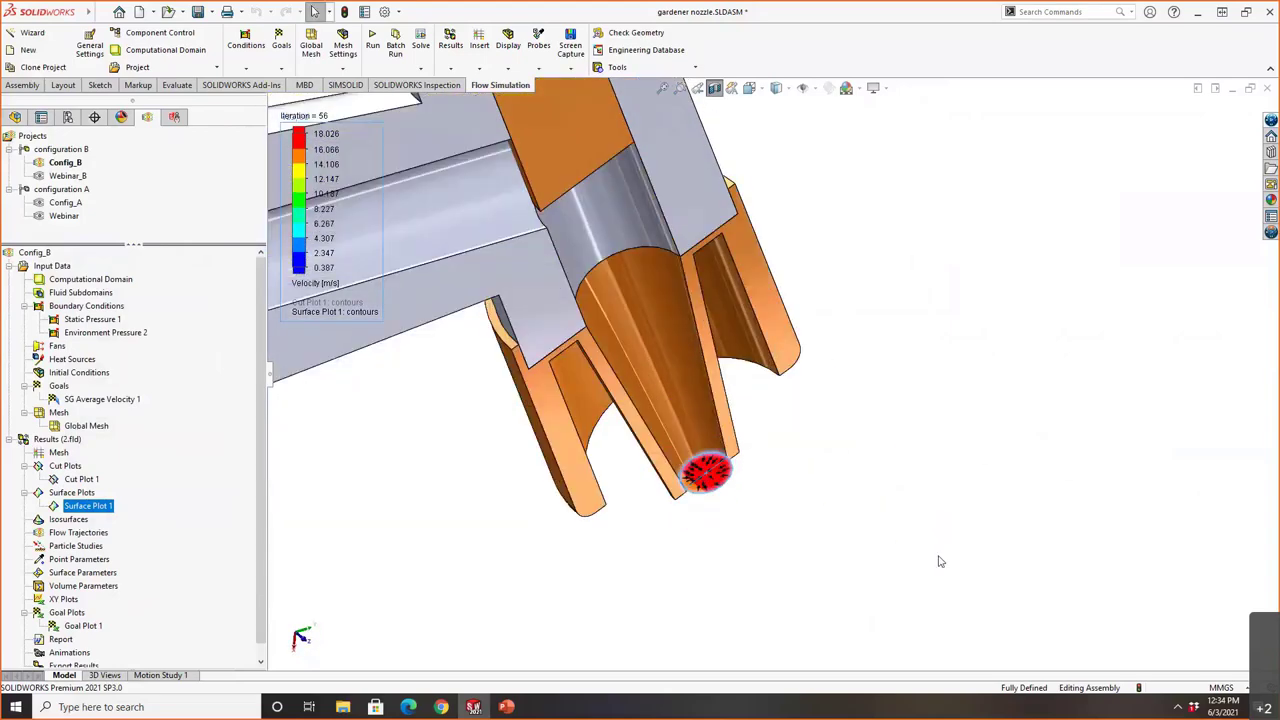
# Move the velocity legend clear of the model and reset its limits to Surface Plot 1's range, examining the outlet's velocity distribution.
pyautogui.moveTo(294, 171); pyautogui.dragTo(971, 256)
pyautogui.click(1099, 229)
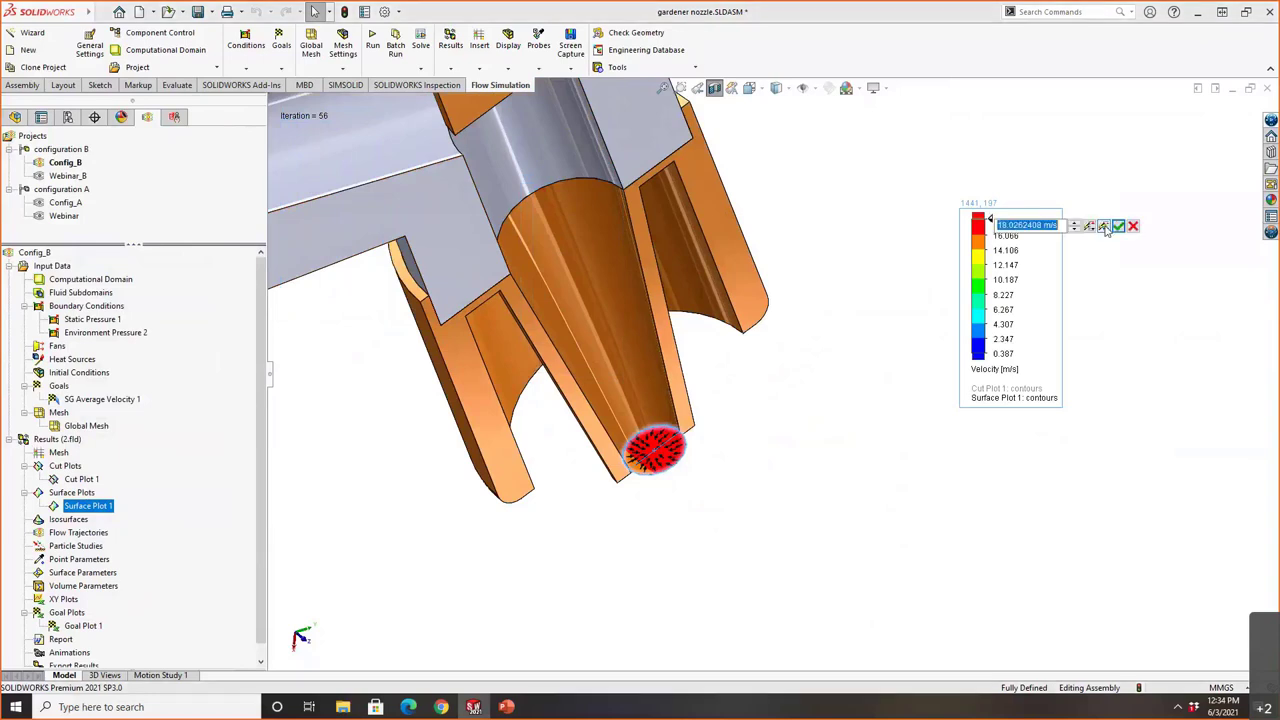
pyautogui.click(1035, 347)
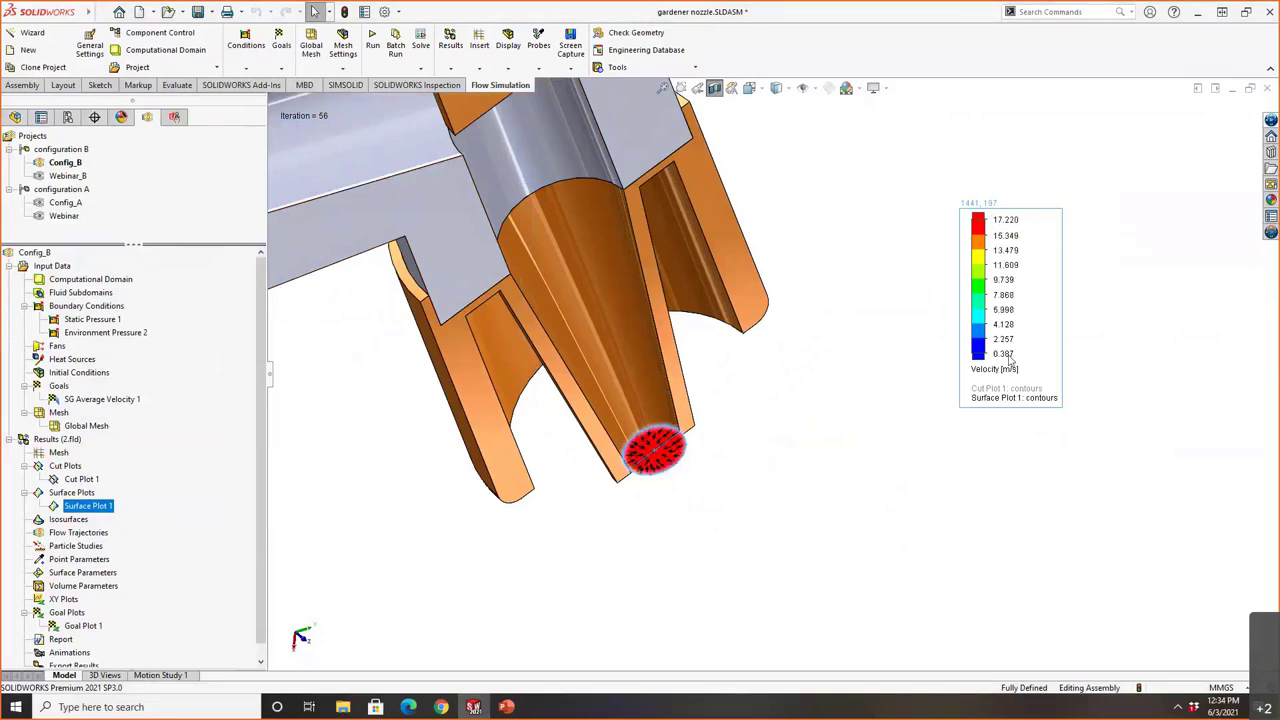
pyautogui.click(1035, 350)
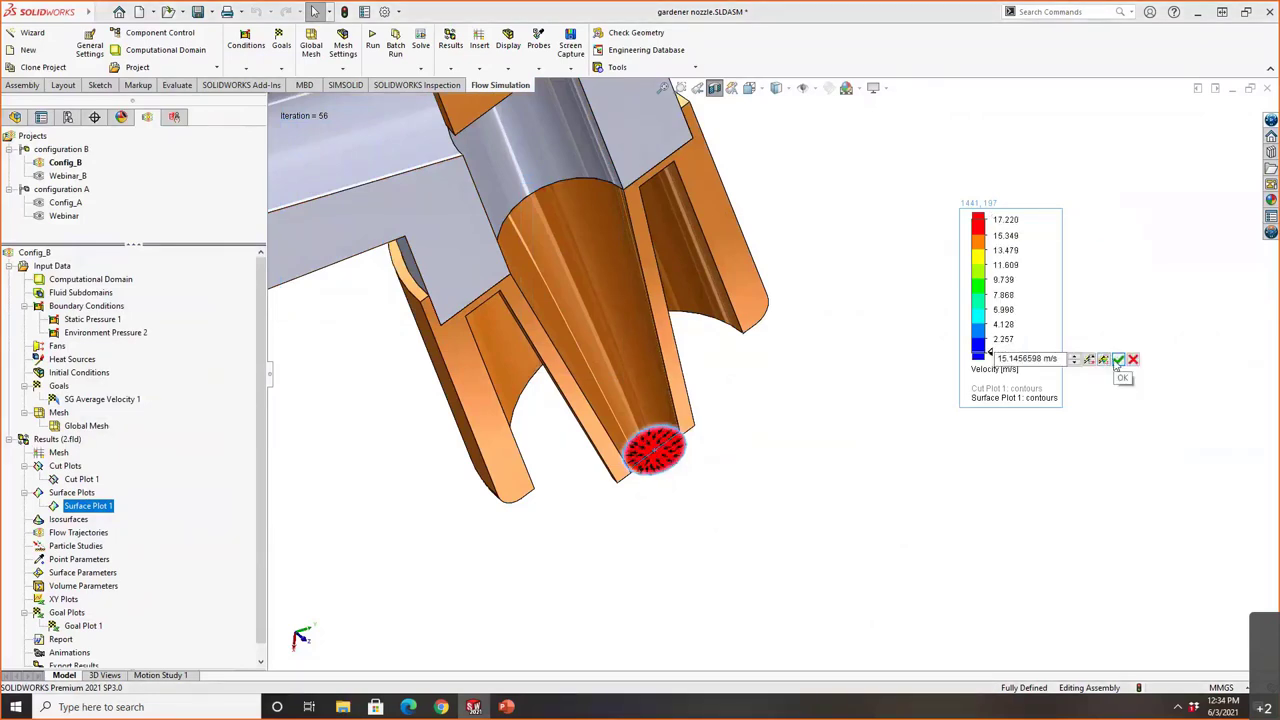
pyautogui.click(1118, 359)
pyautogui.moveTo(706, 478); pyautogui.dragTo(734, 503, button='middle')
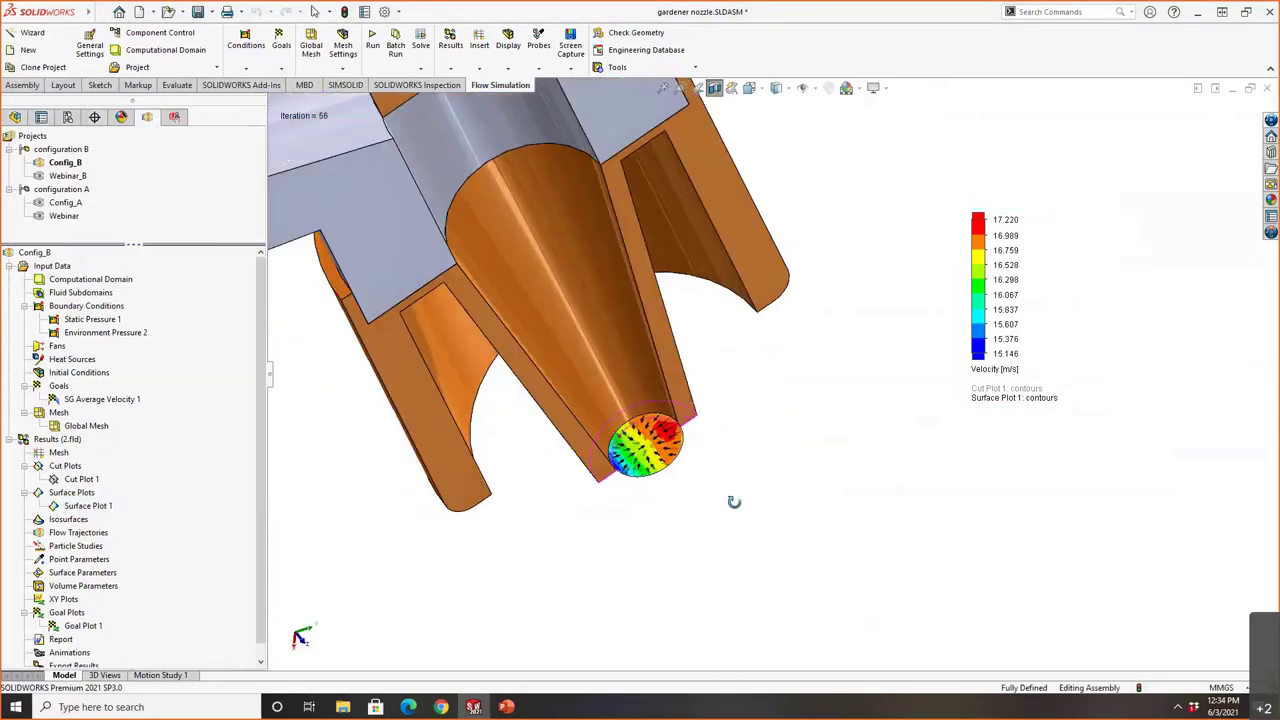
pyautogui.click(680, 88)
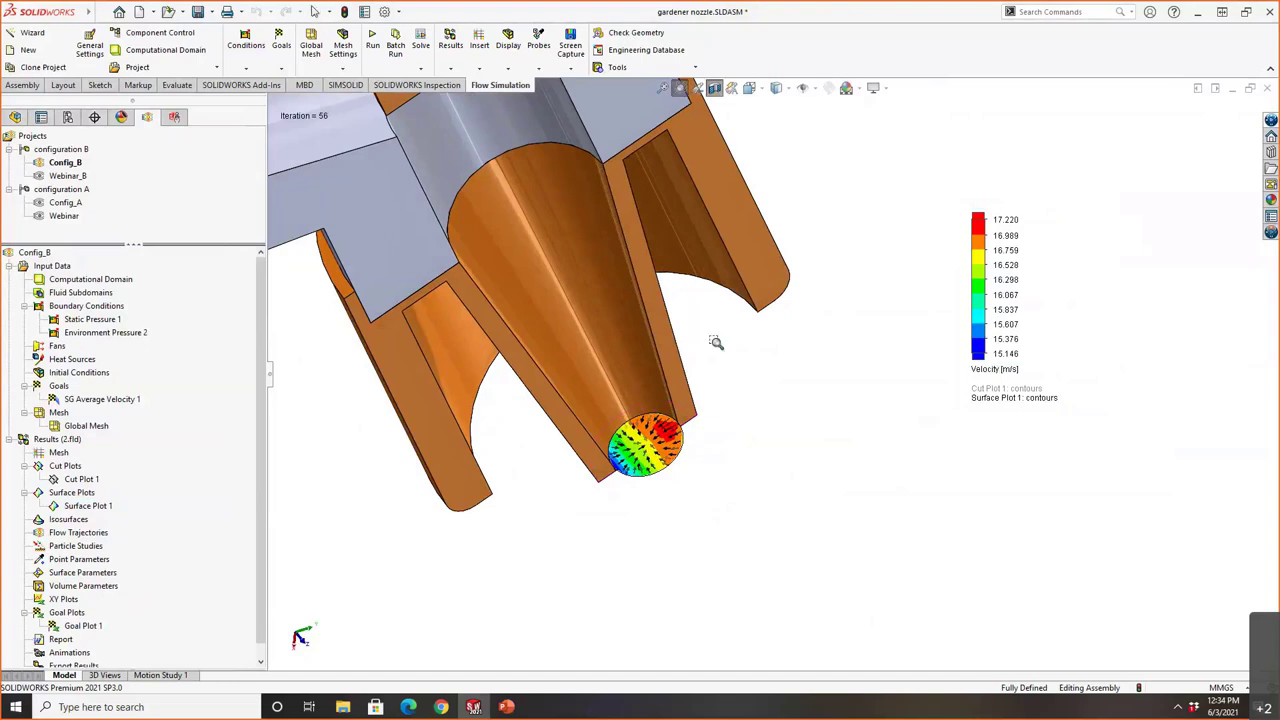
pyautogui.moveTo(751, 503); pyautogui.dragTo(843, 568)
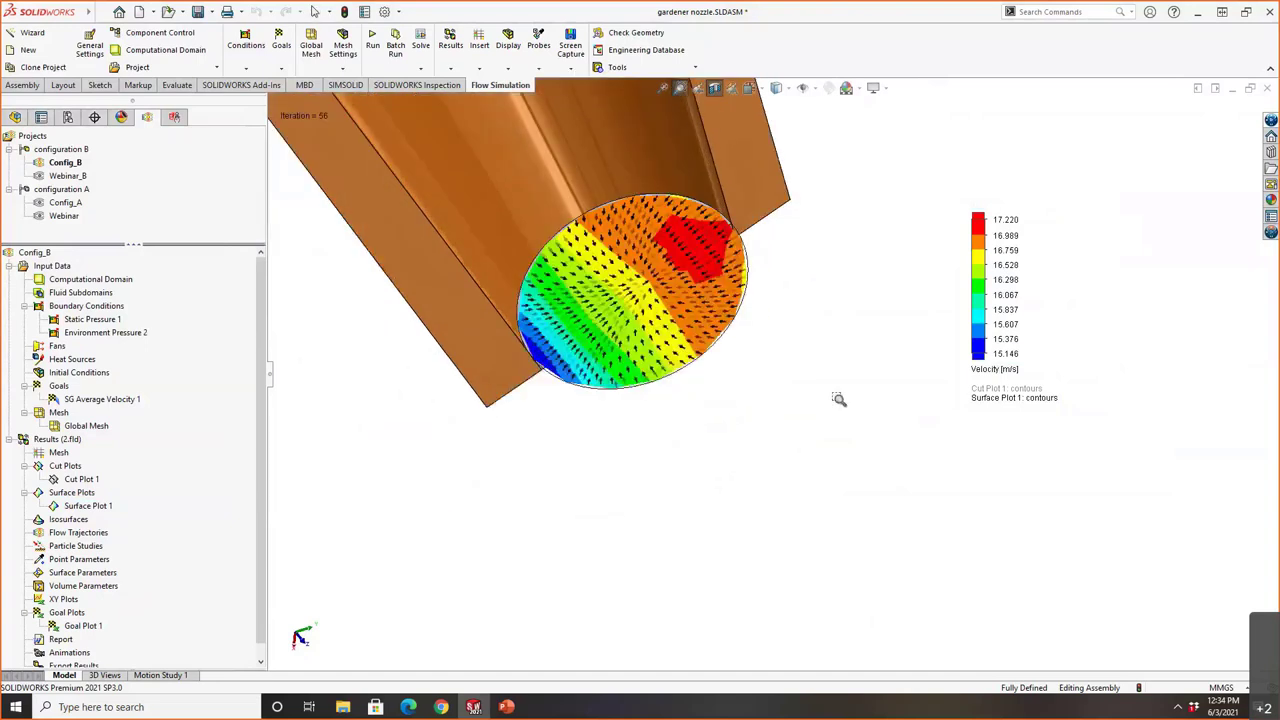
pyautogui.scroll(3, 730, 228)
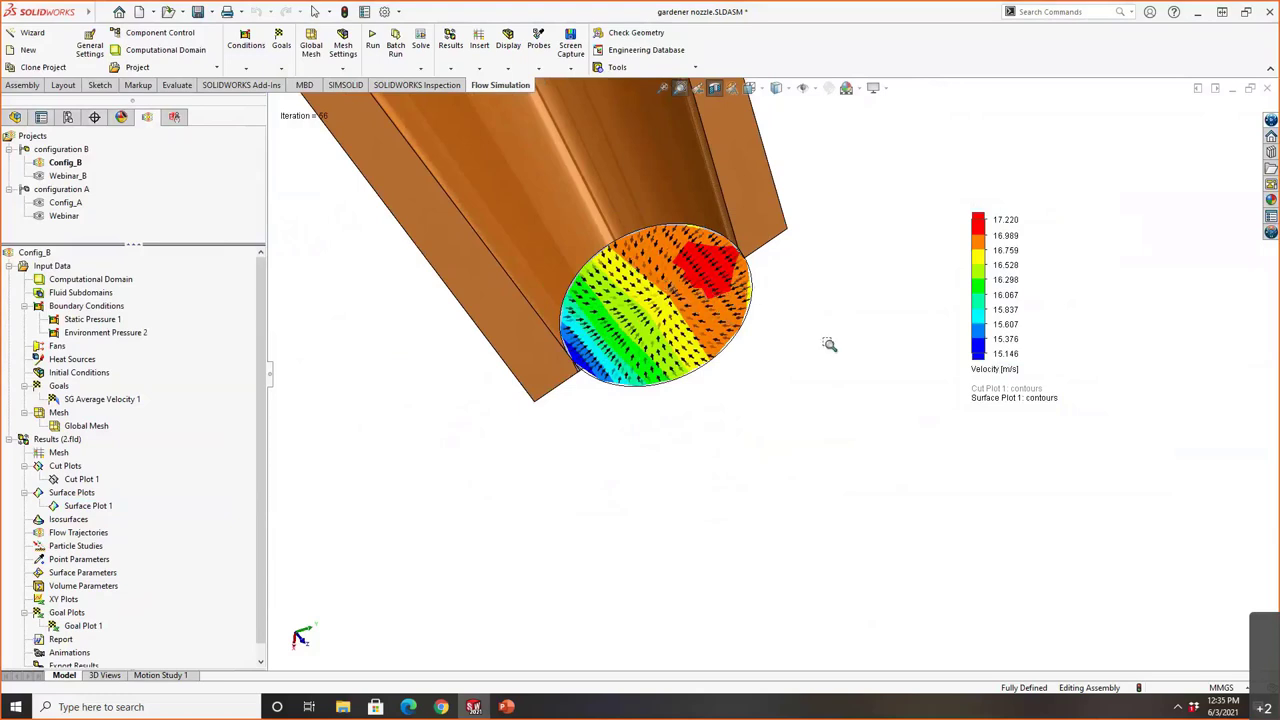
pyautogui.click(679, 89)
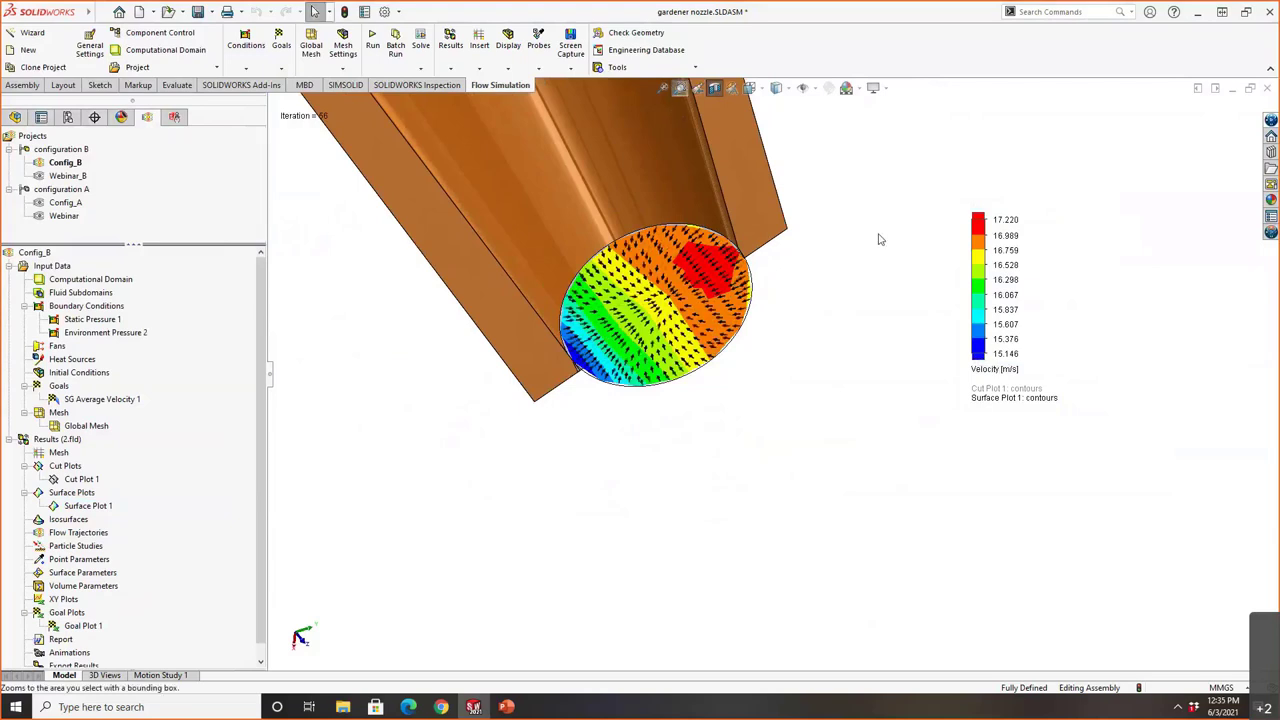
# Switch the plotted parameter in Surface Plot 1's legend from Velocity to Pressure.
pyautogui.click(998, 372)
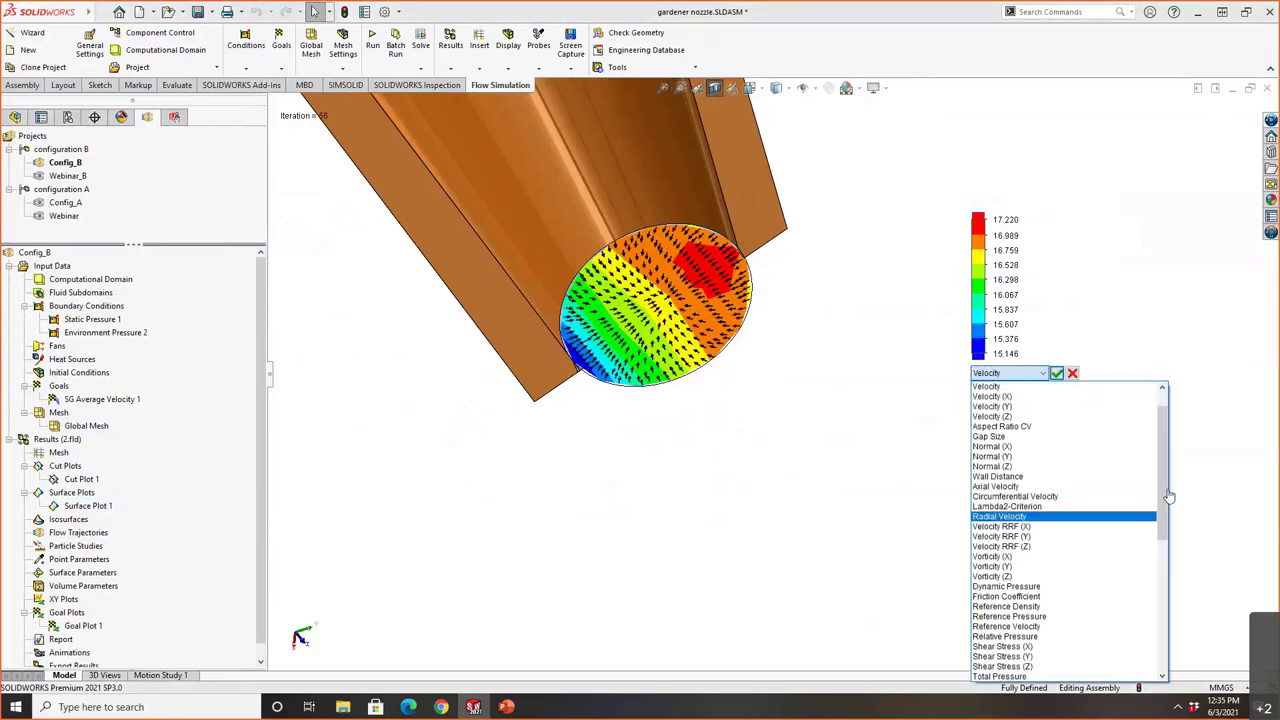
pyautogui.scroll(1, 1165, 487)
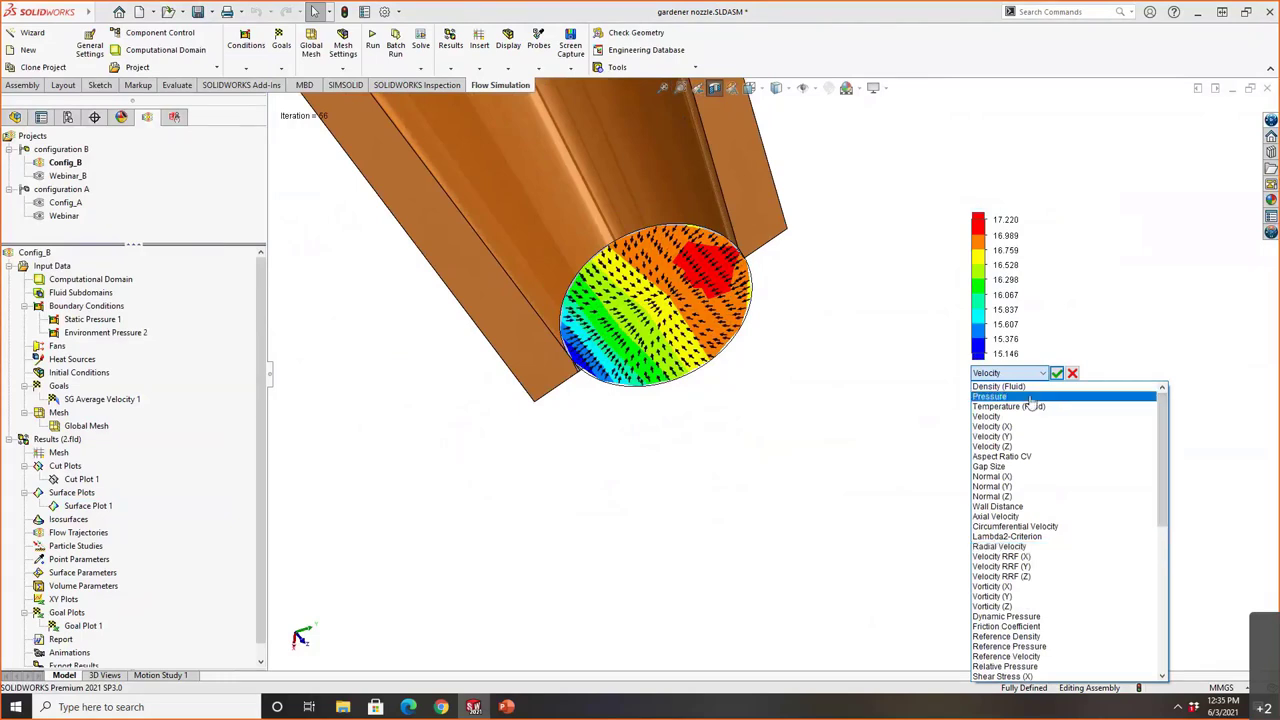
pyautogui.click(995, 391)
pyautogui.click(1056, 373)
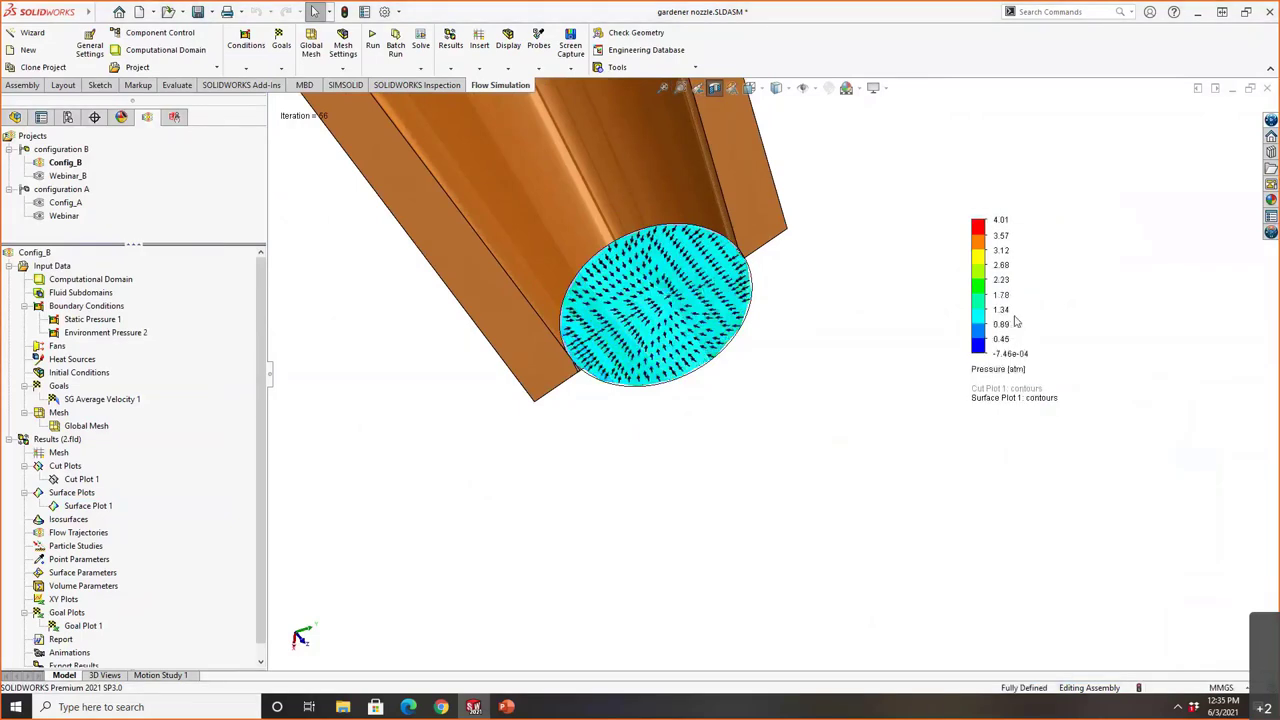
# Set both the maximum and minimum of the pressure legend to 1 atm, matching Surface Plot 1's range.
pyautogui.click(1000, 221)
pyautogui.write('4 atm')
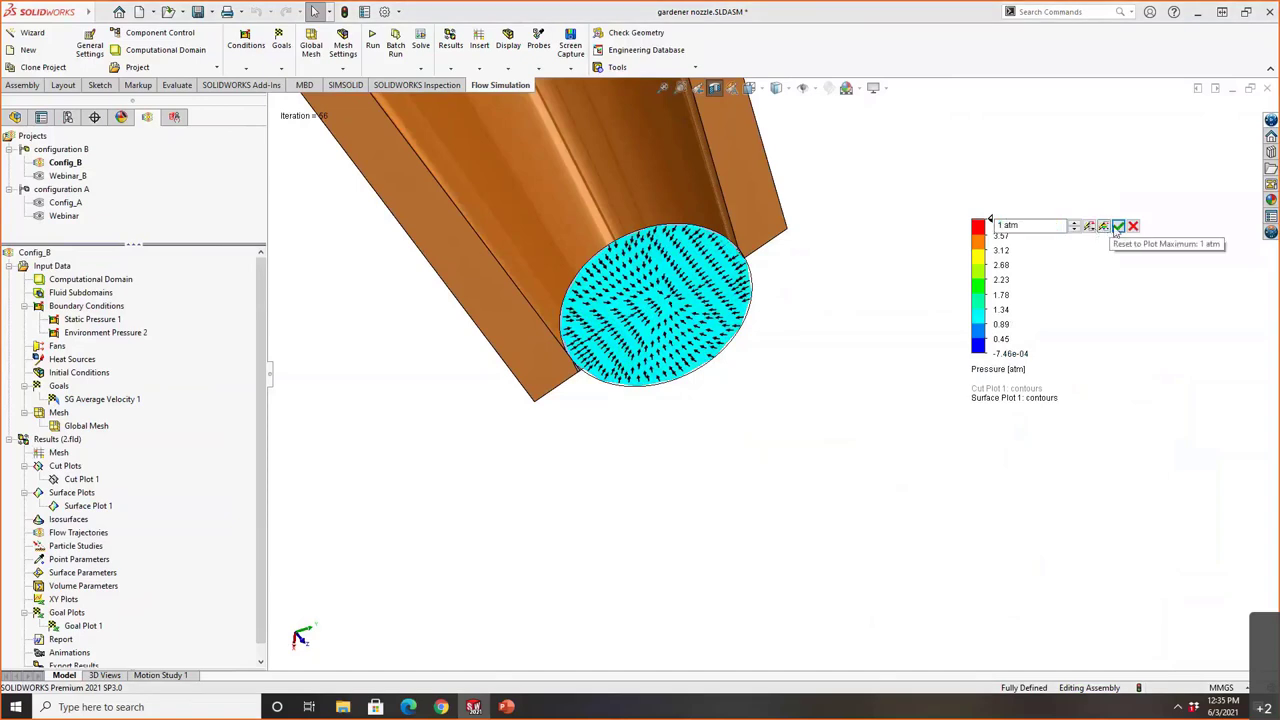
pyautogui.press('Return')
pyautogui.click(1000, 352)
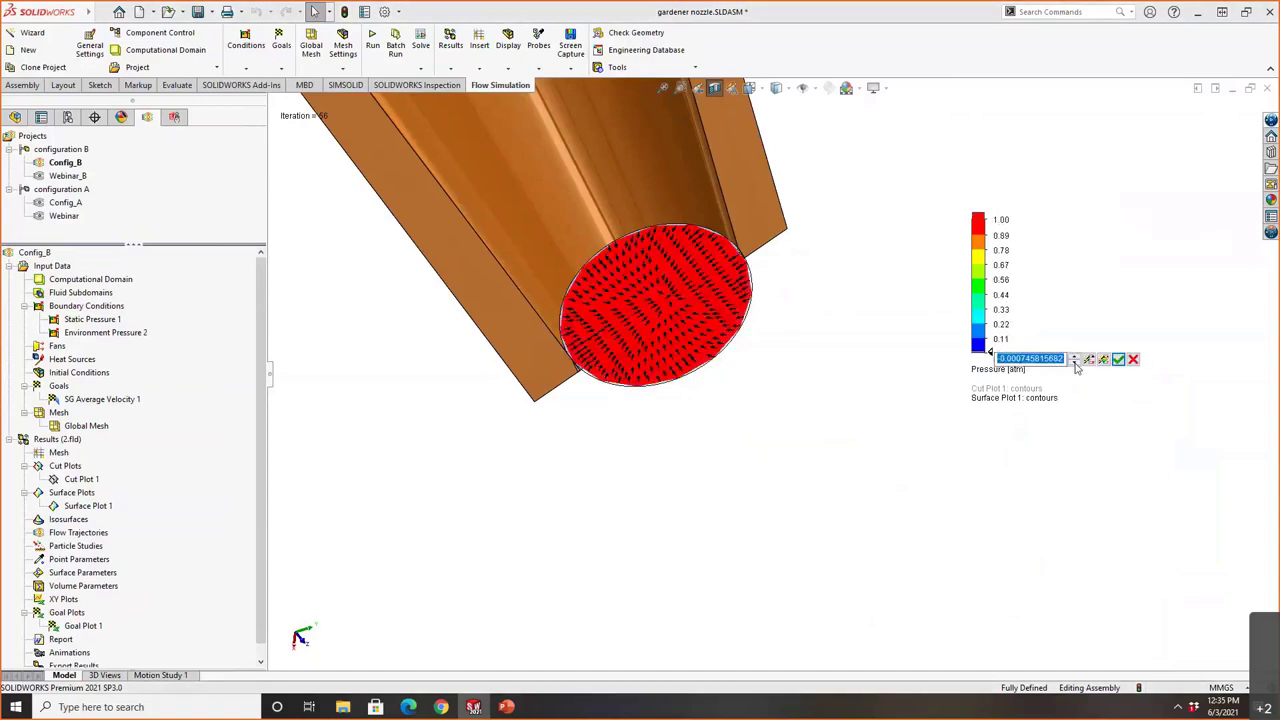
pyautogui.write('1 atm')
pyautogui.click(1118, 359)
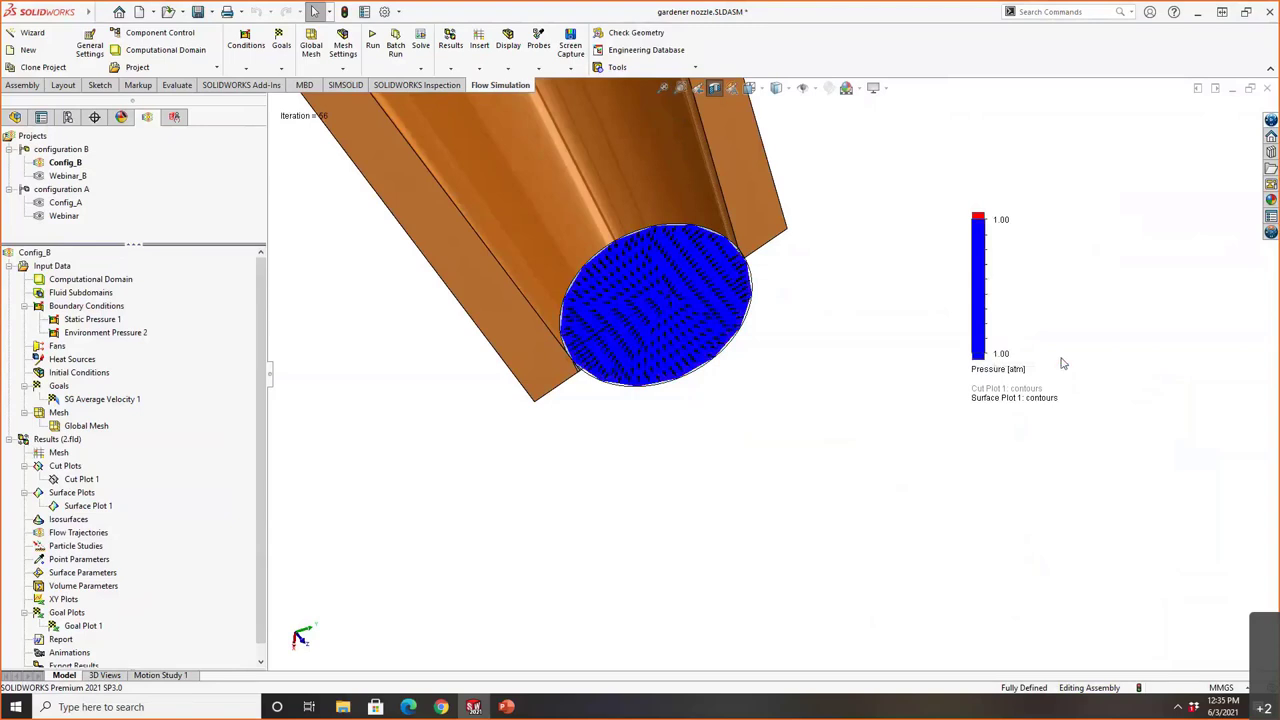
# Switch the plotted parameter in Surface Plot 1's legend to Velocity (Y).
pyautogui.click(1016, 372)
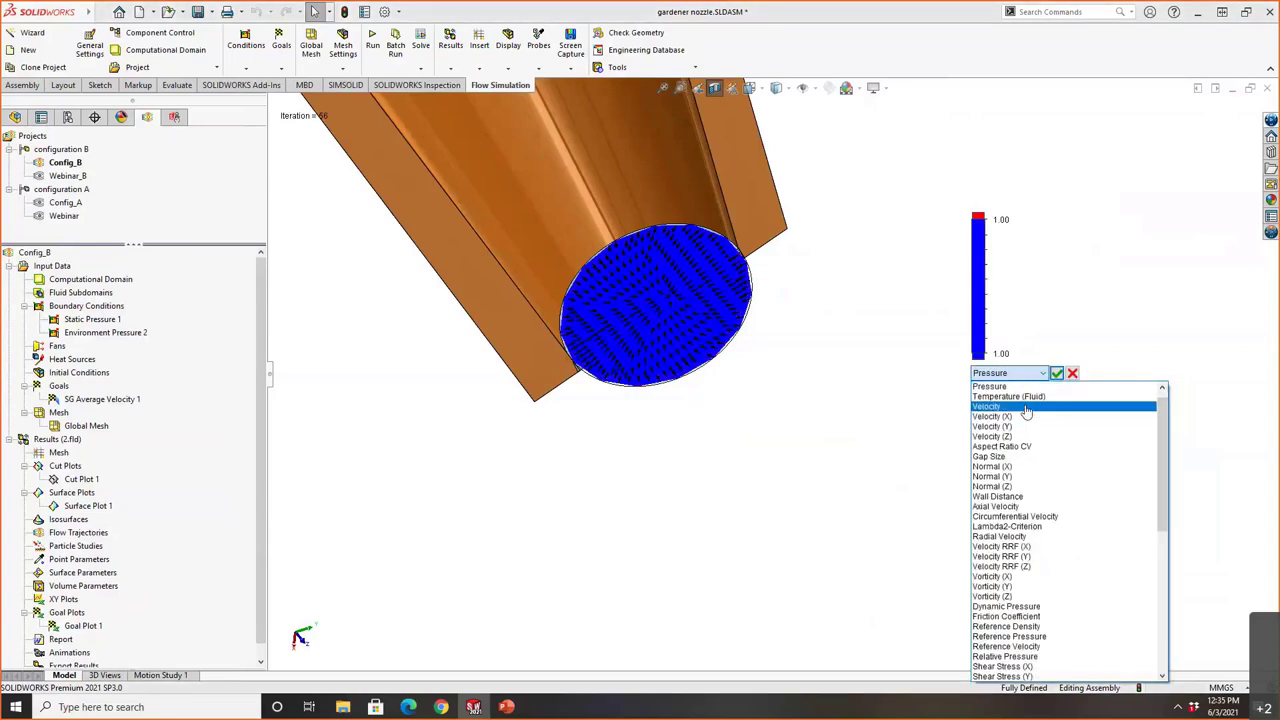
pyautogui.click(1022, 406)
pyautogui.click(1030, 375)
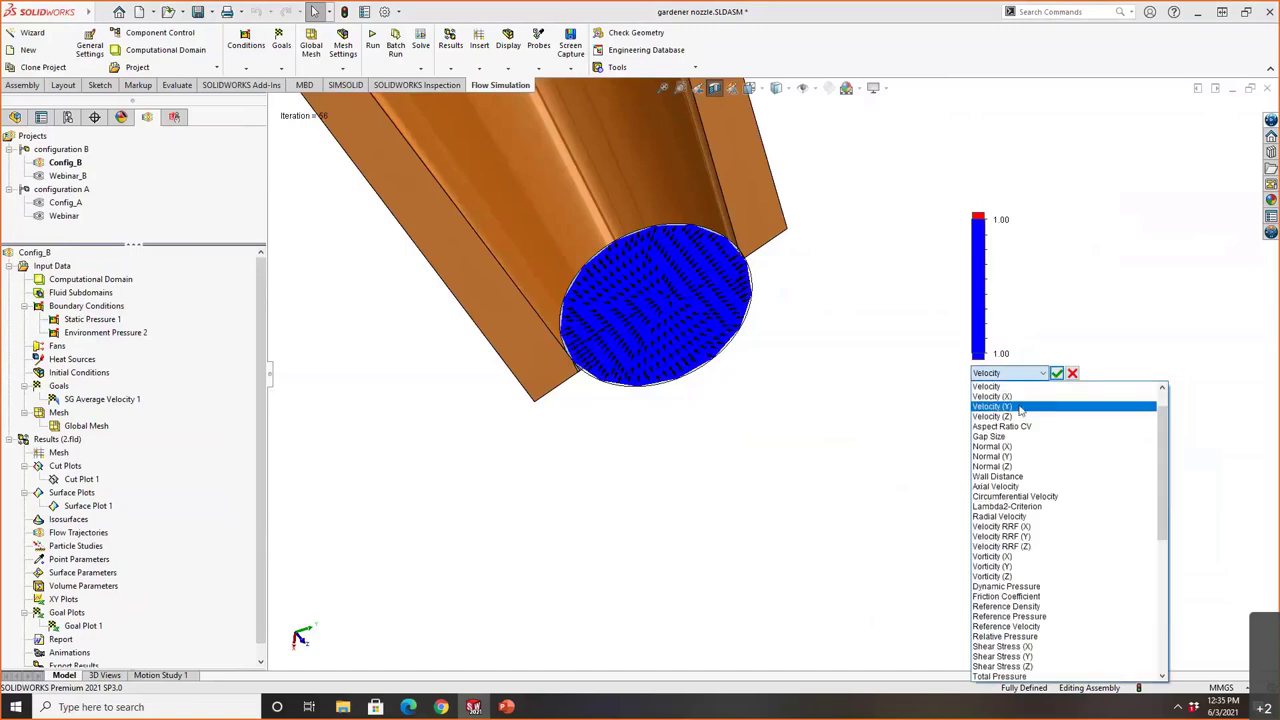
pyautogui.click(1020, 406)
pyautogui.click(1057, 372)
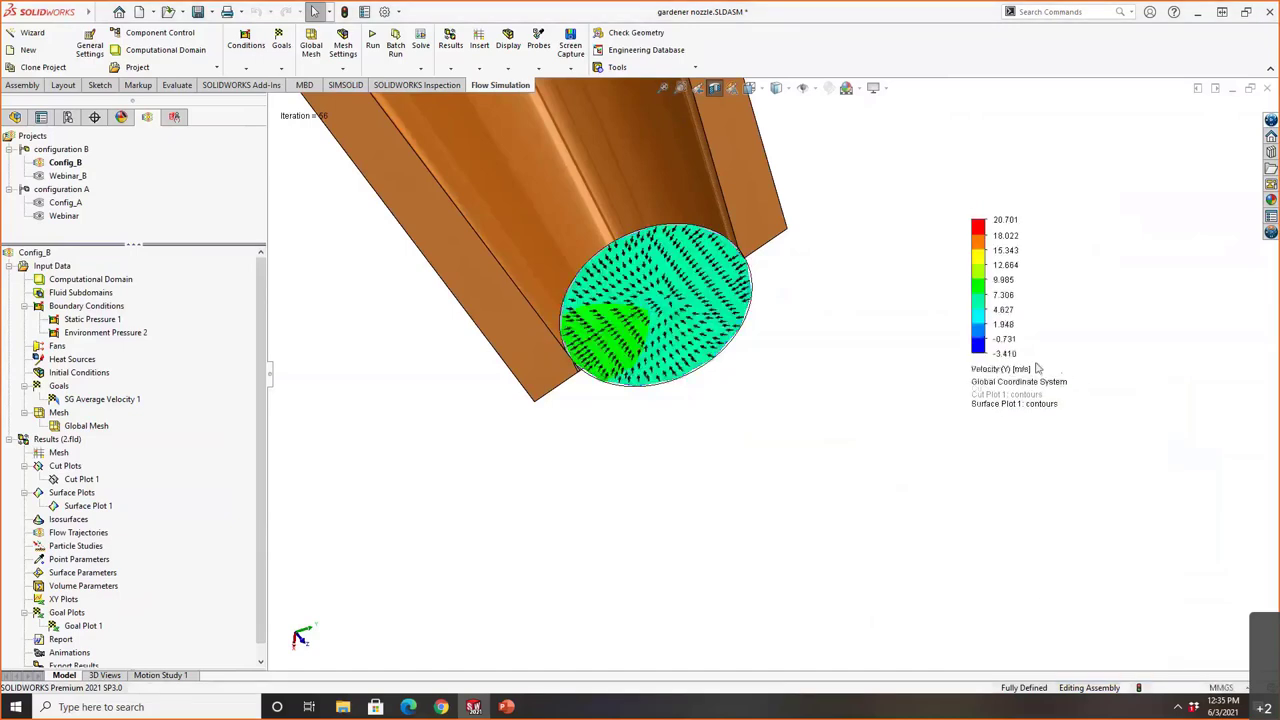
# Reset the Velocity (Y) legend's maximum and minimum to Surface Plot 1's range.
pyautogui.click(1005, 220)
pyautogui.click(1103, 226)
pyautogui.click(1118, 226)
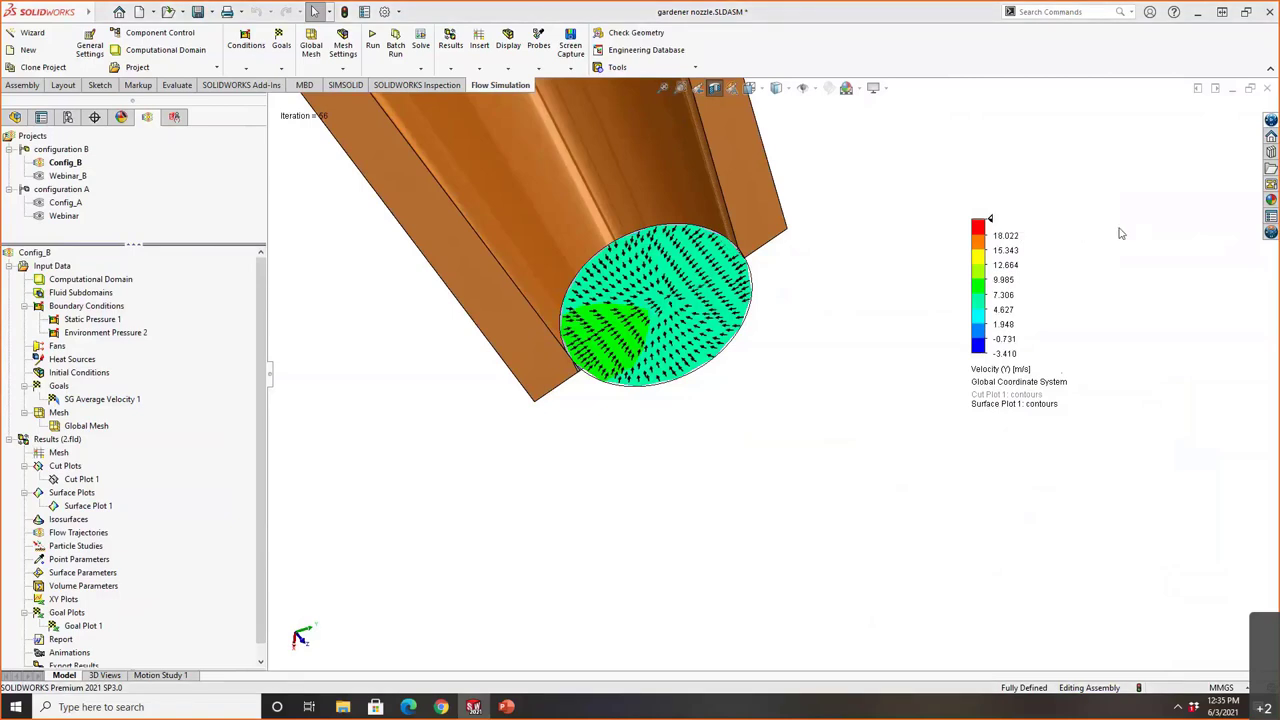
pyautogui.click(1005, 354)
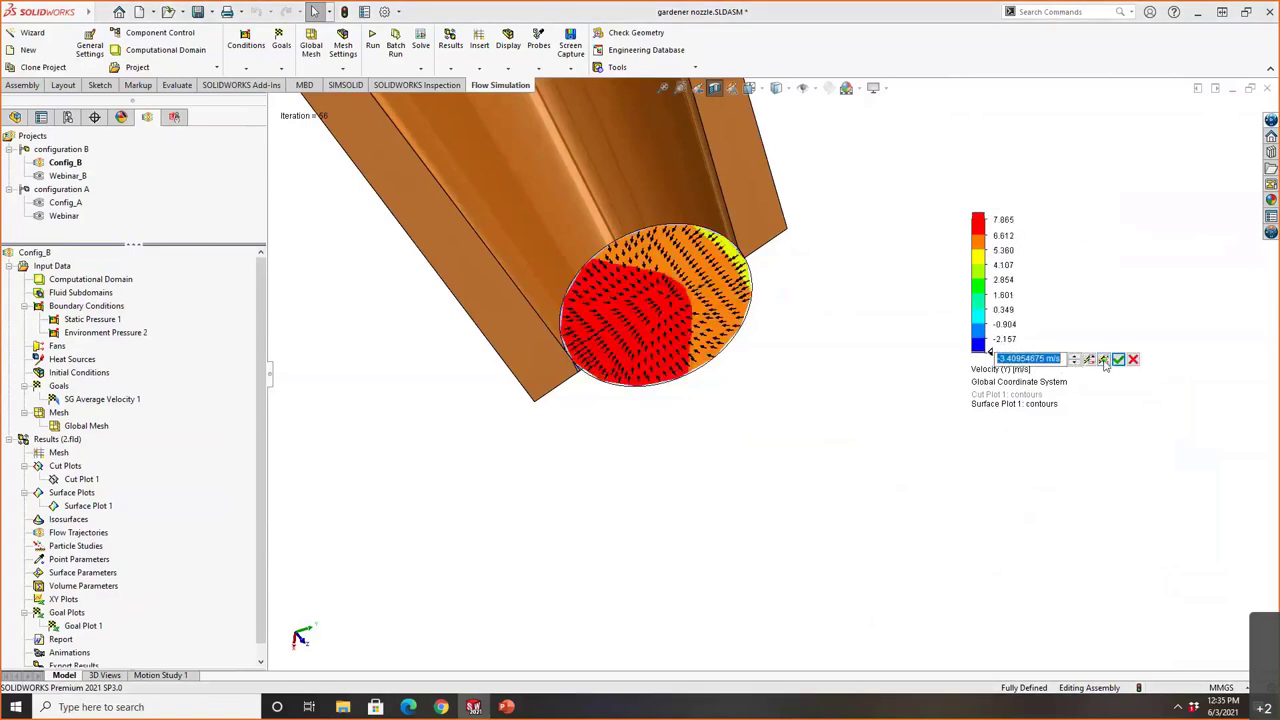
pyautogui.click(1103, 363)
pyautogui.click(1118, 364)
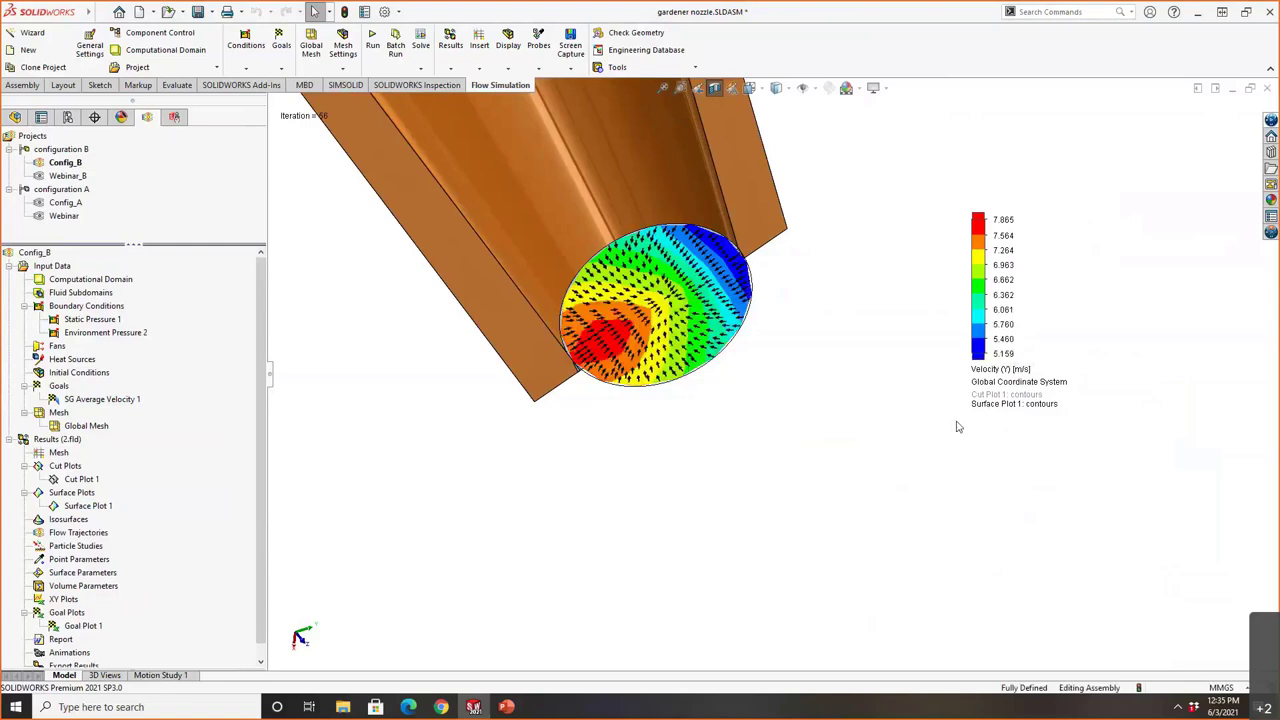
# Open the save settings for Surface Plot 1, examine the available file types, and close them without saving.
pyautogui.click(95, 506)
pyautogui.rightClick(98, 507)
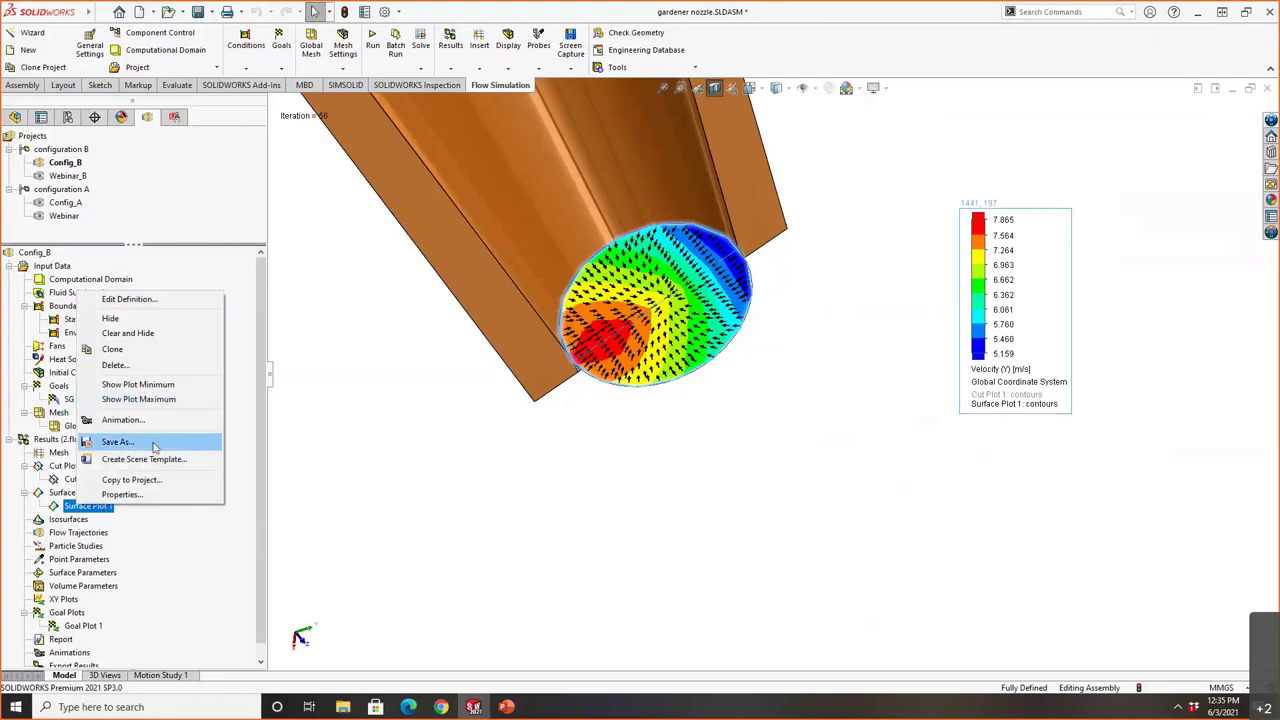
pyautogui.click(117, 441)
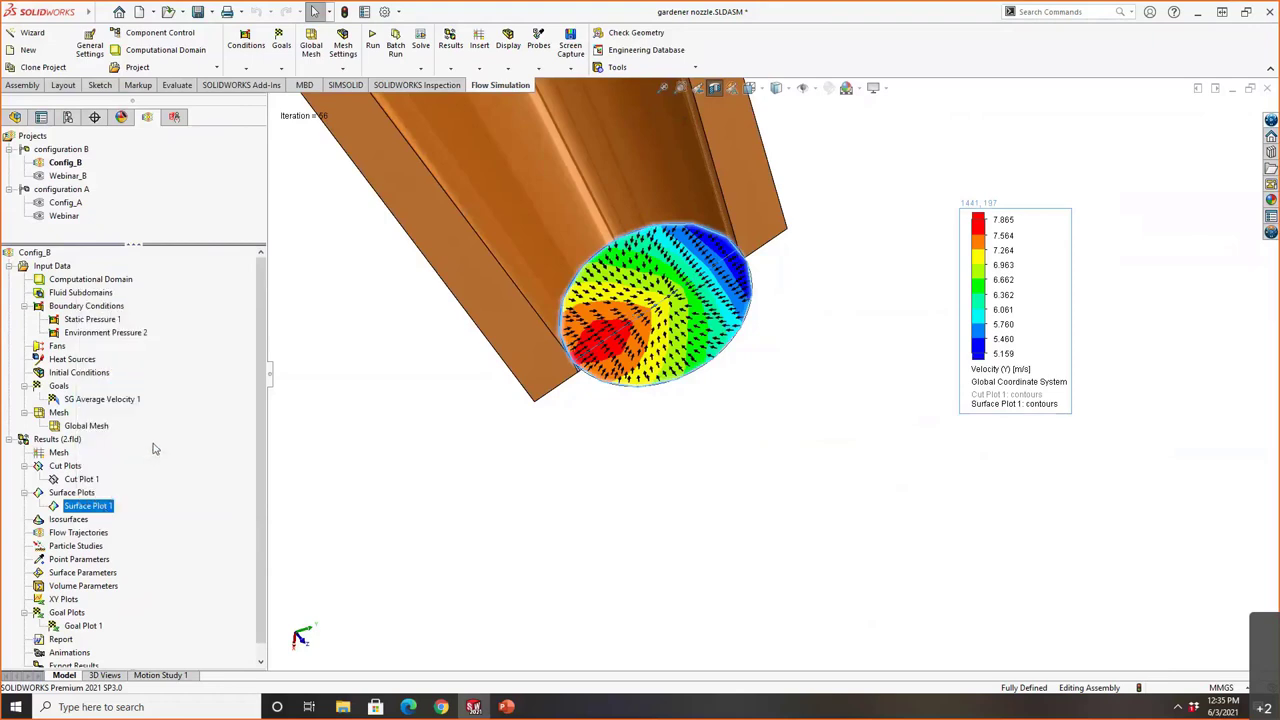
pyautogui.click(108, 195)
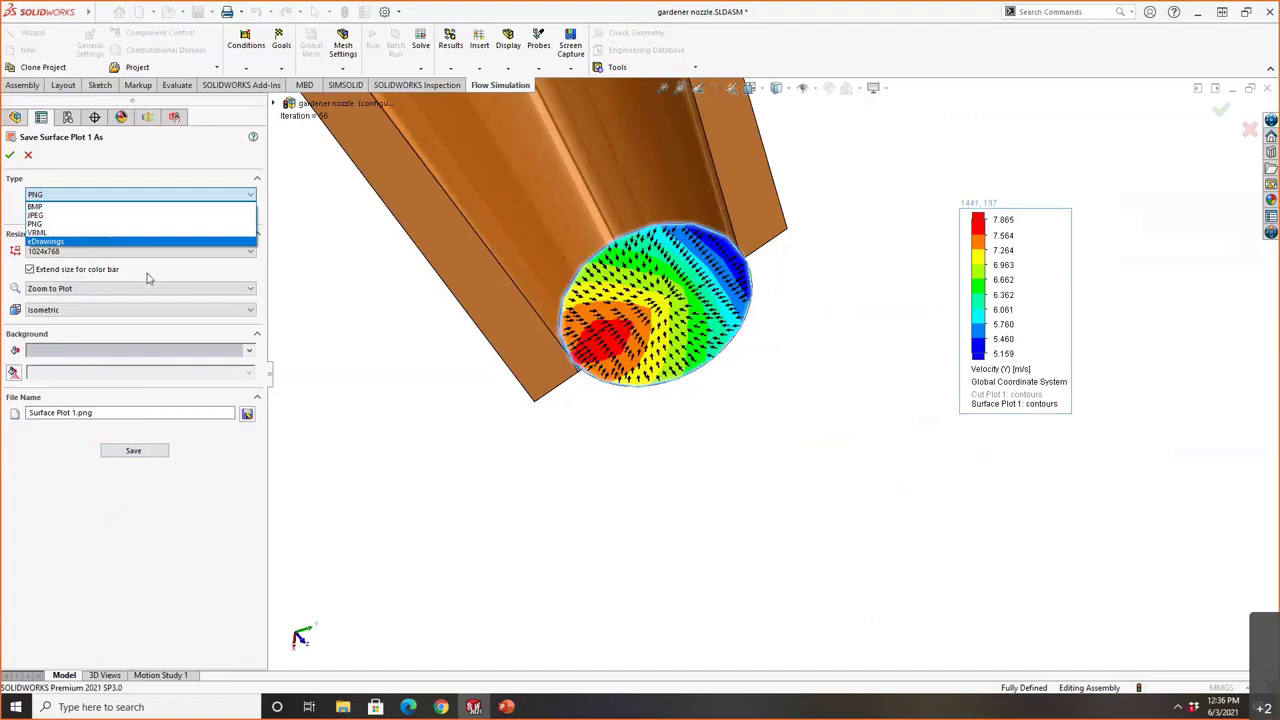
pyautogui.click(403, 396)
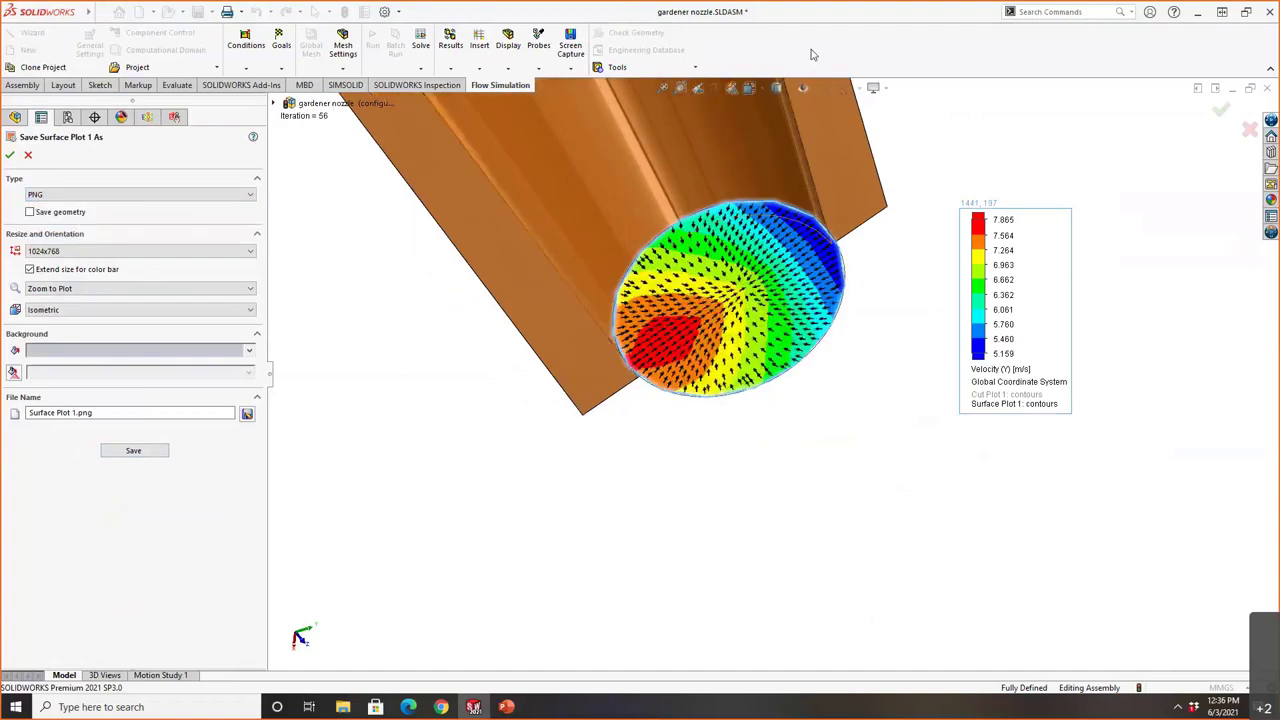
pyautogui.click(662, 88)
pyautogui.moveTo(720, 300); pyautogui.dragTo(690, 265, button='middle')
pyautogui.keyDown('ctrl'); pyautogui.moveTo(1116, 487); pyautogui.dragTo(1043, 465, button='middle'); pyautogui.keyUp('ctrl')
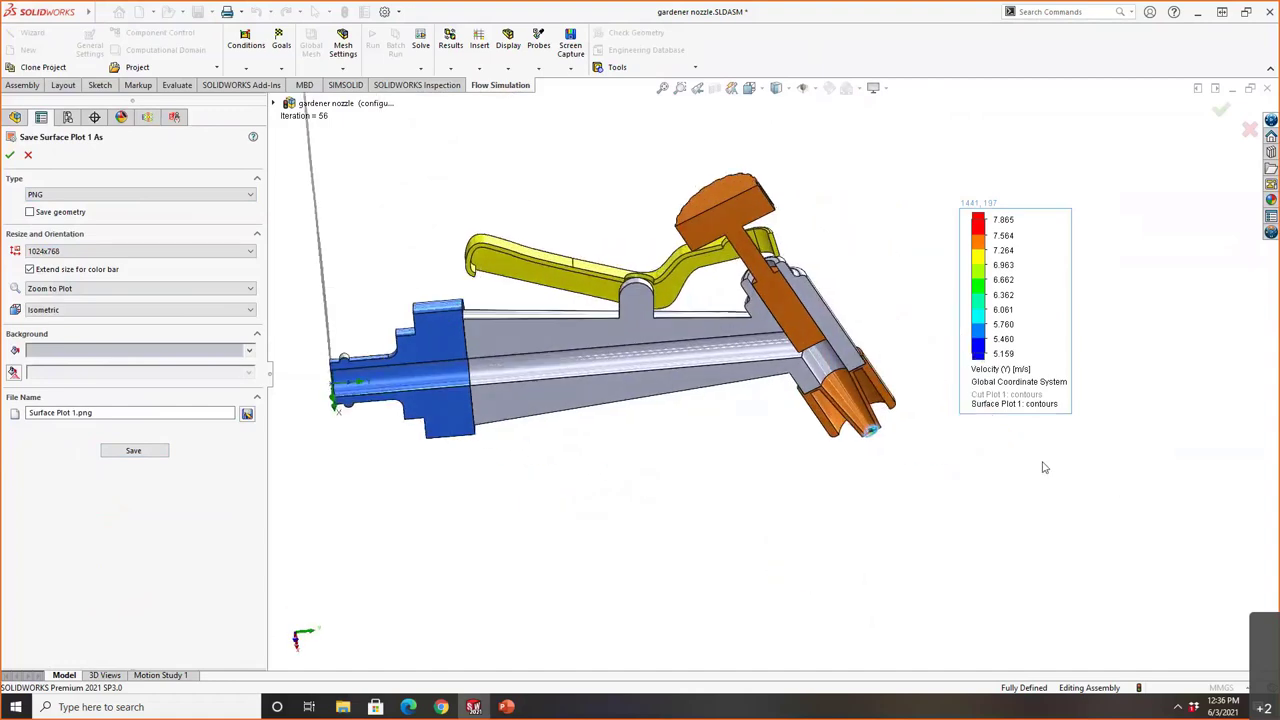
pyautogui.click(29, 157)
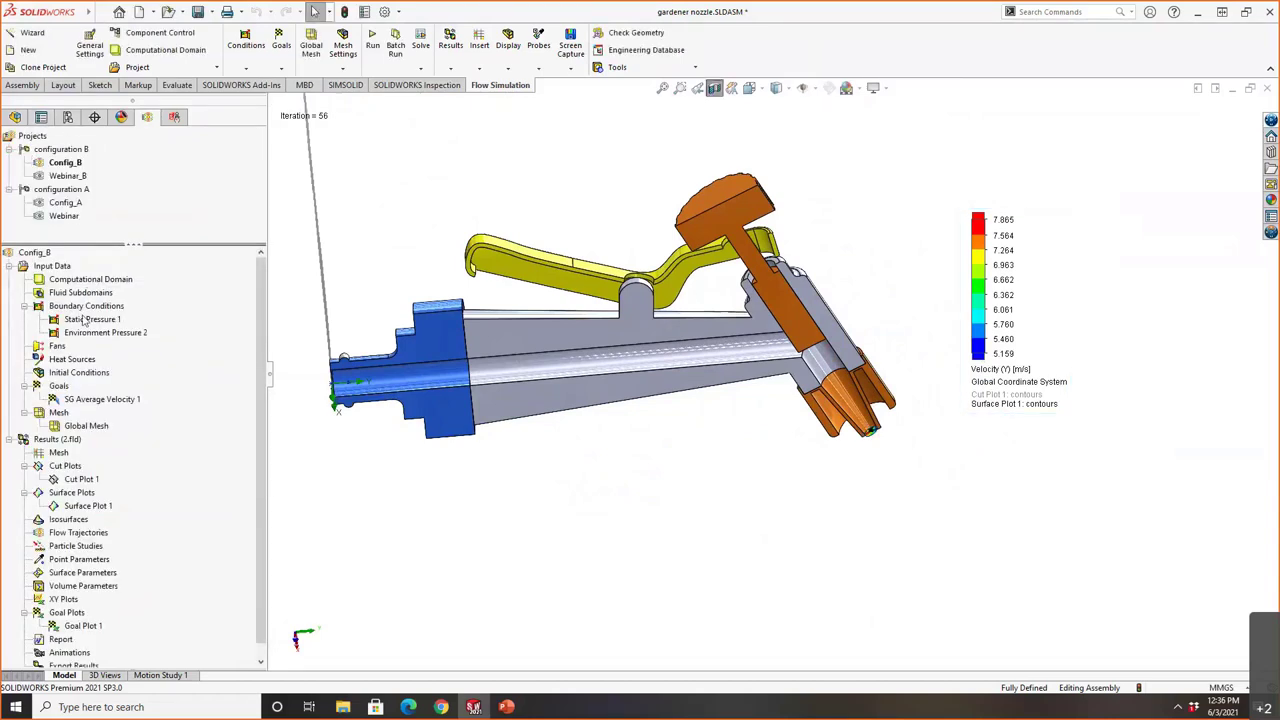
# Activate the Config_A project and look through the export and animation options of Flow Trajectories 1.
pyautogui.doubleClick(67, 203)
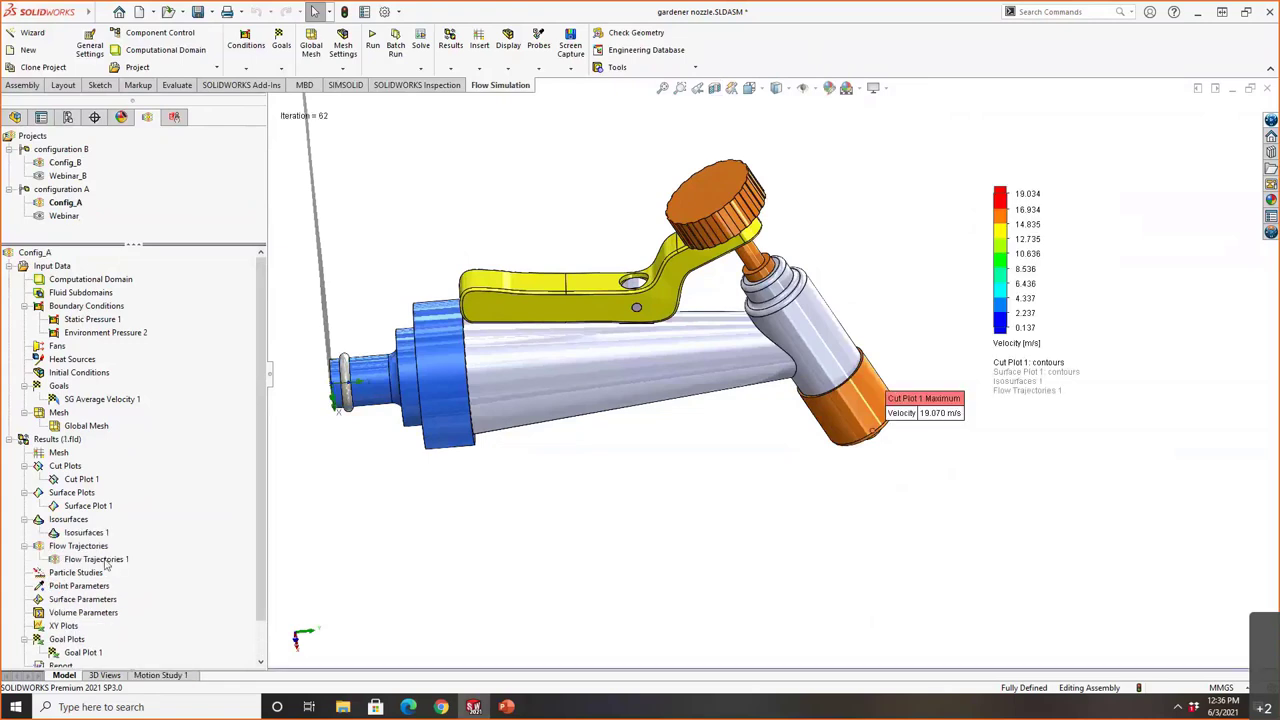
pyautogui.rightClick(106, 563)
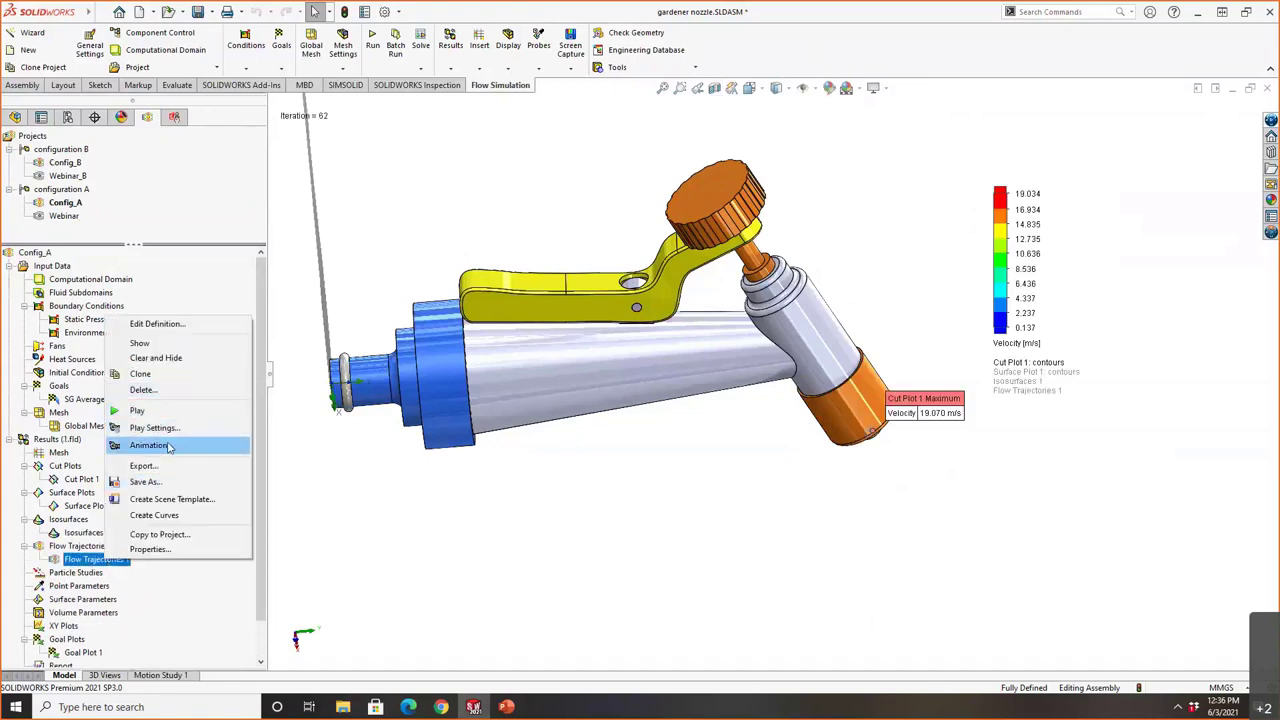
pyautogui.click(620, 555)
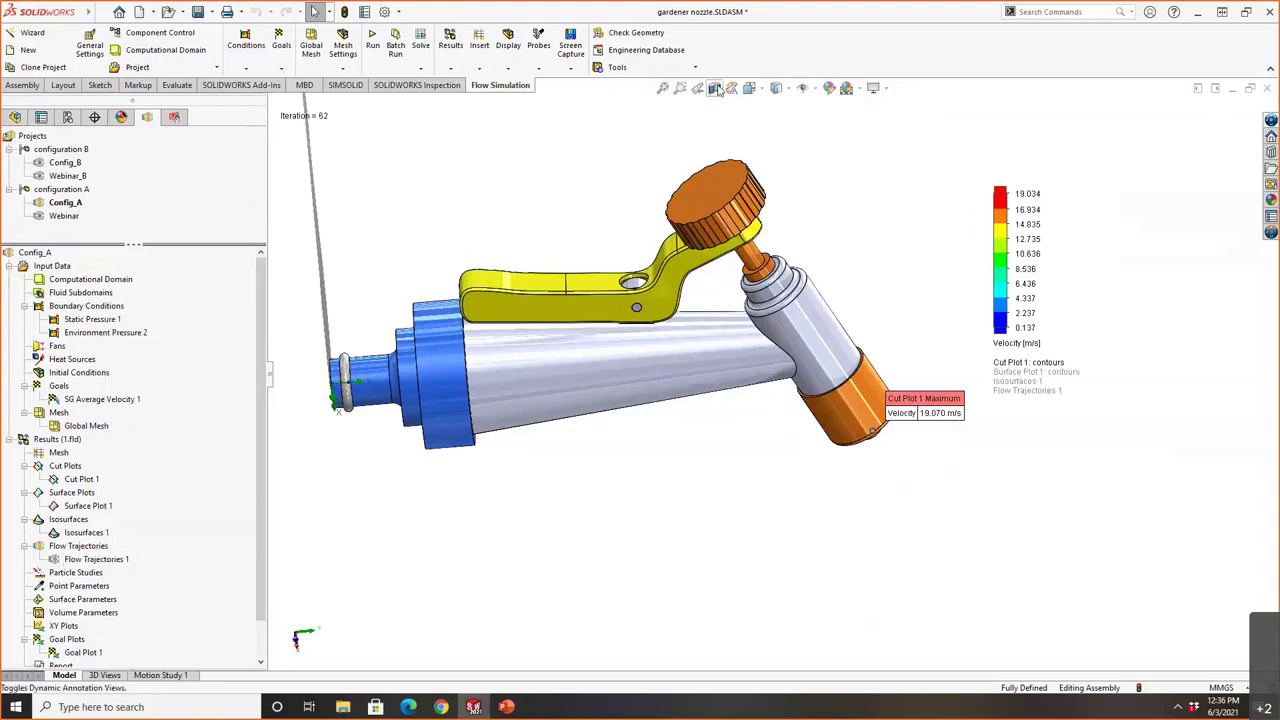
# Section the nozzle along the Front Plane and hide Cut Plot 1.
pyautogui.click(716, 89)
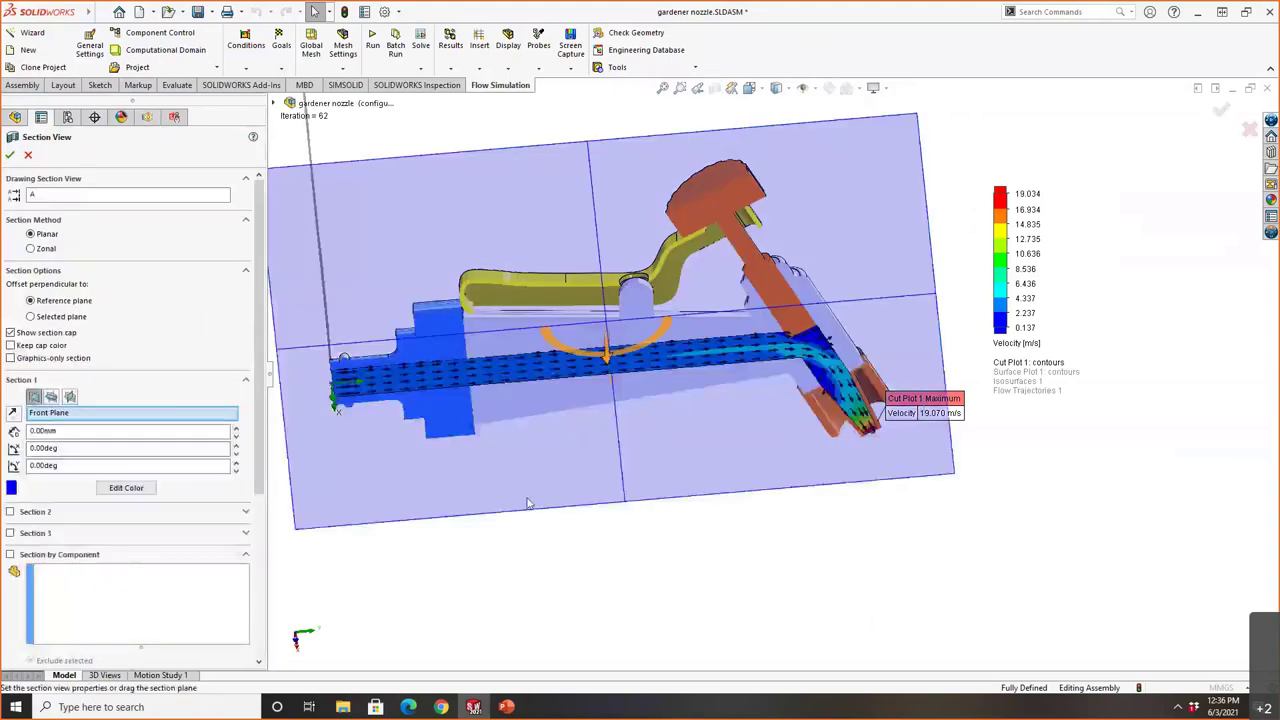
pyautogui.click(10, 156)
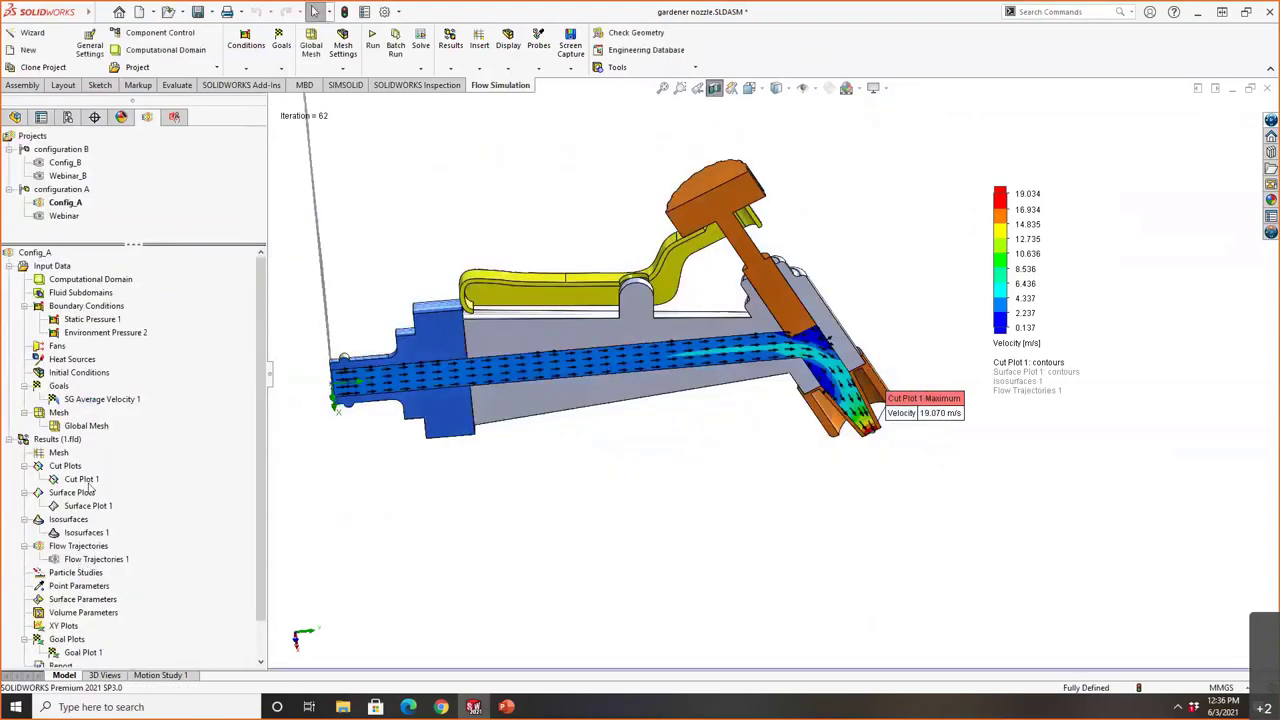
pyautogui.rightClick(88, 483)
pyautogui.click(168, 292)
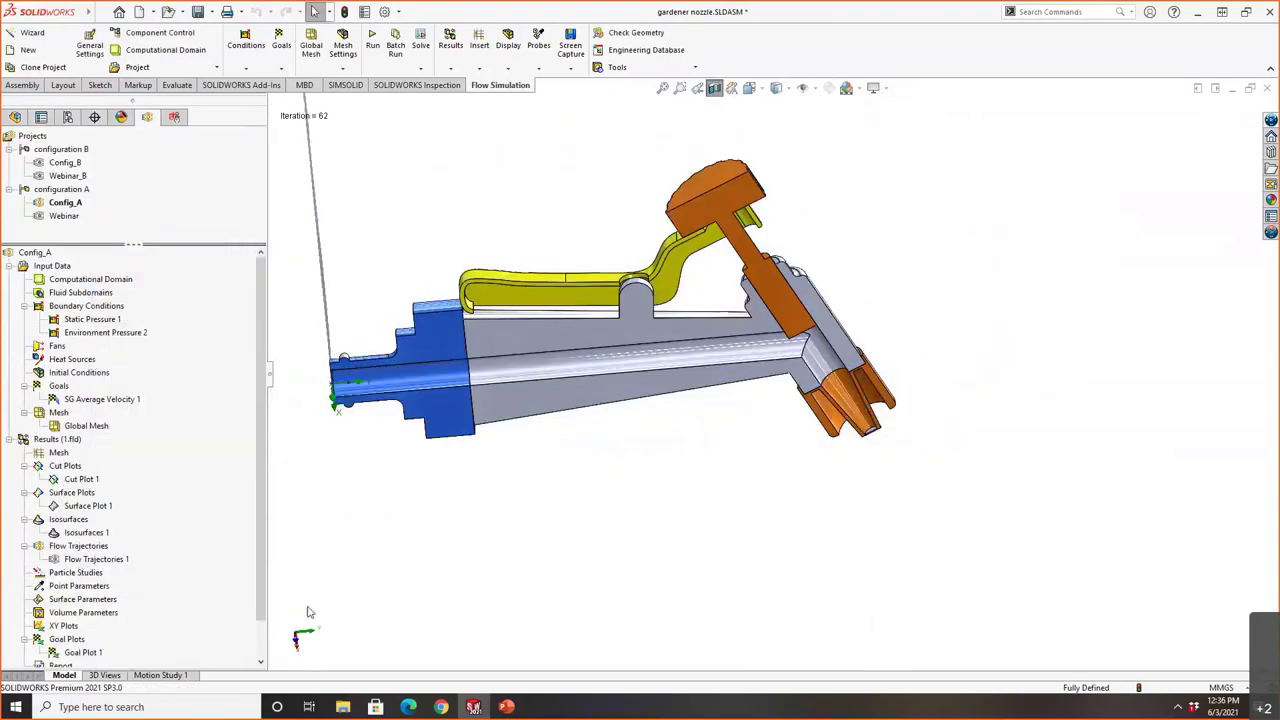
# Create a Config_A results report from the "flow simulation report" Word template.
pyautogui.scroll(-1, 62, 630)
pyautogui.rightClick(56, 628)
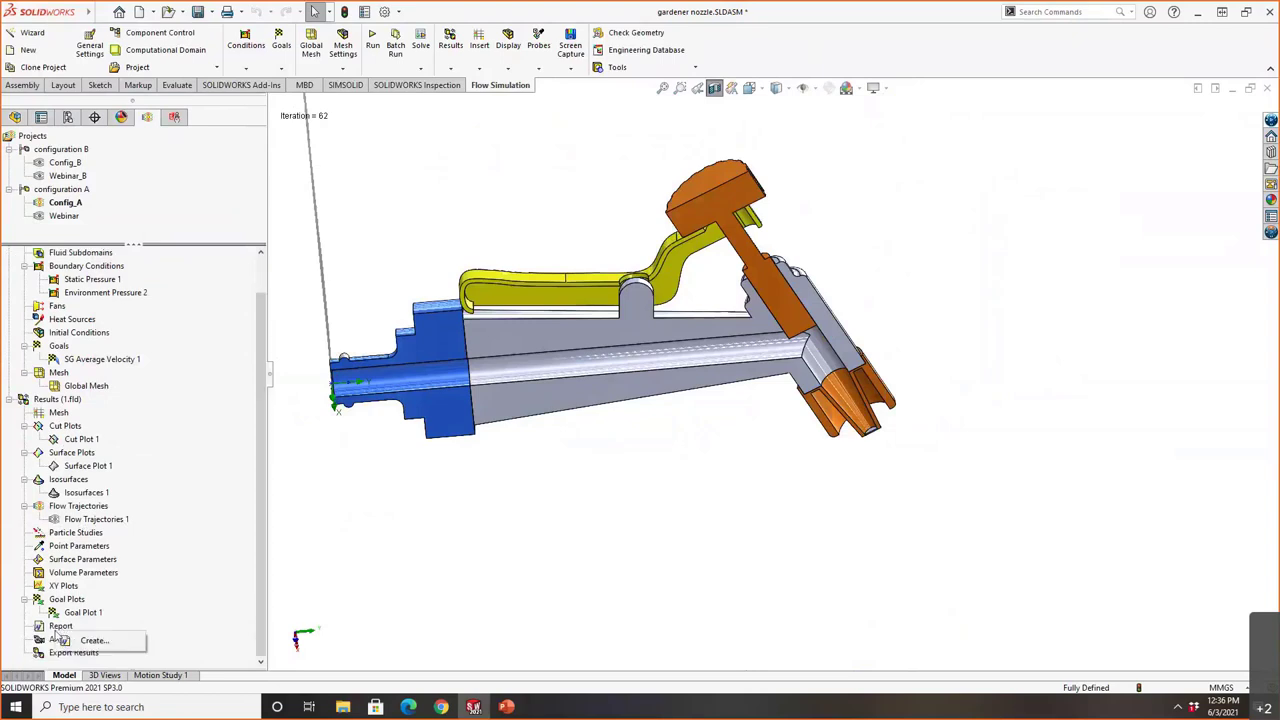
pyautogui.click(110, 640)
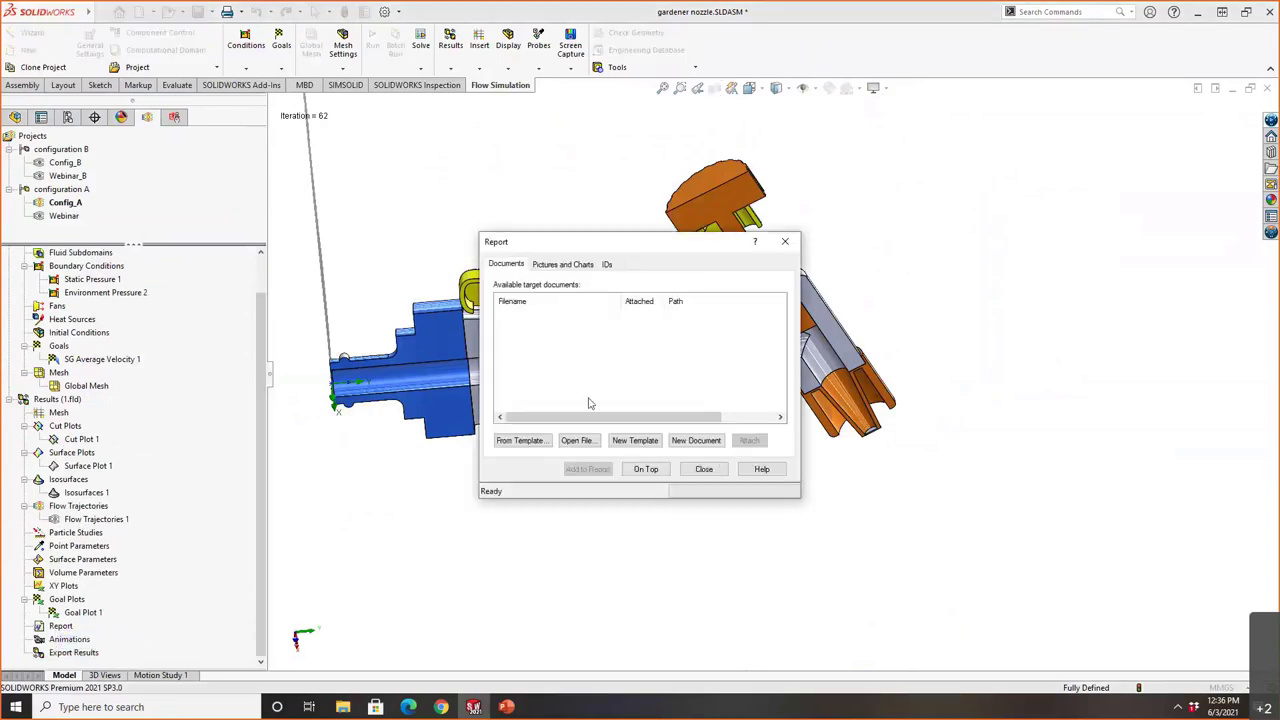
pyautogui.click(520, 442)
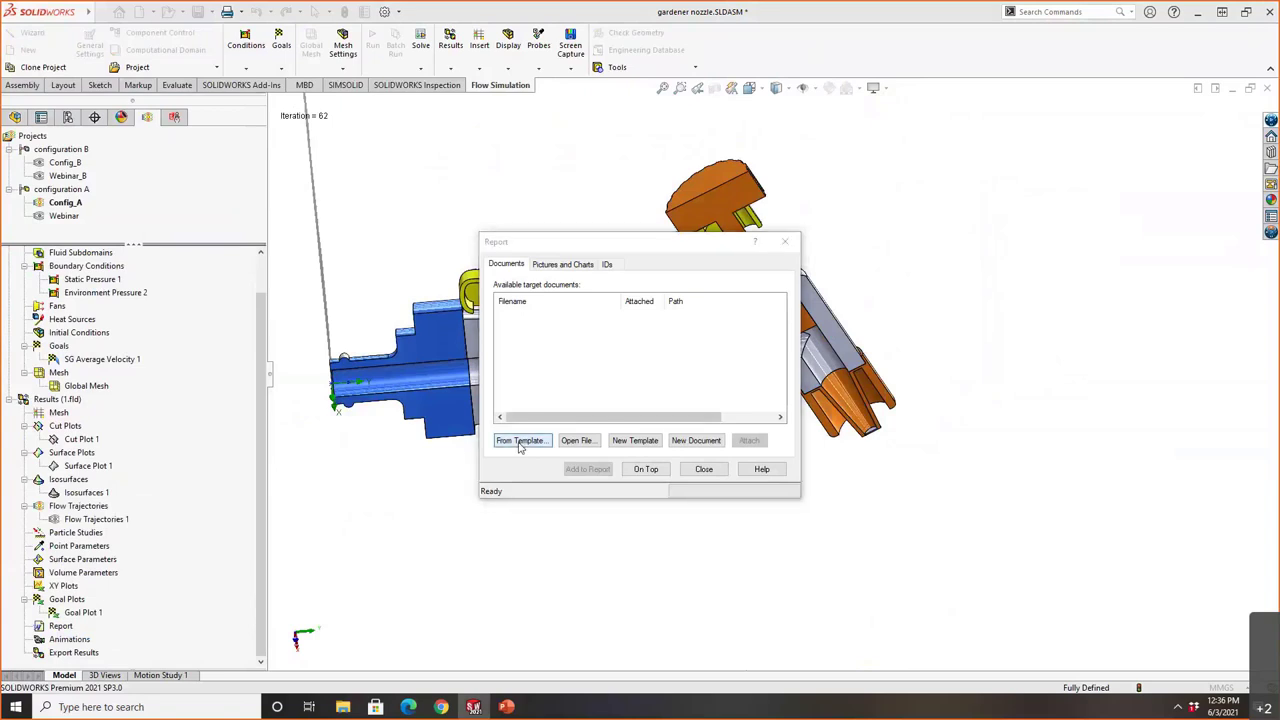
pyautogui.click(652, 349)
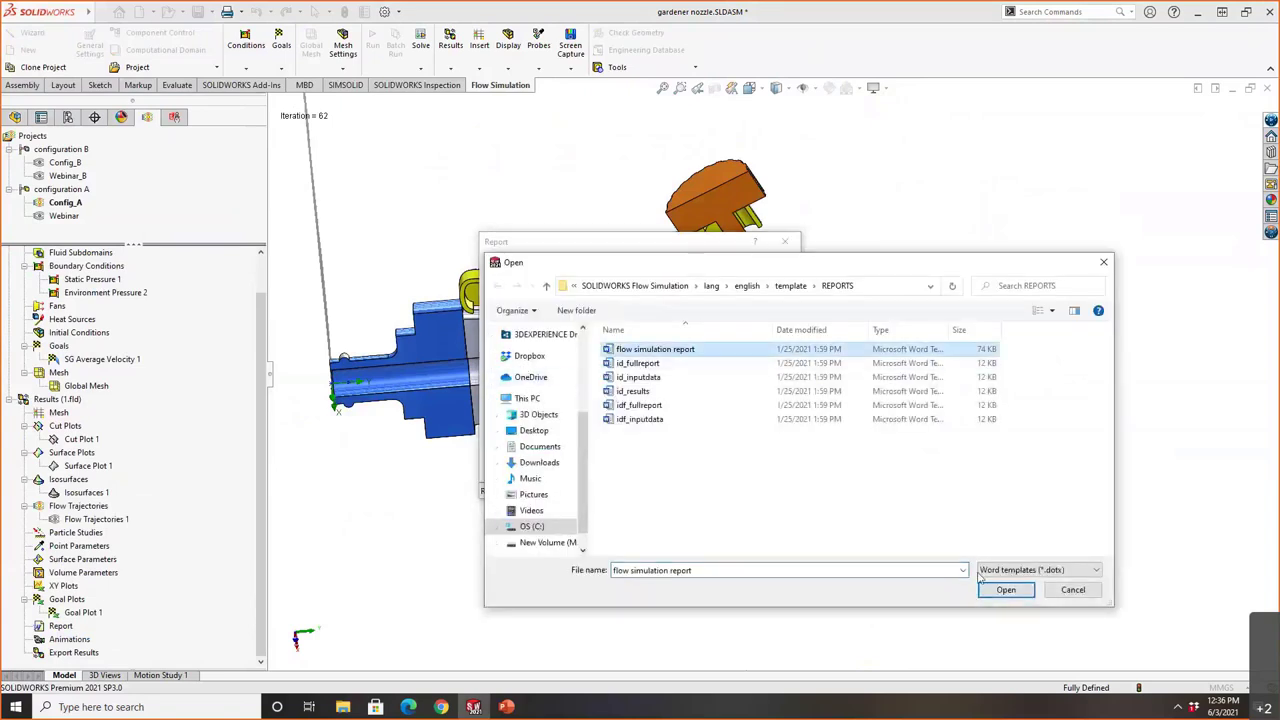
pyautogui.click(1005, 589)
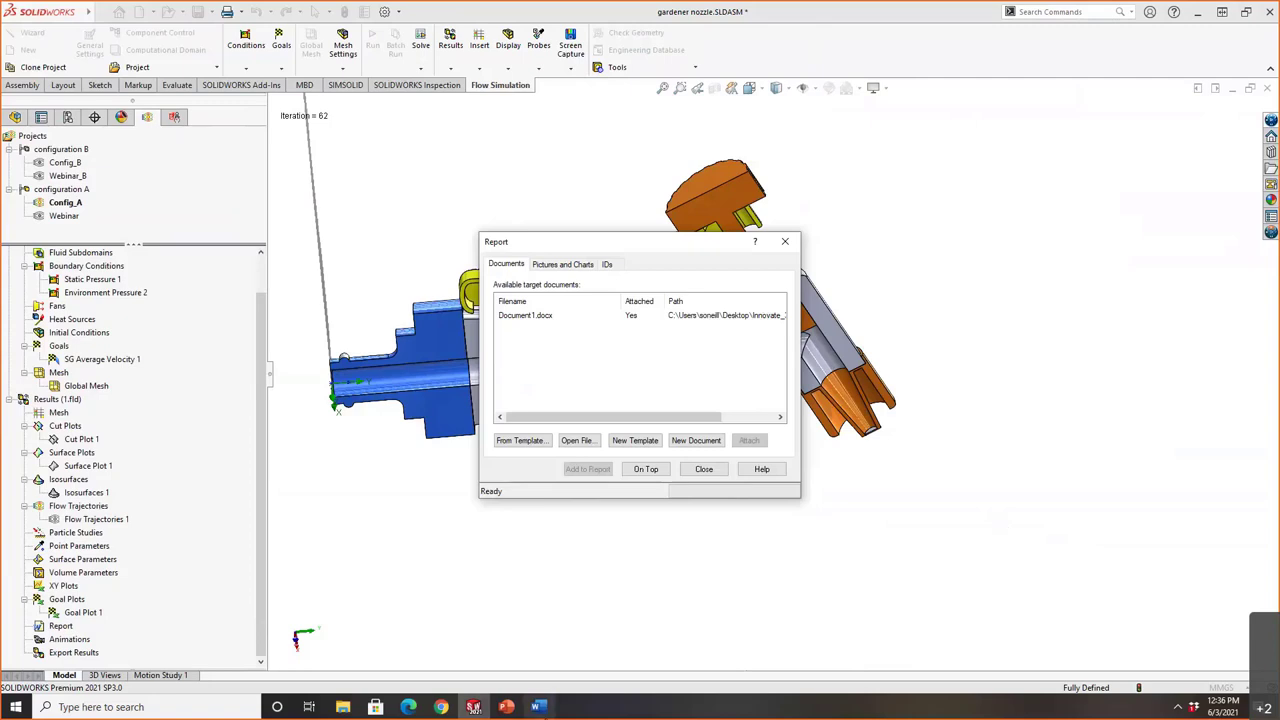
# Switch to Word, examine the generated report's project, mesh and condition sections, and return to SOLIDWORKS, closing the Report dialog.
pyautogui.click(538, 707)
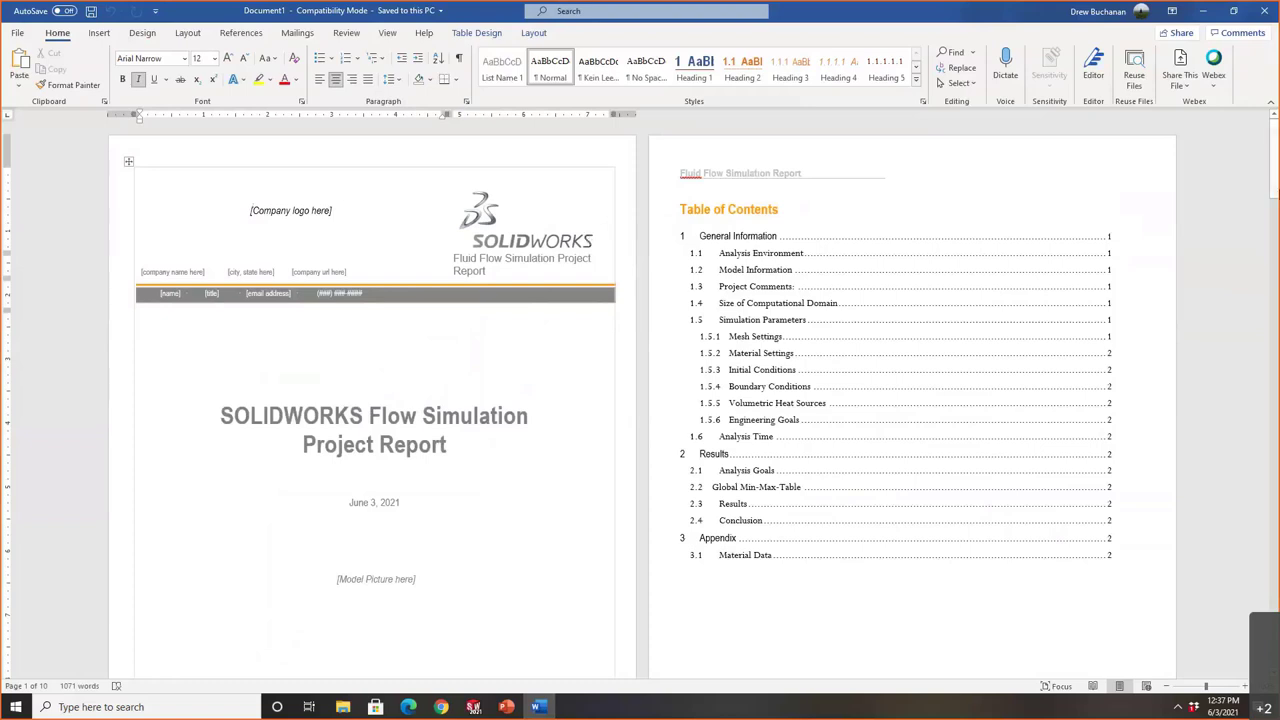
pyautogui.moveTo(1276, 160); pyautogui.dragTo(1275, 258)
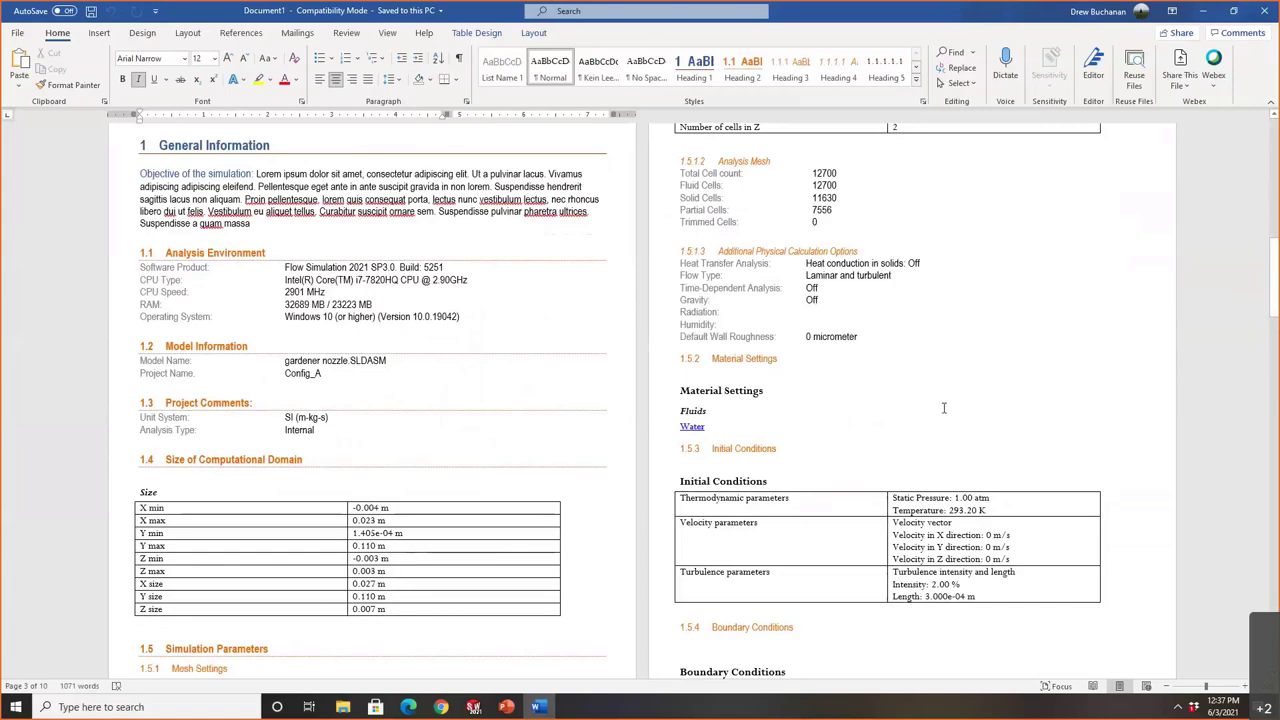
pyautogui.moveTo(1276, 270)
pyautogui.mouseDown()
pyautogui.moveTo(1275, 461)
pyautogui.moveTo(1233, 240)
pyautogui.moveTo(1235, 154)
pyautogui.moveTo(1265, 262)
pyautogui.mouseUp()
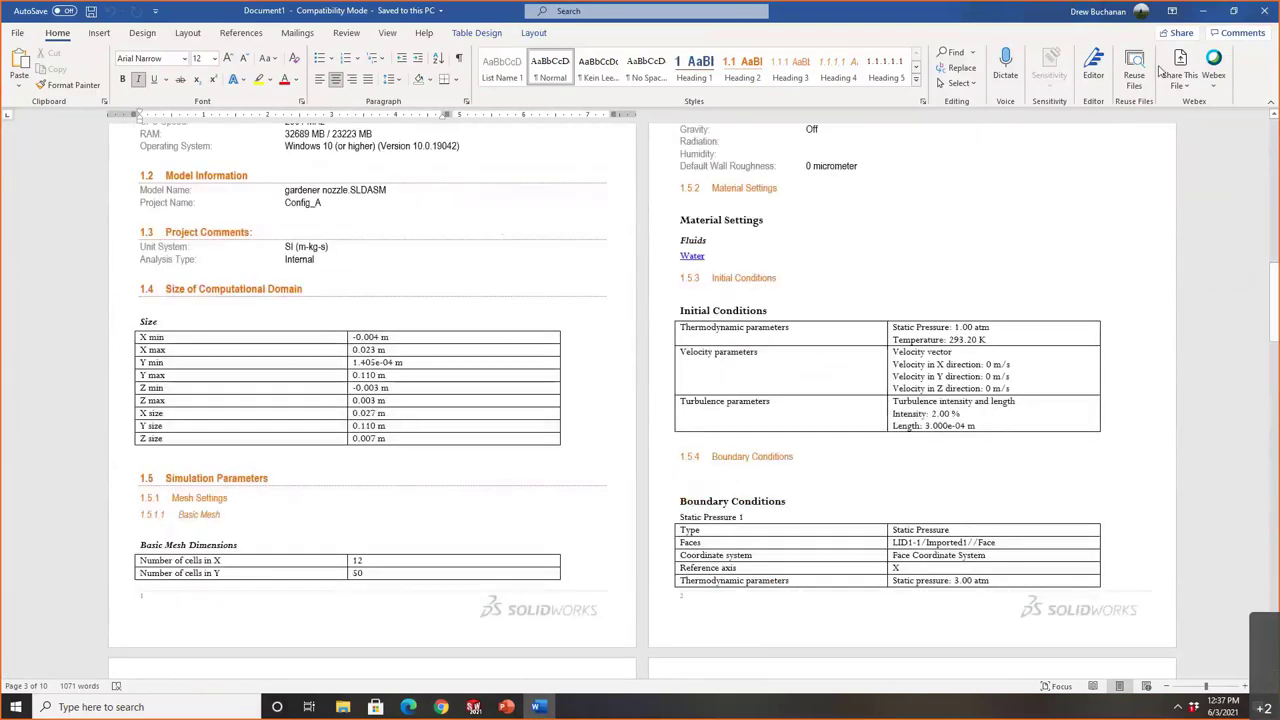
pyautogui.click(1203, 11)
pyautogui.click(785, 245)
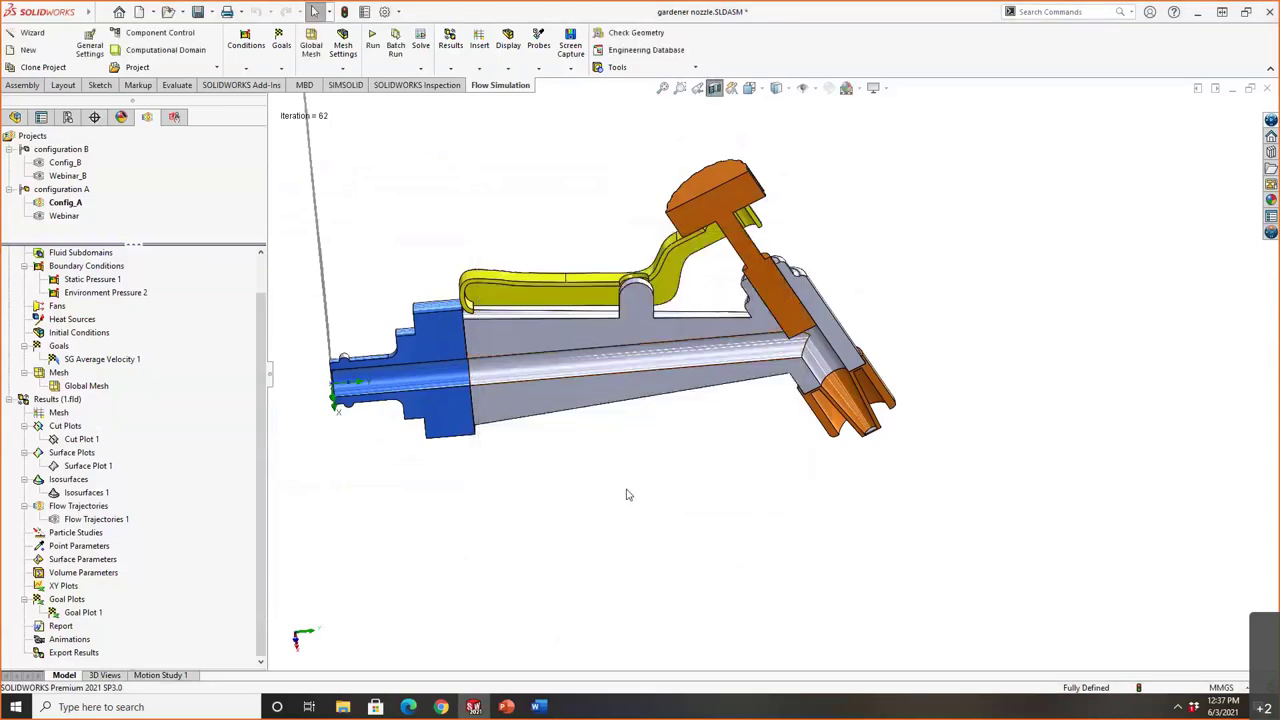
# Switch to PowerPoint, present from the Demonstration slide with presenter view swapped, and advance to the Flow Simulation Results Advantages slide.
pyautogui.click(506, 706)
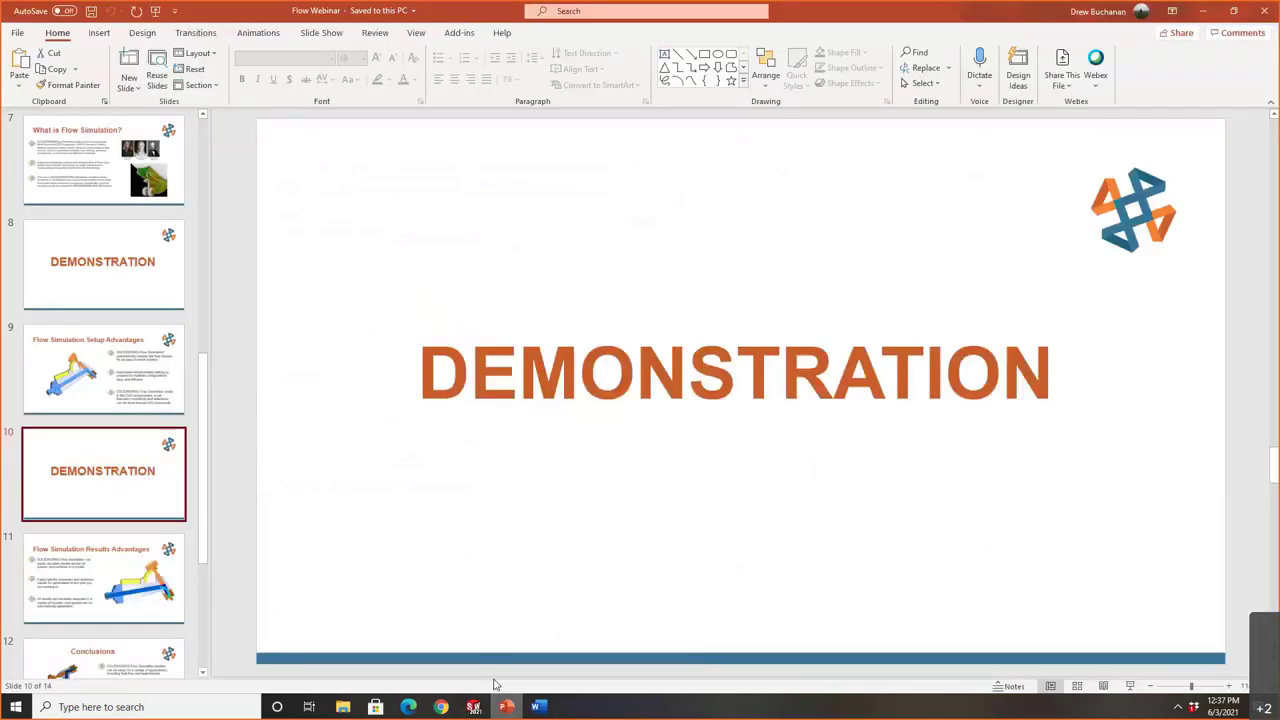
pyautogui.click(1131, 688)
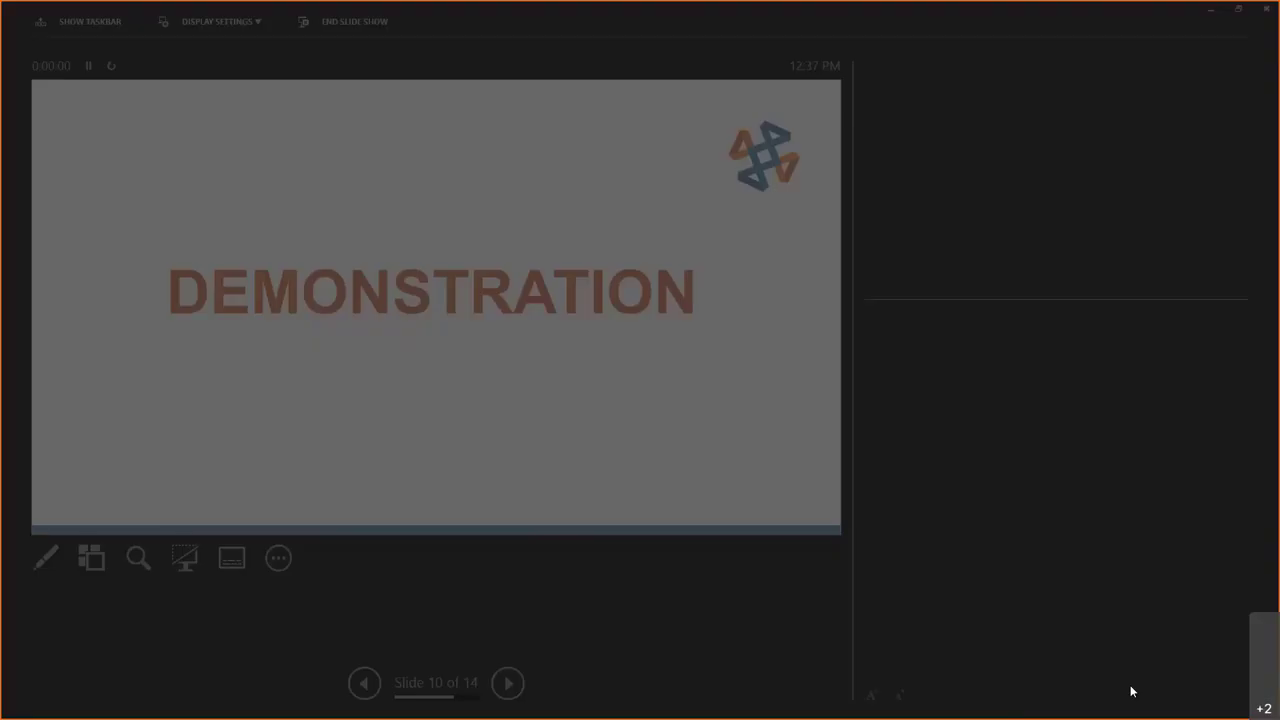
pyautogui.click(238, 22)
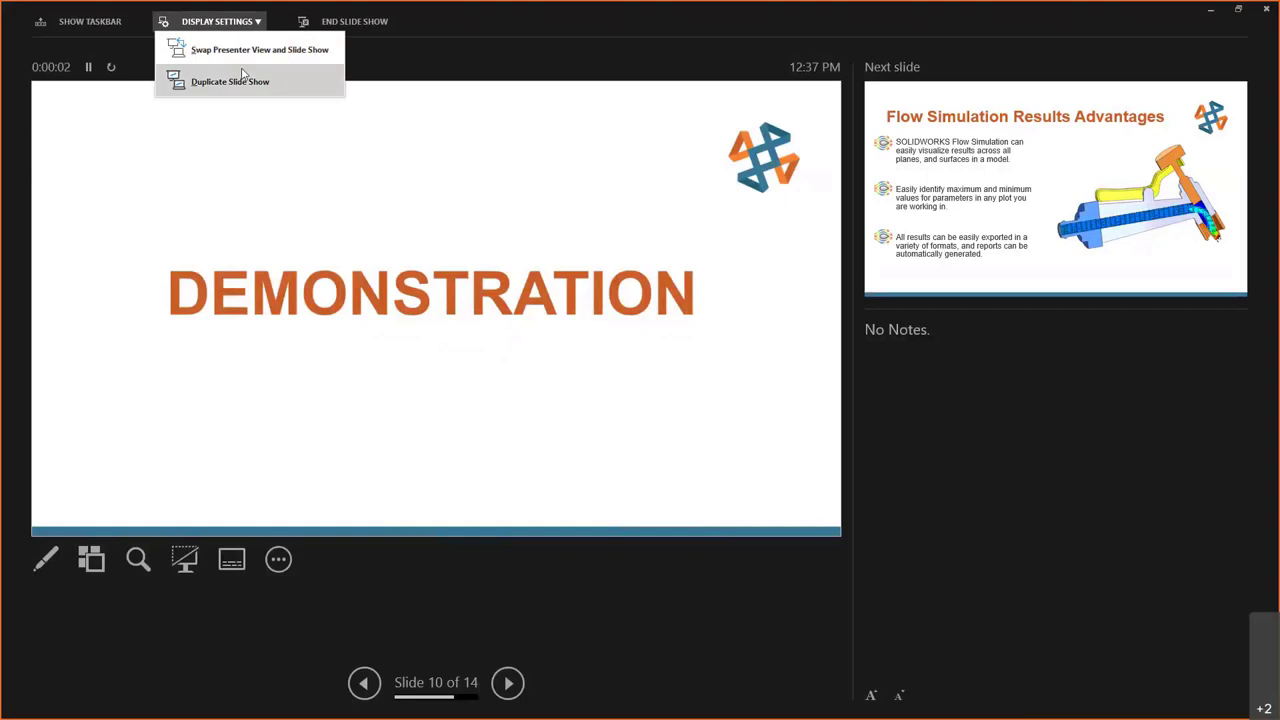
pyautogui.click(200, 50)
pyautogui.click(886, 475)
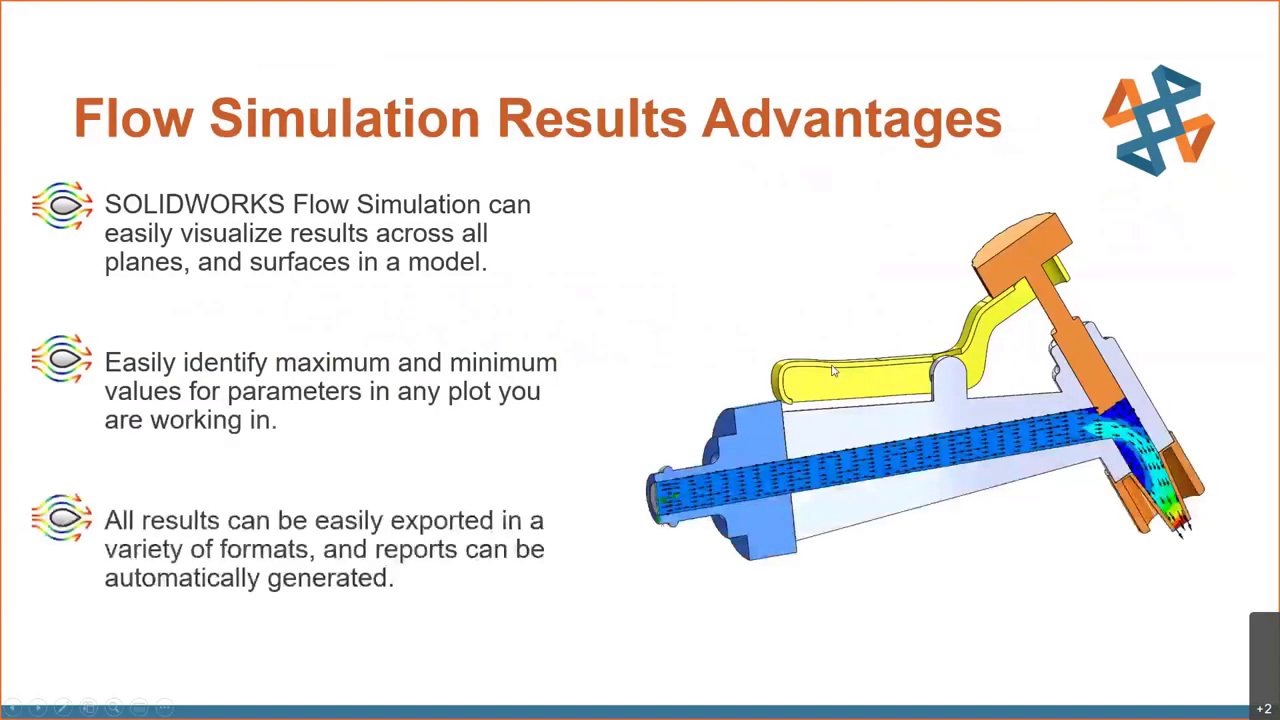